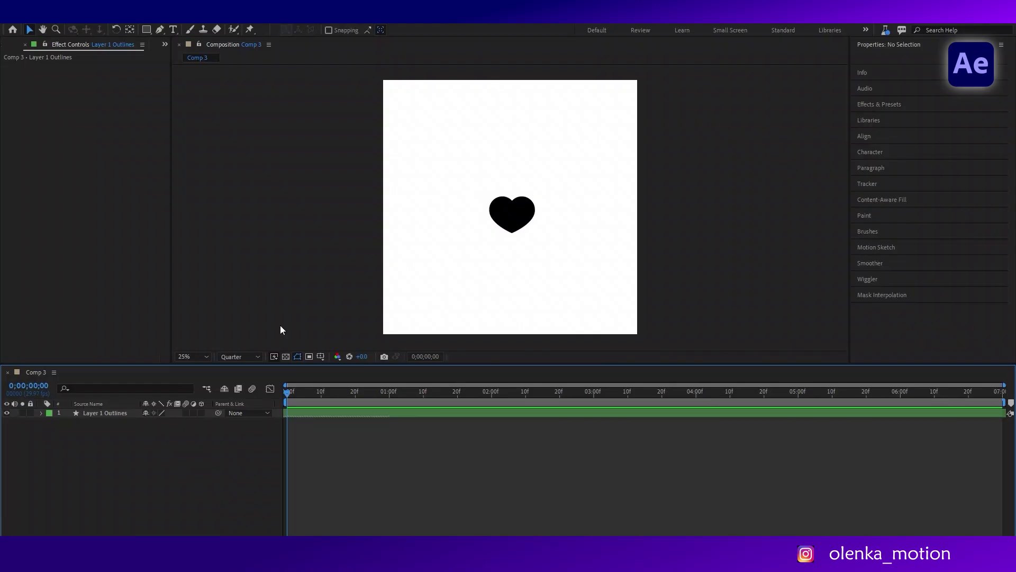
# - Rename the heart's 'Layer 1 Outlines' shape layer to '1'
pyautogui.click(109, 413)
pyautogui.press('Return')
pyautogui.write('1')
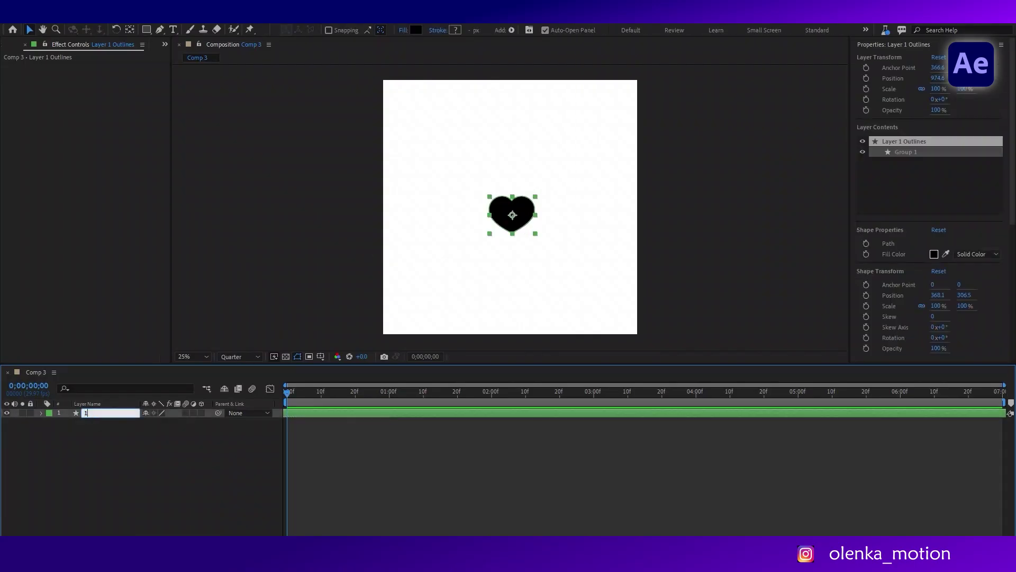
pyautogui.press('Return')
pyautogui.click(177, 465)
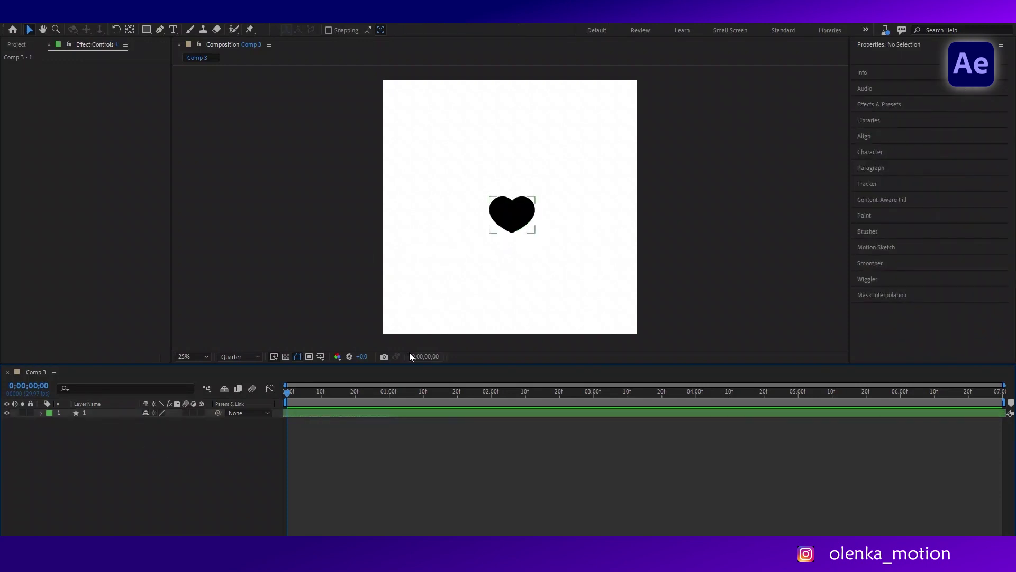
pyautogui.click(114, 413)
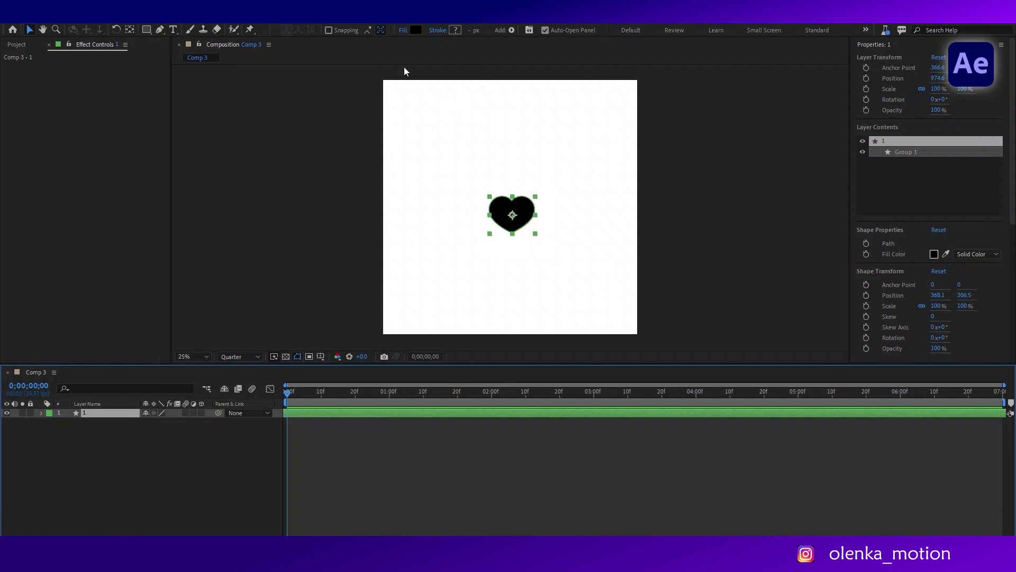
# - Switch the heart's fill to a linear gradient and make its start stop saturated magenta
pyautogui.click(403, 31)
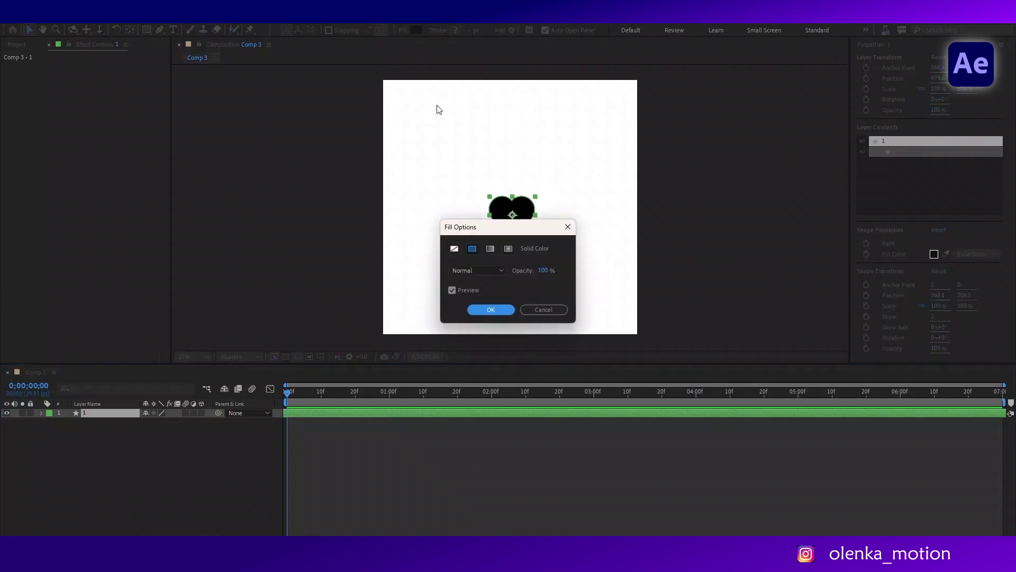
pyautogui.click(490, 248)
pyautogui.click(492, 309)
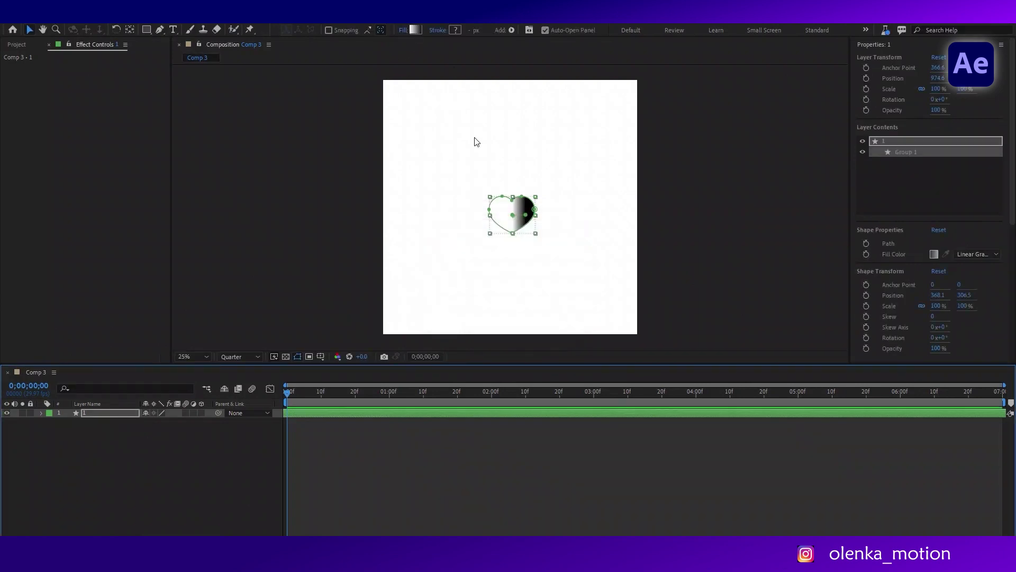
pyautogui.click(416, 29)
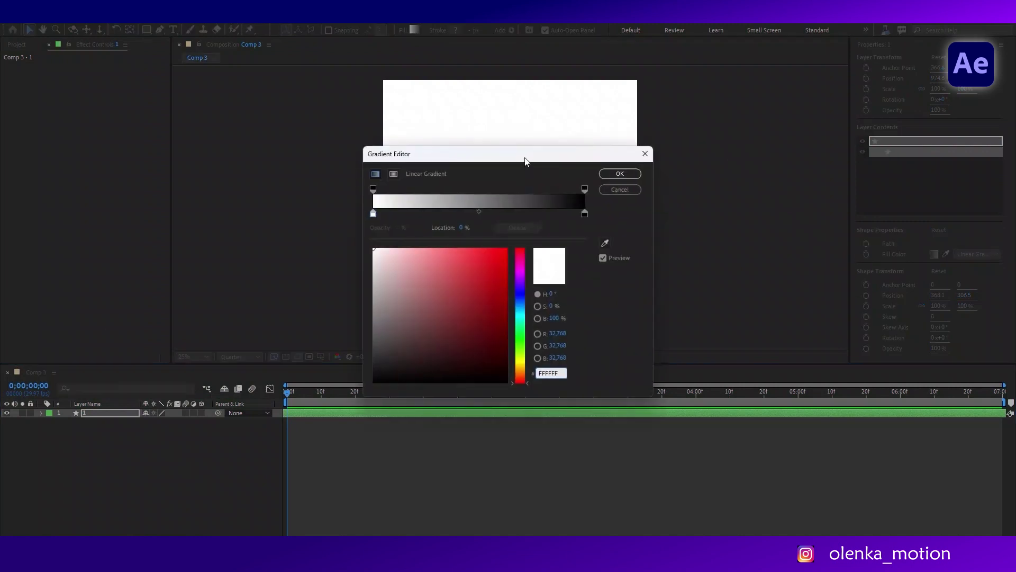
pyautogui.moveTo(526, 159); pyautogui.dragTo(816, 88)
pyautogui.click(814, 207)
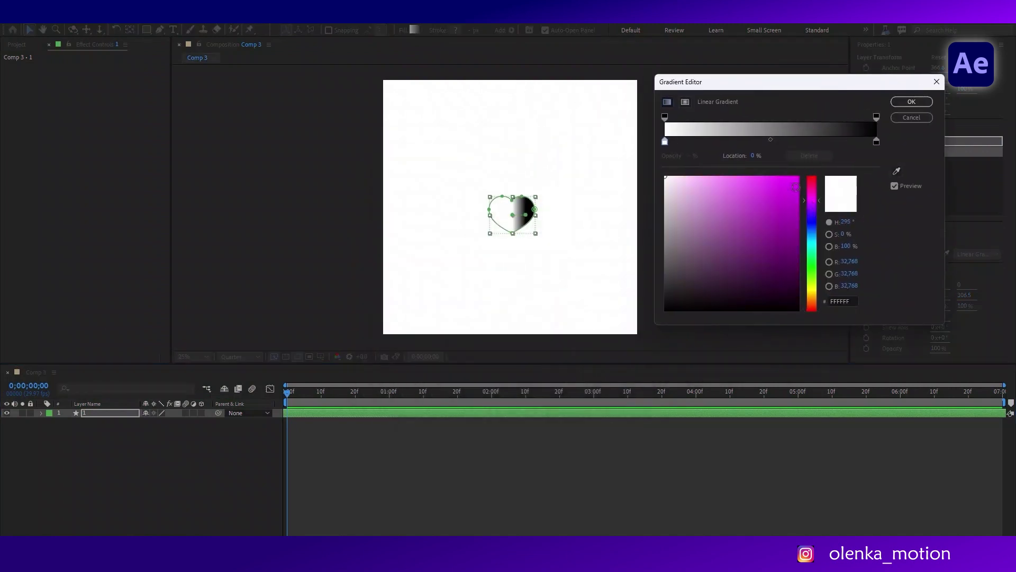
pyautogui.moveTo(789, 233); pyautogui.dragTo(803, 168)
# - Make the gradient's end stop bright yellow FFFC00 and angle it diagonally across the heart
pyautogui.click(876, 142)
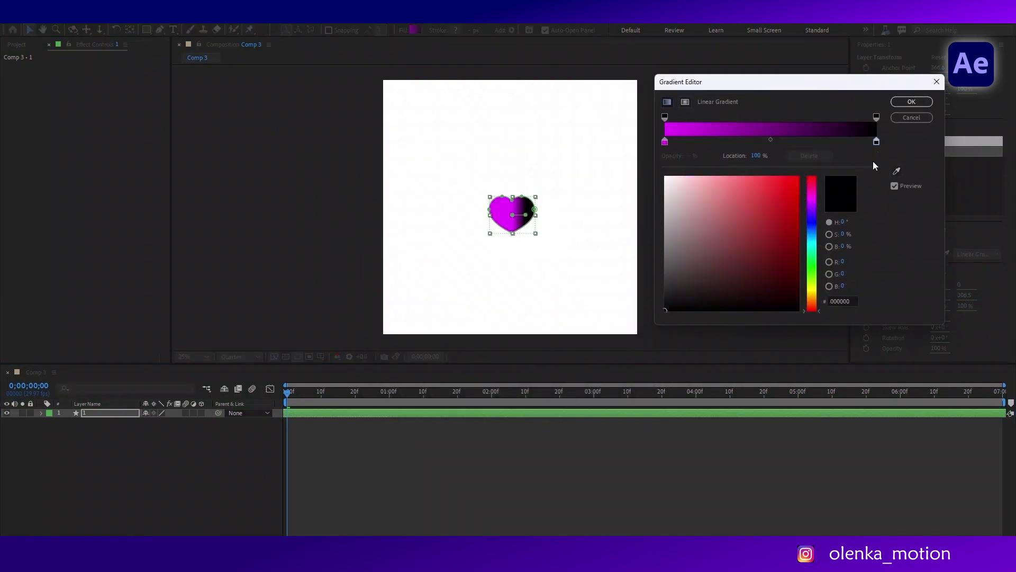
pyautogui.click(812, 295)
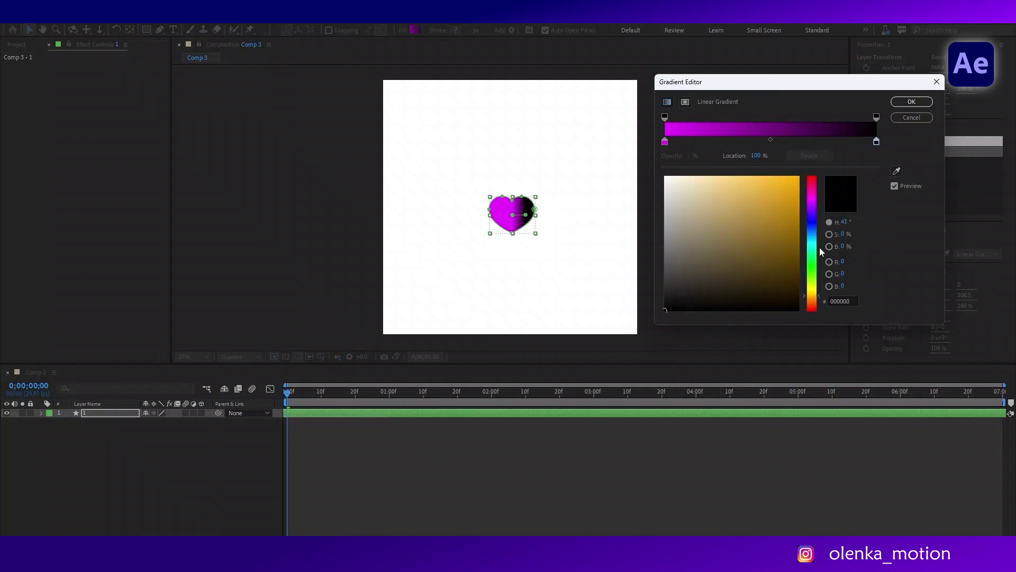
pyautogui.click(812, 289)
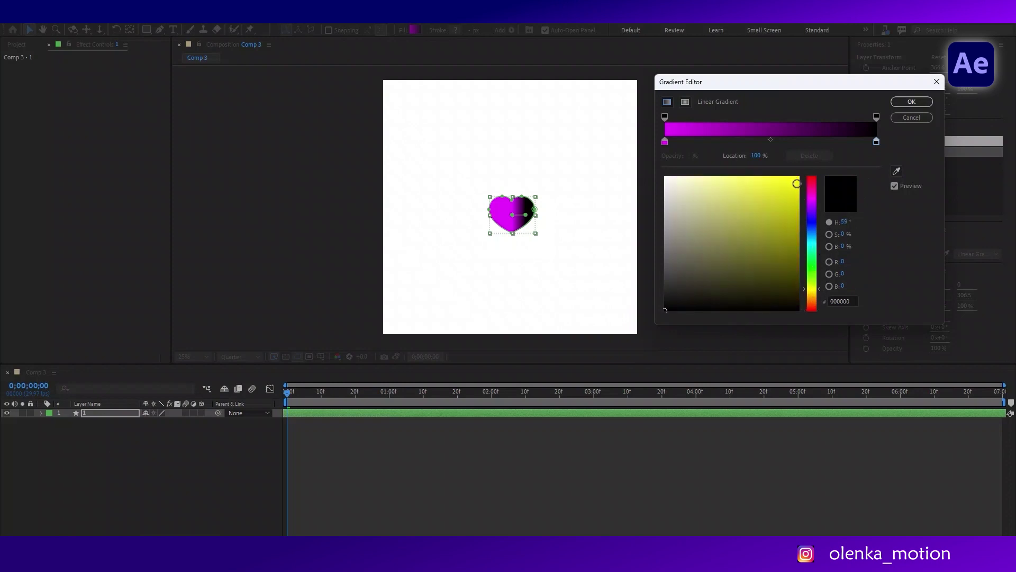
pyautogui.click(799, 177)
pyautogui.click(911, 101)
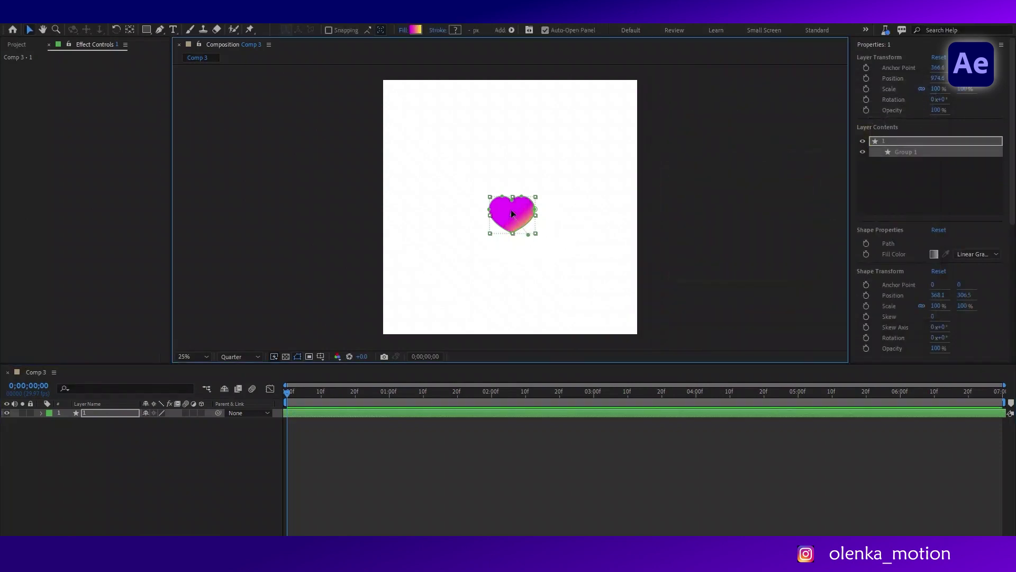
pyautogui.moveTo(512, 214); pyautogui.dragTo(493, 189)
# - Turn on the 3D Layer switch for heart layer '1'
pyautogui.click(659, 249)
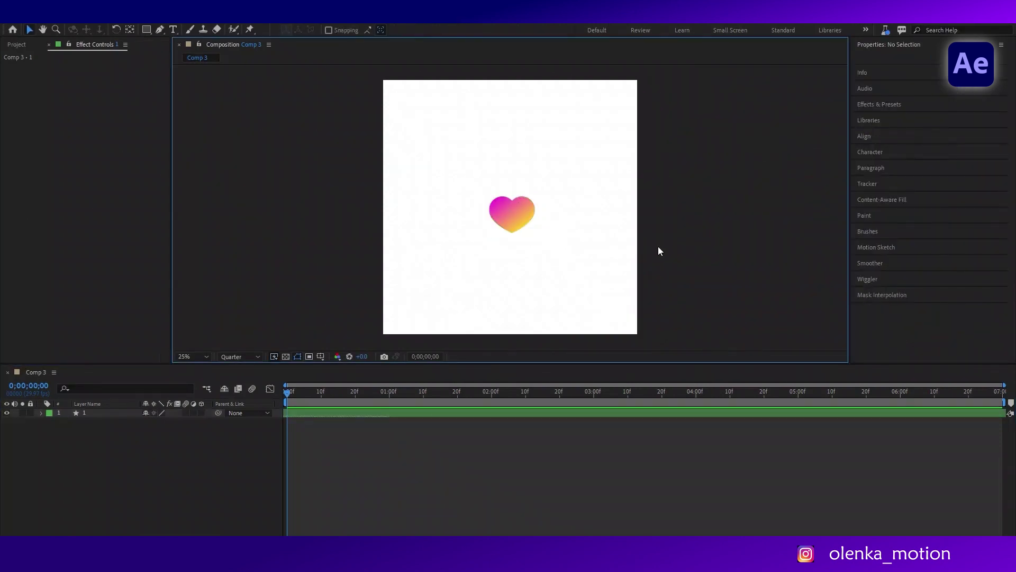
pyautogui.moveTo(287, 392); pyautogui.dragTo(278, 394)
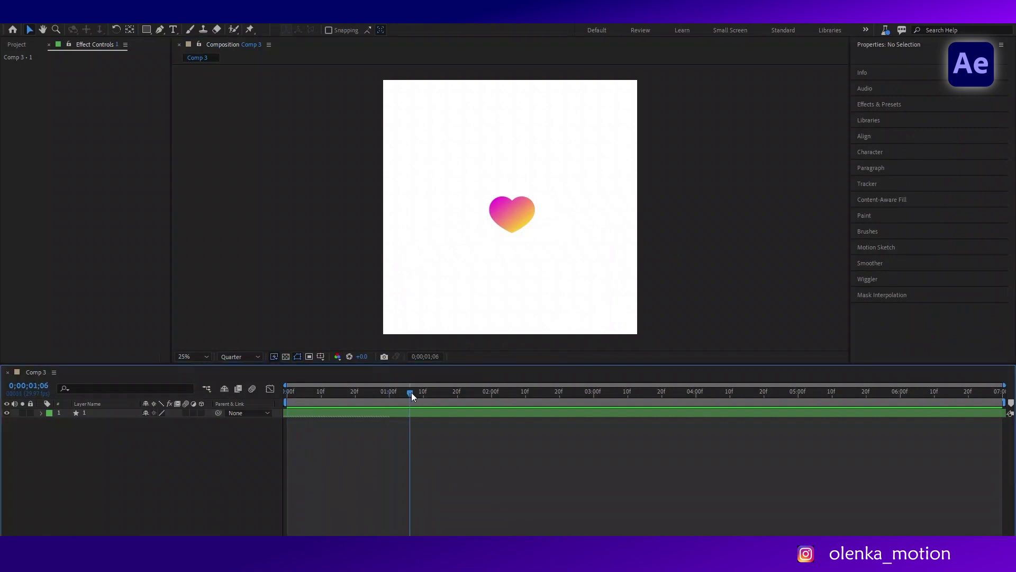
pyautogui.click(521, 213)
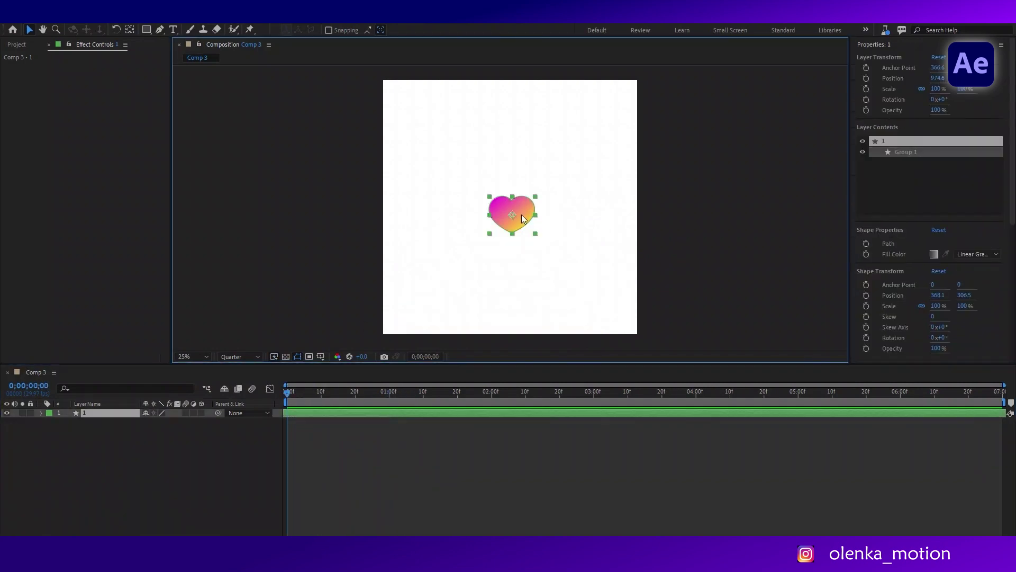
pyautogui.click(201, 413)
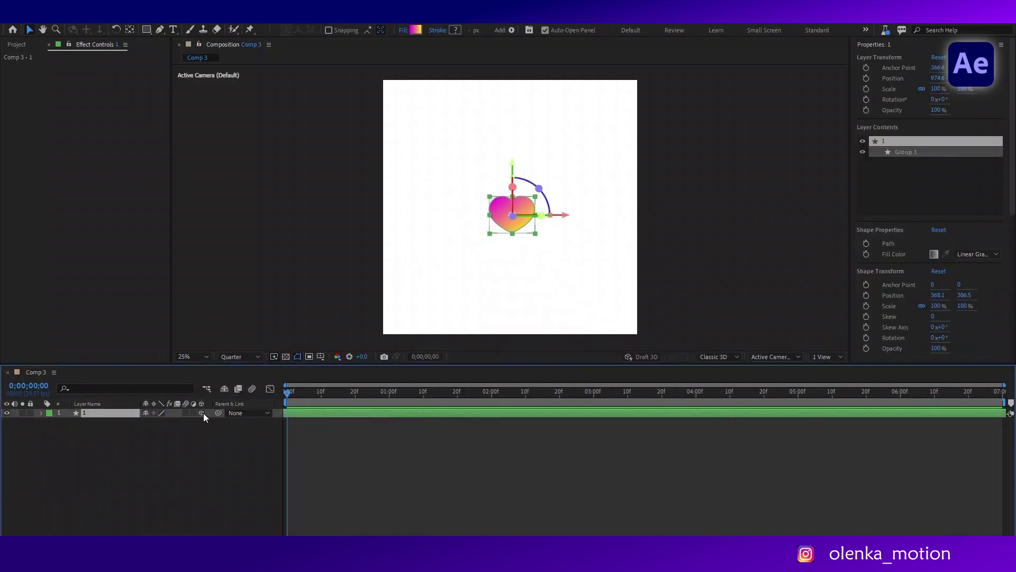
pyautogui.click(192, 452)
pyautogui.click(127, 416)
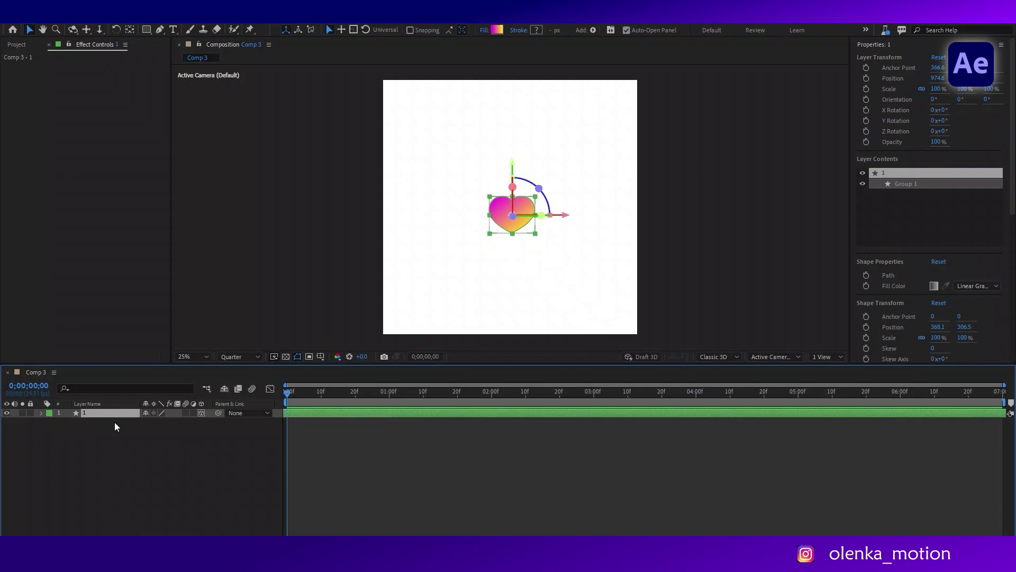
# - Duplicate the heart layer with Ctrl+D and move the copy, layer 2, below layer 1
pyautogui.hotkey('ctrl', 'd')
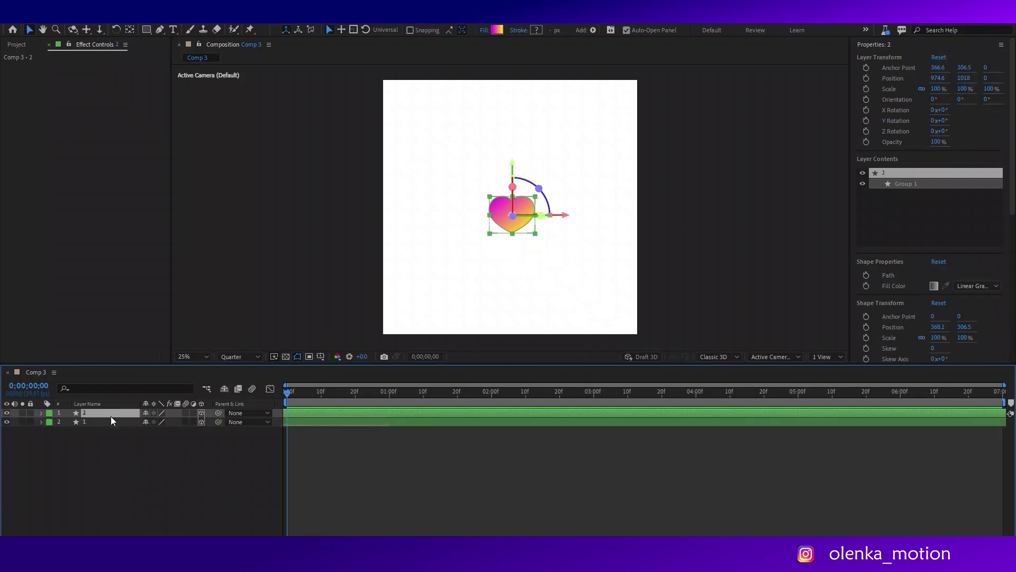
pyautogui.hotkey('ctrl', '[')
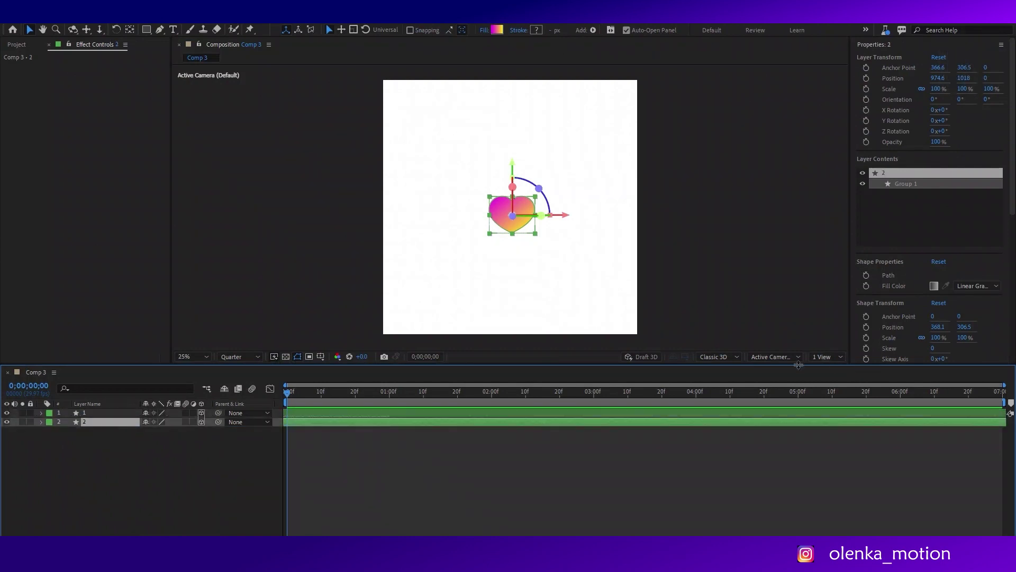
pyautogui.click(789, 358)
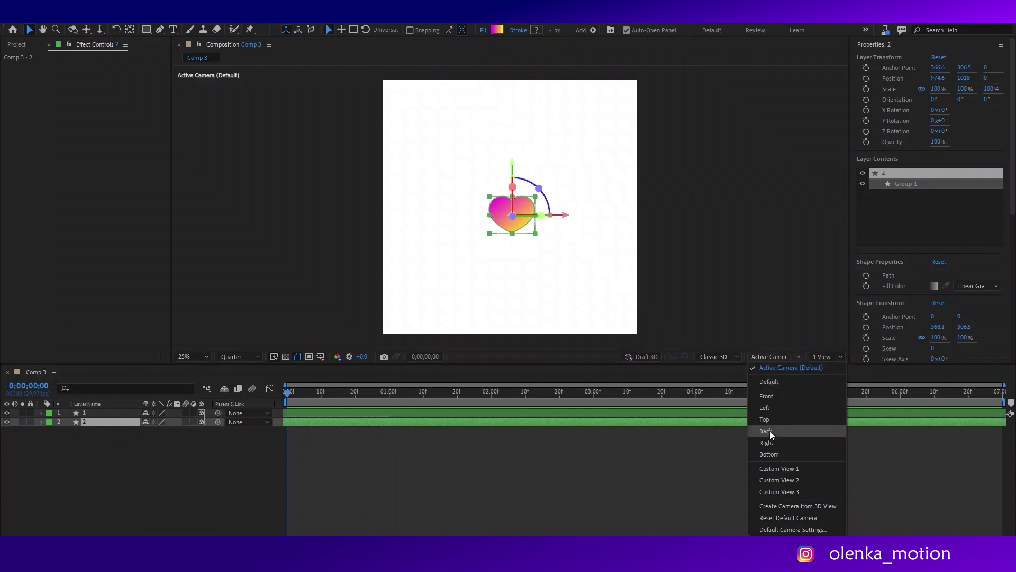
pyautogui.click(287, 474)
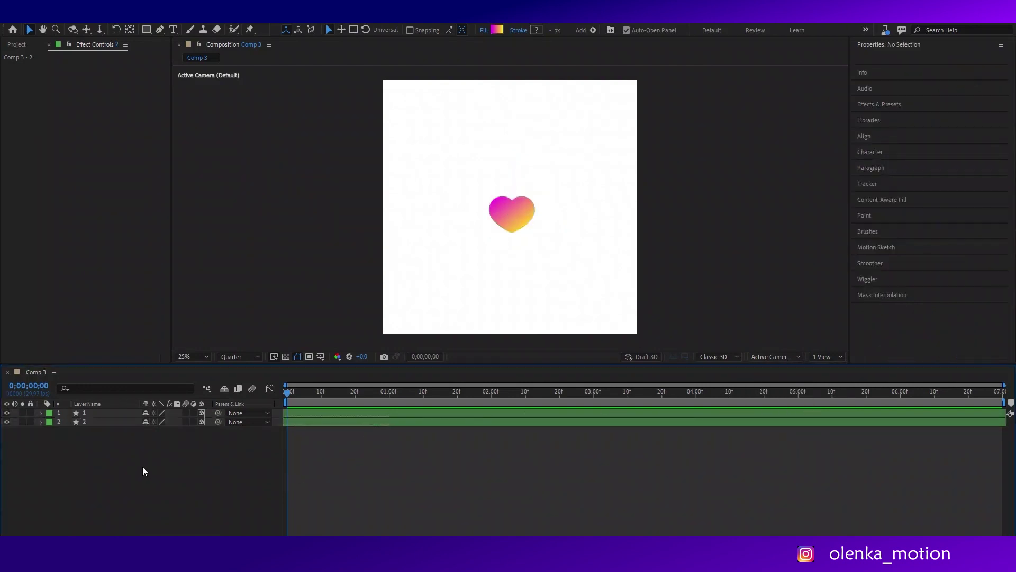
pyautogui.click(113, 422)
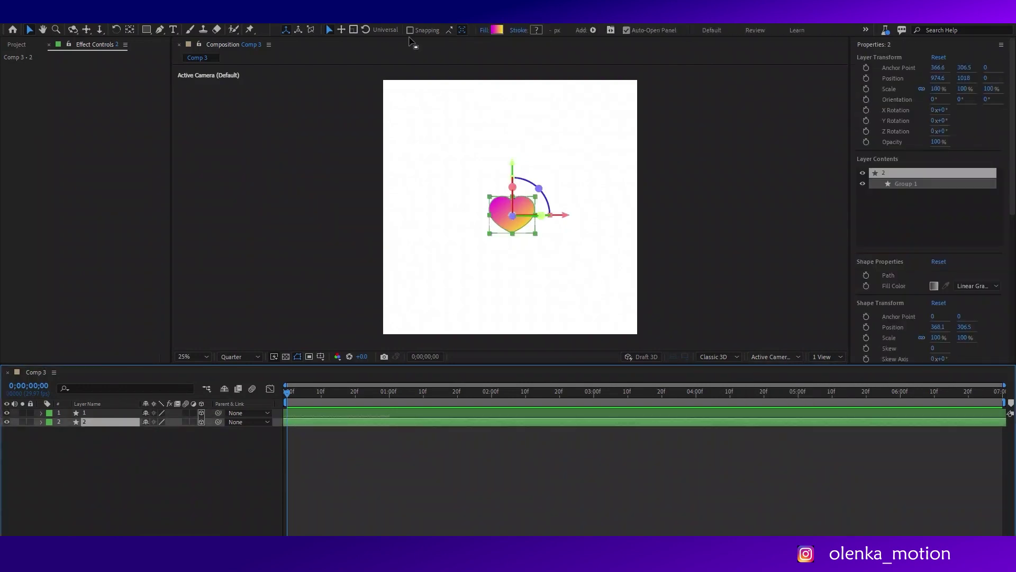
# - Recolor layer 2's gradient to magenta and deep purple stops, then reposition its start point
pyautogui.click(498, 30)
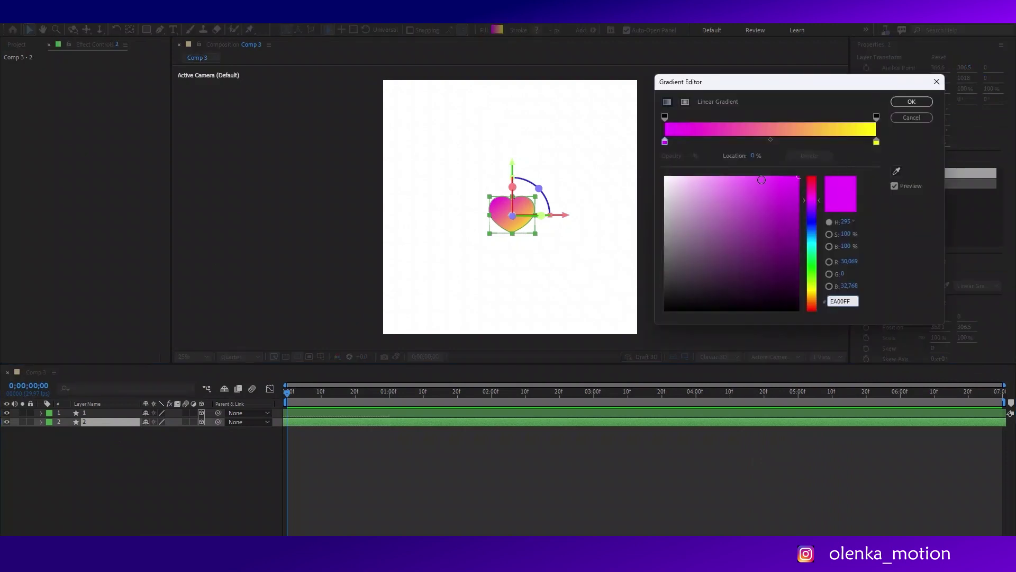
pyautogui.moveTo(665, 141)
pyautogui.mouseDown()
pyautogui.moveTo(857, 141)
pyautogui.moveTo(665, 141)
pyautogui.mouseUp()
pyautogui.moveTo(857, 141); pyautogui.dragTo(876, 141)
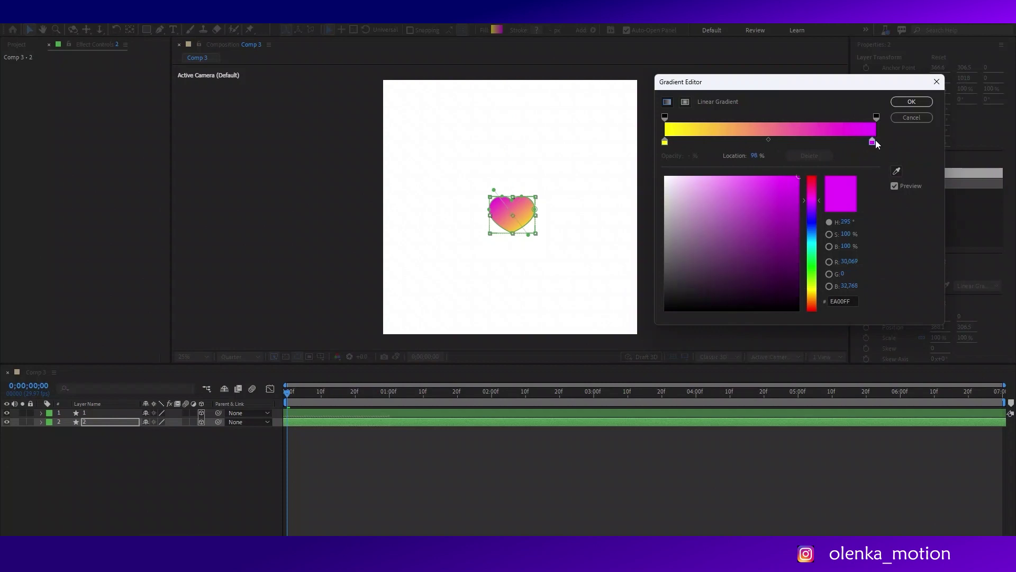
pyautogui.click(665, 141)
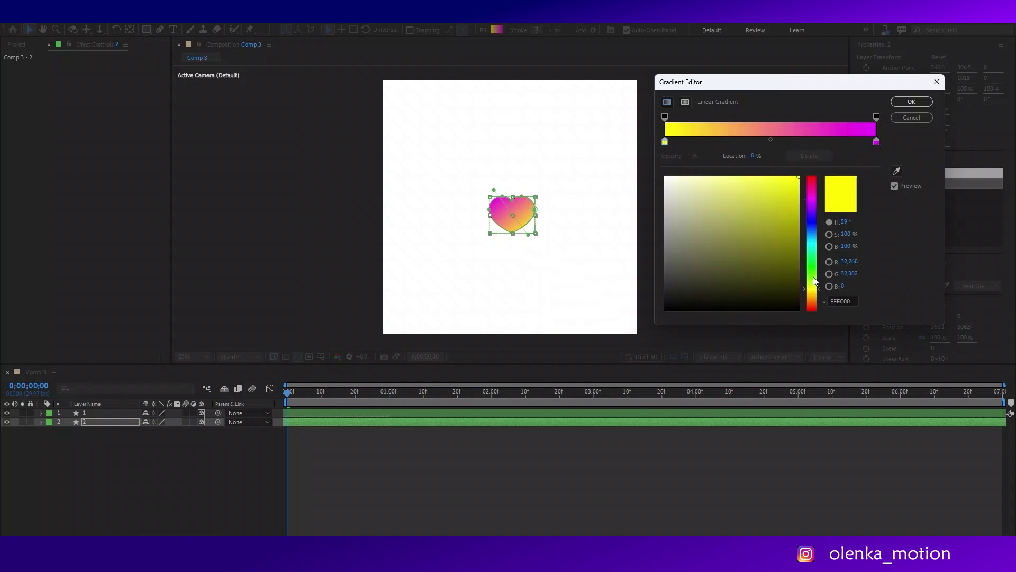
pyautogui.click(811, 200)
pyautogui.moveTo(795, 187); pyautogui.dragTo(798, 226)
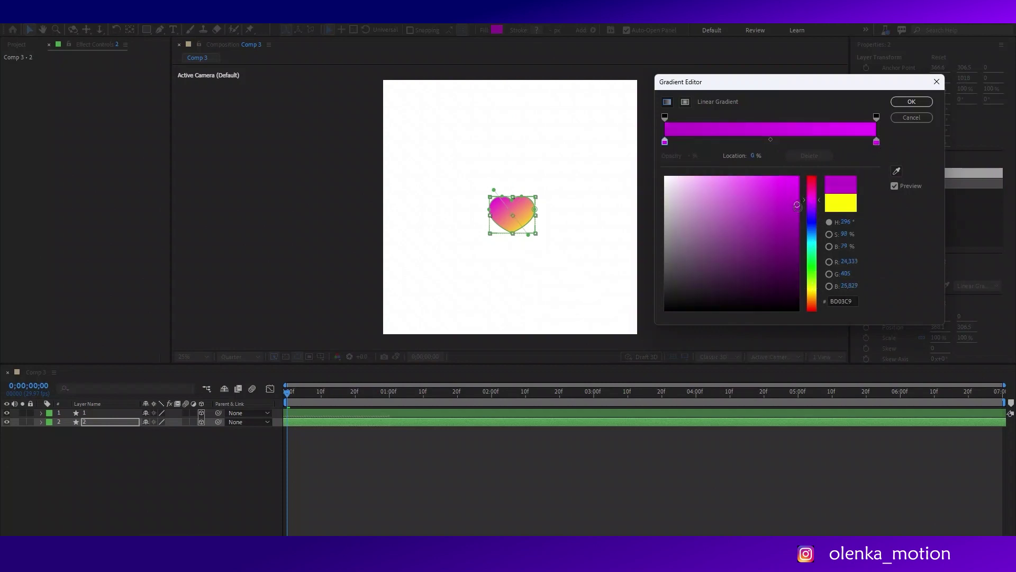
pyautogui.click(911, 101)
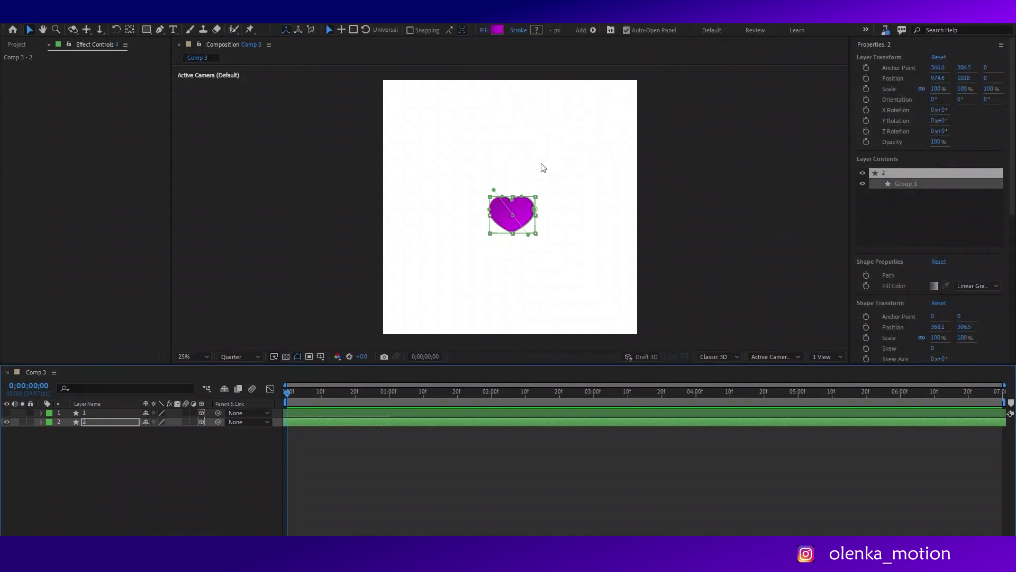
pyautogui.moveTo(494, 189); pyautogui.dragTo(506, 198)
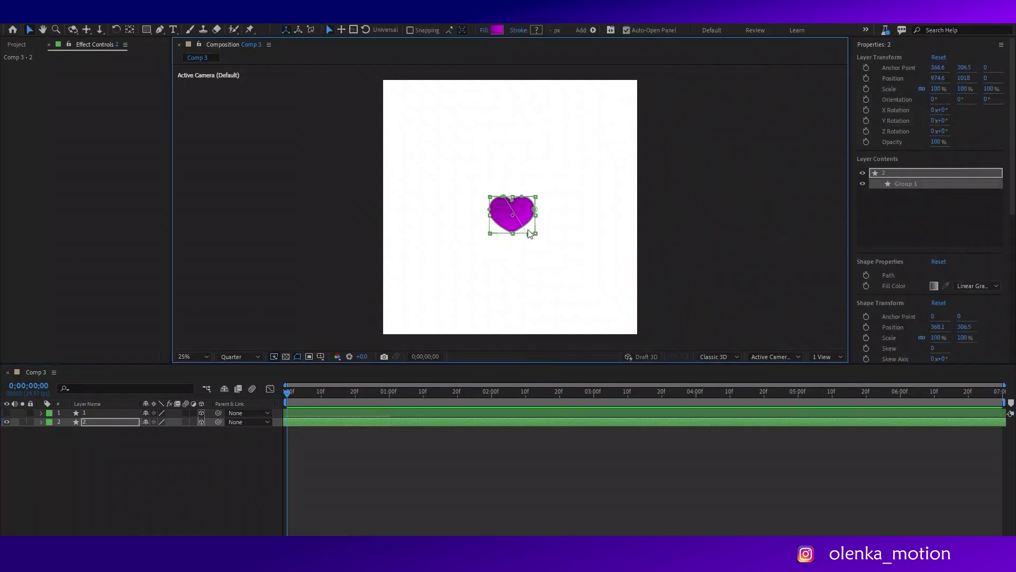
pyautogui.click(132, 472)
# - Make layer 1 visible, view from the right, and push layer 2 back to Z 20
pyautogui.click(107, 416)
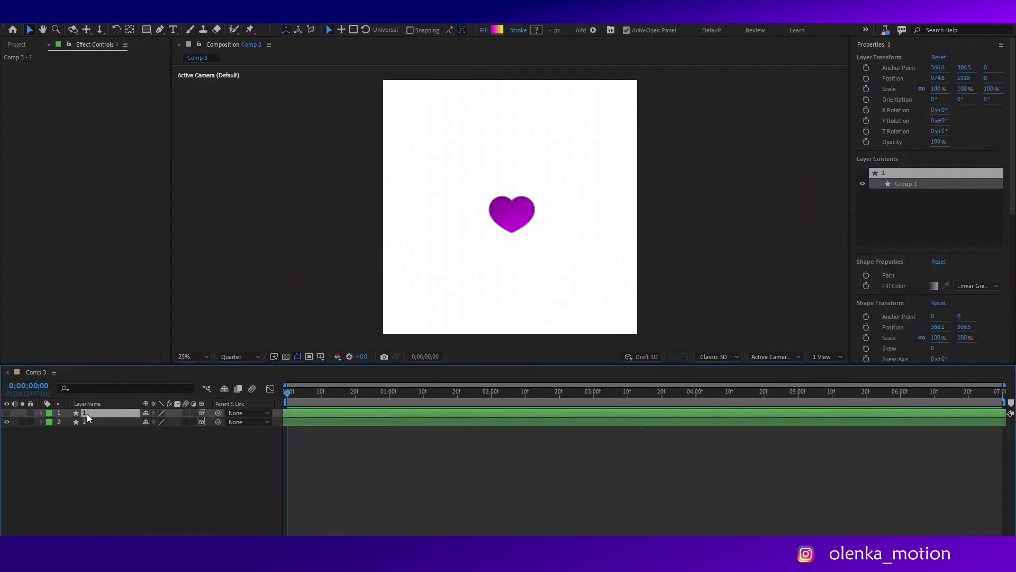
pyautogui.click(7, 413)
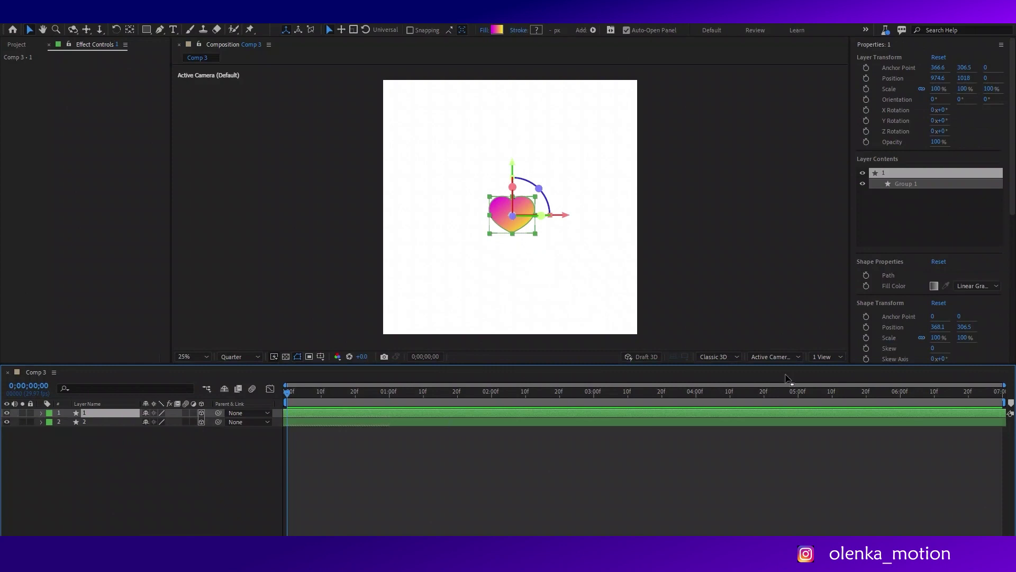
pyautogui.click(786, 355)
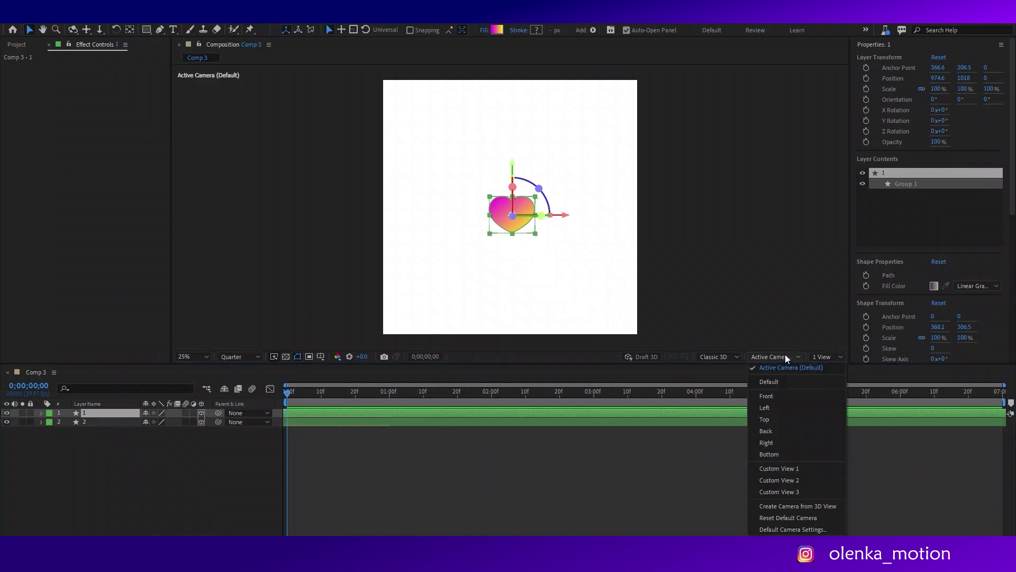
pyautogui.click(769, 443)
pyautogui.click(91, 422)
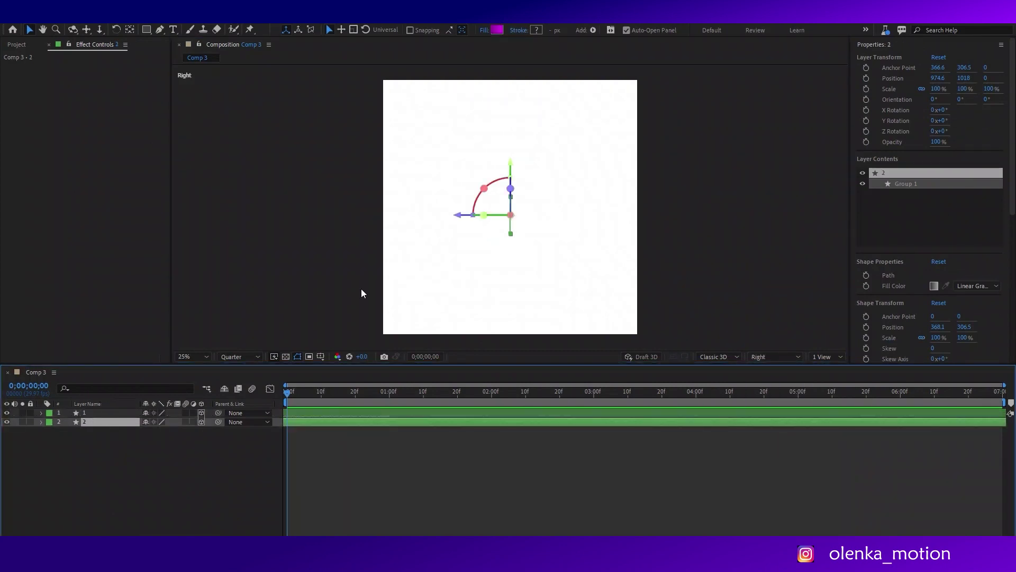
pyautogui.moveTo(471, 214); pyautogui.dragTo(465, 218)
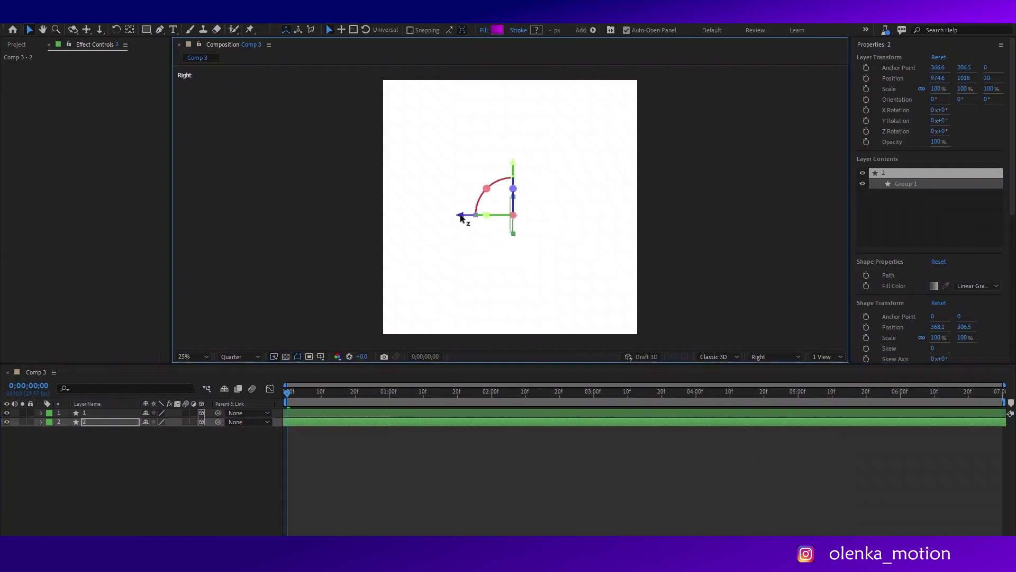
pyautogui.scroll(2, 515, 220)
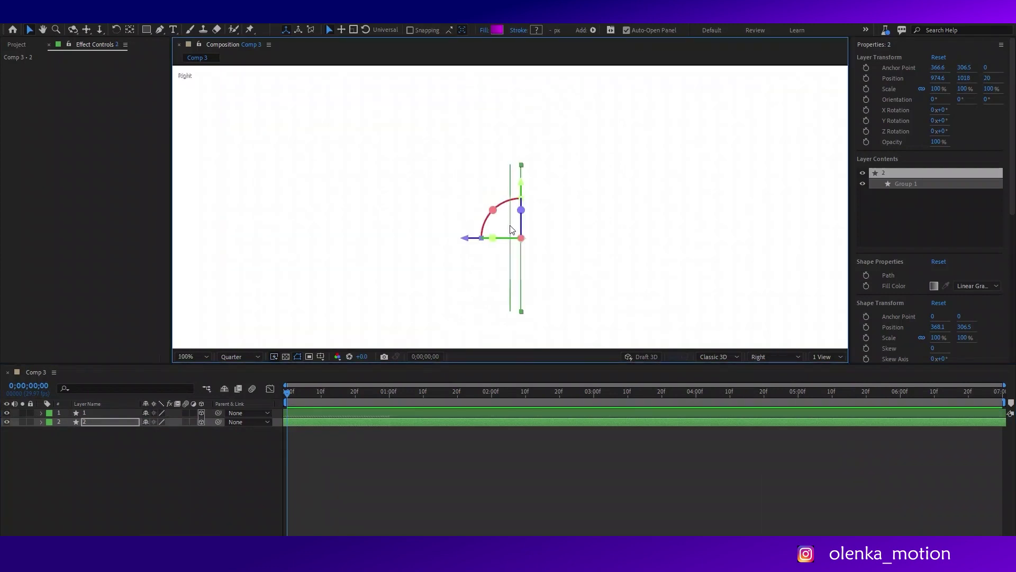
pyautogui.click(126, 426)
# - Duplicate into layers 3 and 4, stacked below and pushed back to Z 39 and 57
pyautogui.hotkey('ctrl', 'd')
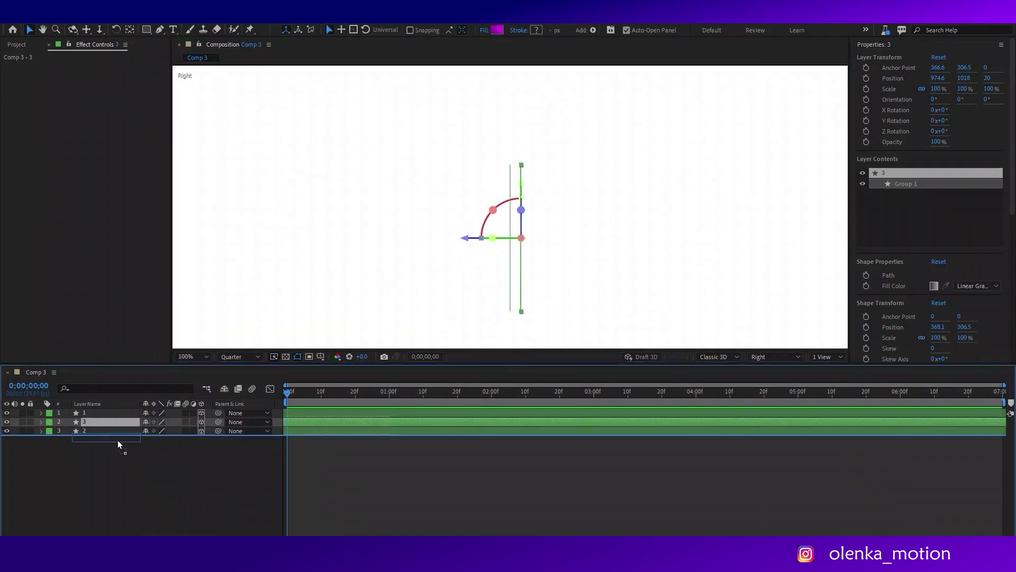
pyautogui.moveTo(117, 440); pyautogui.dragTo(117, 441)
pyautogui.moveTo(469, 240); pyautogui.dragTo(476, 242)
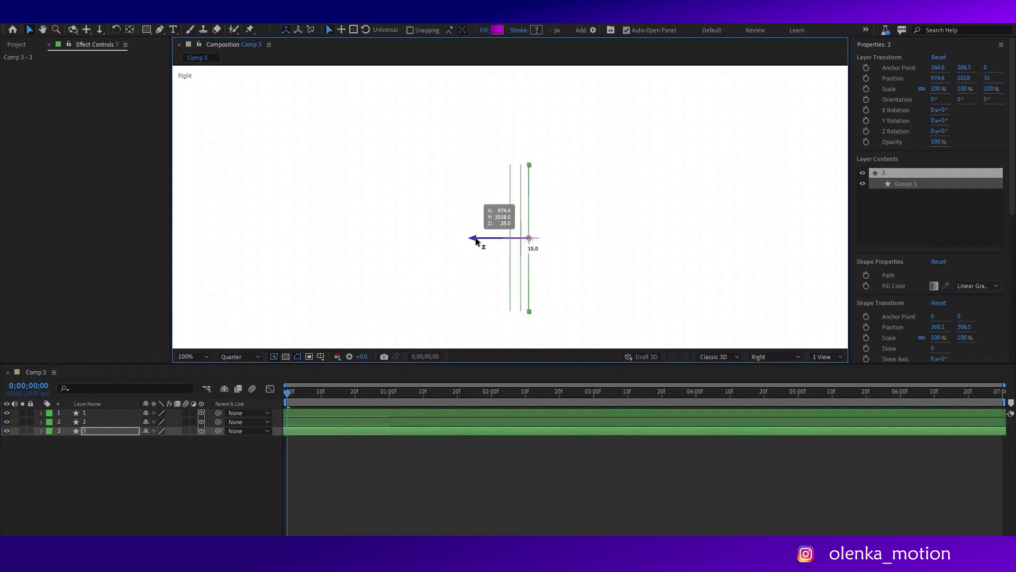
pyautogui.click(94, 431)
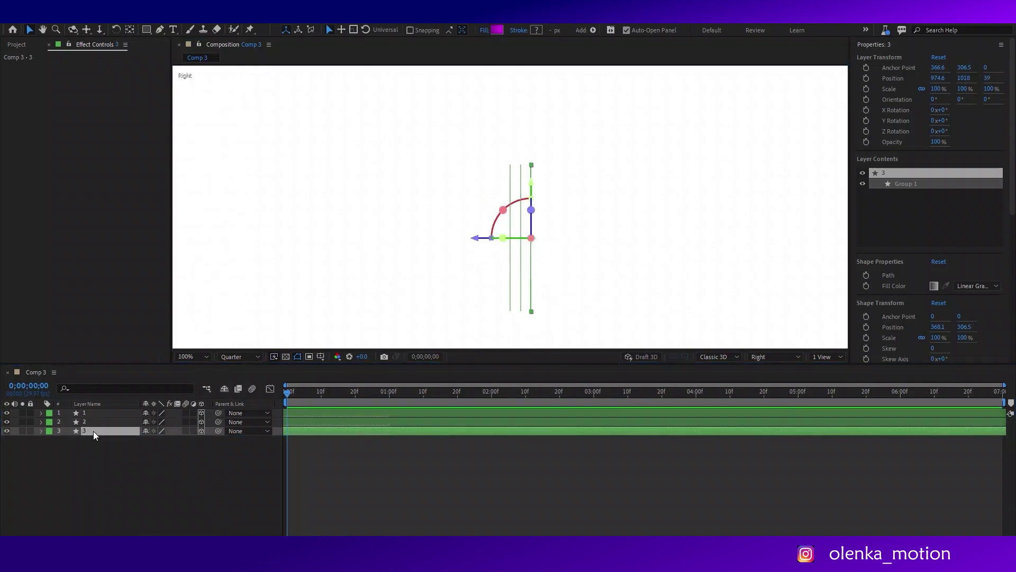
pyautogui.hotkey('ctrl', 'd')
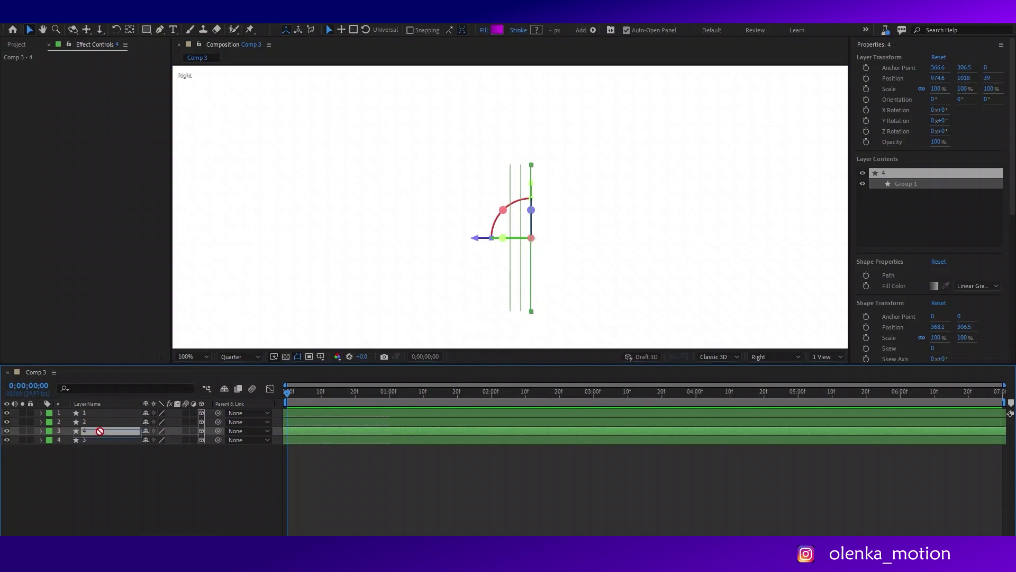
pyautogui.moveTo(99, 431); pyautogui.dragTo(99, 442)
pyautogui.moveTo(479, 239); pyautogui.dragTo(489, 240)
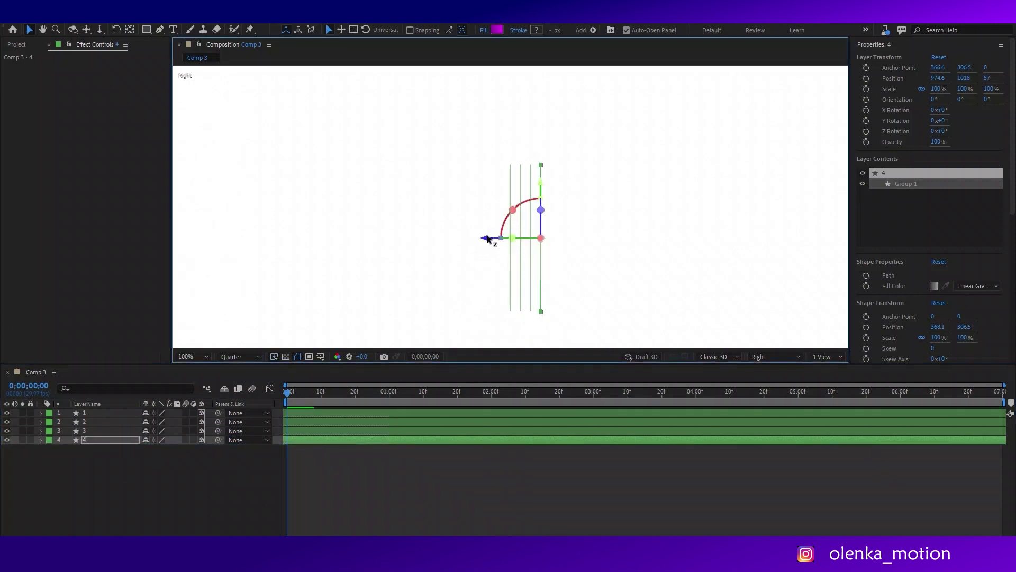
# - Set the viewer's 3D view to Active Camera
pyautogui.click(96, 440)
pyautogui.click(778, 355)
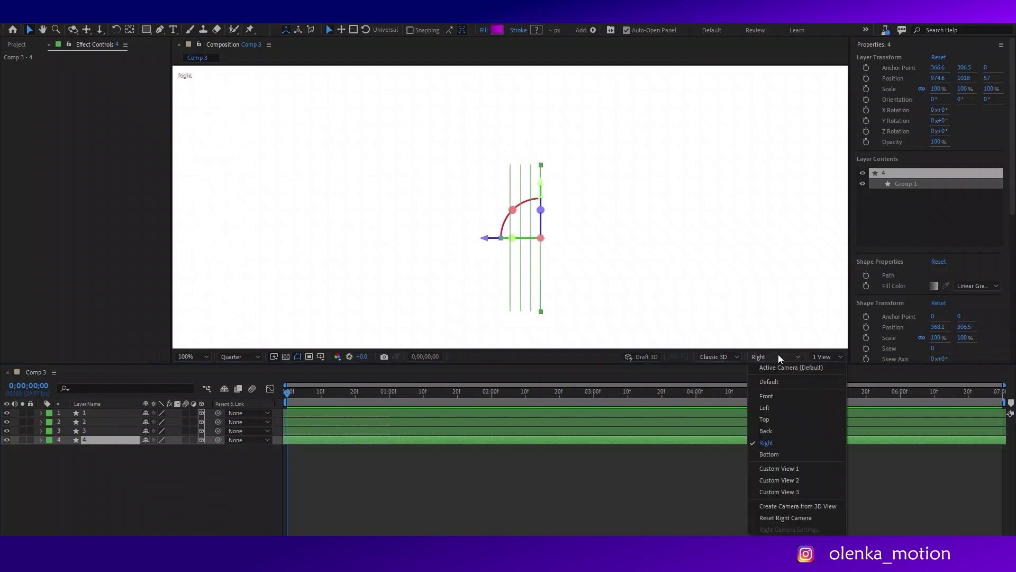
pyautogui.click(775, 371)
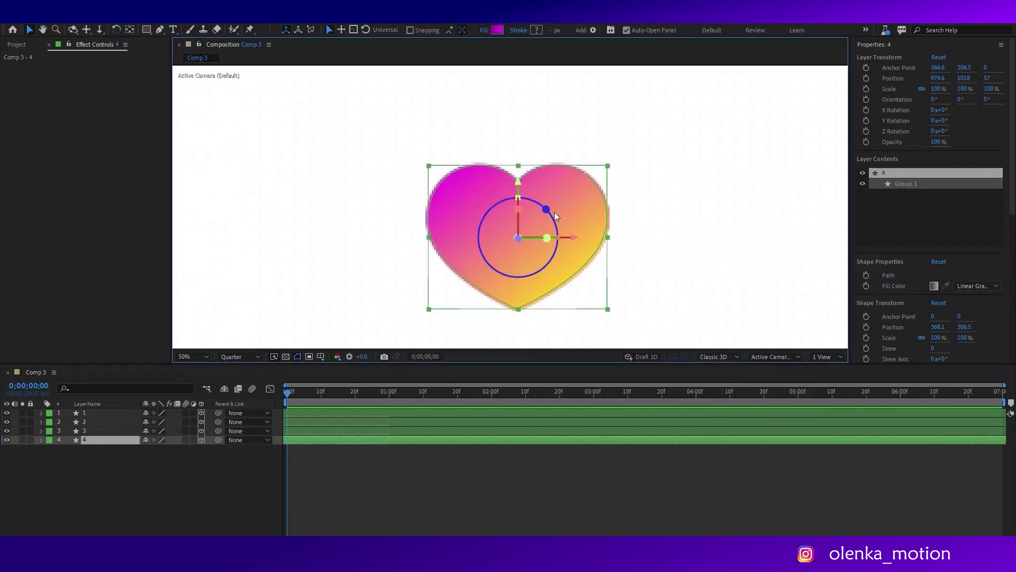
# - Zoom the viewer to 50% and orbit the camera to see the stacked heart at an angle
pyautogui.press(',')
pyautogui.press(',')
pyautogui.press(',')
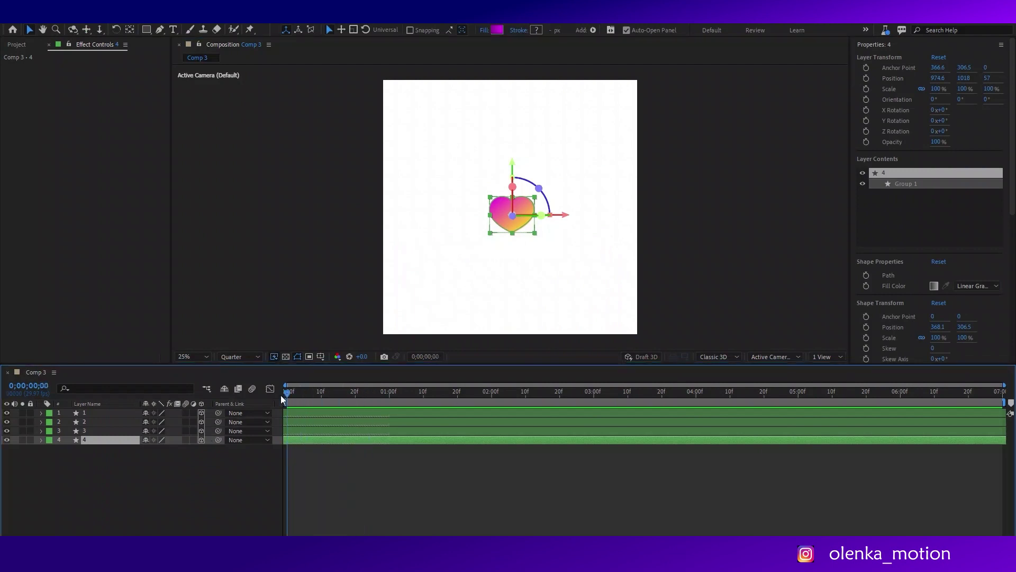
pyautogui.press('.')
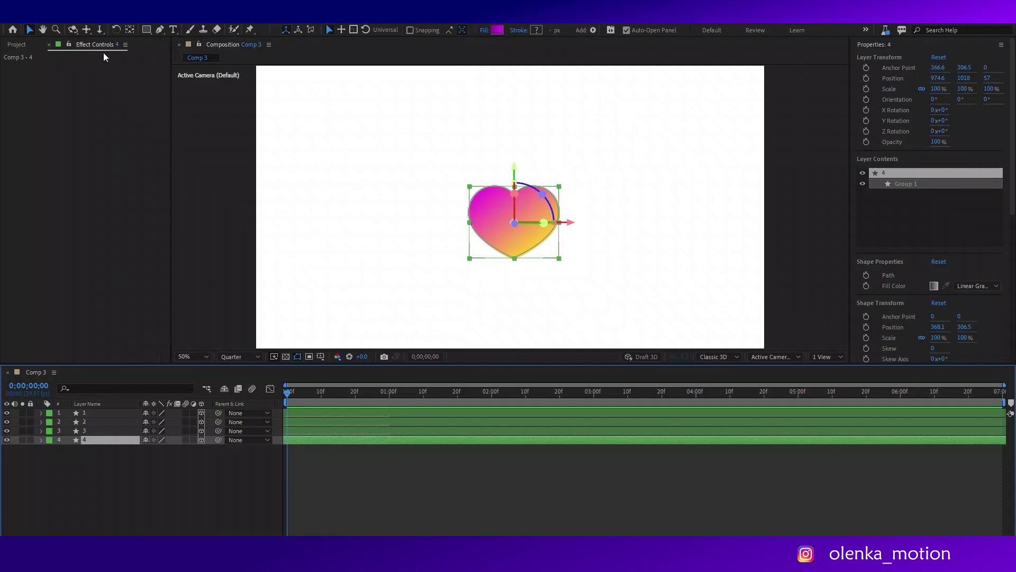
pyautogui.click(73, 29)
pyautogui.moveTo(605, 265); pyautogui.dragTo(606, 218)
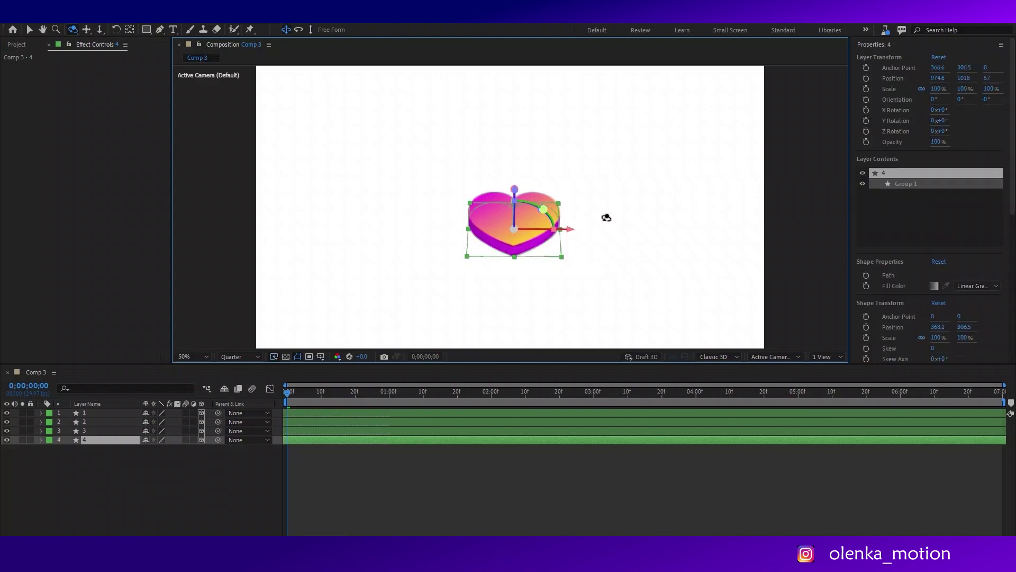
# - Find Gaussian Blur by searching 'blu' in Effects & Presets and apply it to layer 4
pyautogui.click(82, 447)
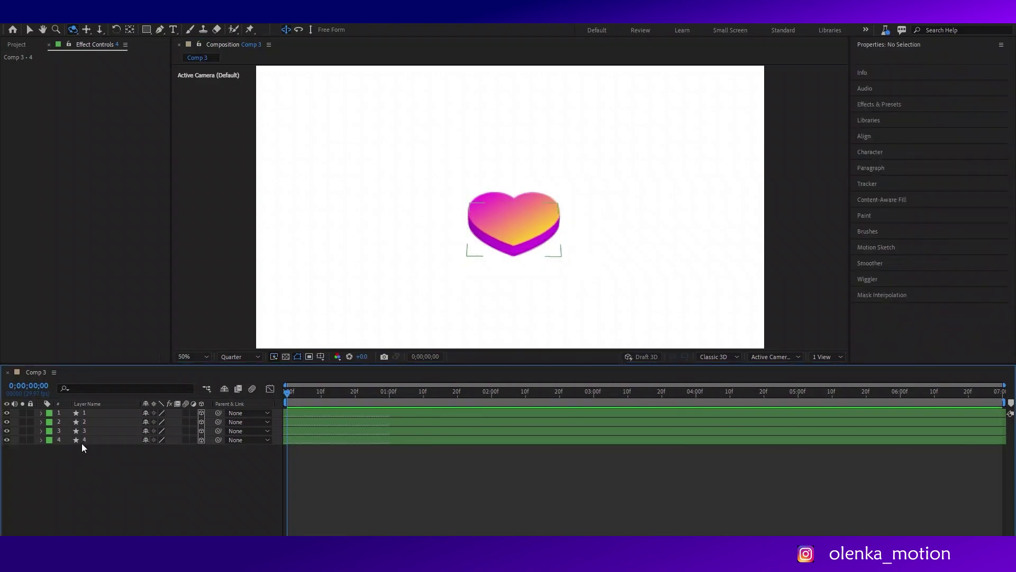
pyautogui.click(84, 440)
pyautogui.scroll(-3, 946, 268)
pyautogui.scroll(-2, 945, 267)
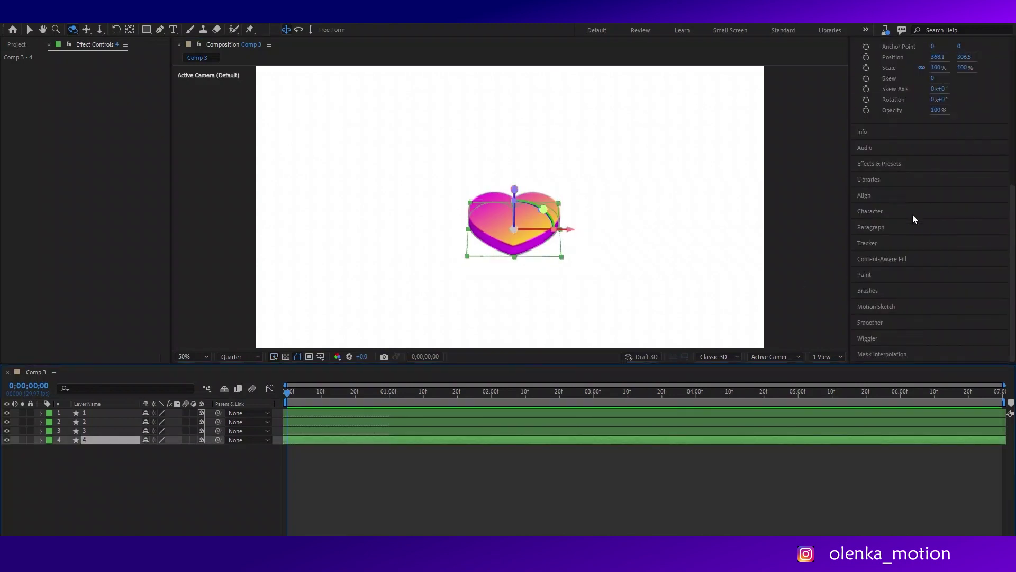
pyautogui.click(884, 163)
pyautogui.write('b')
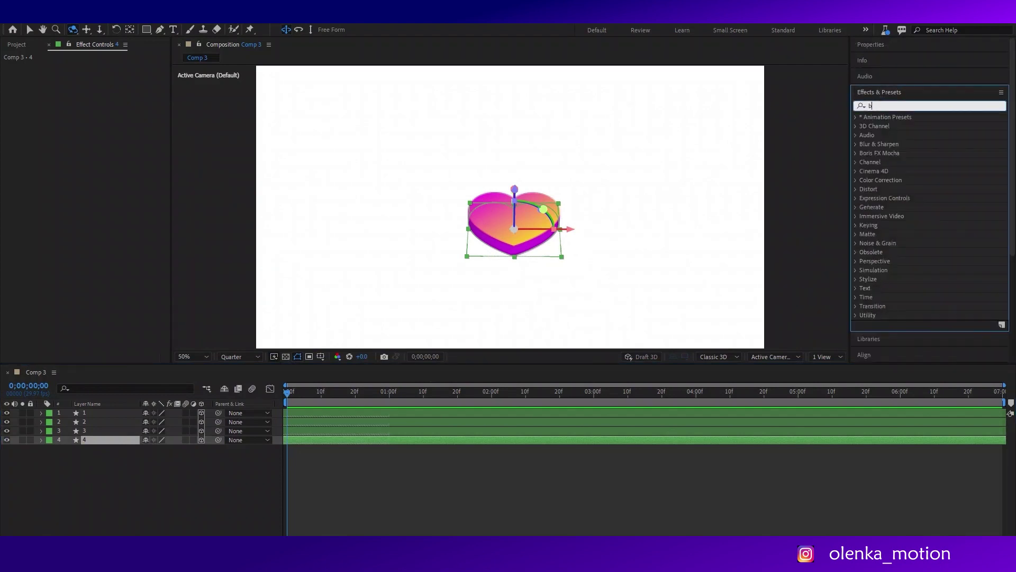
pyautogui.write('lur')
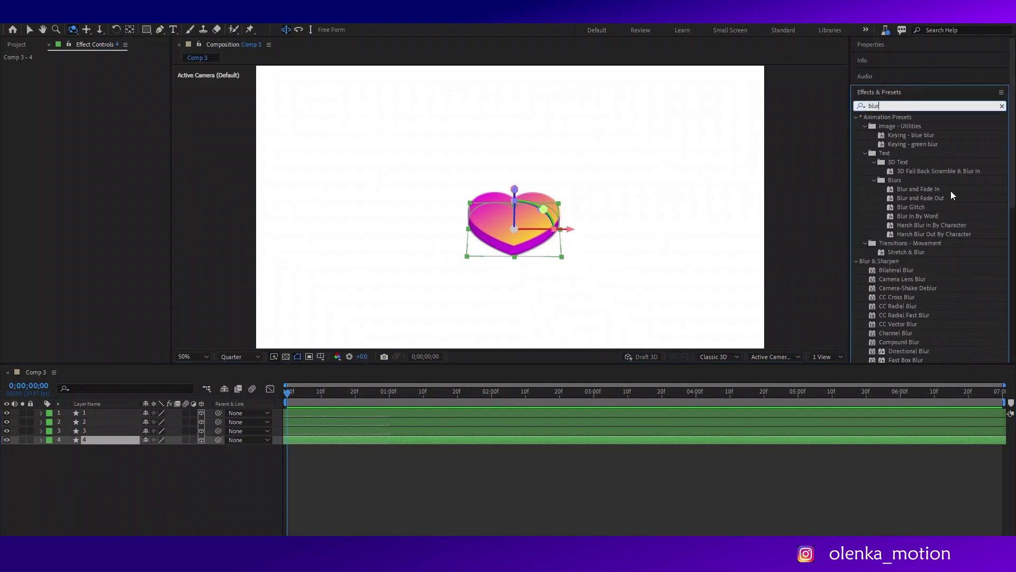
pyautogui.scroll(-5, 922, 259)
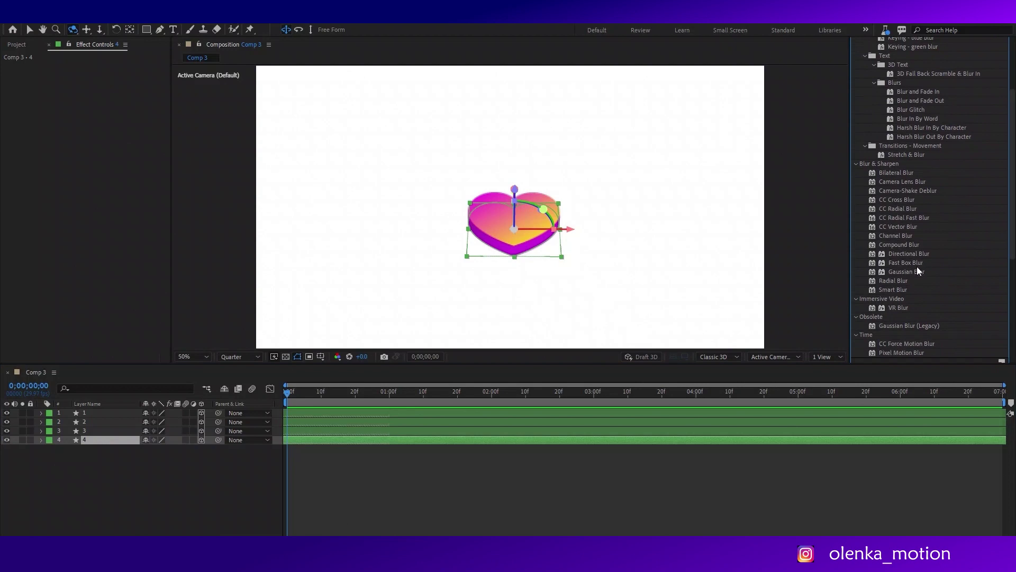
pyautogui.click(910, 270)
pyautogui.moveTo(910, 270); pyautogui.dragTo(103, 442)
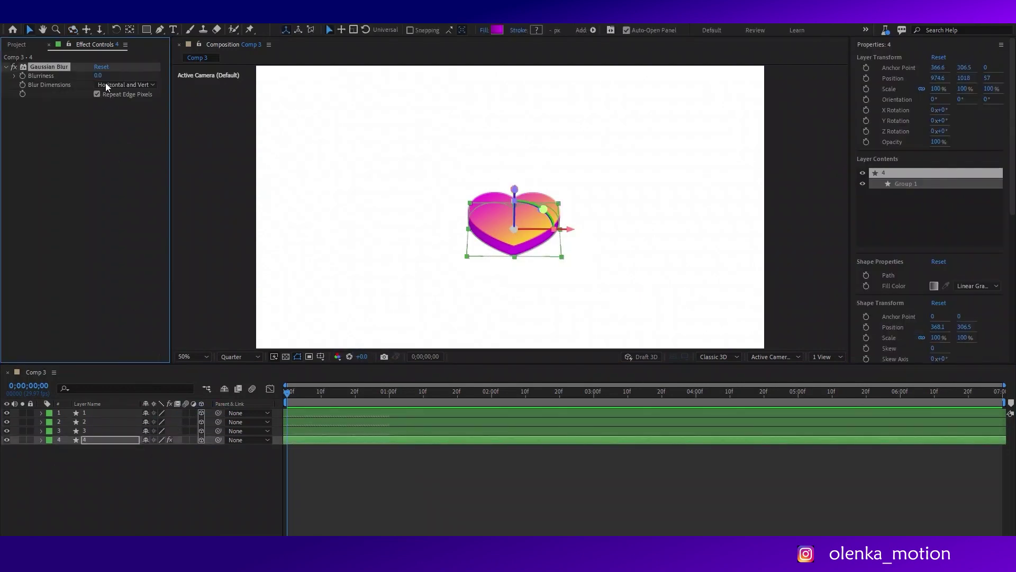
# - Set layer 4's Gaussian Blur to 118.9 Blurriness with Vertical Blur Dimensions
pyautogui.moveTo(100, 76); pyautogui.dragTo(642, 94)
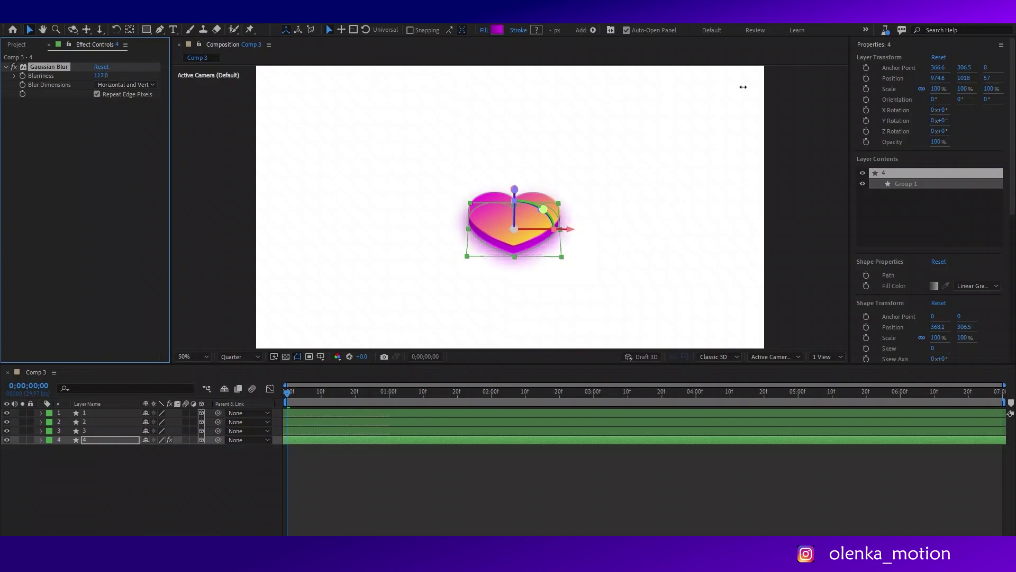
pyautogui.click(104, 85)
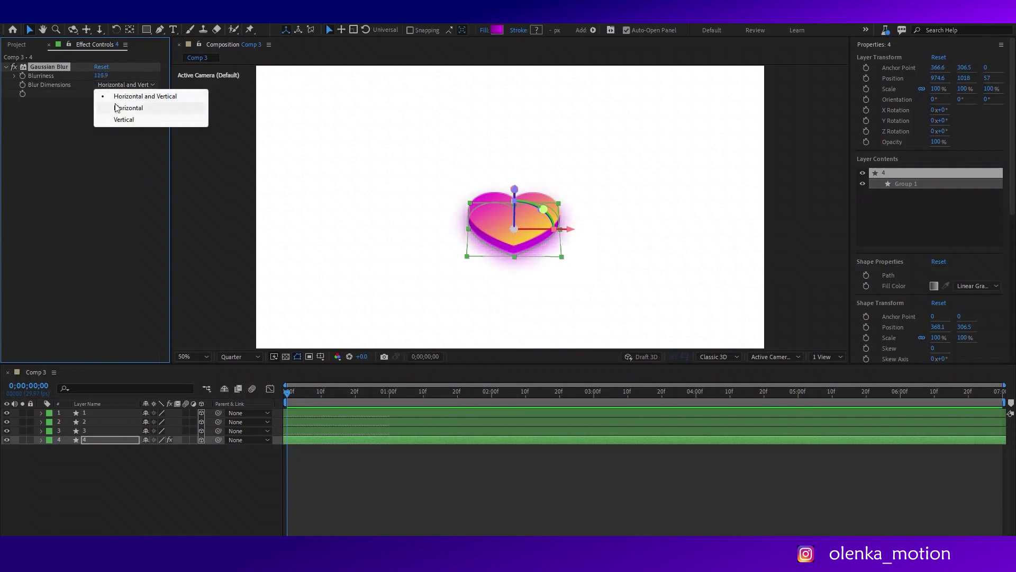
pyautogui.click(122, 120)
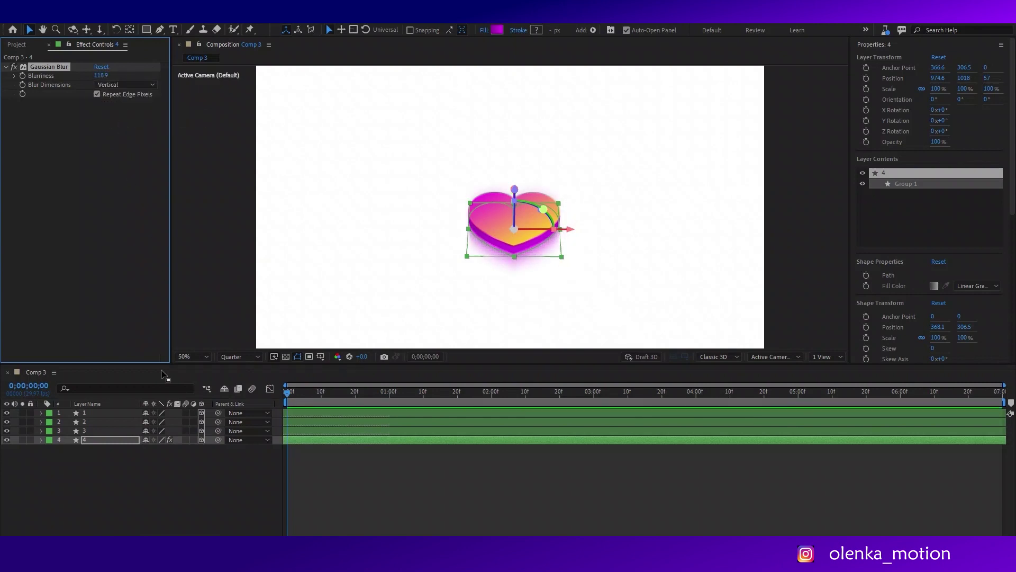
pyautogui.click(162, 465)
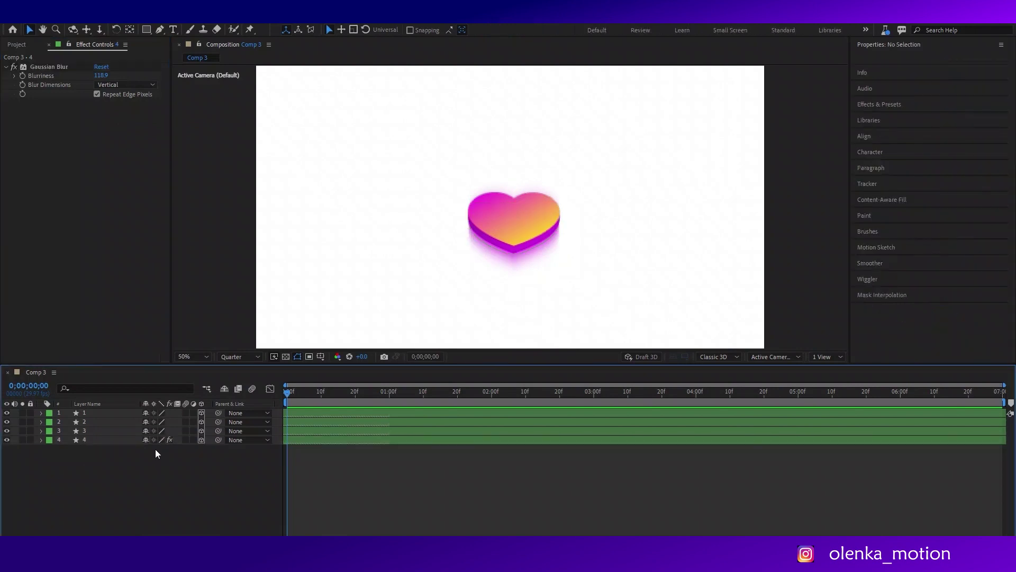
pyautogui.click(87, 439)
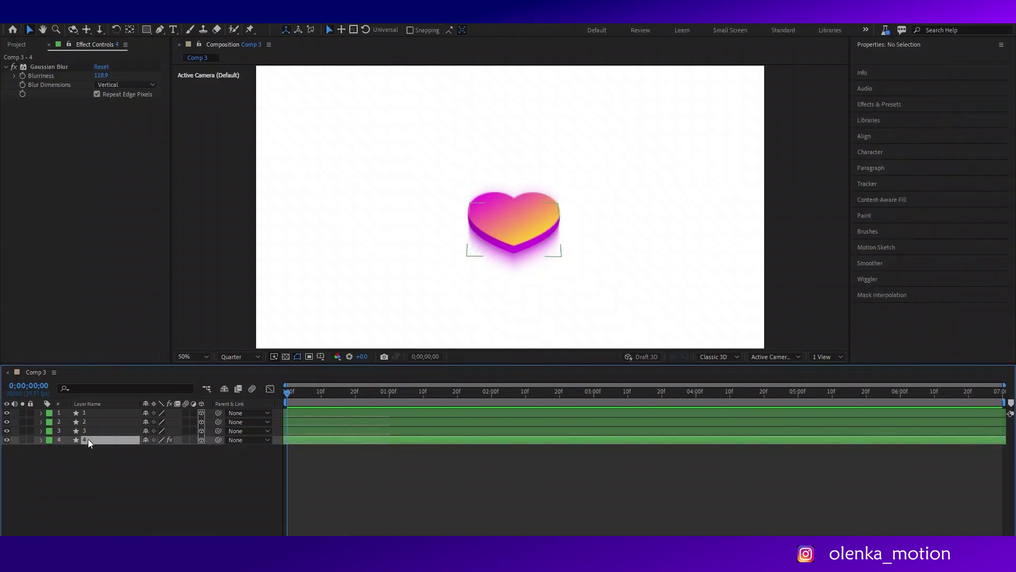
pyautogui.click(160, 29)
# - Draw a curved closed mask around the heart on layer 4 to shape the glow
pyautogui.click(299, 29)
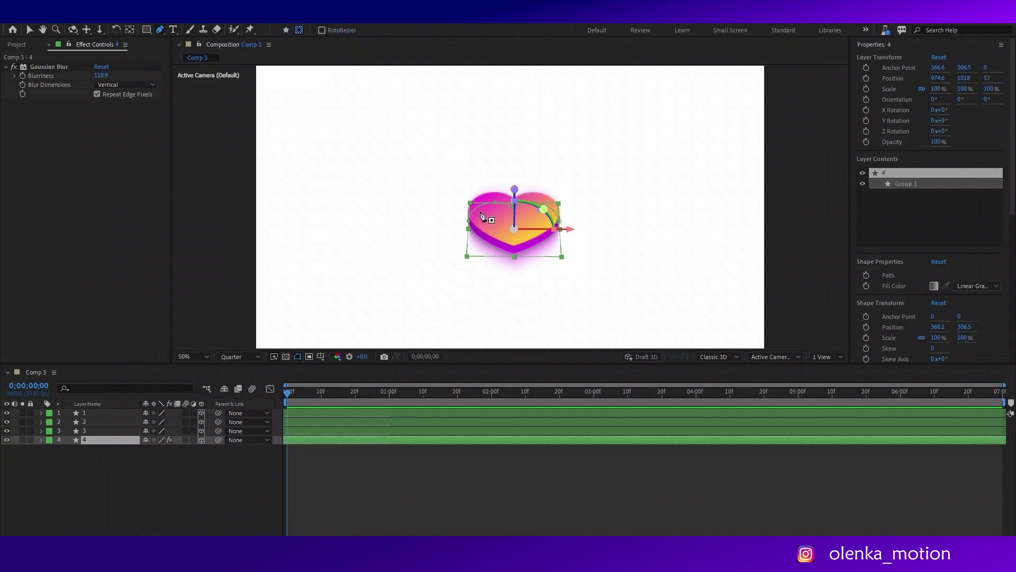
pyautogui.click(452, 244)
pyautogui.moveTo(472, 222); pyautogui.dragTo(510, 223)
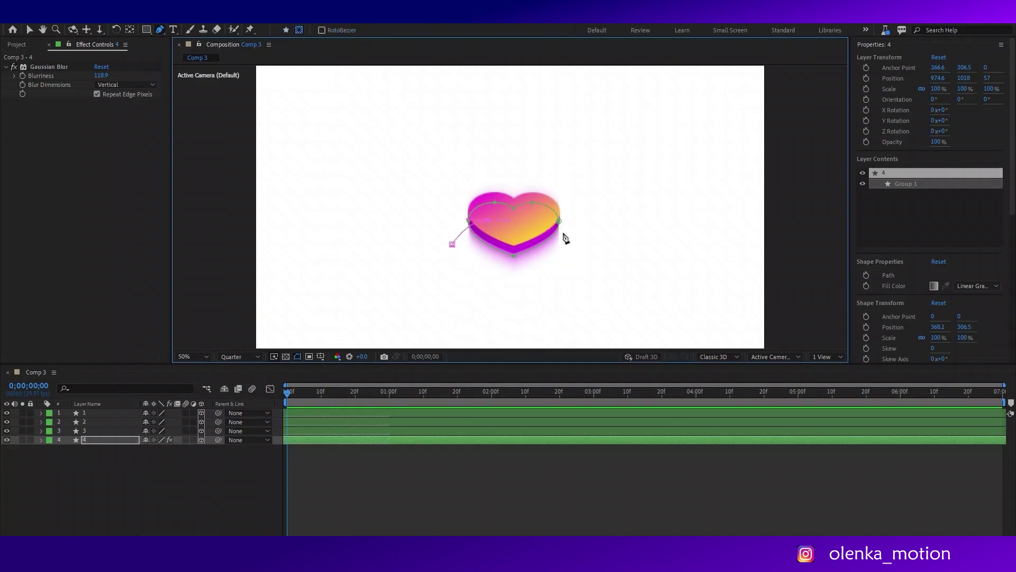
pyautogui.moveTo(559, 221); pyautogui.dragTo(582, 274)
pyautogui.moveTo(488, 300); pyautogui.dragTo(460, 289)
pyautogui.click(453, 245)
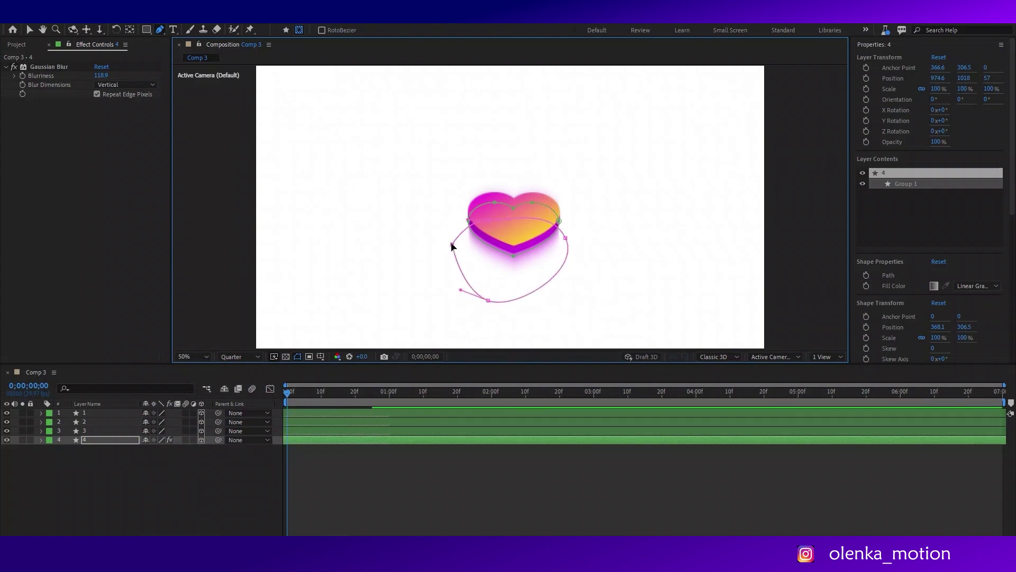
pyautogui.click(567, 239)
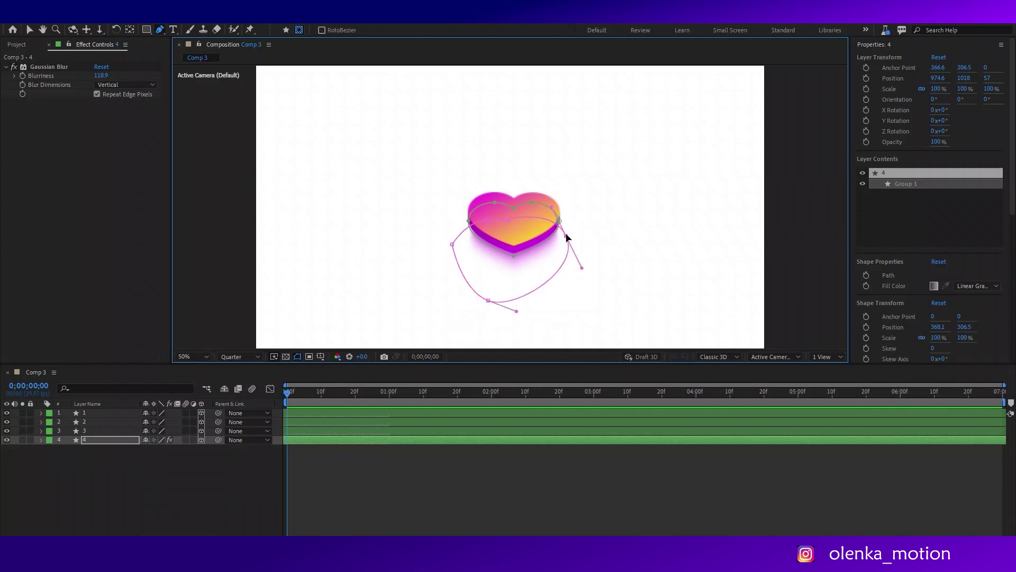
pyautogui.click(79, 474)
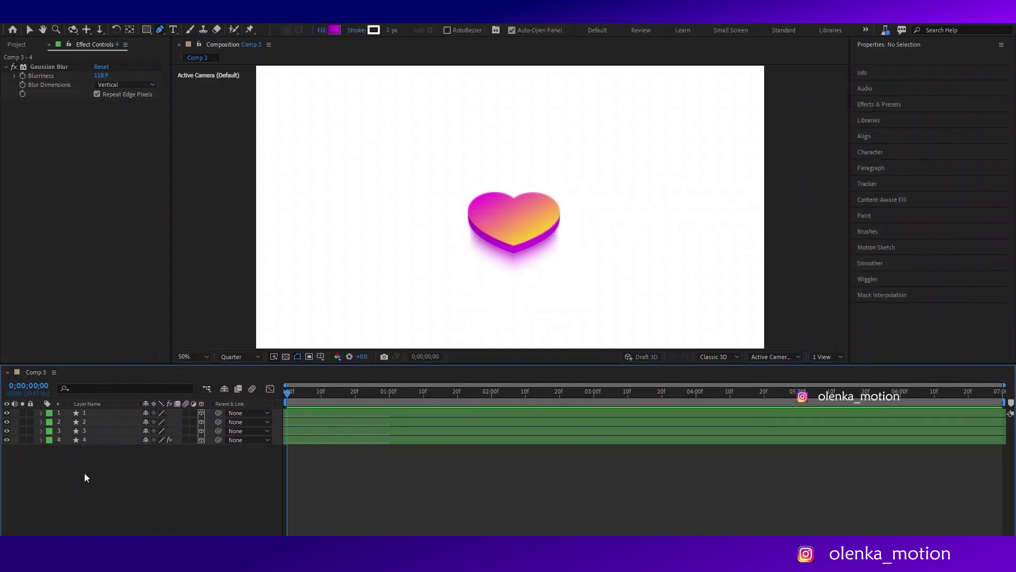
pyautogui.click(90, 440)
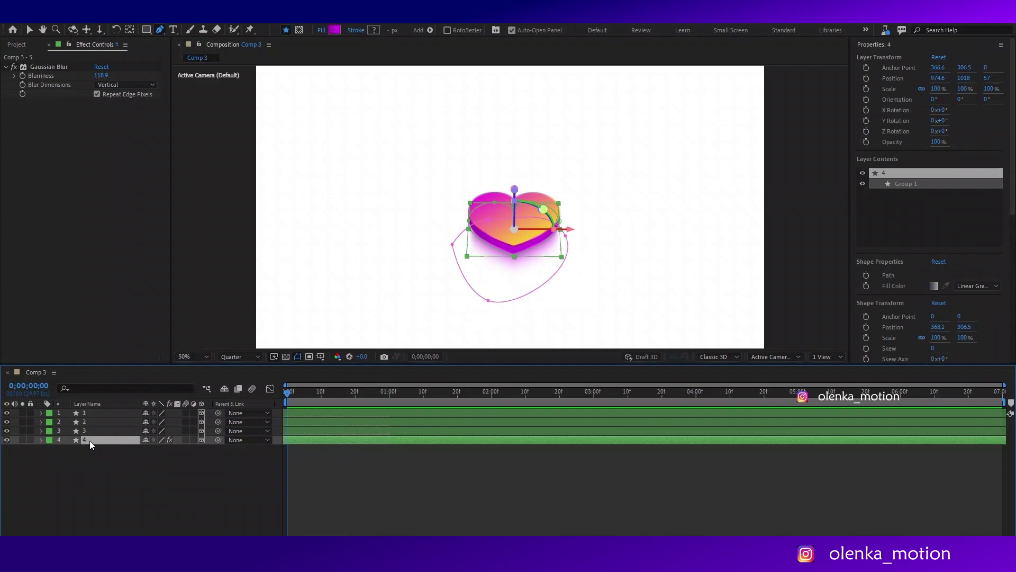
# - Duplicate layer 4 and rename the original to '4 blur'
pyautogui.hotkey('ctrl', 'd')
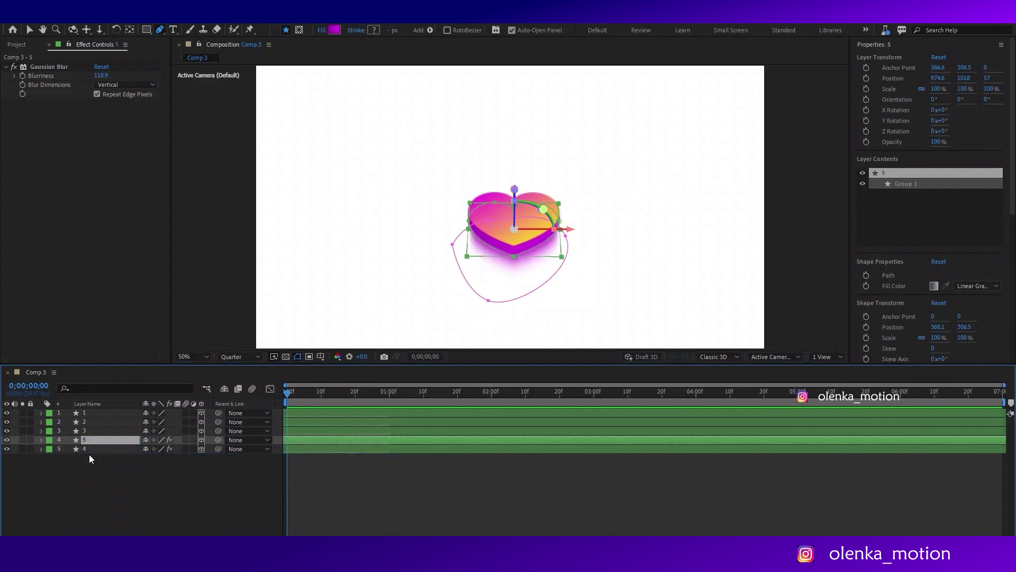
pyautogui.moveTo(90, 442); pyautogui.dragTo(89, 454)
pyautogui.click(87, 439)
pyautogui.press('Return')
pyautogui.write('ur')
pyautogui.press('Return')
# - Rename layer 5 to '5 blur' and clear the layer selection
pyautogui.click(87, 448)
pyautogui.press('Return')
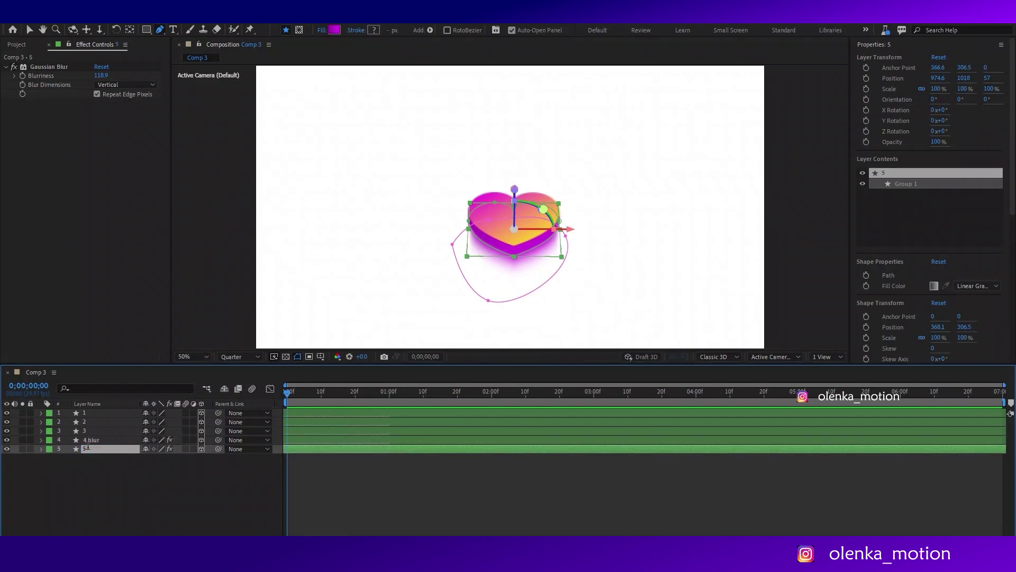
pyautogui.write(' blur')
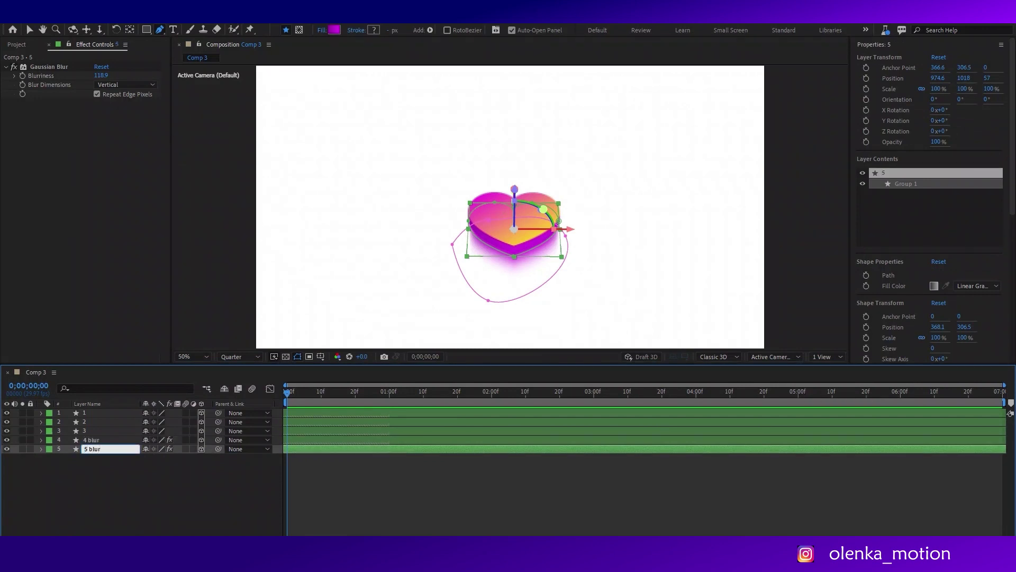
pyautogui.press('Return')
pyautogui.click(107, 464)
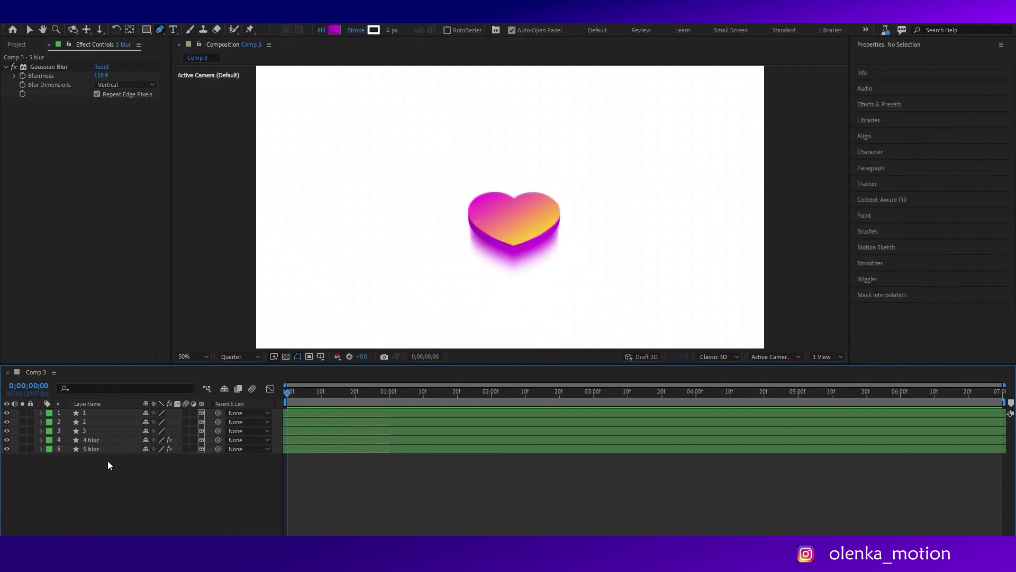
pyautogui.press('Return')
# - Apply CC Page Turn to layer 1, place the fold on the heart, and keyframe Fold Position at 0s
pyautogui.click(95, 413)
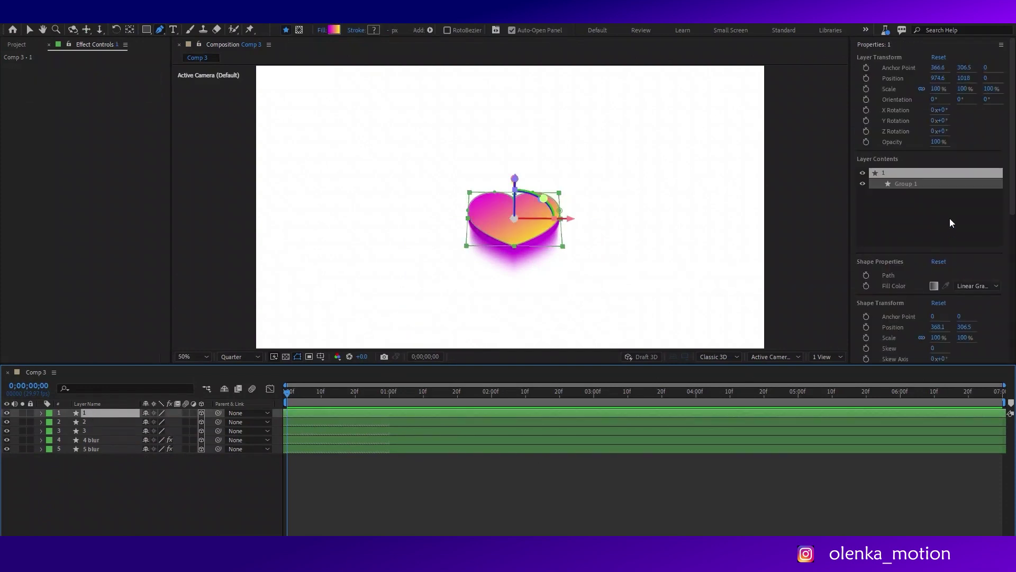
pyautogui.scroll(-5, 950, 222)
pyautogui.click(879, 163)
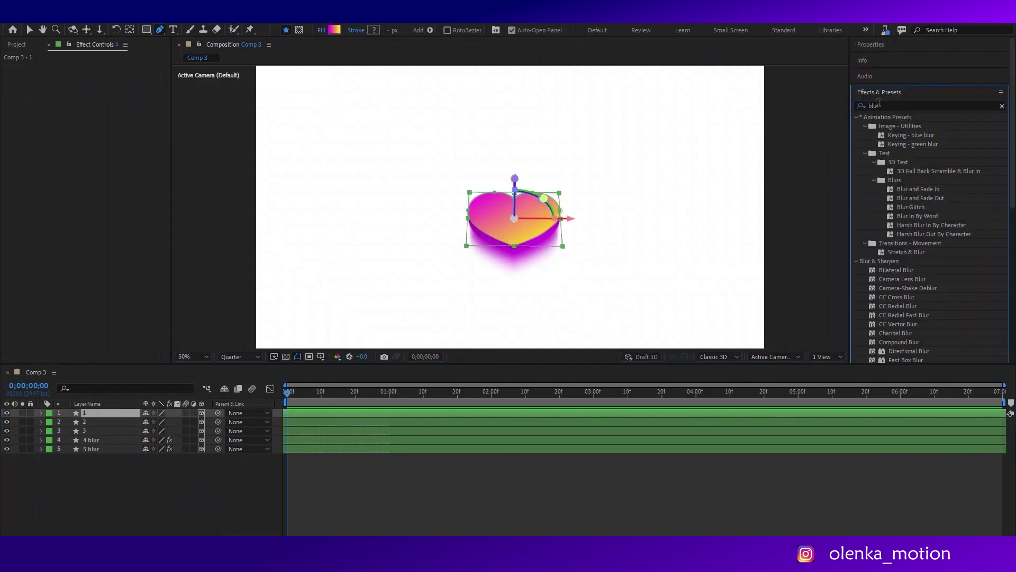
pyautogui.write('page')
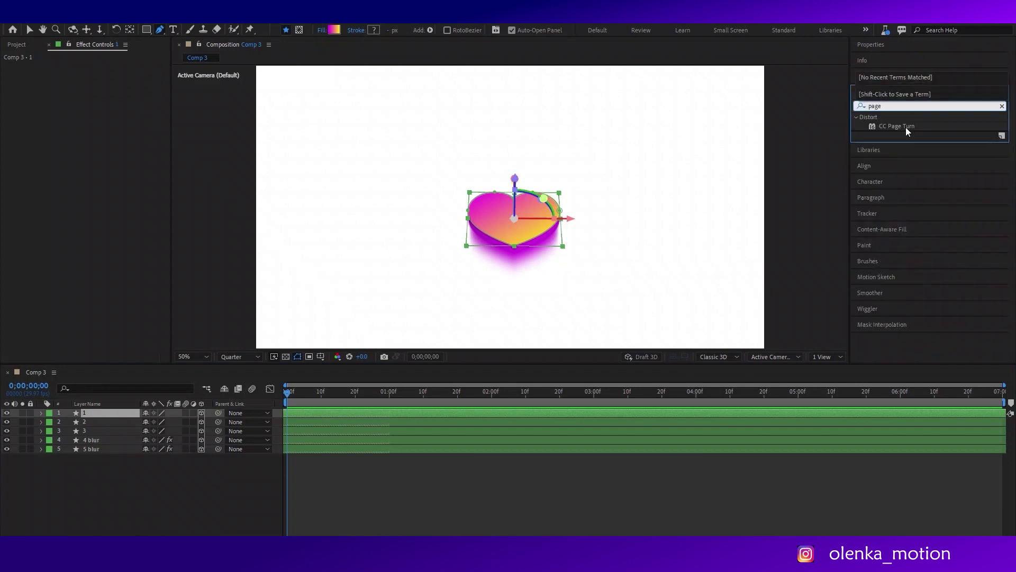
pyautogui.moveTo(896, 126)
pyautogui.mouseDown()
pyautogui.moveTo(636, 206)
pyautogui.moveTo(541, 217)
pyautogui.mouseUp()
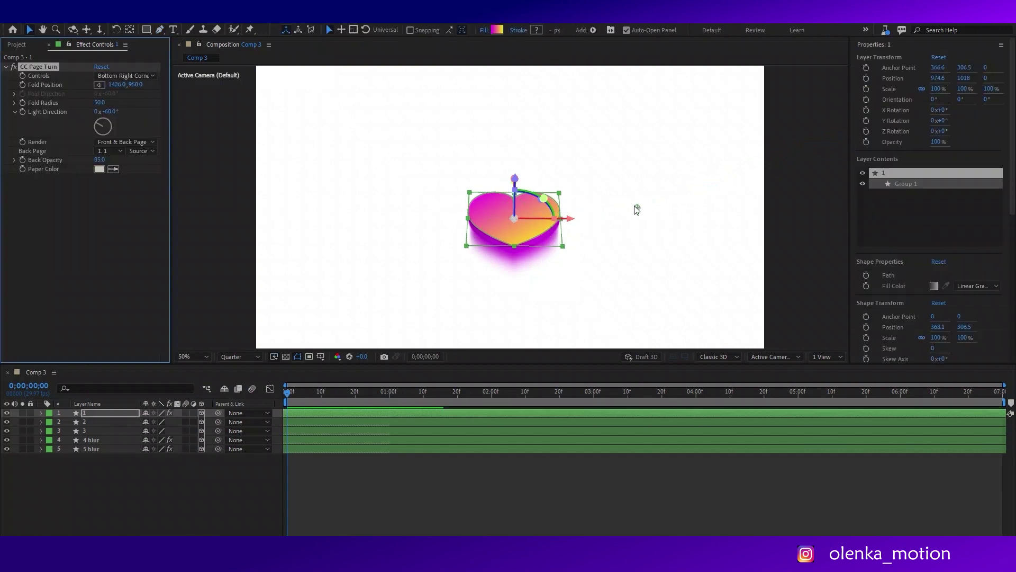
pyautogui.moveTo(636, 207)
pyautogui.mouseDown()
pyautogui.moveTo(400, 120)
pyautogui.moveTo(280, 34)
pyautogui.moveTo(312, 69)
pyautogui.mouseUp()
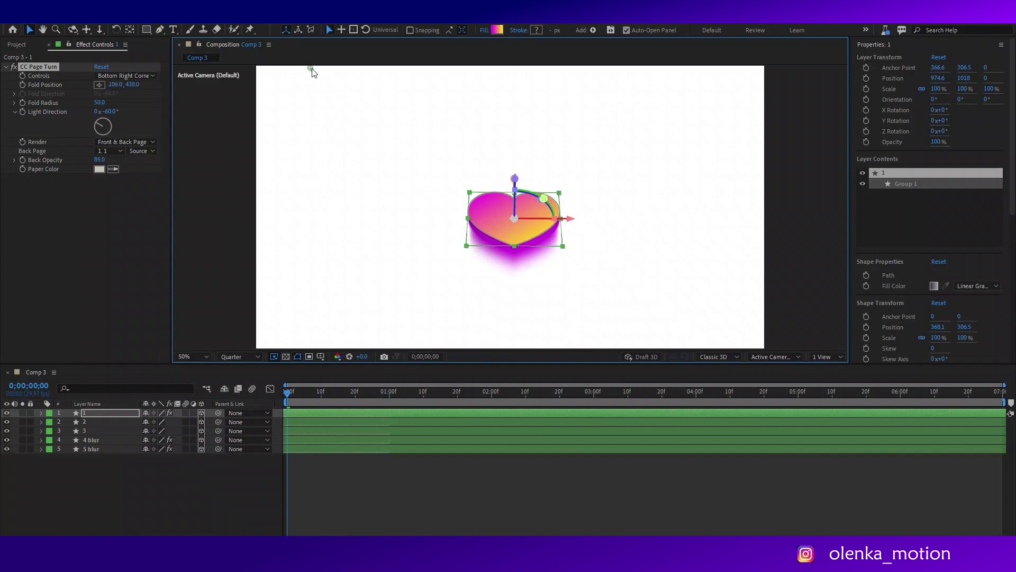
pyautogui.click(26, 84)
# - Keyframe Fold Position at 2s, 3s and 4s so the page curls fully off the heart
pyautogui.moveTo(292, 399); pyautogui.dragTo(493, 405)
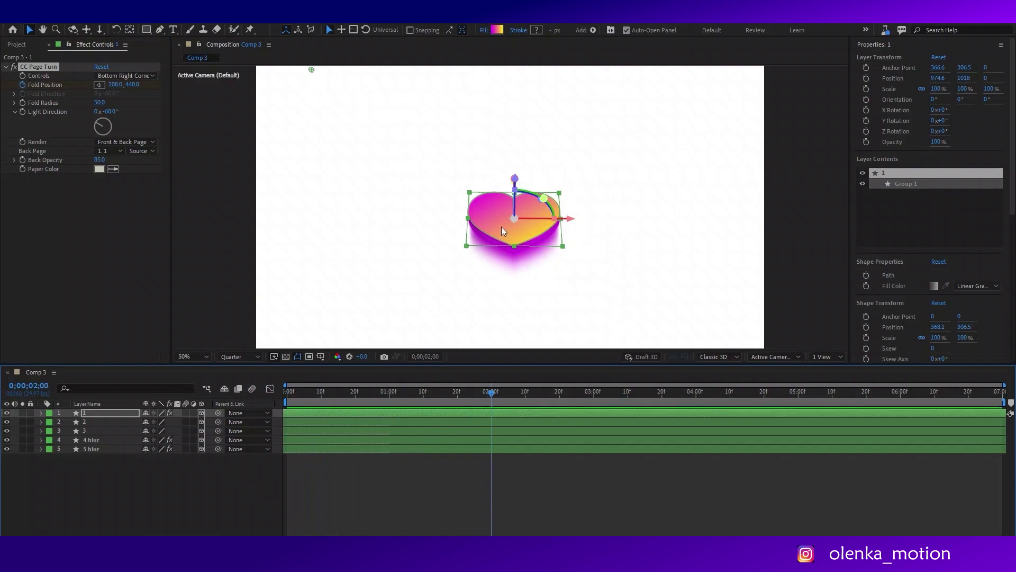
pyautogui.scroll(-2, 501, 226)
pyautogui.moveTo(411, 139); pyautogui.dragTo(349, 88)
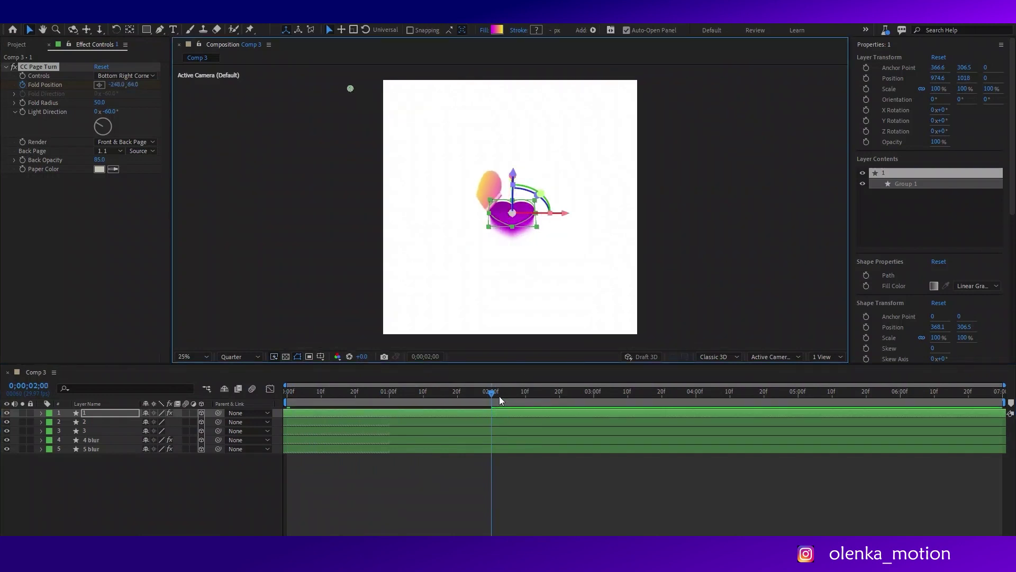
pyautogui.moveTo(492, 396); pyautogui.dragTo(597, 409)
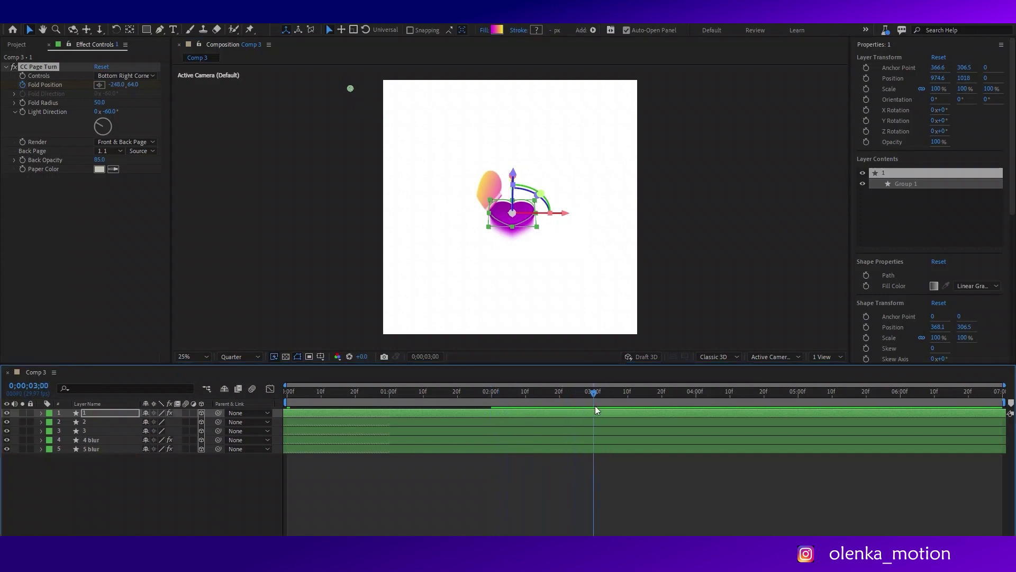
pyautogui.moveTo(350, 87); pyautogui.dragTo(387, 106)
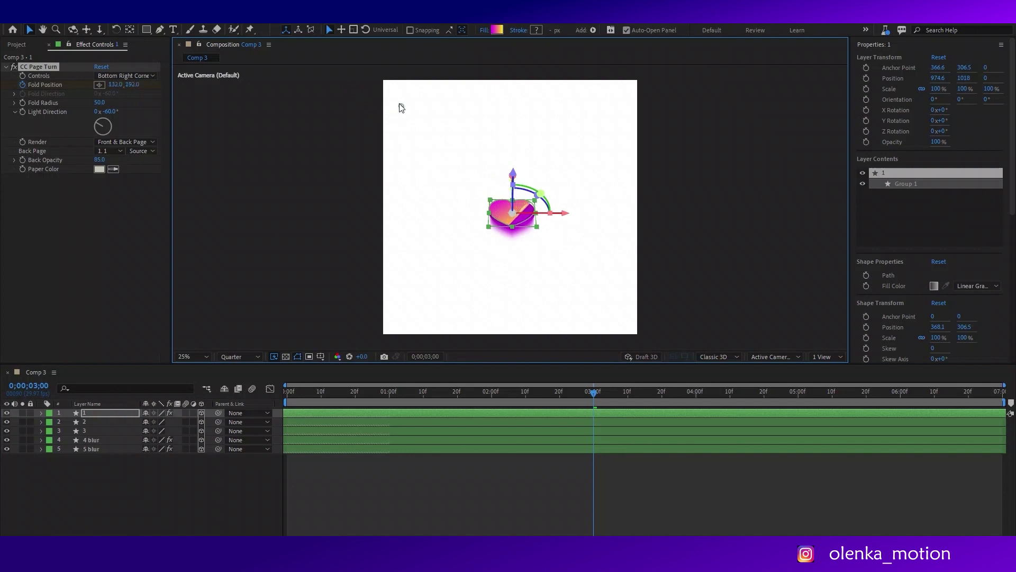
pyautogui.moveTo(595, 392)
pyautogui.mouseDown()
pyautogui.moveTo(740, 392)
pyautogui.moveTo(691, 392)
pyautogui.moveTo(695, 400)
pyautogui.mouseUp()
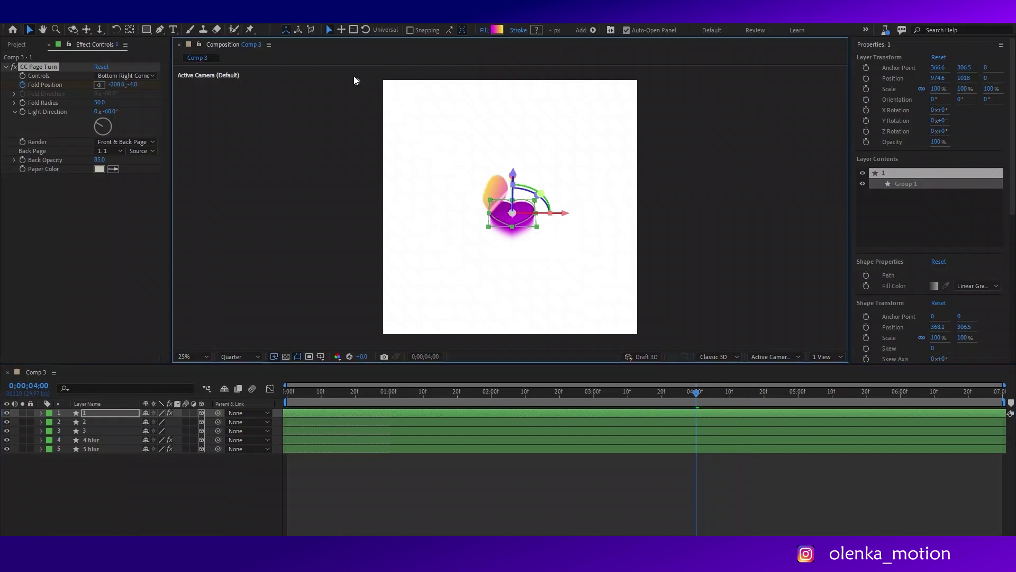
pyautogui.moveTo(391, 110); pyautogui.dragTo(188, 1)
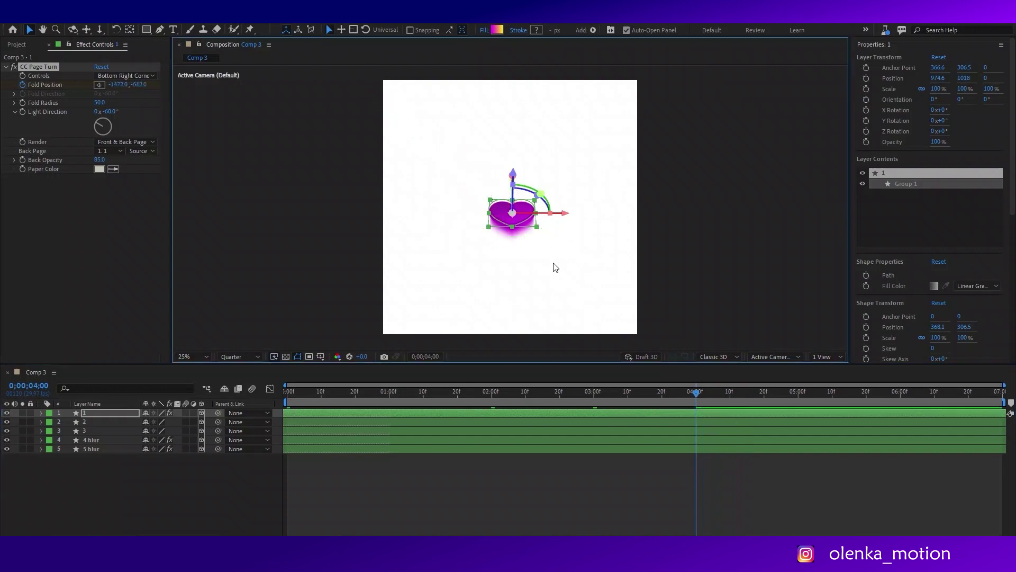
pyautogui.moveTo(676, 392); pyautogui.dragTo(274, 389)
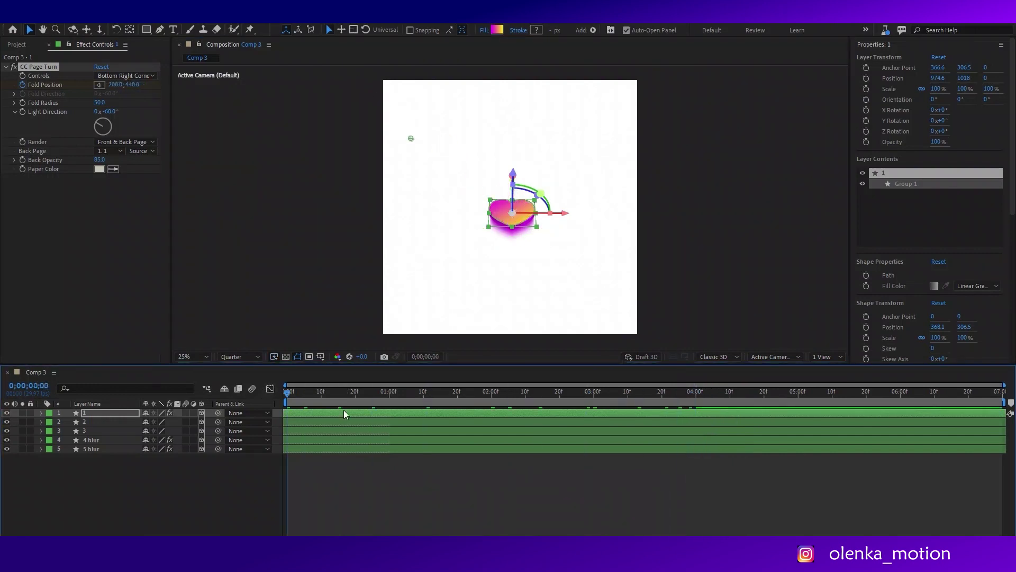
# - Retime the 2s and 3s Fold Position keyframes to 1;10 and 2;20, then save the project
pyautogui.press('u')
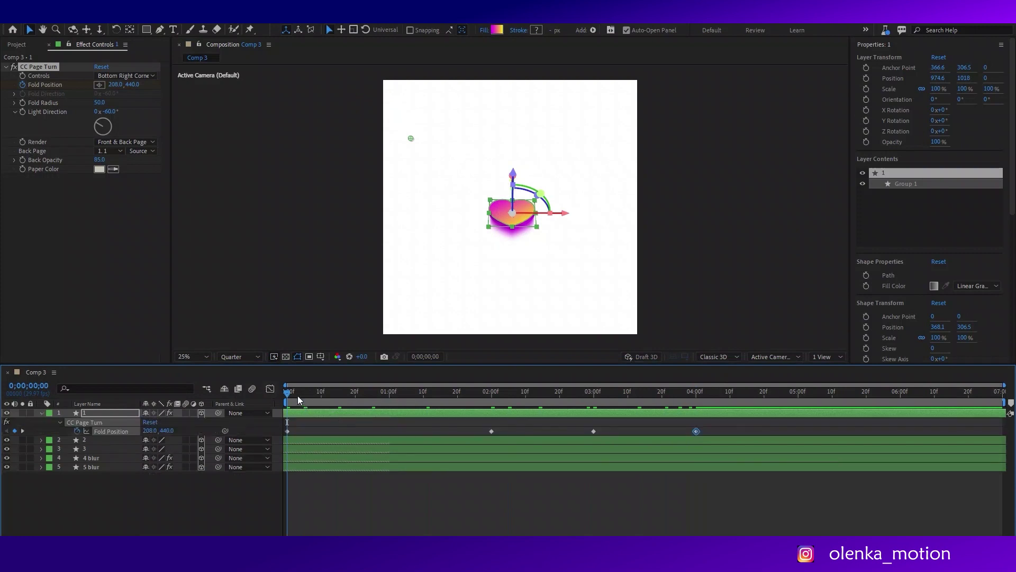
pyautogui.moveTo(293, 395); pyautogui.dragTo(254, 400)
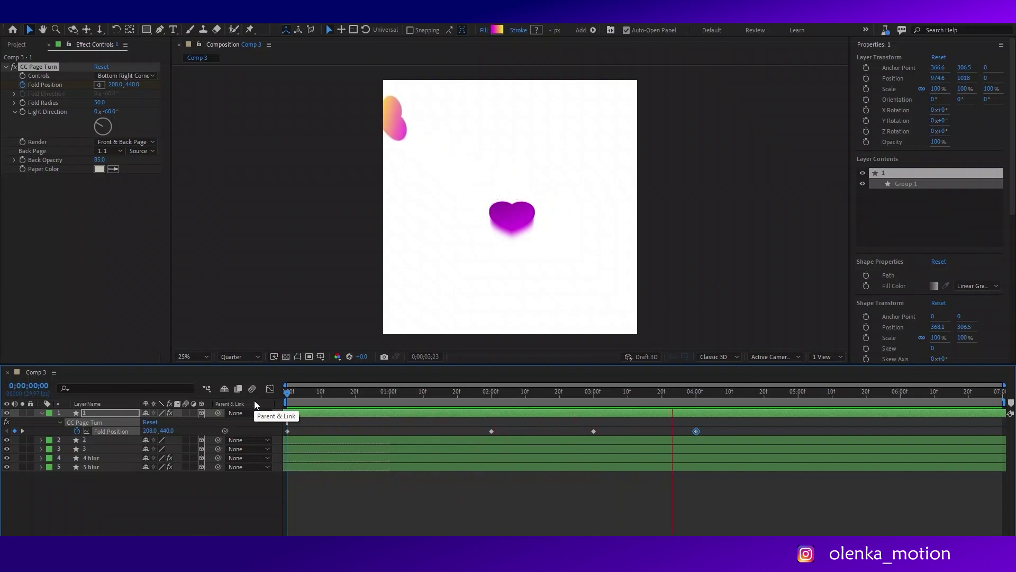
pyautogui.moveTo(291, 391); pyautogui.dragTo(390, 398)
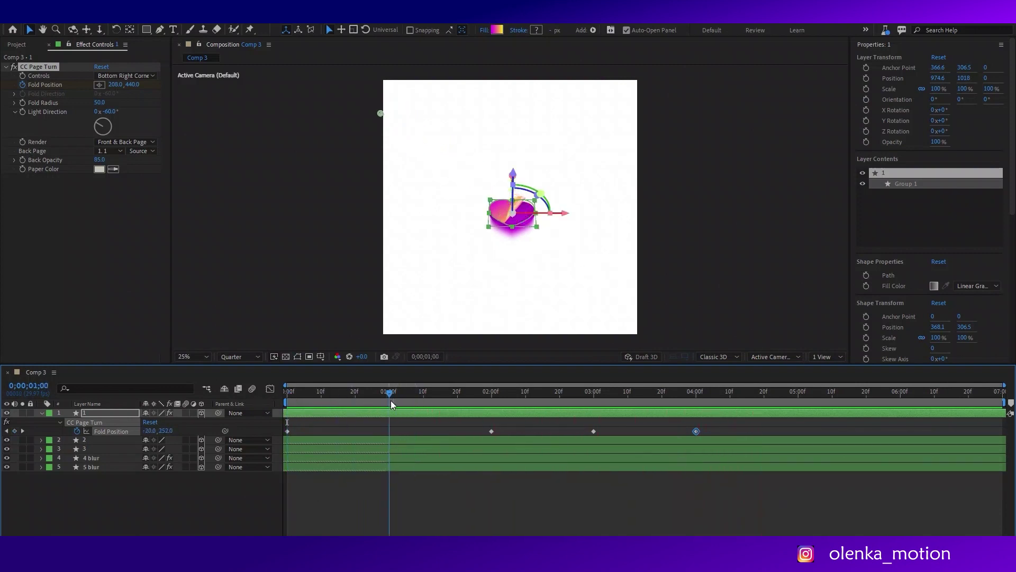
pyautogui.moveTo(491, 430); pyautogui.dragTo(424, 431)
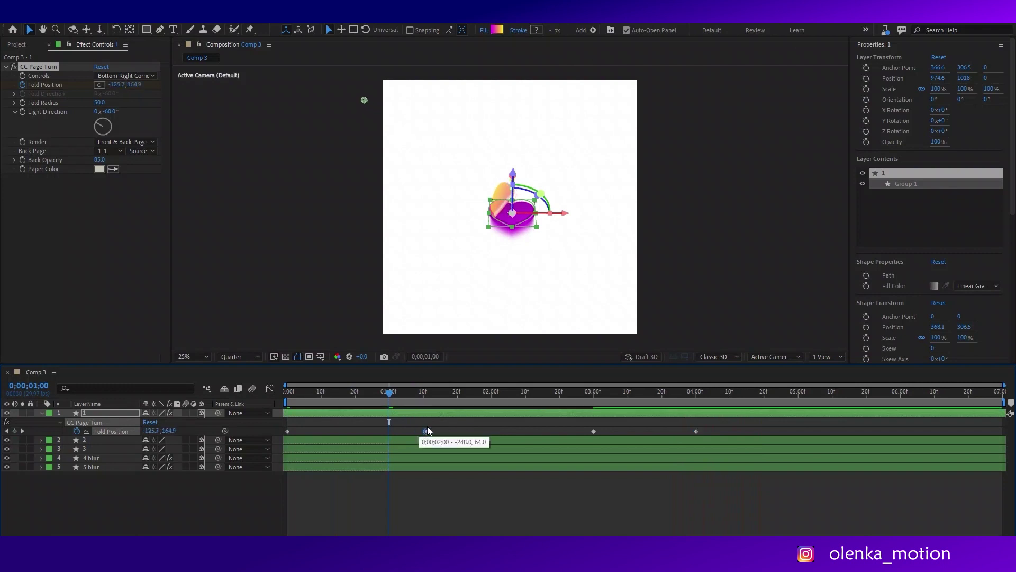
pyautogui.press('space')
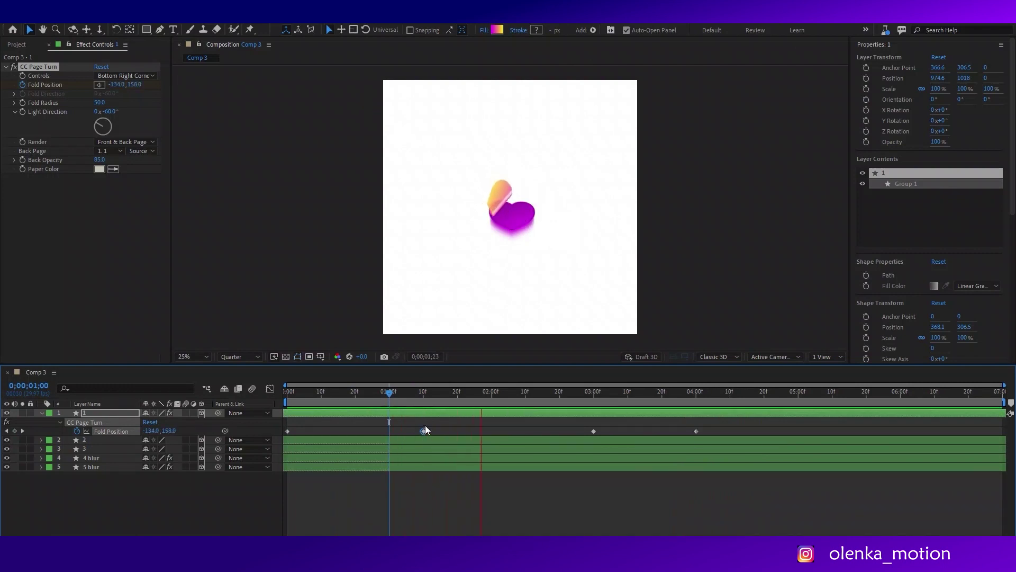
pyautogui.click(562, 391)
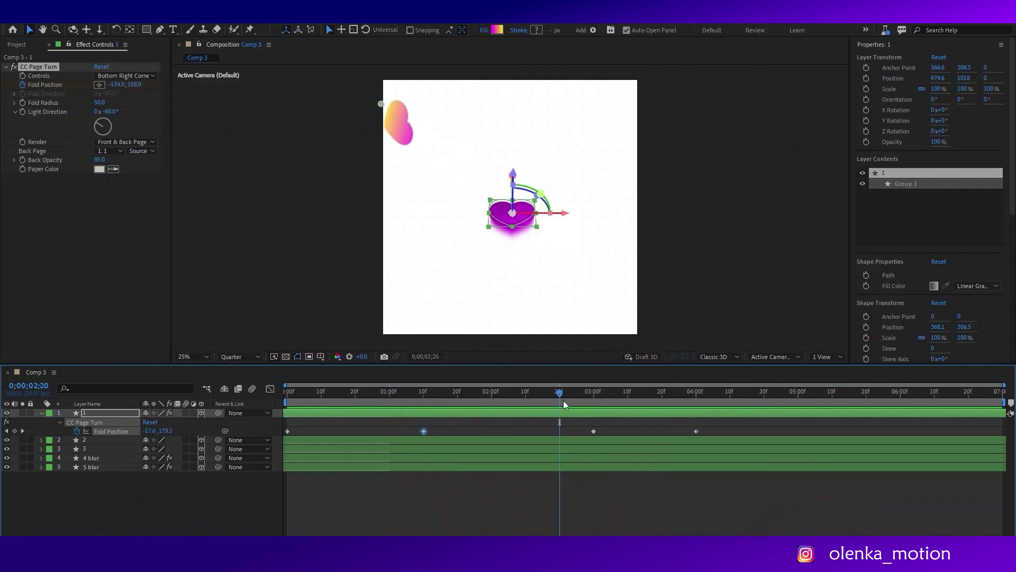
pyautogui.moveTo(594, 430); pyautogui.dragTo(559, 431)
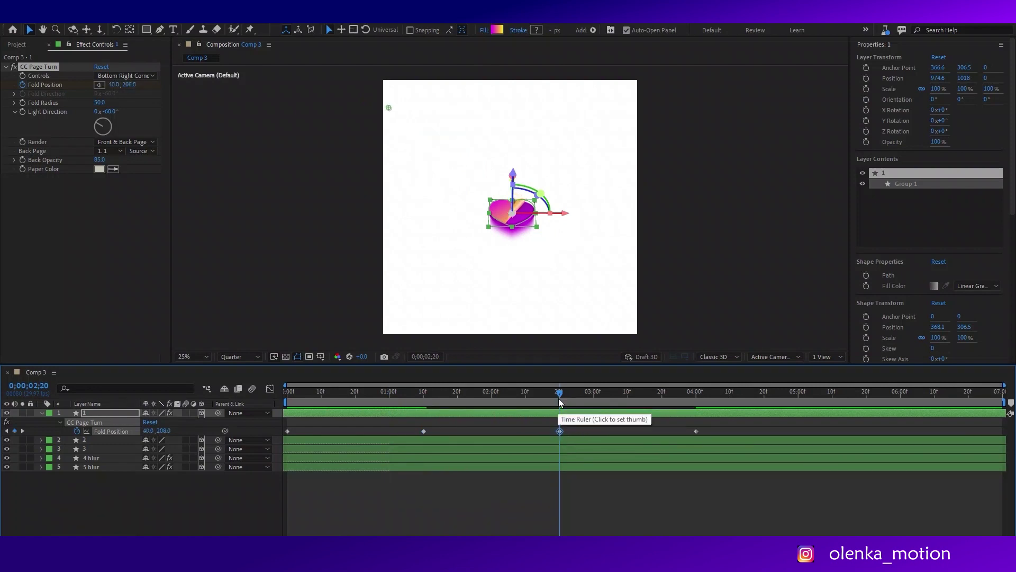
pyautogui.click(419, 392)
pyautogui.press('Home')
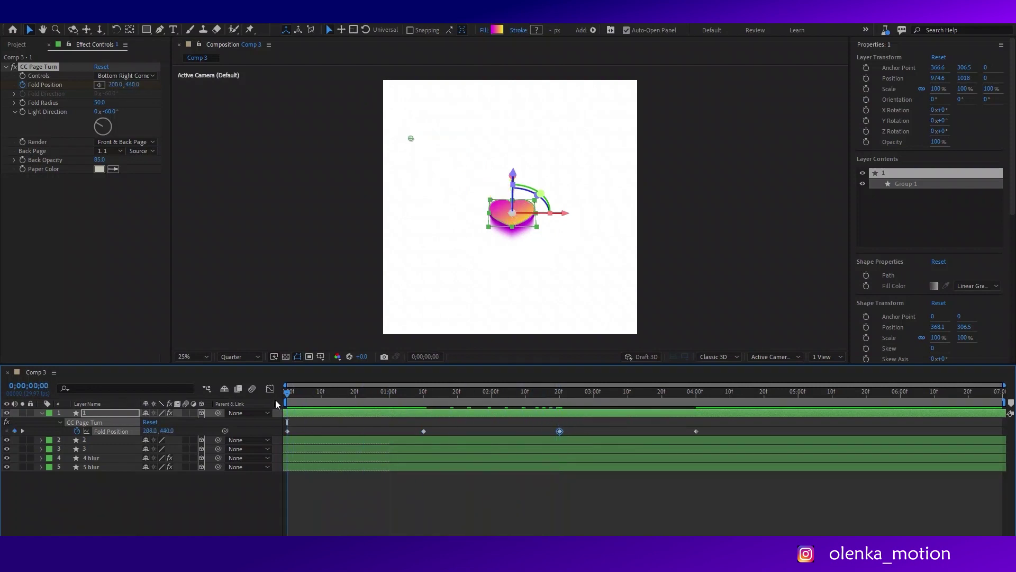
pyautogui.hotkey('ctrl', 's')
# - Set Keyframe Velocity to Continuous for all Fold Position keyframes
pyautogui.moveTo(737, 430); pyautogui.dragTo(274, 418)
pyautogui.rightClick(287, 430)
pyautogui.click(321, 410)
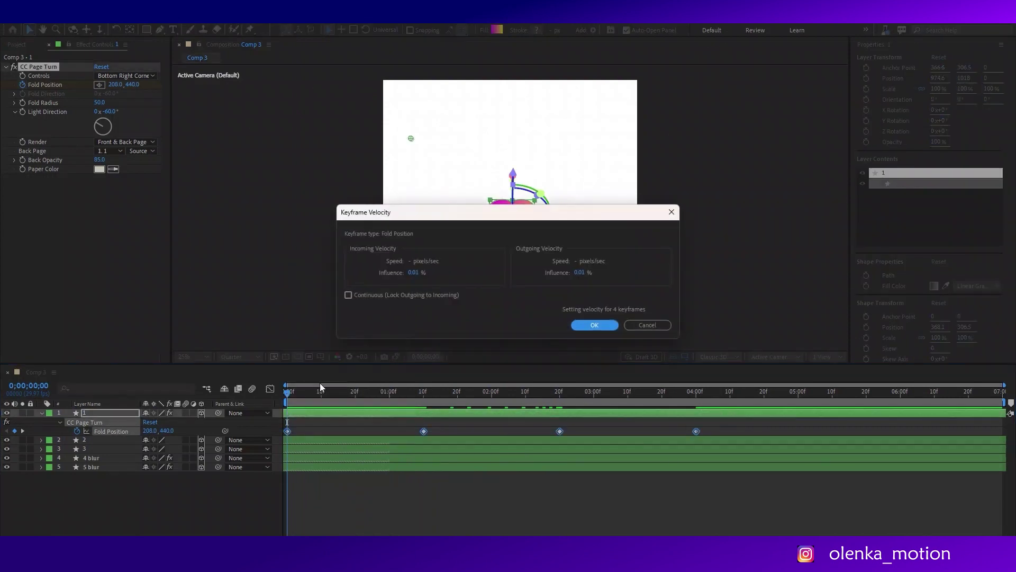
pyautogui.click(357, 298)
pyautogui.click(590, 324)
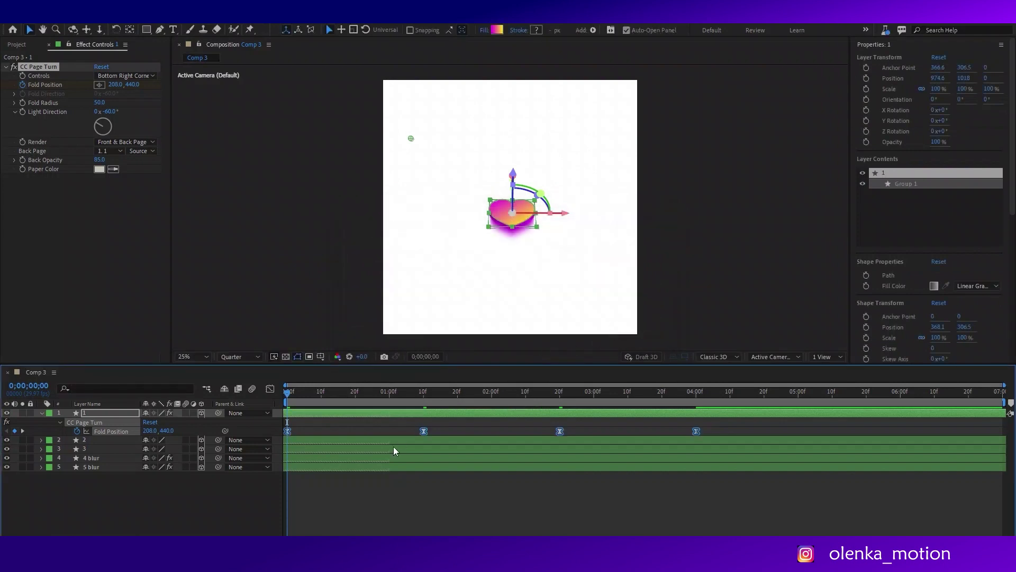
# - Shape the ease-in and ease-out influence of each Fold Position keyframe in the Speed Graph and preview
pyautogui.click(270, 388)
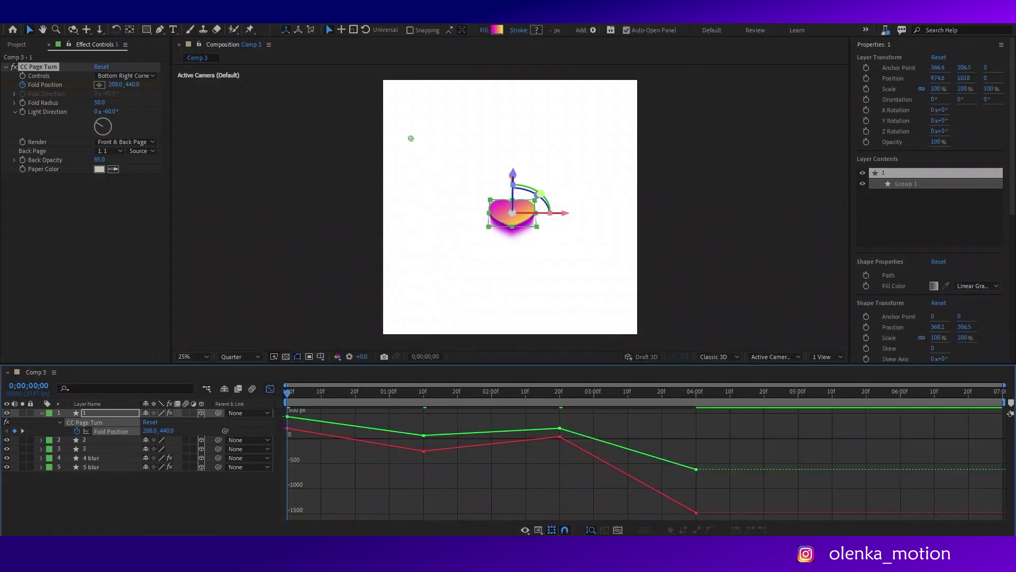
pyautogui.click(525, 530)
pyautogui.click(608, 426)
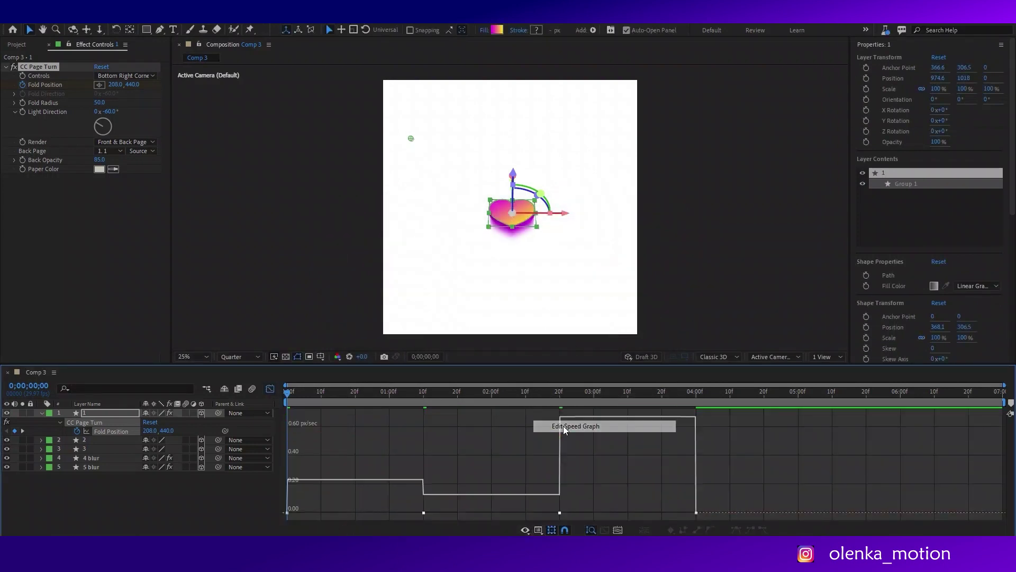
pyautogui.click(559, 512)
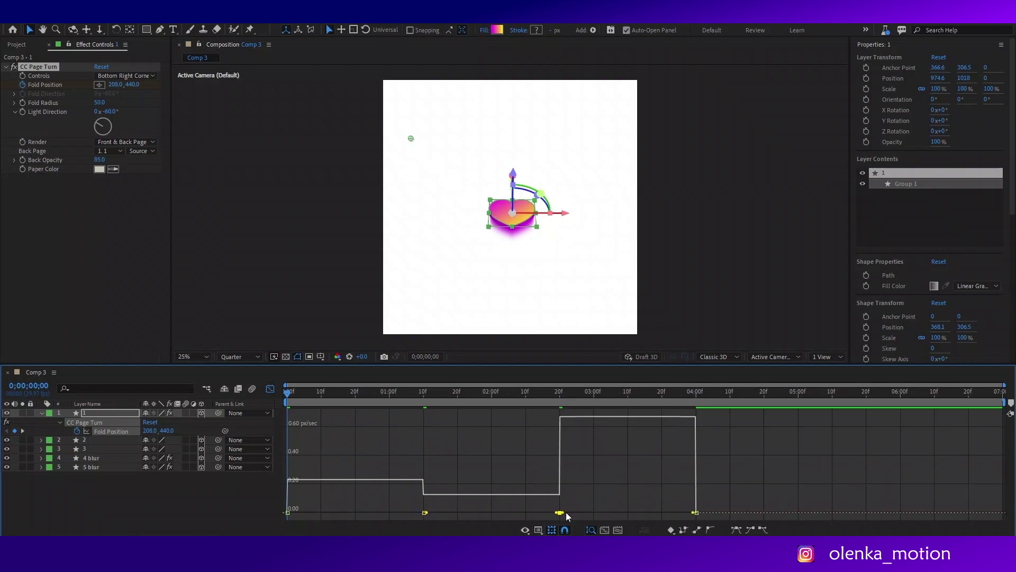
pyautogui.moveTo(566, 512)
pyautogui.mouseDown()
pyautogui.moveTo(576, 512)
pyautogui.moveTo(540, 512)
pyautogui.mouseUp()
pyautogui.moveTo(429, 512)
pyautogui.mouseDown()
pyautogui.moveTo(439, 512)
pyautogui.moveTo(413, 513)
pyautogui.mouseUp()
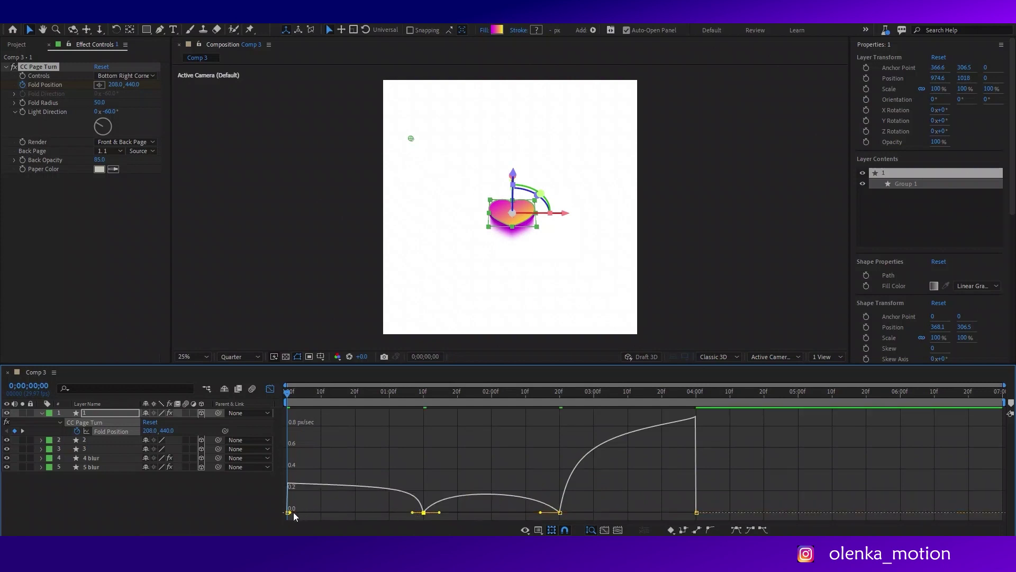
pyautogui.moveTo(290, 513); pyautogui.dragTo(318, 512)
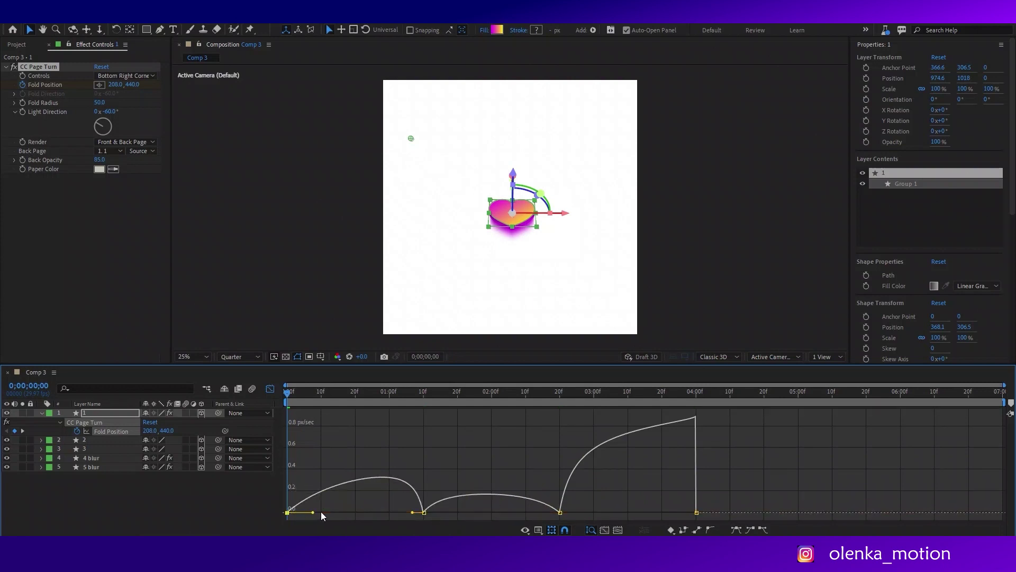
pyautogui.moveTo(693, 512); pyautogui.dragTo(667, 512)
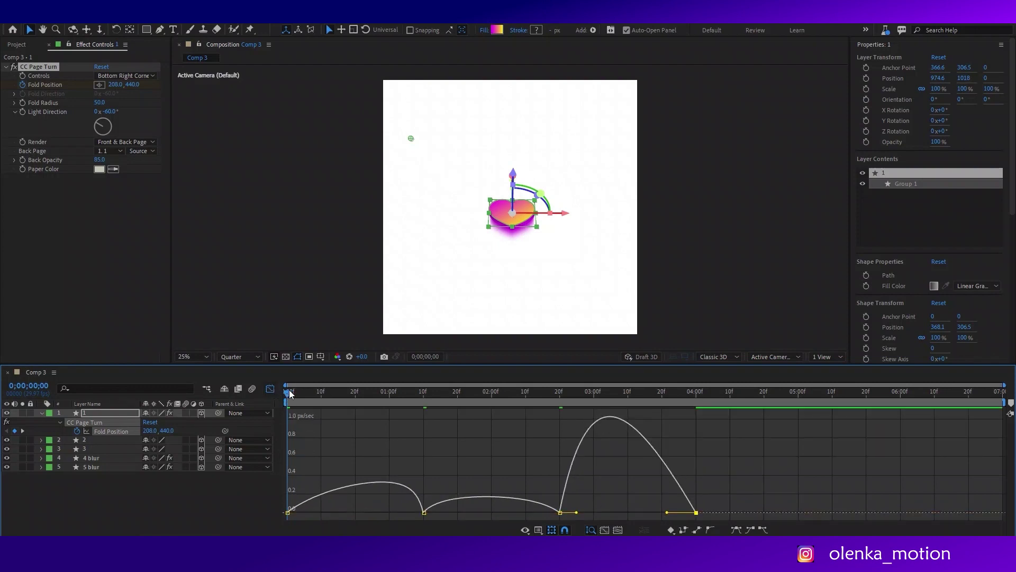
pyautogui.press('space')
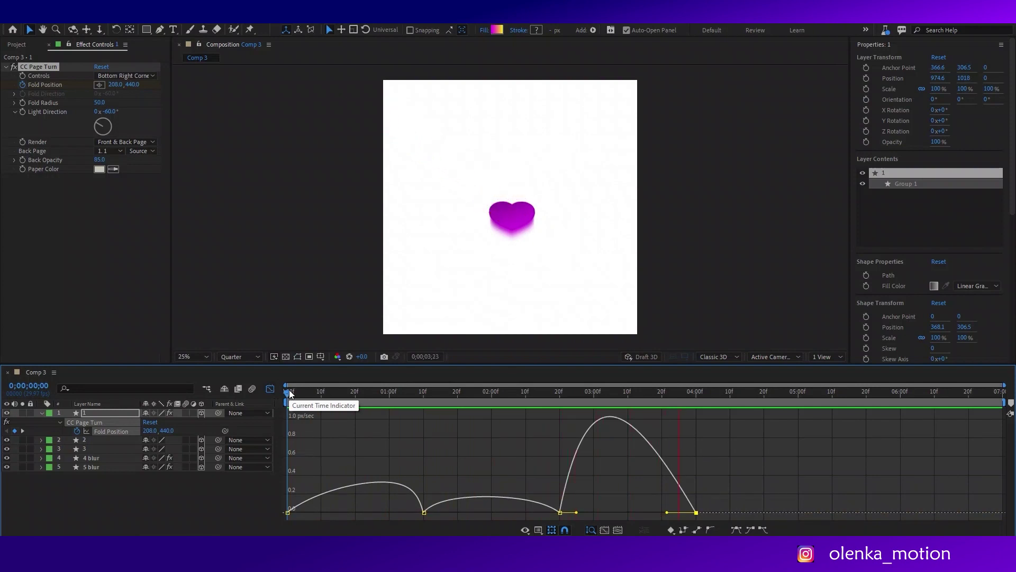
pyautogui.press('space')
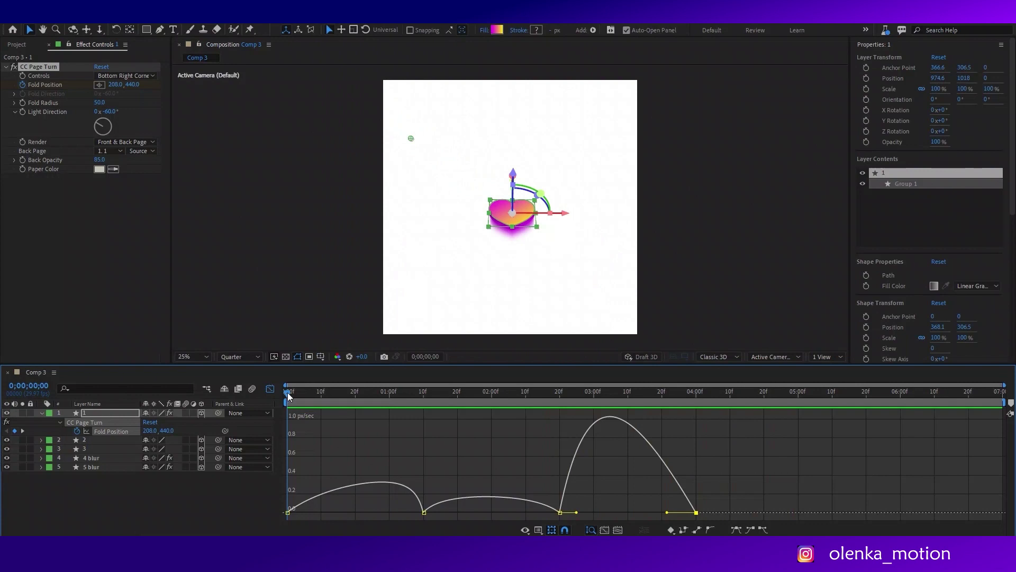
pyautogui.moveTo(288, 396)
pyautogui.mouseDown()
pyautogui.moveTo(669, 403)
pyautogui.moveTo(248, 399)
pyautogui.mouseUp()
# - Select heart layer 2 and expand Contents > Group 1 down to Gradient Fill 1
pyautogui.click(268, 388)
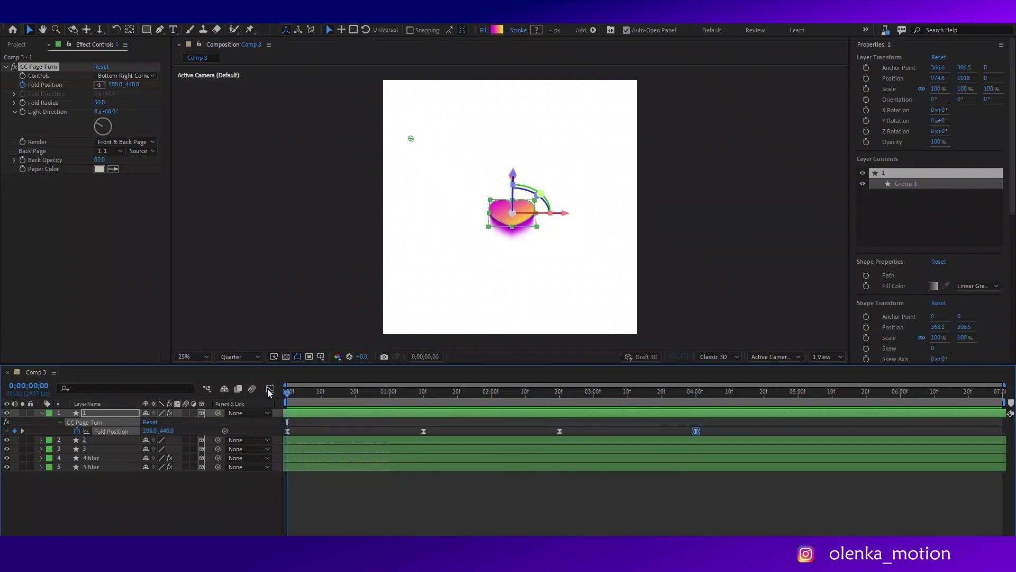
pyautogui.click(261, 492)
pyautogui.click(316, 443)
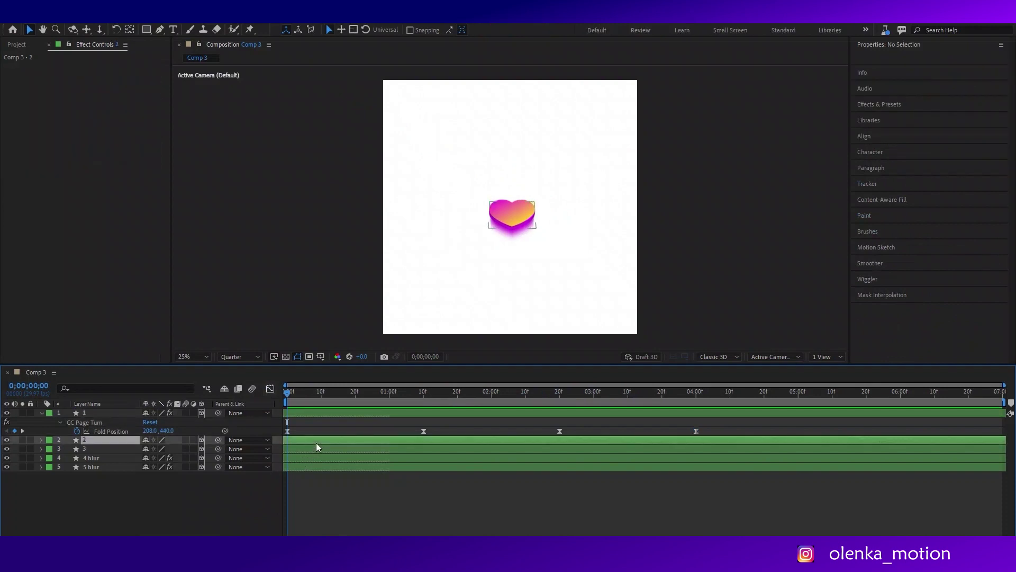
pyautogui.click(41, 439)
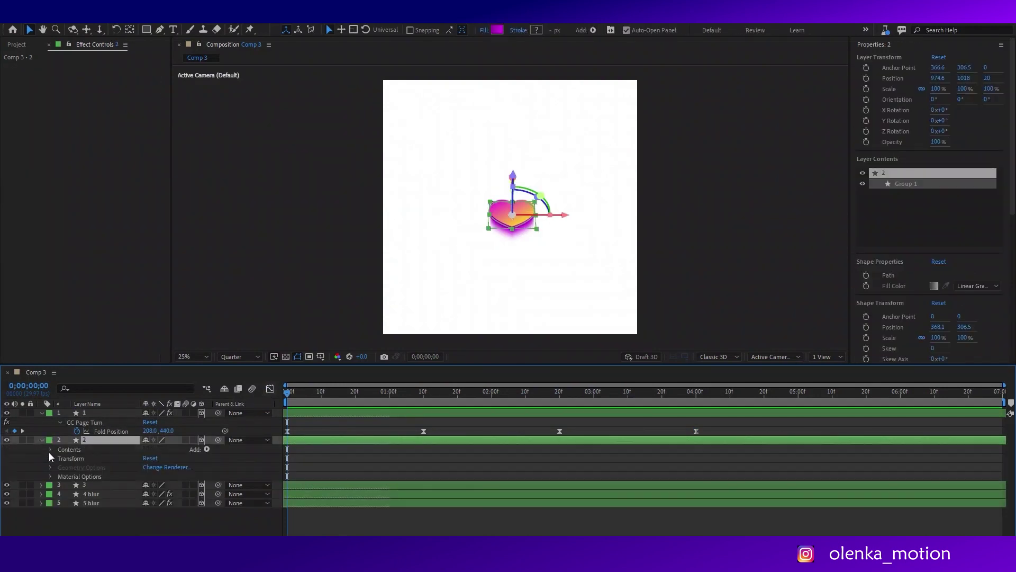
pyautogui.click(50, 450)
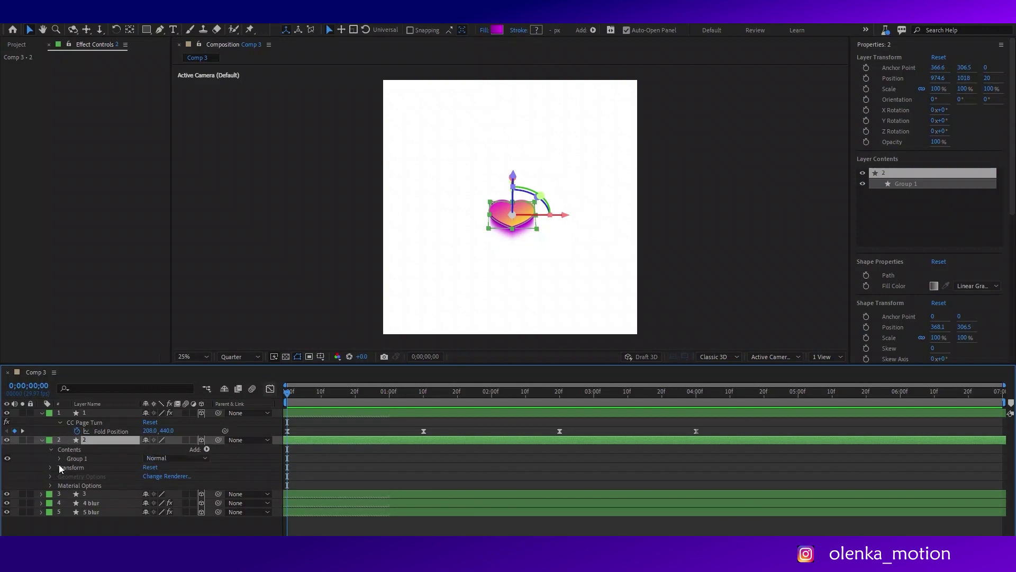
pyautogui.click(59, 464)
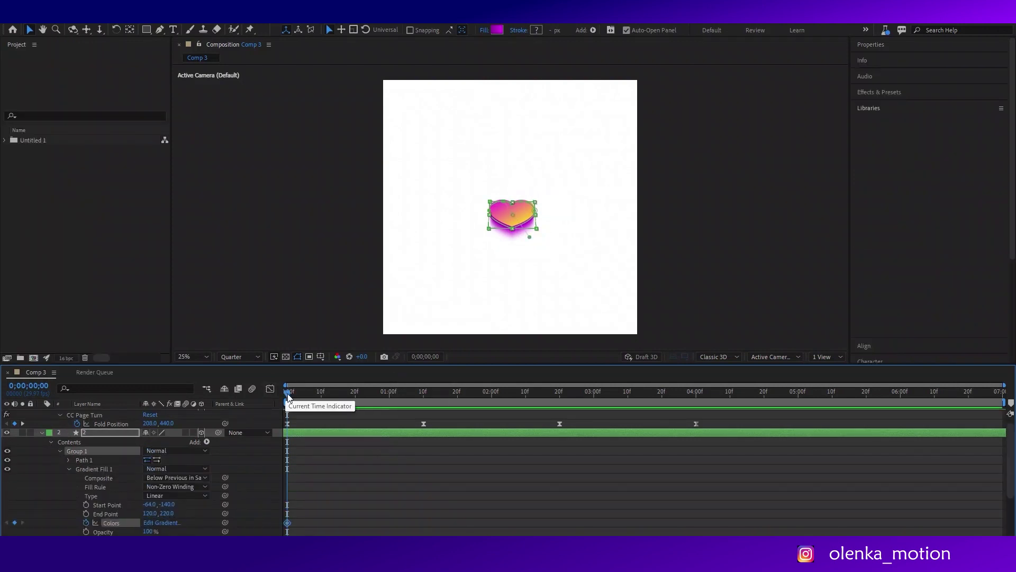
# - At 0;00;01;10, set the gradient's left stop to E801F6 and right stop to FFEA00
pyautogui.moveTo(365, 405); pyautogui.dragTo(424, 406)
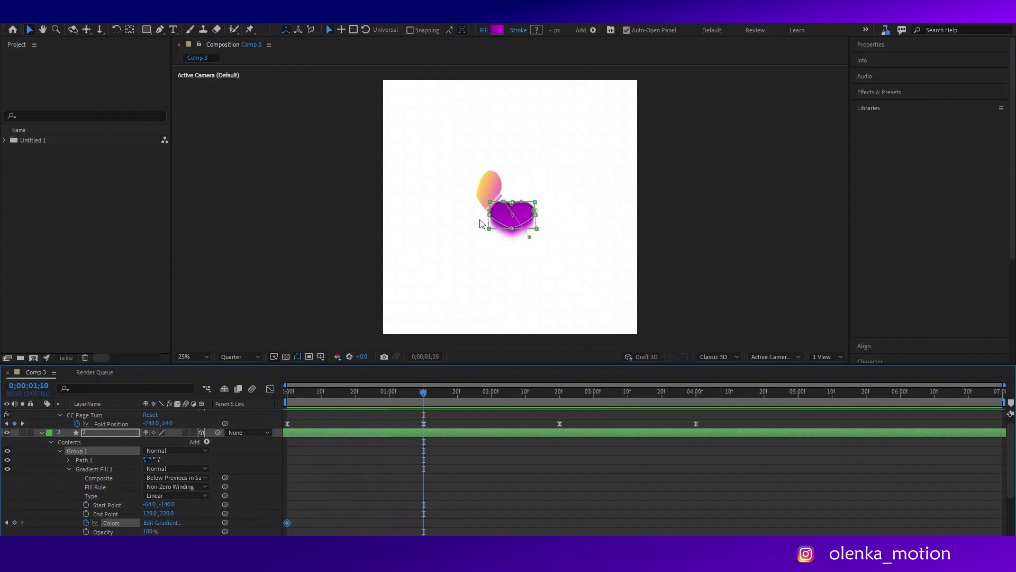
pyautogui.click(497, 30)
pyautogui.moveTo(511, 158); pyautogui.dragTo(800, 91)
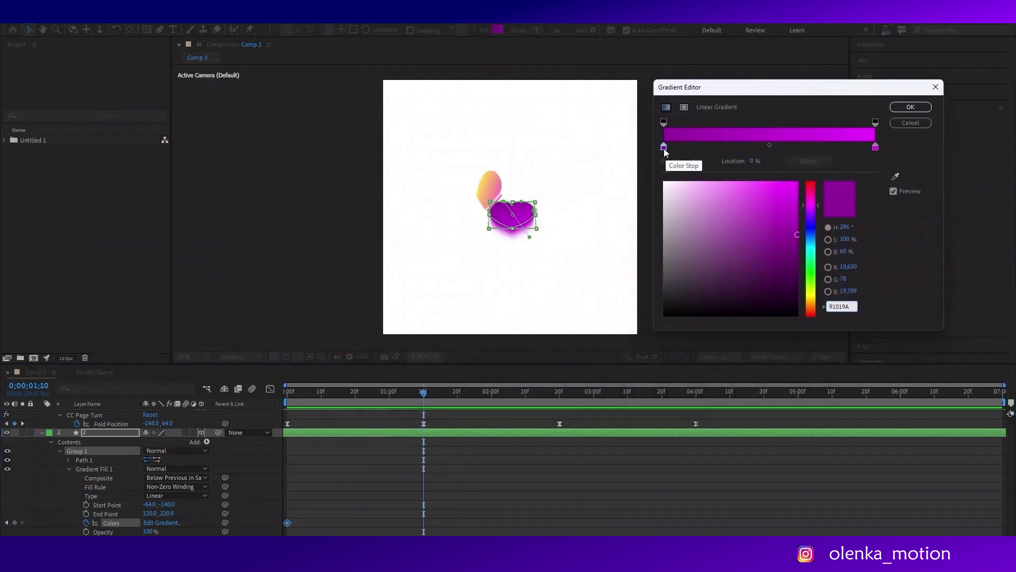
pyautogui.click(798, 189)
pyautogui.moveTo(798, 189); pyautogui.dragTo(798, 184)
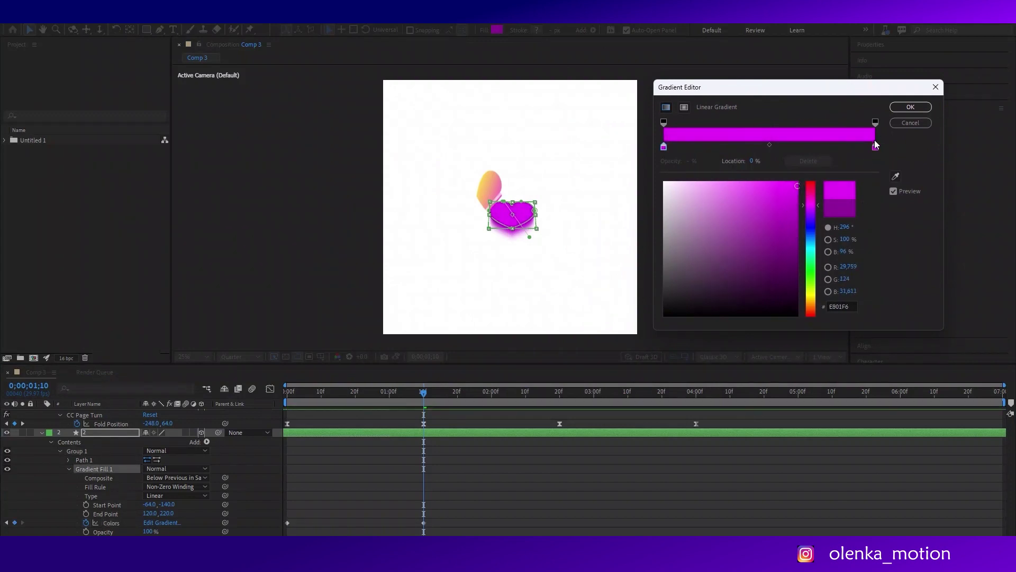
pyautogui.click(875, 146)
pyautogui.click(812, 298)
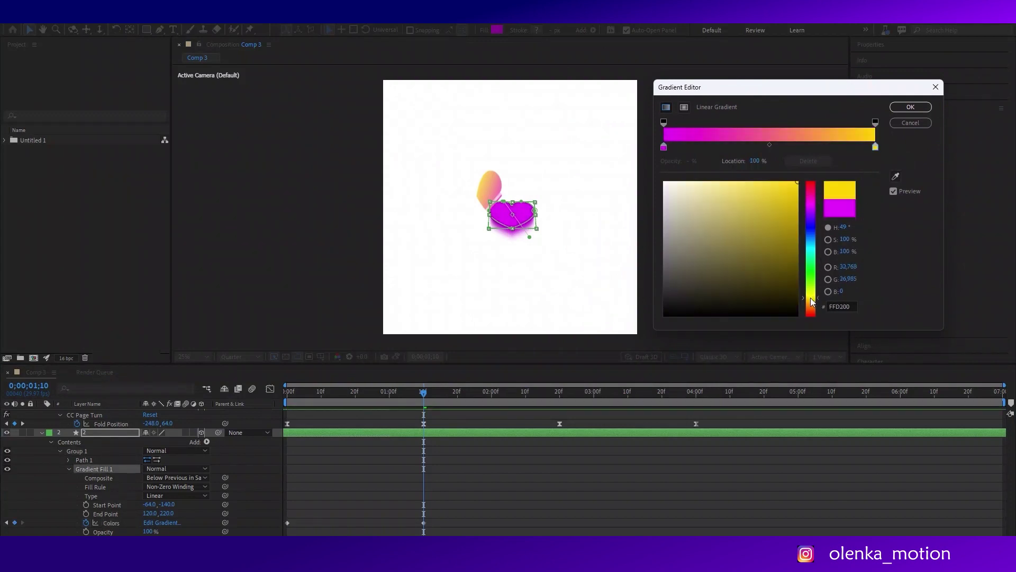
pyautogui.moveTo(814, 302); pyautogui.dragTo(813, 296)
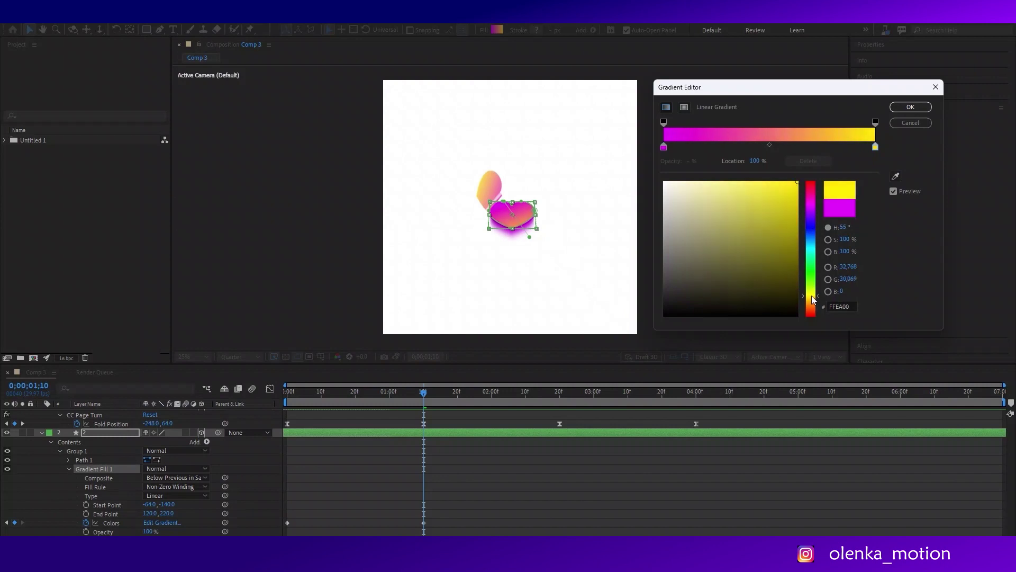
pyautogui.click(904, 107)
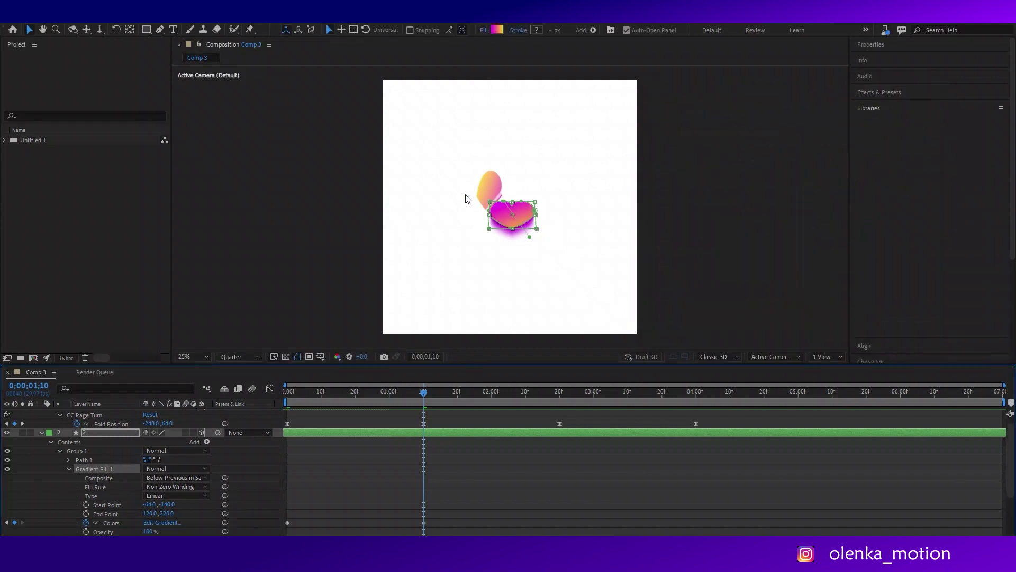
# - Drag gradient Start to -152.7,-344.5 and End to 132.5,196.1, preview, and return to 1;10
pyautogui.moveTo(510, 209); pyautogui.dragTo(494, 185)
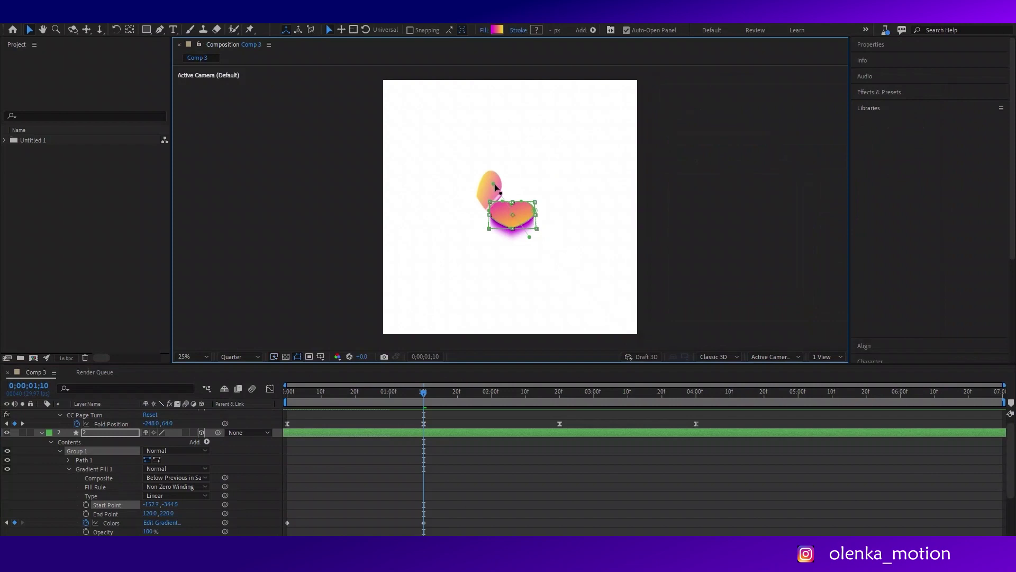
pyautogui.moveTo(528, 239); pyautogui.dragTo(529, 238)
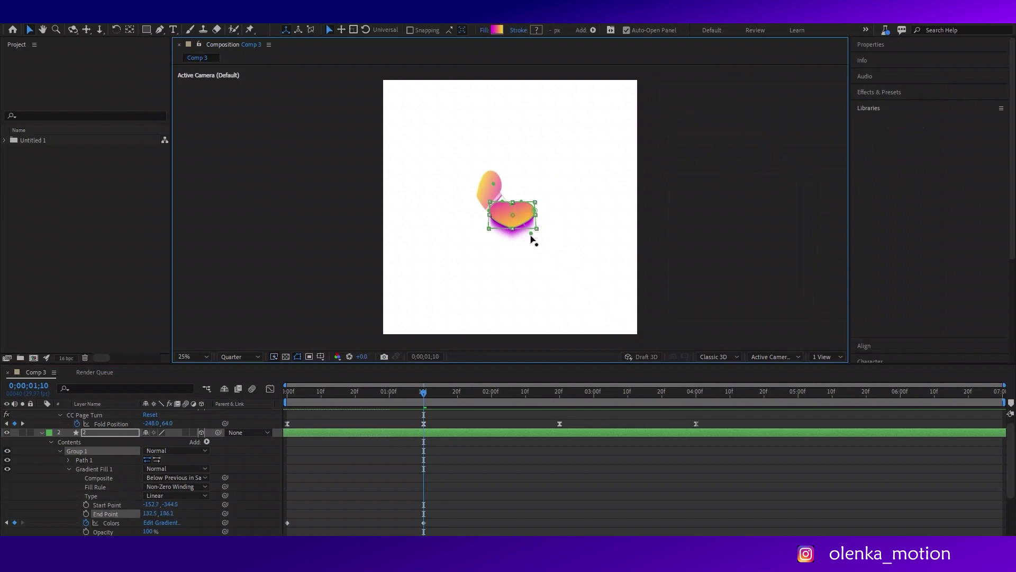
pyautogui.moveTo(422, 397); pyautogui.dragTo(271, 379)
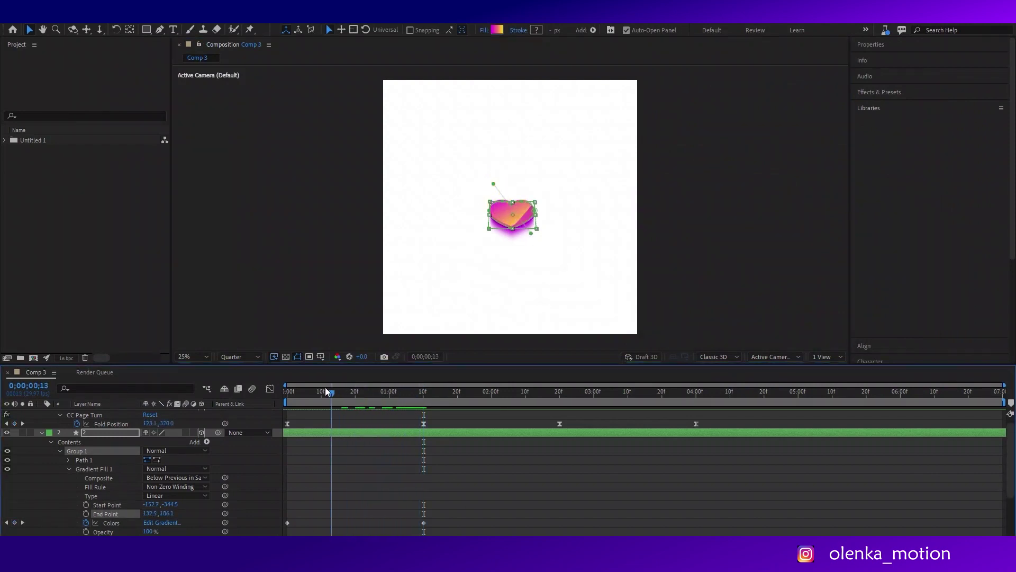
pyautogui.press('space')
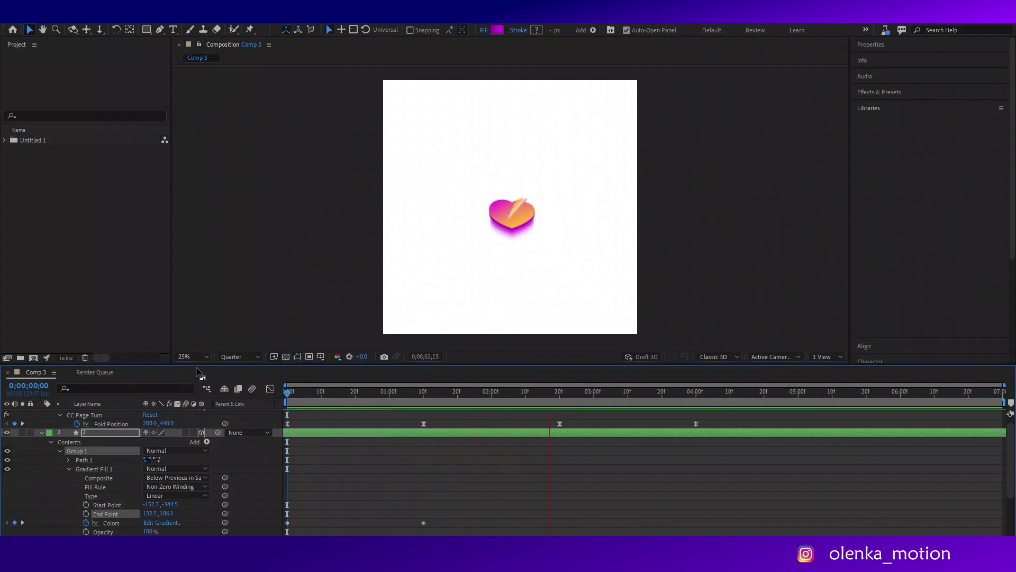
pyautogui.moveTo(288, 397); pyautogui.dragTo(423, 408)
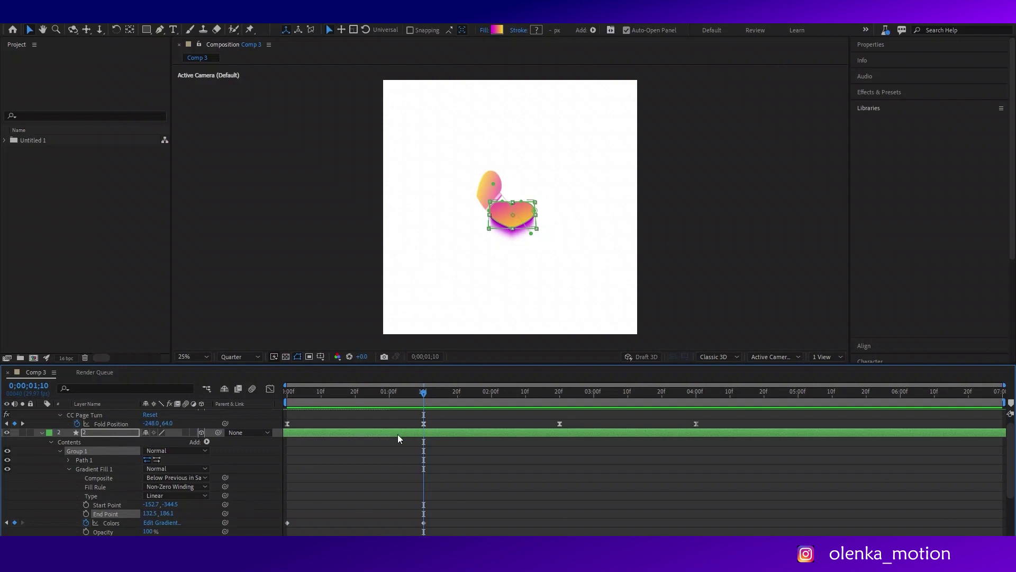
# - Make the gradient all magenta at 1;10 and paste that Colors keyframe at 2;20
pyautogui.click(495, 30)
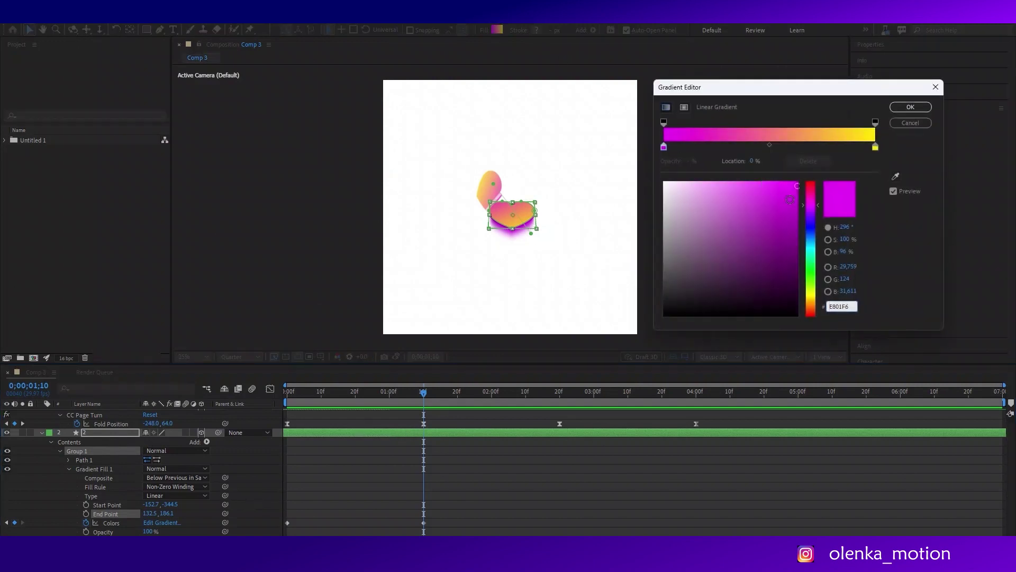
pyautogui.click(875, 147)
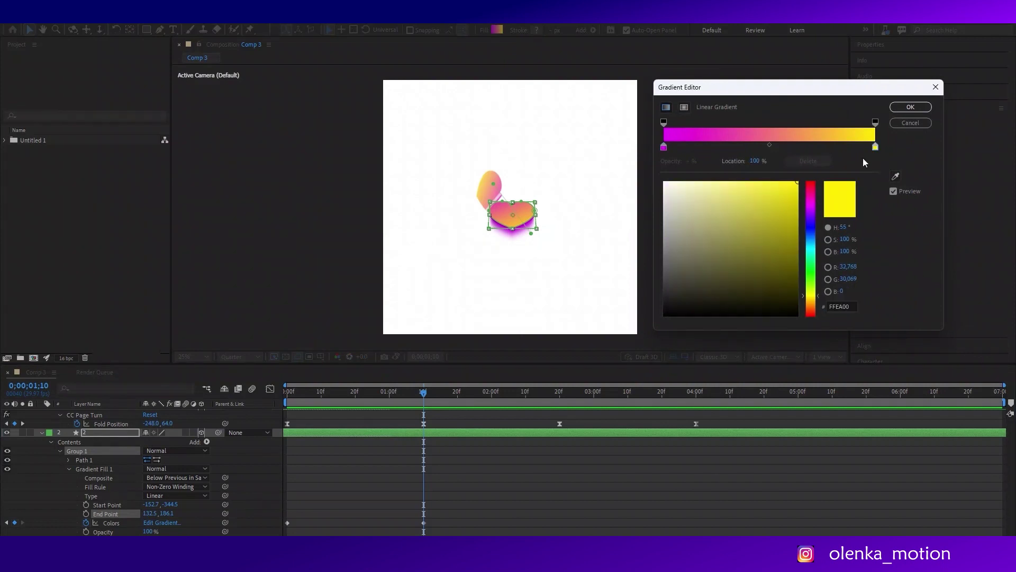
pyautogui.click(810, 201)
pyautogui.moveTo(799, 189); pyautogui.dragTo(796, 174)
pyautogui.click(906, 107)
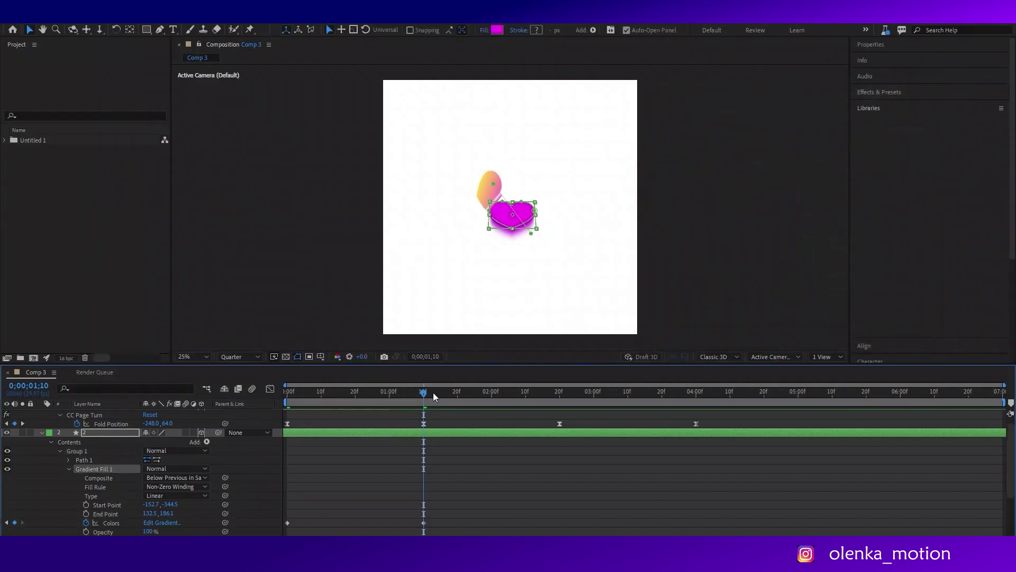
pyautogui.moveTo(433, 392); pyautogui.dragTo(560, 405)
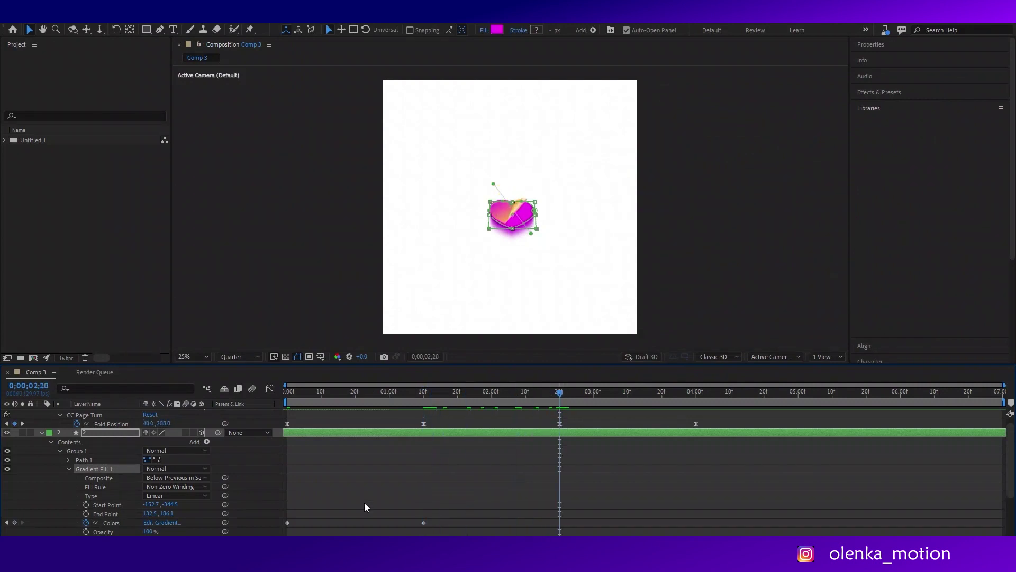
pyautogui.click(288, 522)
pyautogui.hotkey('ctrl', 'v')
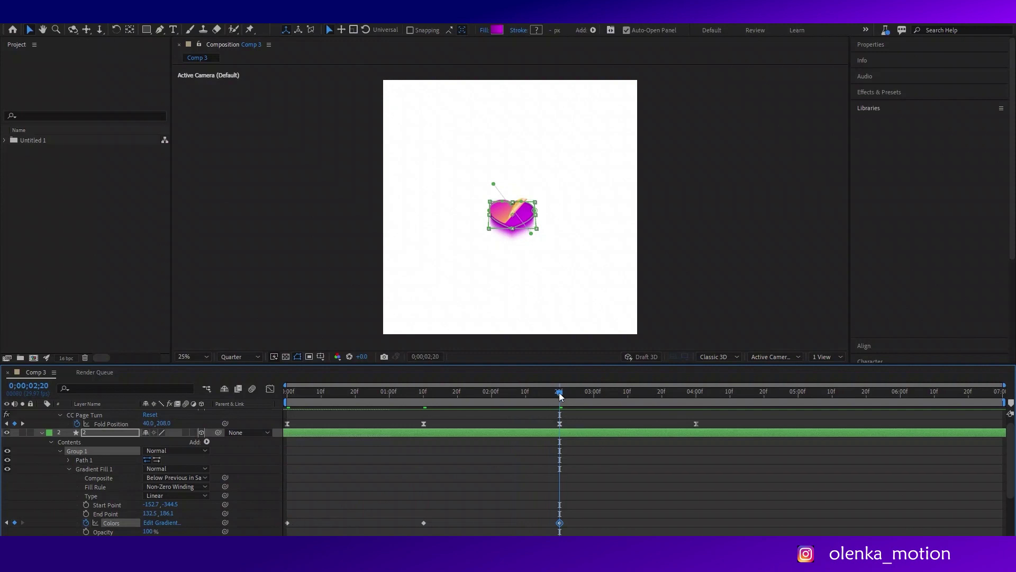
# - At 4;00 set the right stop back to yellow, then move that keyframe to 3;10
pyautogui.moveTo(559, 393); pyautogui.dragTo(697, 411)
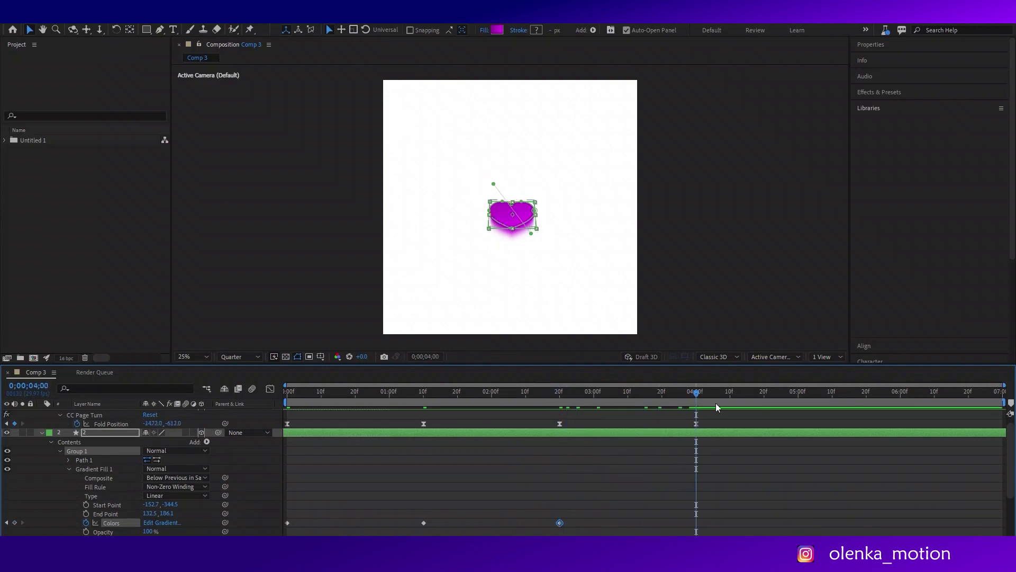
pyautogui.click(498, 30)
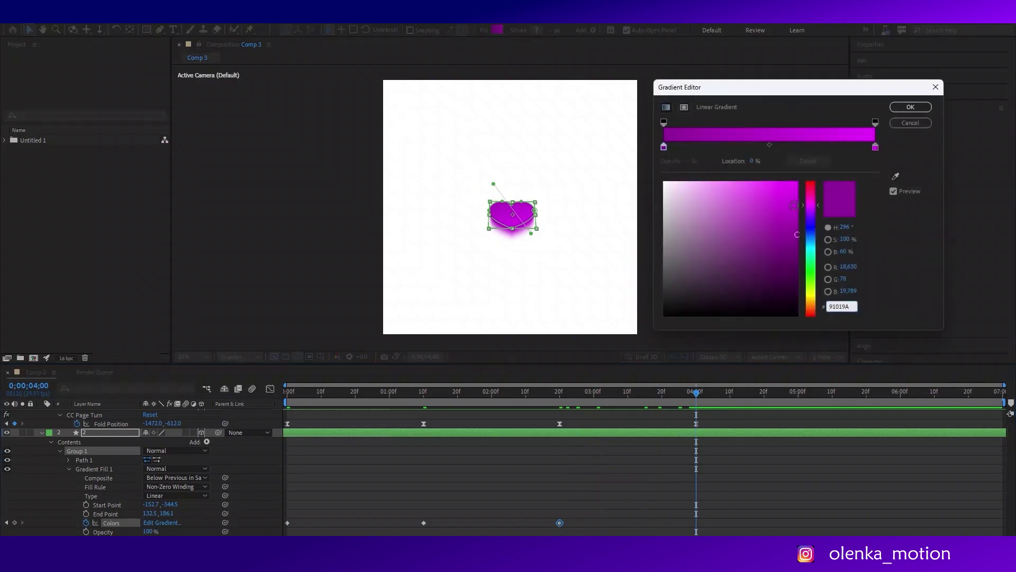
pyautogui.click(876, 147)
pyautogui.click(811, 298)
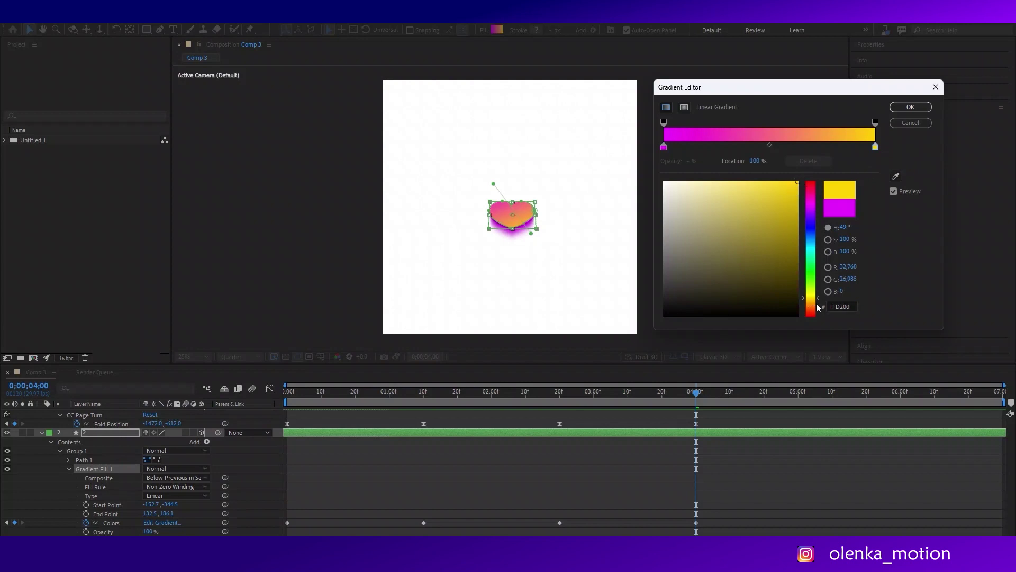
pyautogui.moveTo(817, 307); pyautogui.dragTo(818, 294)
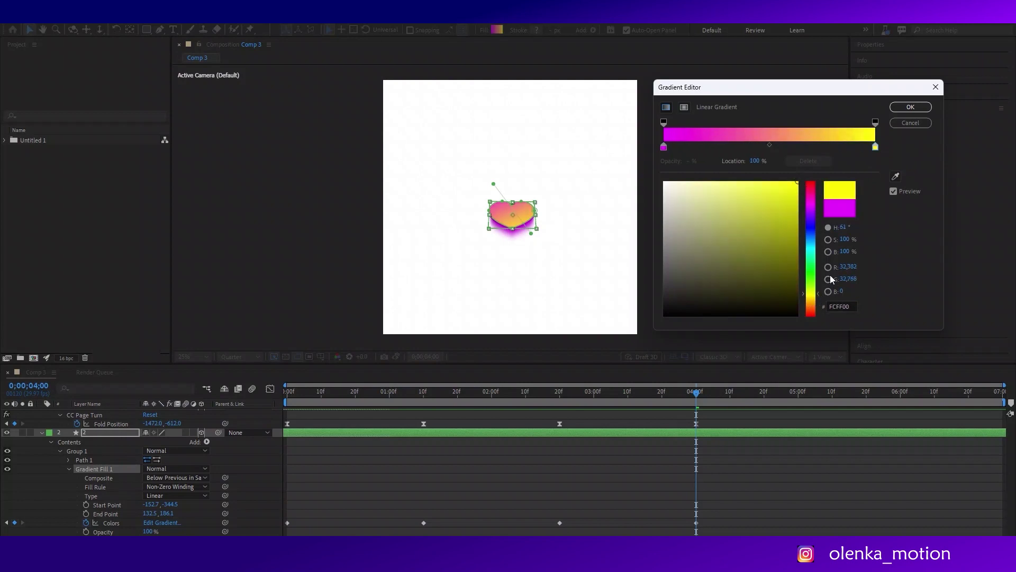
pyautogui.click(910, 106)
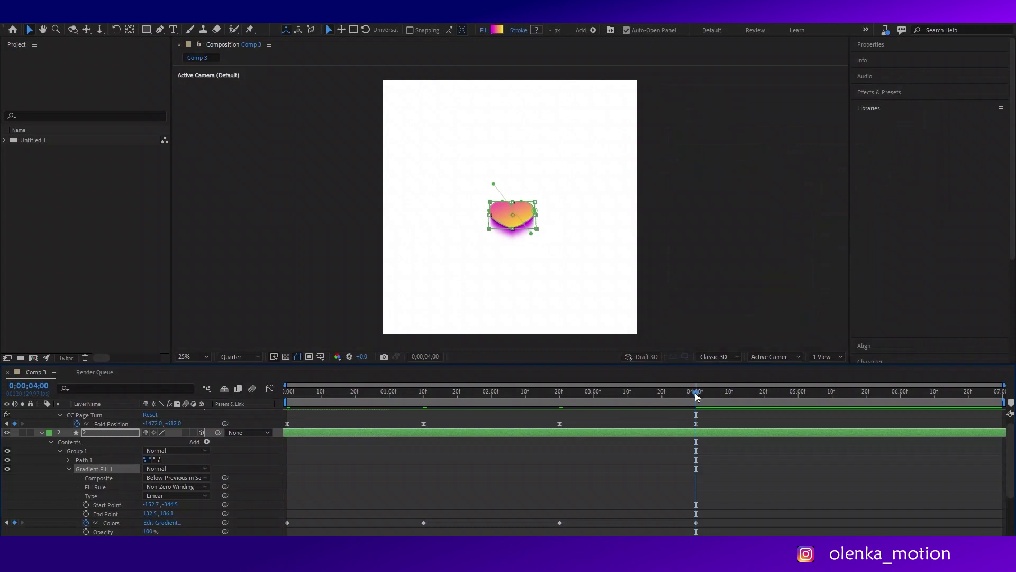
pyautogui.moveTo(697, 397); pyautogui.dragTo(628, 408)
pyautogui.moveTo(696, 523); pyautogui.dragTo(627, 523)
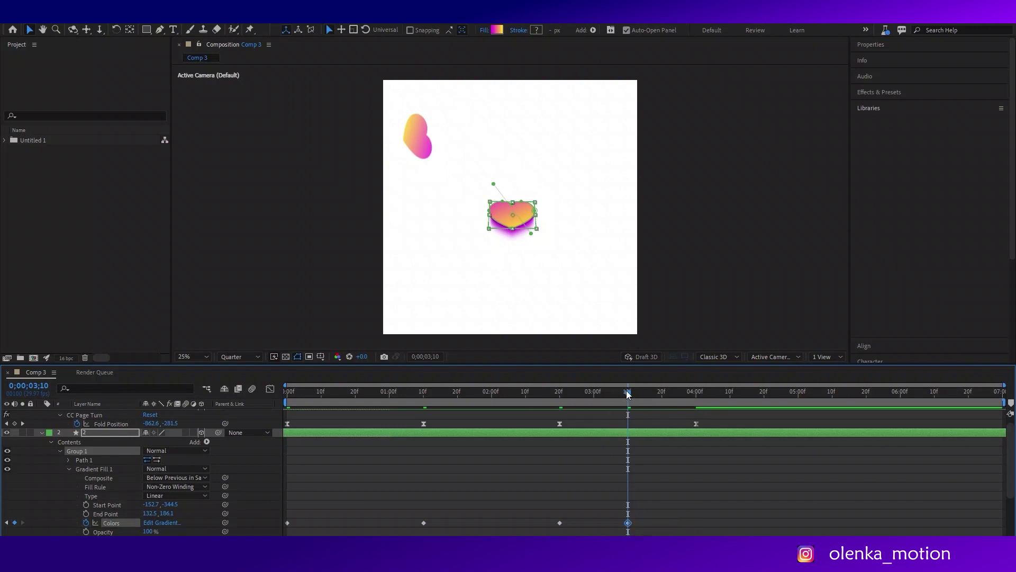
# - Apply Keyframe Velocity easing to all of layer 2's Colors keyframes
pyautogui.moveTo(627, 392); pyautogui.dragTo(265, 411)
pyautogui.moveTo(662, 528); pyautogui.dragTo(259, 493)
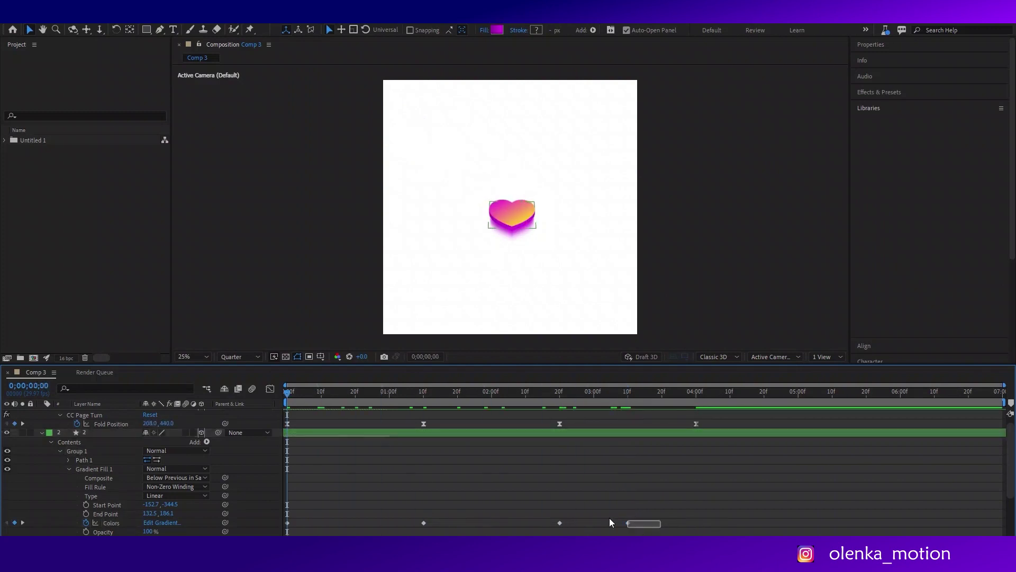
pyautogui.rightClick(424, 520)
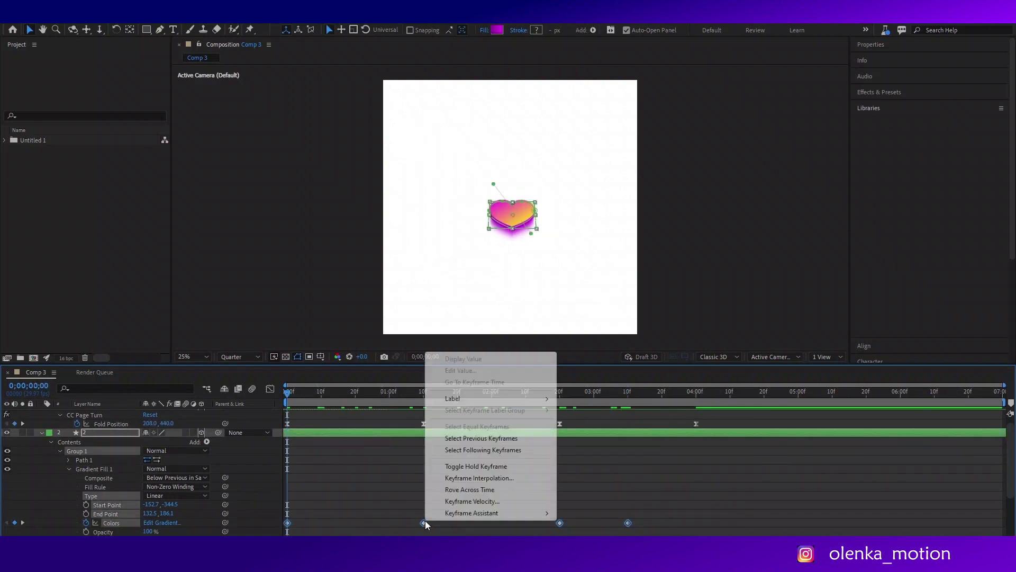
pyautogui.click(452, 501)
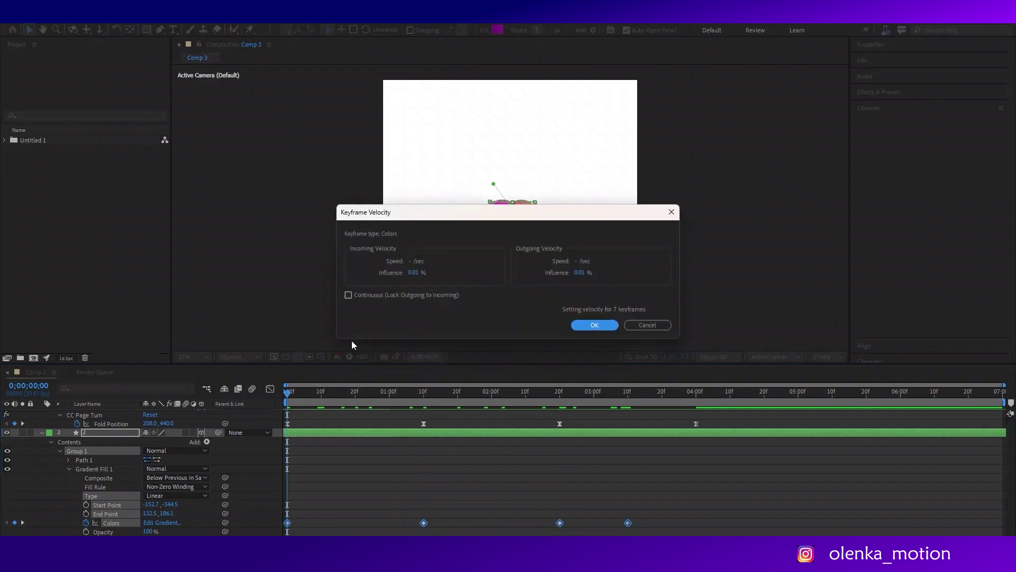
pyautogui.click(591, 326)
pyautogui.click(443, 490)
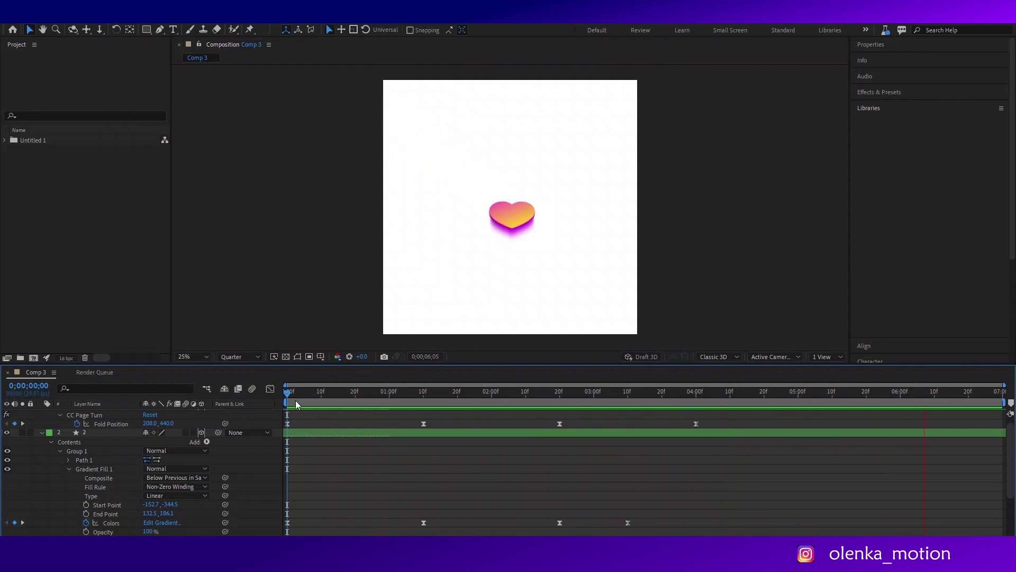
# - Preview the animation up to 0;00;05;00 and scrub to 3;10
pyautogui.moveTo(318, 394); pyautogui.dragTo(798, 394)
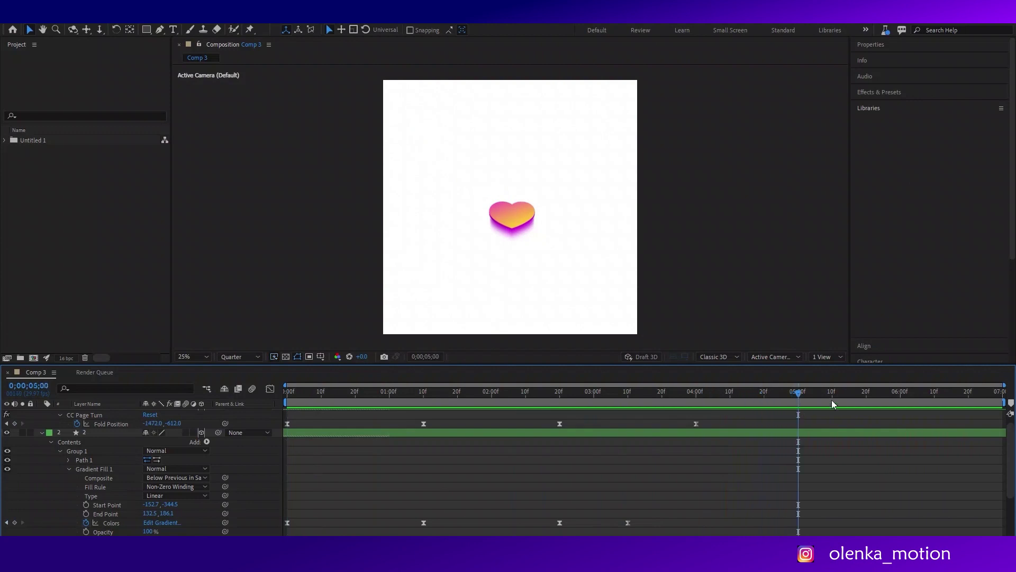
pyautogui.moveTo(1006, 401); pyautogui.dragTo(286, 419)
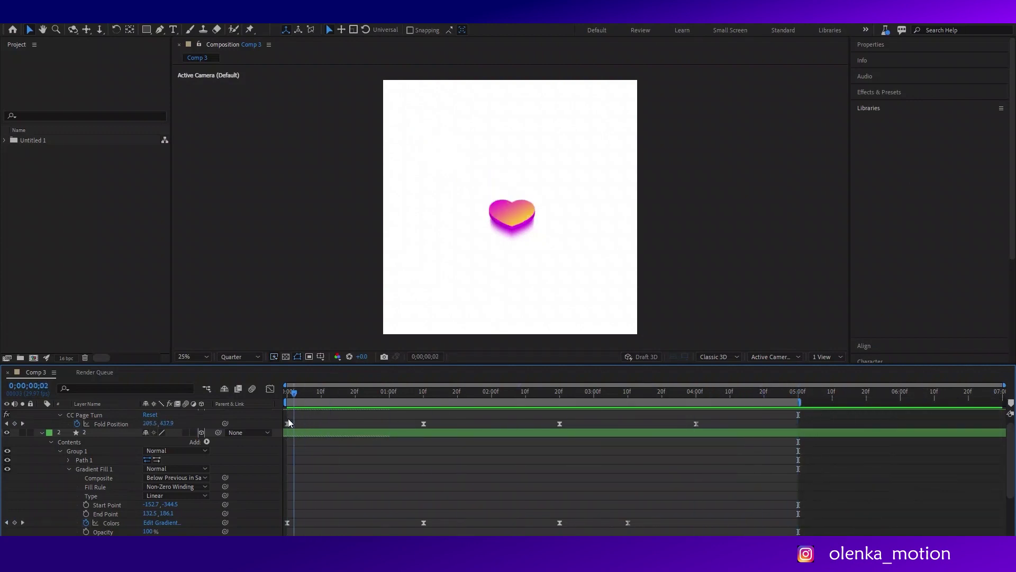
pyautogui.press('space')
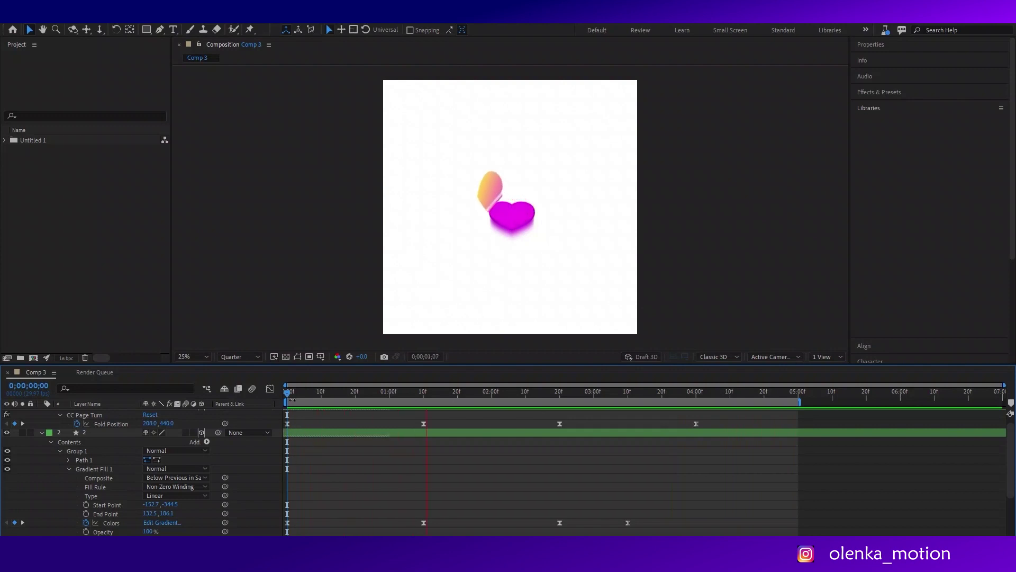
pyautogui.press('space')
pyautogui.moveTo(442, 395); pyautogui.dragTo(697, 410)
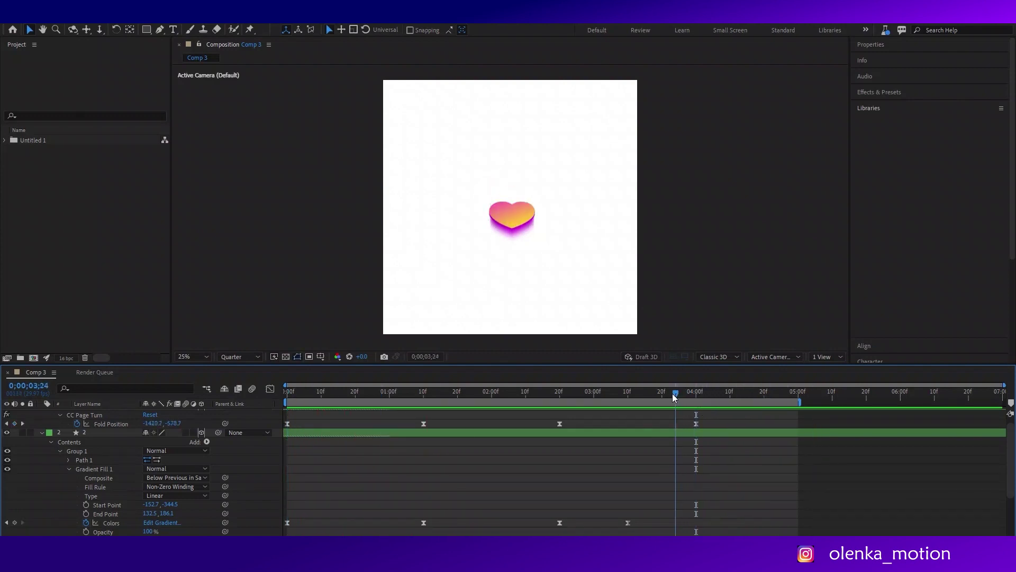
pyautogui.moveTo(692, 400); pyautogui.dragTo(629, 421)
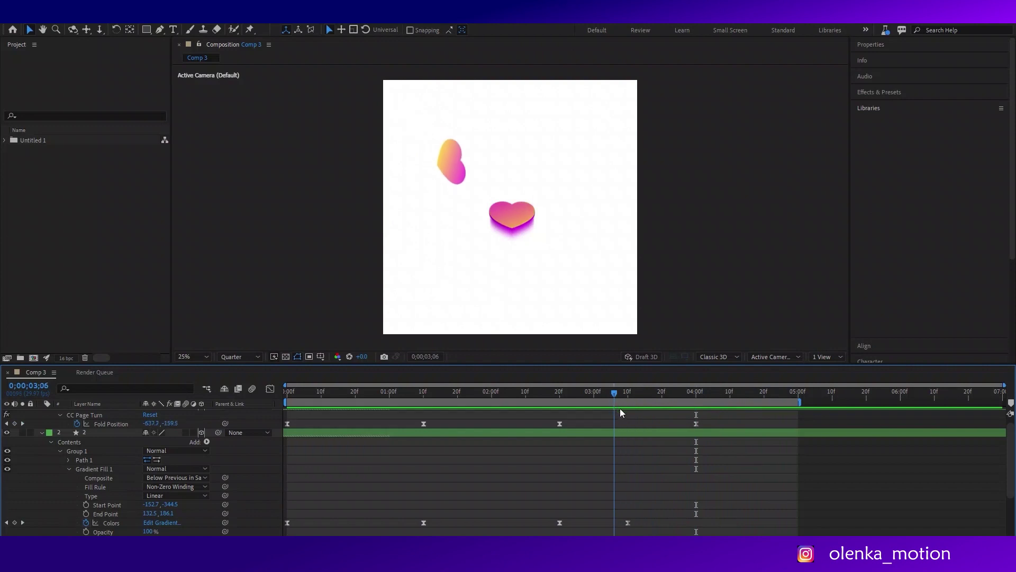
# - At the 3;10 keyframe, move gradient Start to -73.2,-241.9 and End to 180.8,195.5
pyautogui.click(629, 522)
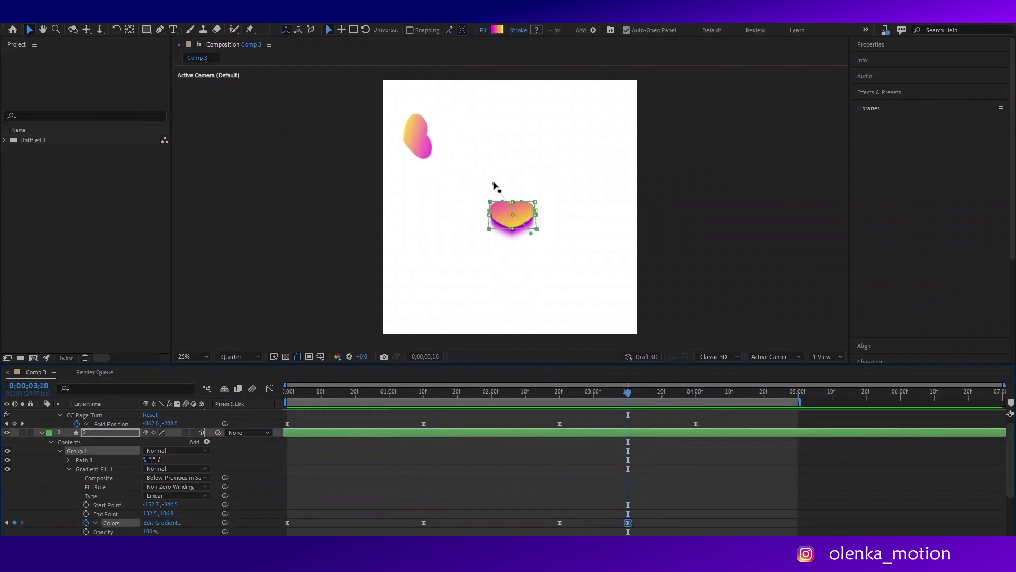
pyautogui.moveTo(493, 185); pyautogui.dragTo(505, 198)
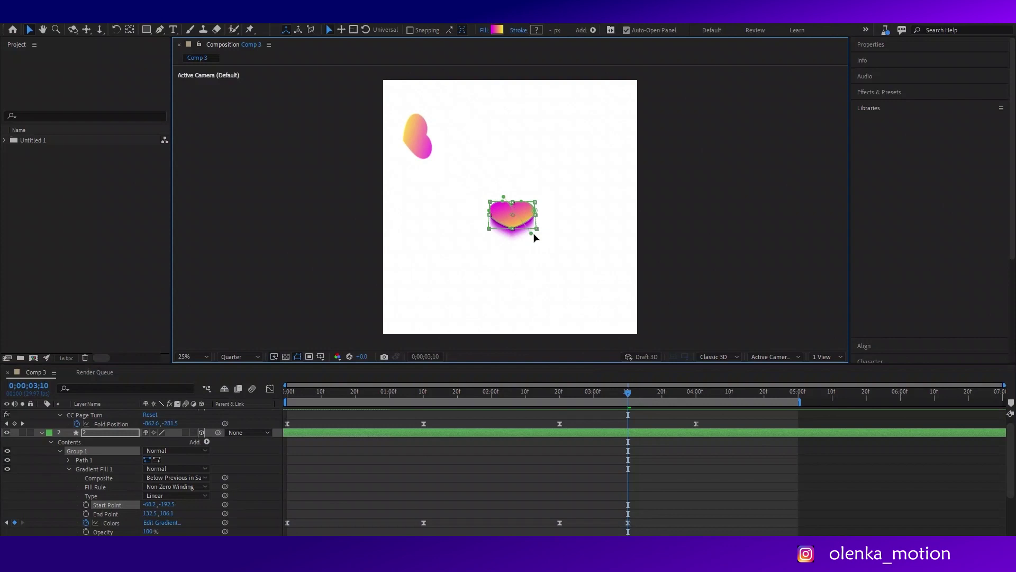
pyautogui.moveTo(534, 235); pyautogui.dragTo(540, 236)
pyautogui.moveTo(507, 200); pyautogui.dragTo(503, 196)
# - Preview the revised animation and return to the first frame
pyautogui.moveTo(625, 392)
pyautogui.mouseDown()
pyautogui.moveTo(533, 396)
pyautogui.moveTo(772, 384)
pyautogui.mouseUp()
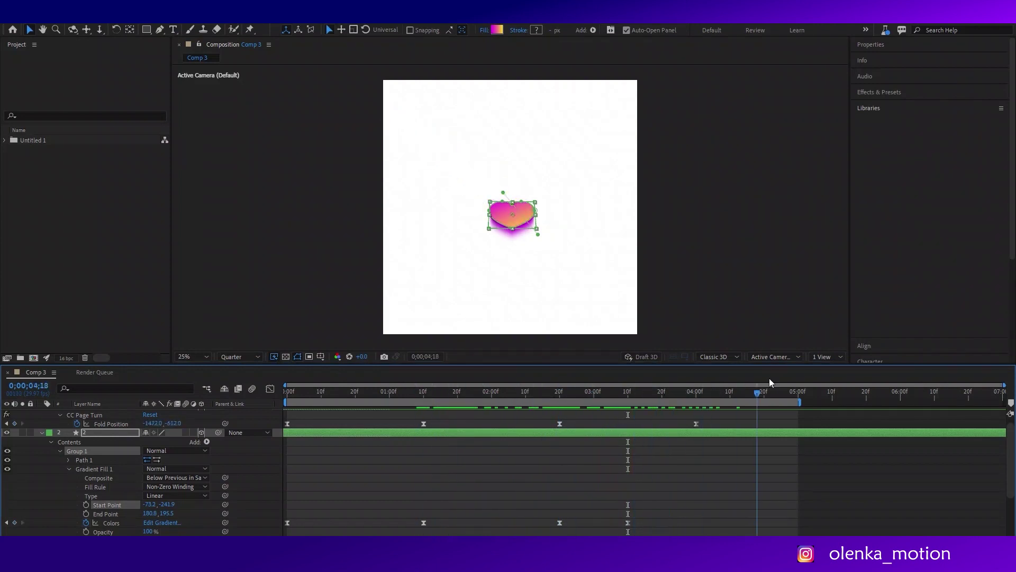
pyautogui.press('space')
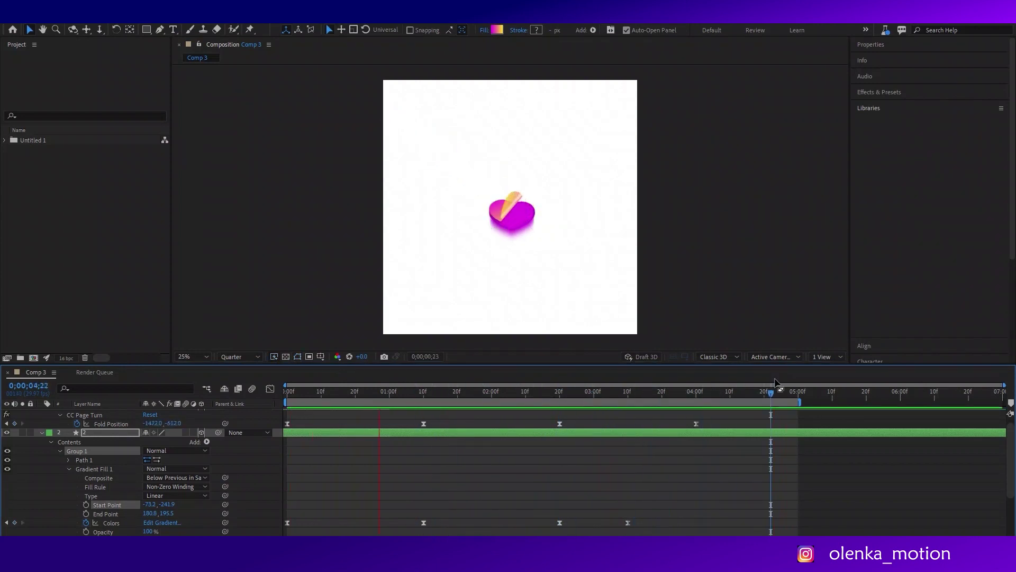
pyautogui.click(648, 393)
pyautogui.moveTo(623, 404); pyautogui.dragTo(288, 421)
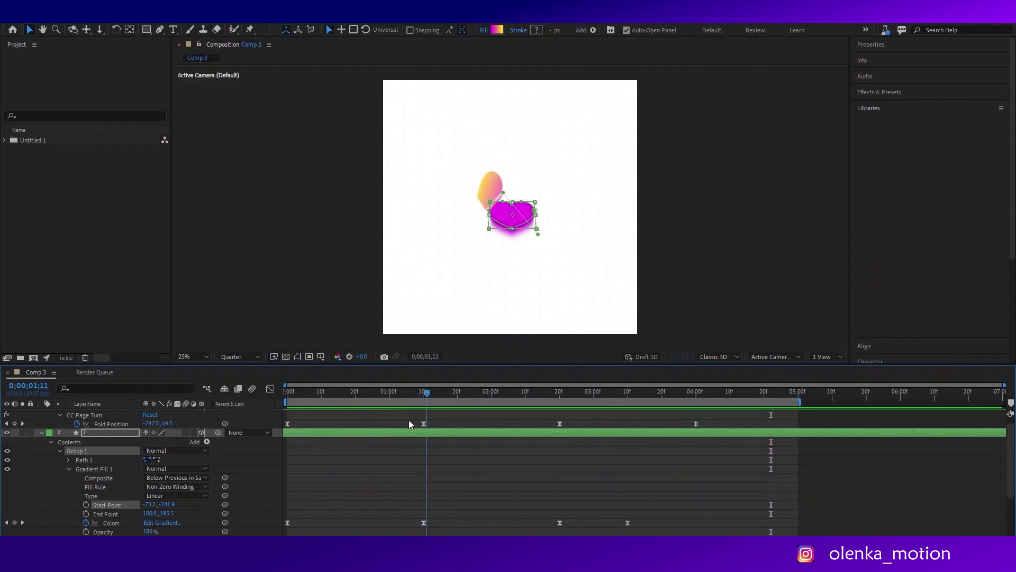
pyautogui.click(289, 394)
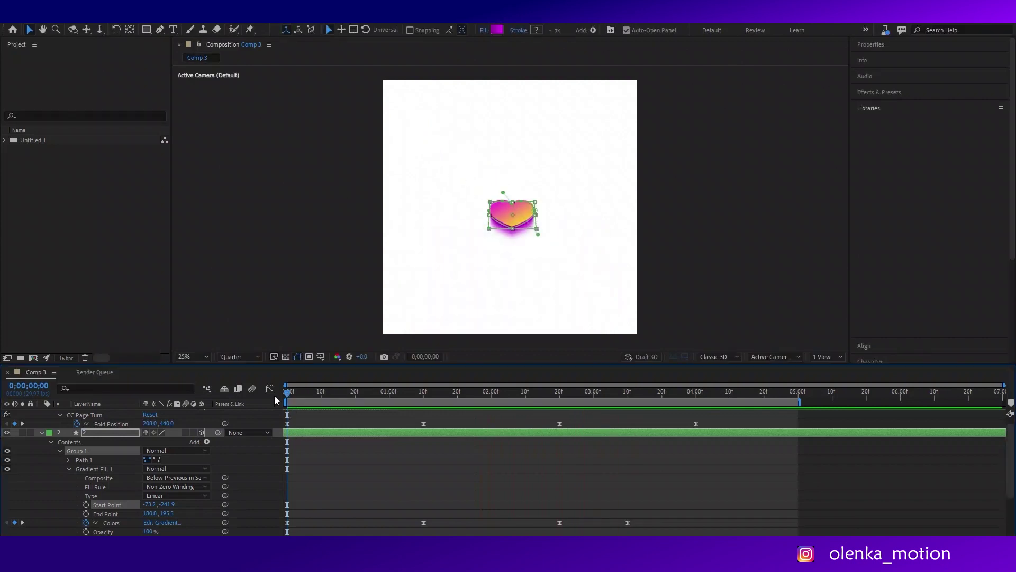
# - Duplicate layer 1, rename the copy 'back', and show its CC Page Turn settings
pyautogui.click(43, 432)
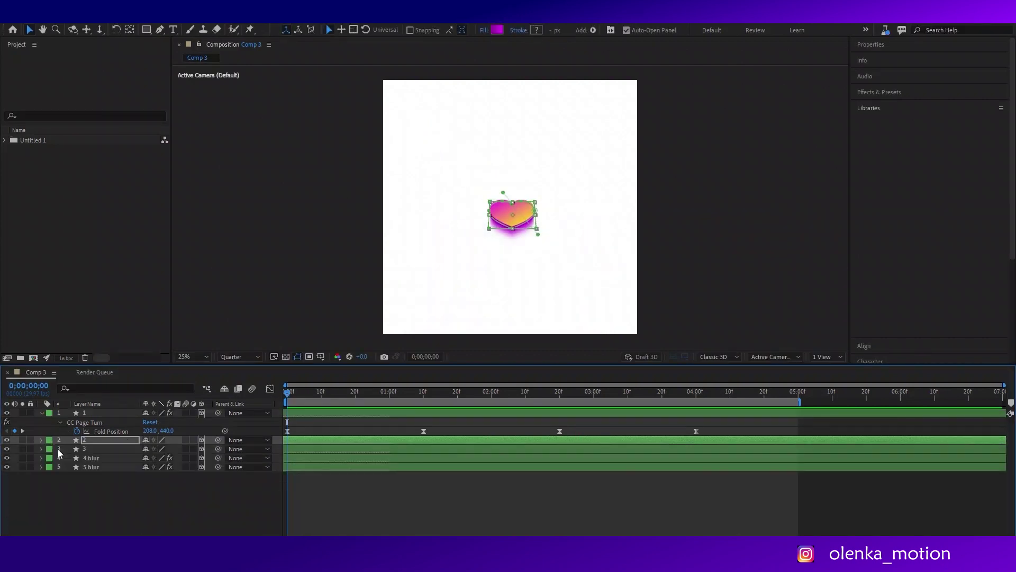
pyautogui.click(87, 476)
pyautogui.click(98, 414)
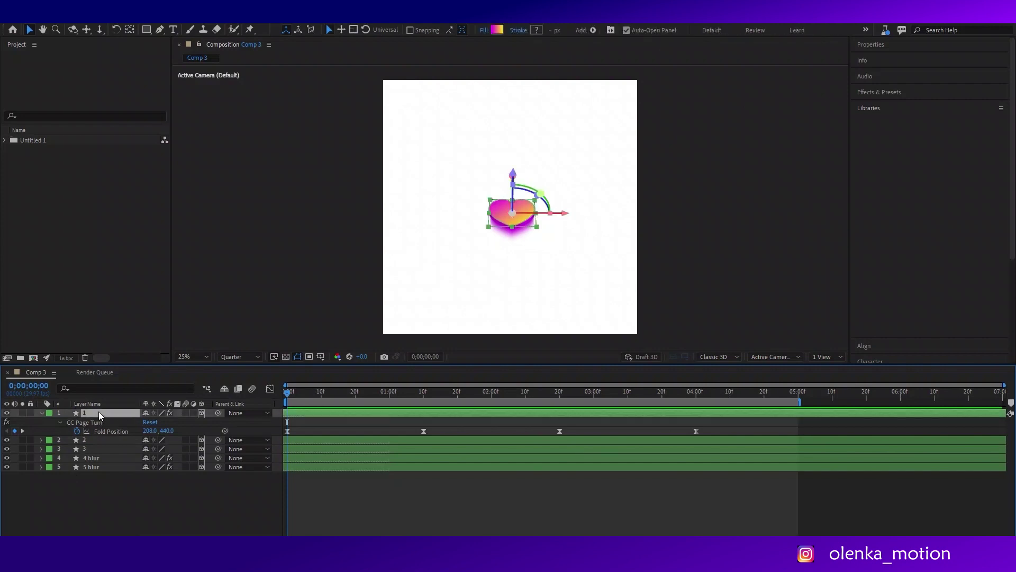
pyautogui.hotkey('ctrl', 'd')
pyautogui.moveTo(98, 413); pyautogui.dragTo(87, 430)
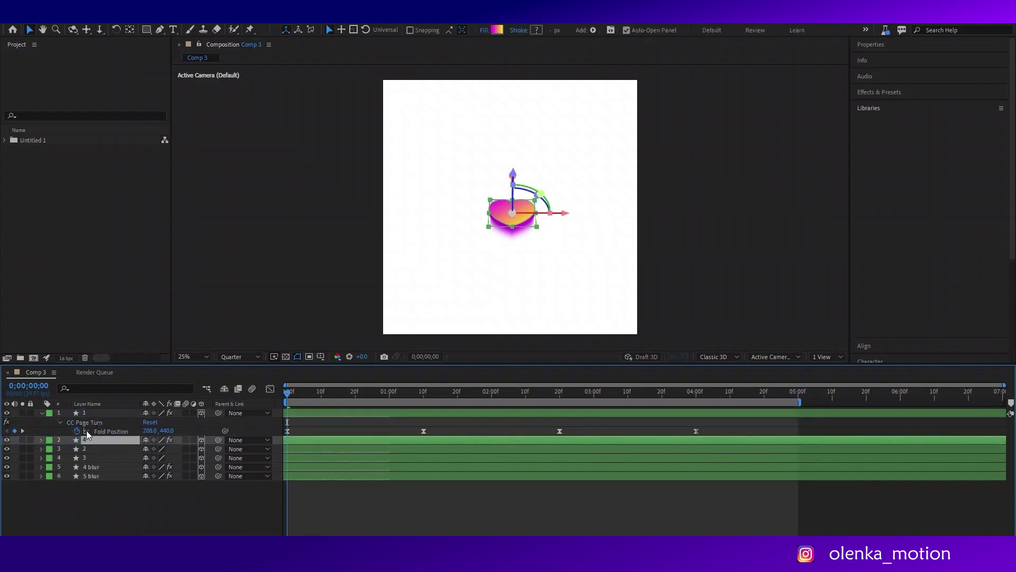
pyautogui.press('Return')
pyautogui.write('back')
pyautogui.press('Return')
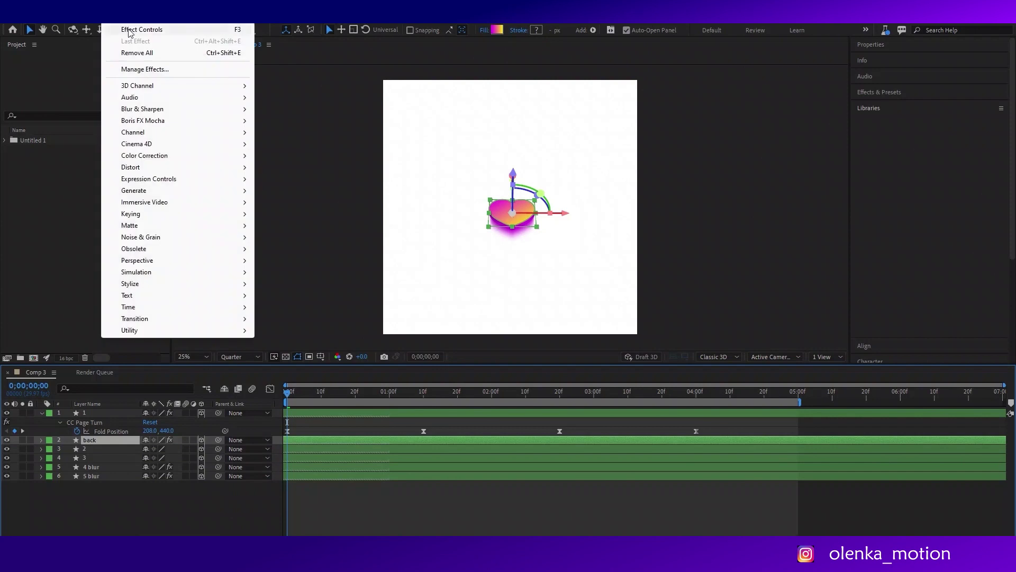
pyautogui.click(130, 28)
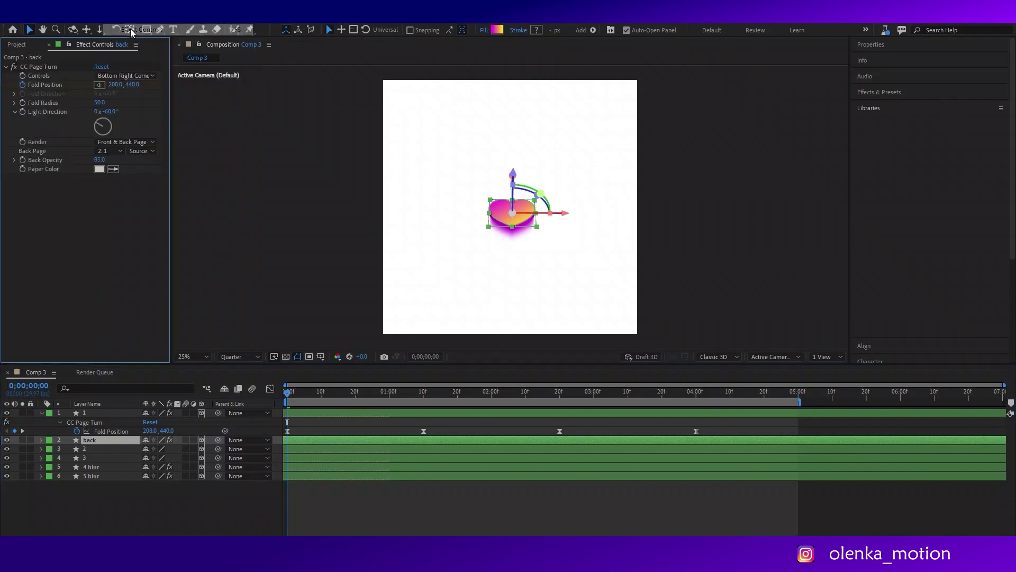
# - Set the back layer's CC Page Turn Render to Back Page and try a Back Page layer
pyautogui.click(104, 142)
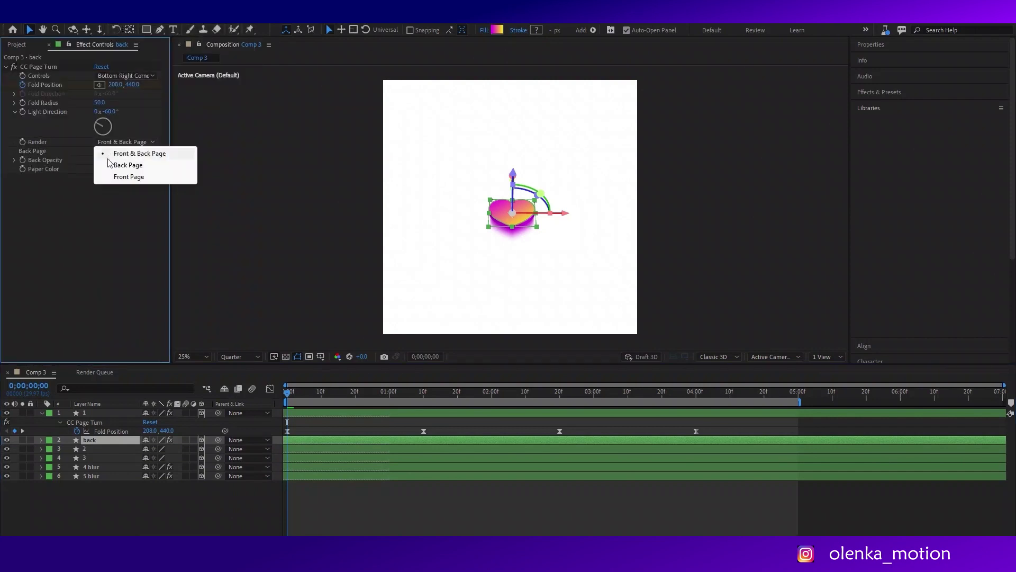
pyautogui.click(112, 165)
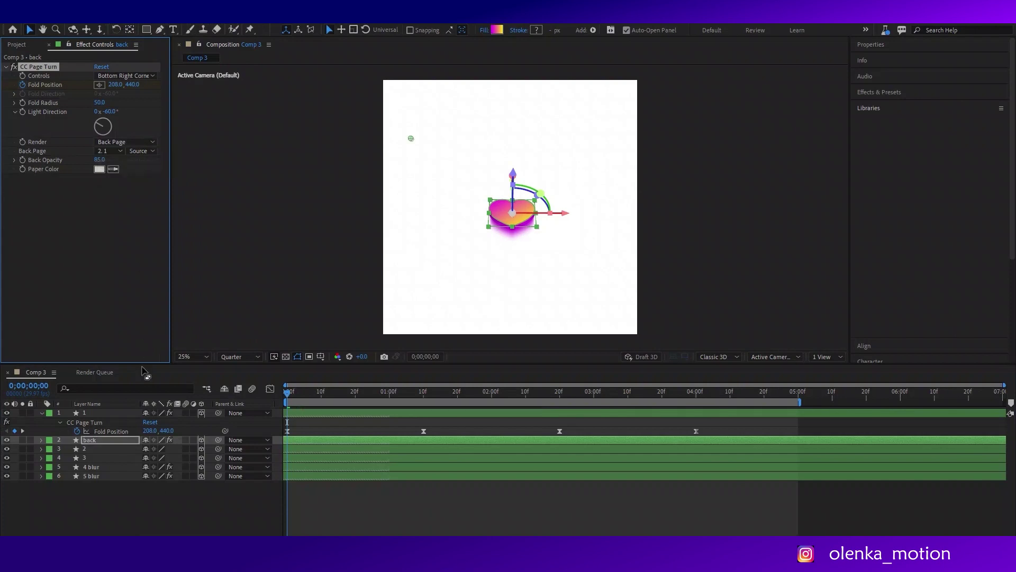
pyautogui.moveTo(290, 395); pyautogui.dragTo(402, 392)
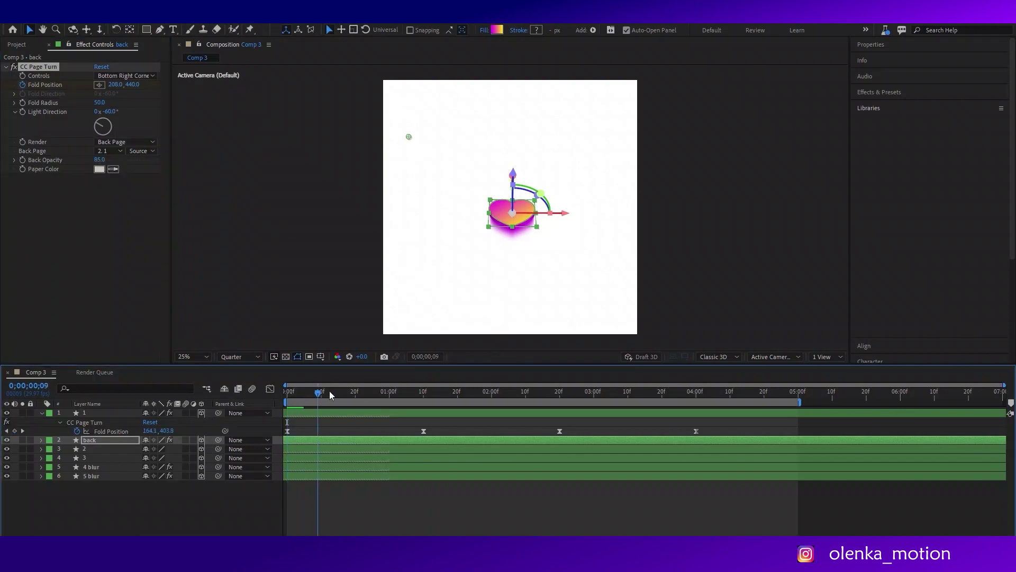
pyautogui.click(109, 150)
pyautogui.click(119, 190)
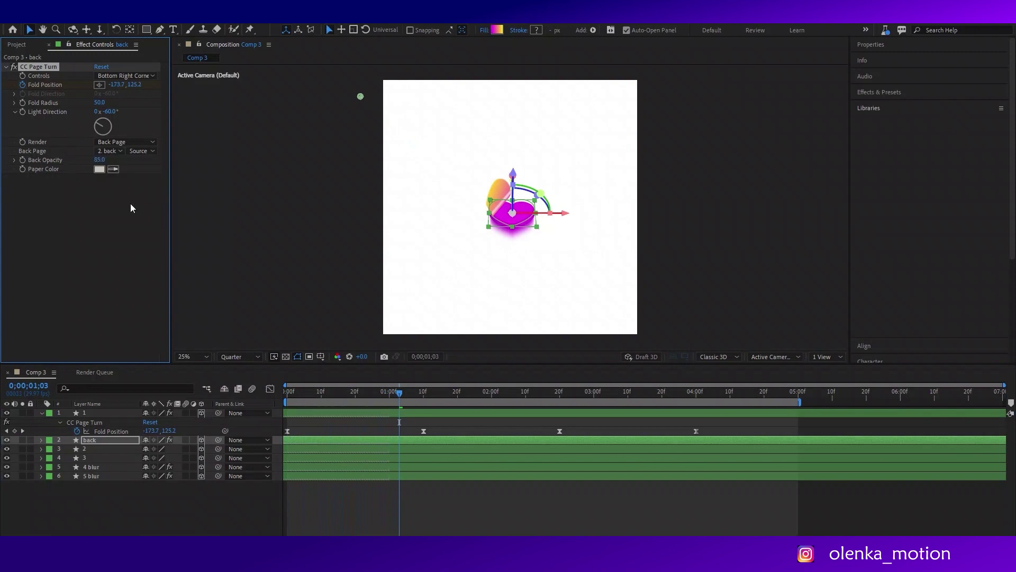
pyautogui.moveTo(401, 396)
pyautogui.mouseDown()
pyautogui.moveTo(357, 393)
pyautogui.moveTo(406, 391)
pyautogui.mouseUp()
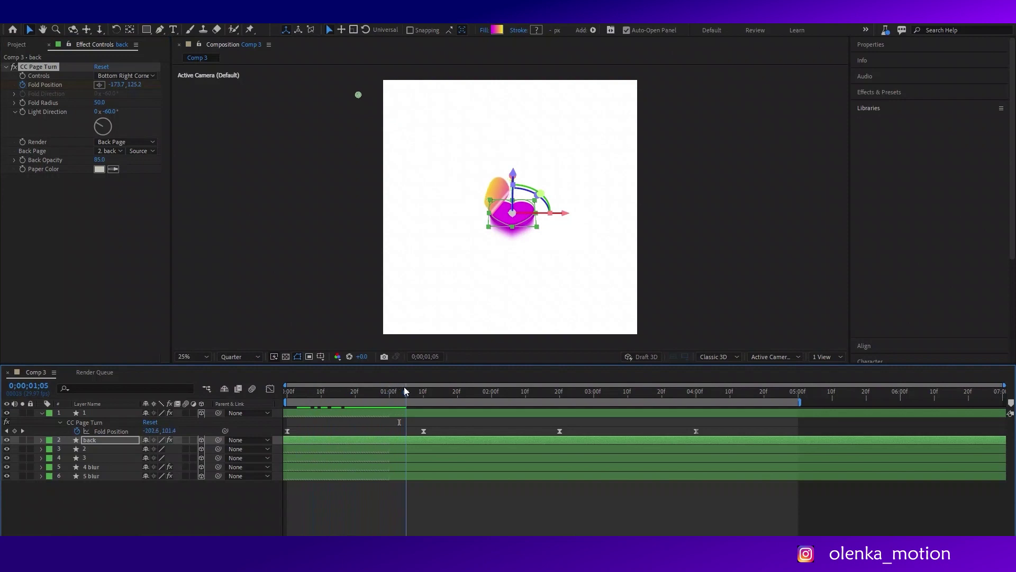
# - Keep layer 1's Back Page as layer 1 and raise its Back Opacity to full
pyautogui.click(104, 414)
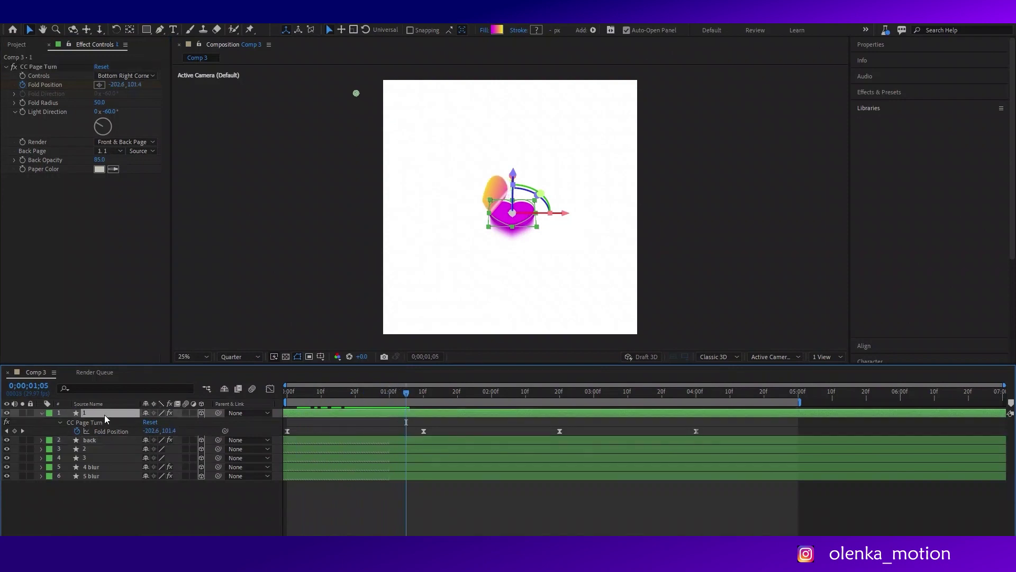
pyautogui.click(107, 148)
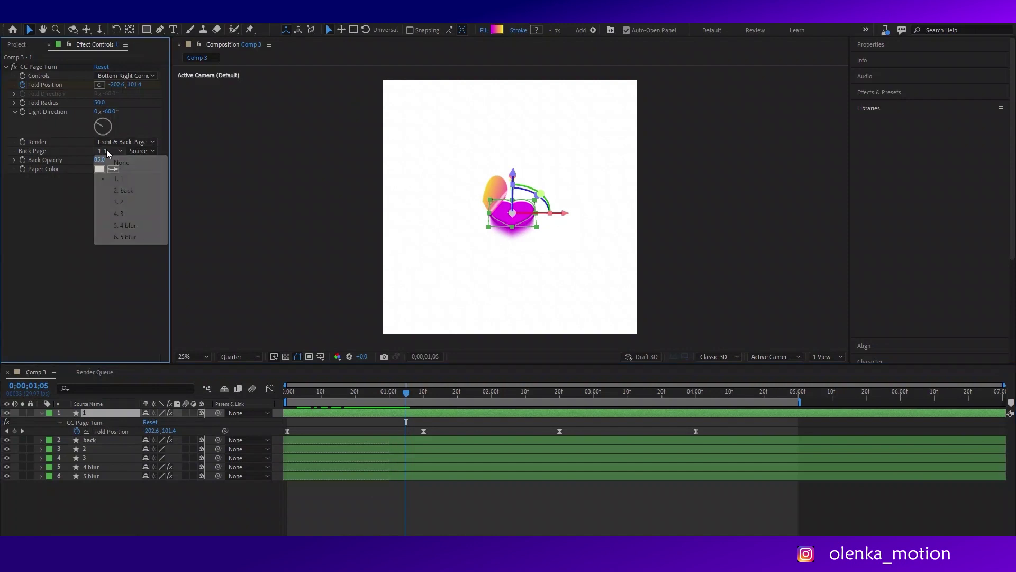
pyautogui.click(120, 189)
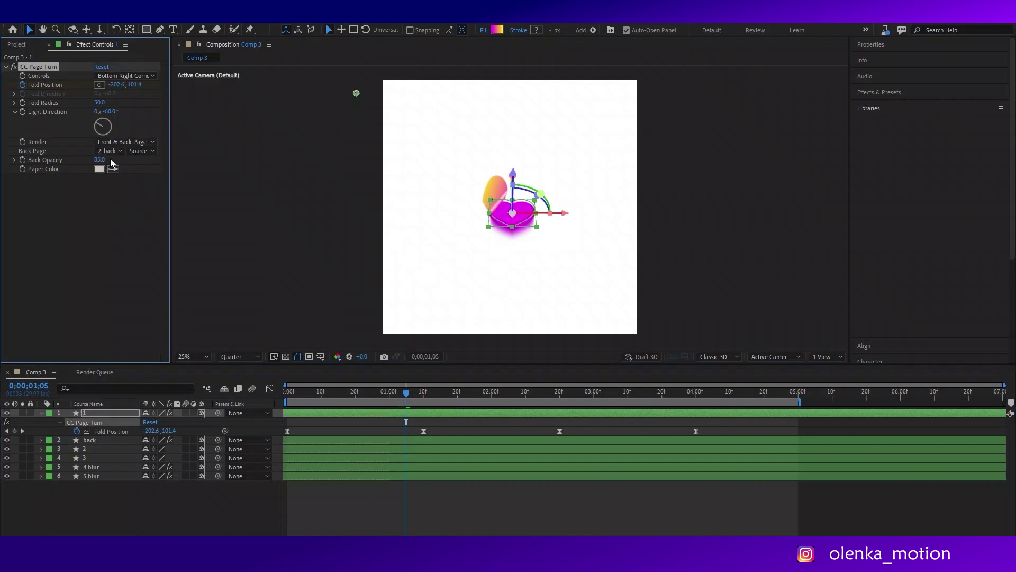
pyautogui.click(109, 150)
pyautogui.click(119, 178)
pyautogui.moveTo(407, 392); pyautogui.dragTo(288, 392)
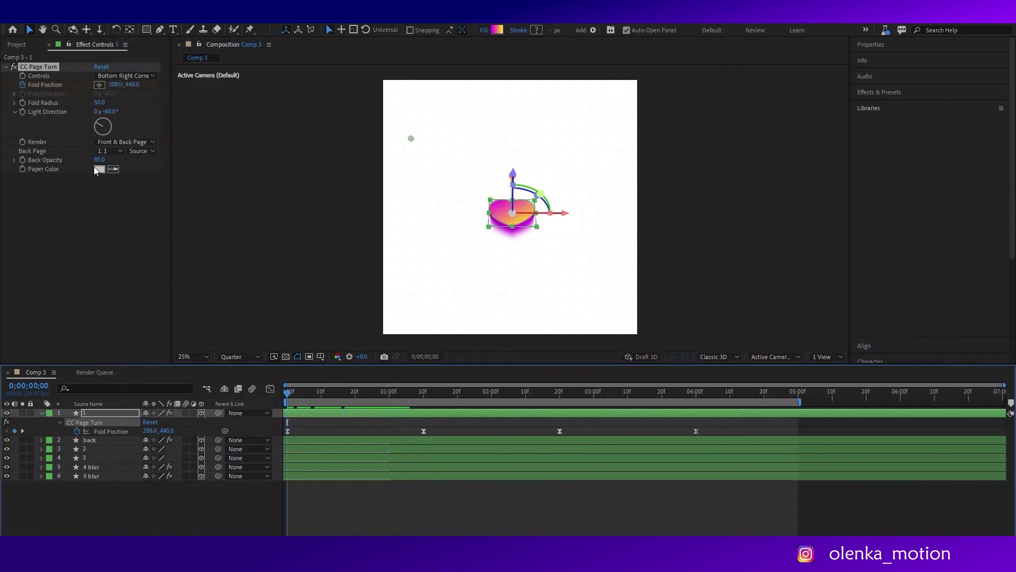
pyautogui.moveTo(100, 159); pyautogui.dragTo(200, 163)
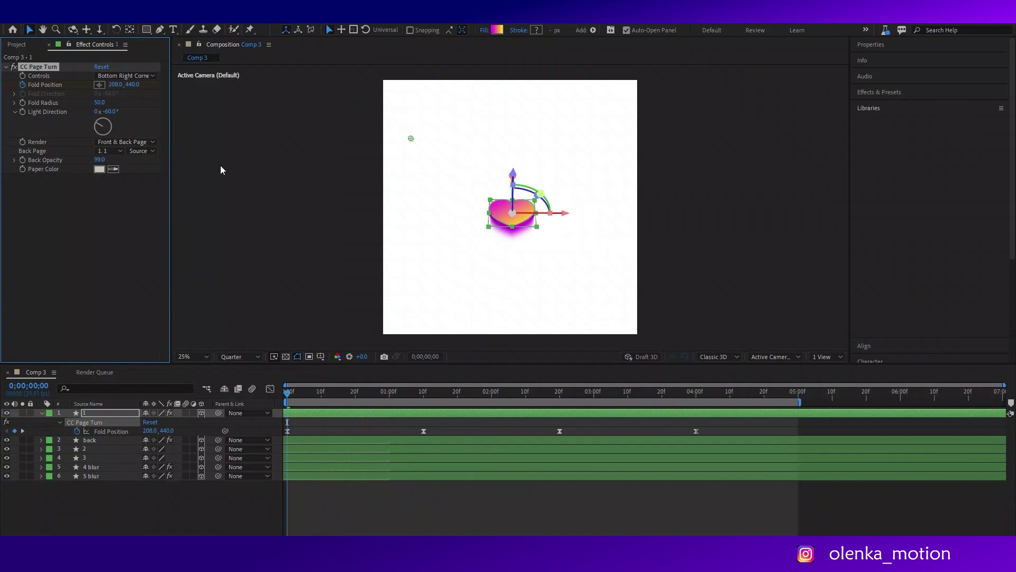
# - Give the back layer Back Opacity 100 with layer 1 as its Back Page
pyautogui.click(325, 439)
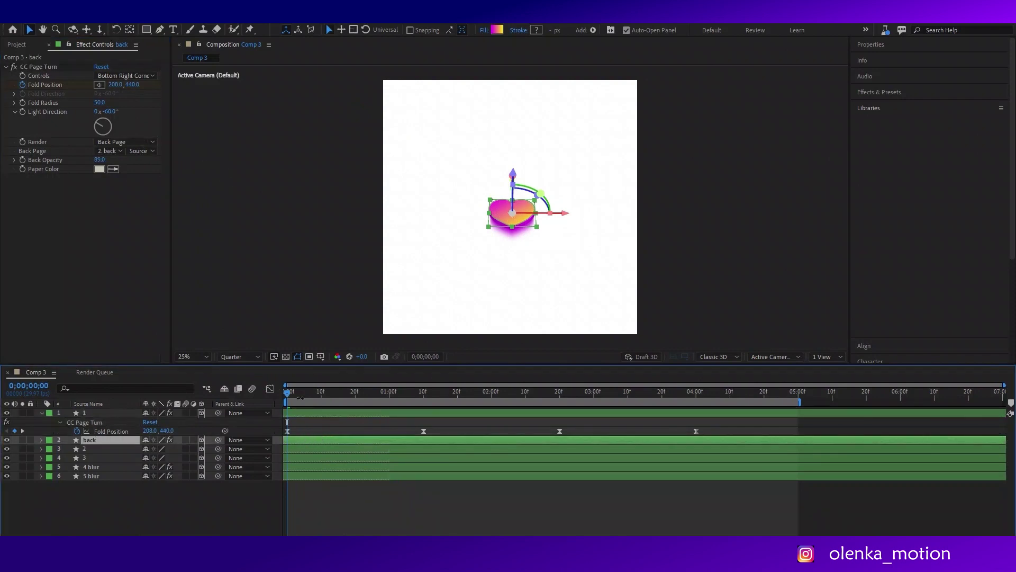
pyautogui.moveTo(290, 394); pyautogui.dragTo(394, 390)
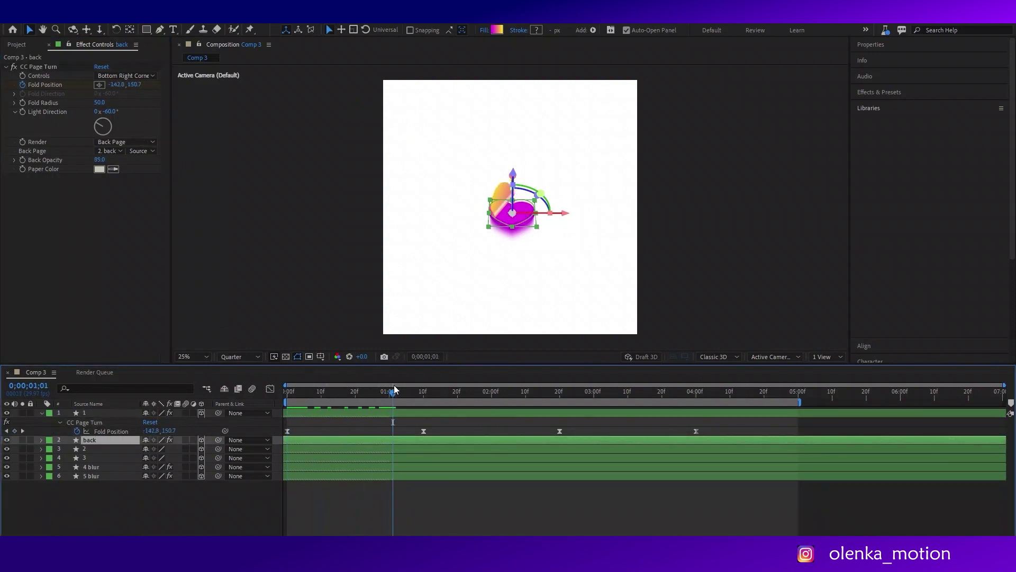
pyautogui.moveTo(99, 158); pyautogui.dragTo(144, 158)
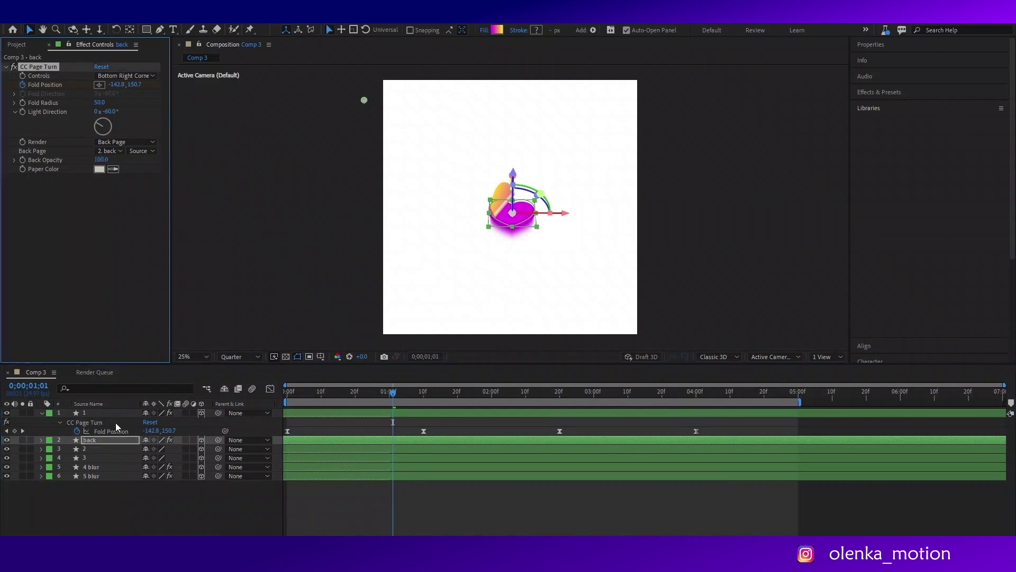
pyautogui.click(110, 440)
pyautogui.click(112, 150)
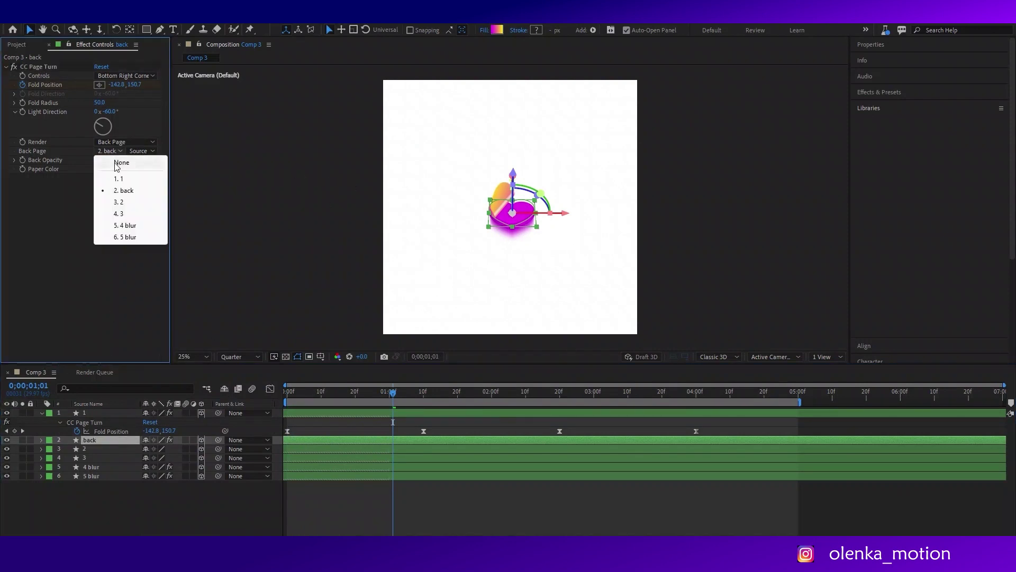
pyautogui.click(119, 178)
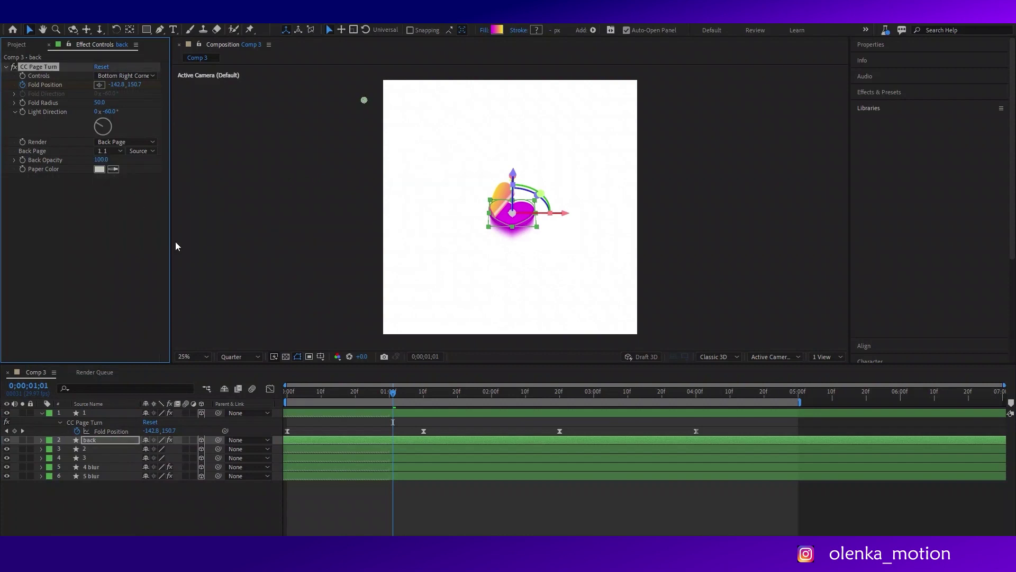
pyautogui.click(404, 438)
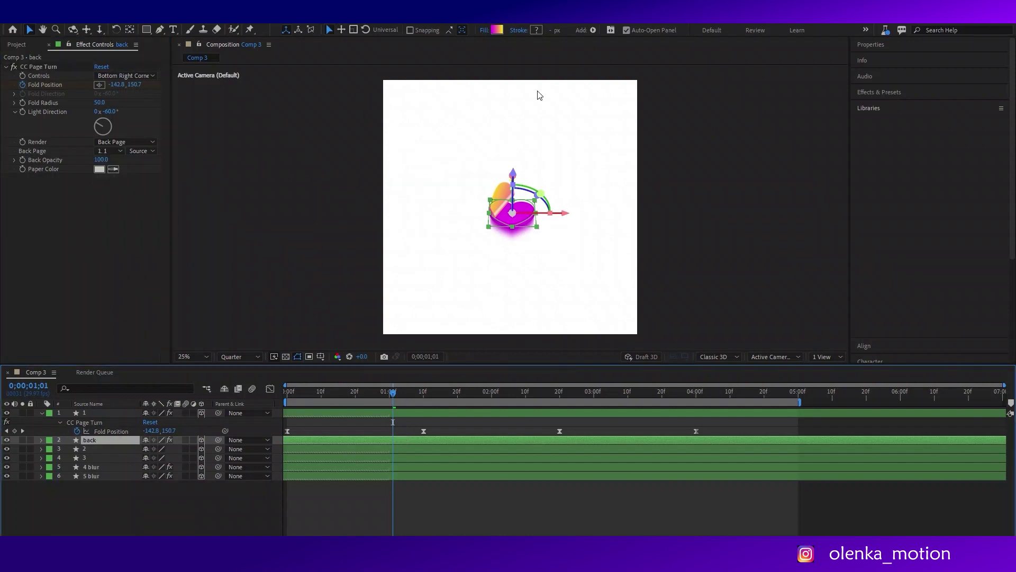
# - Apply a cyan-to-green gradient to the fill and open the Back Page layer list
pyautogui.click(498, 29)
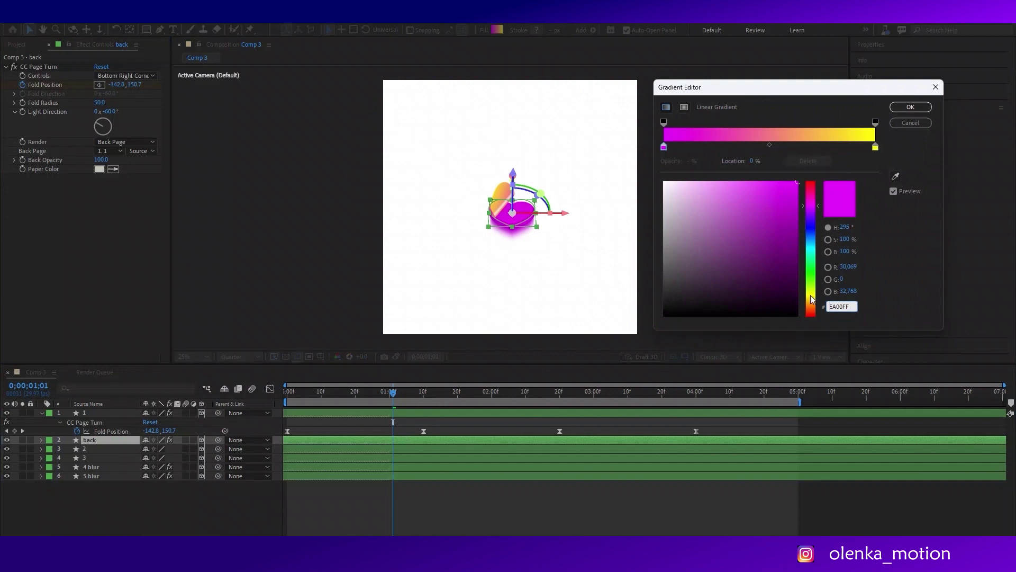
pyautogui.click(811, 249)
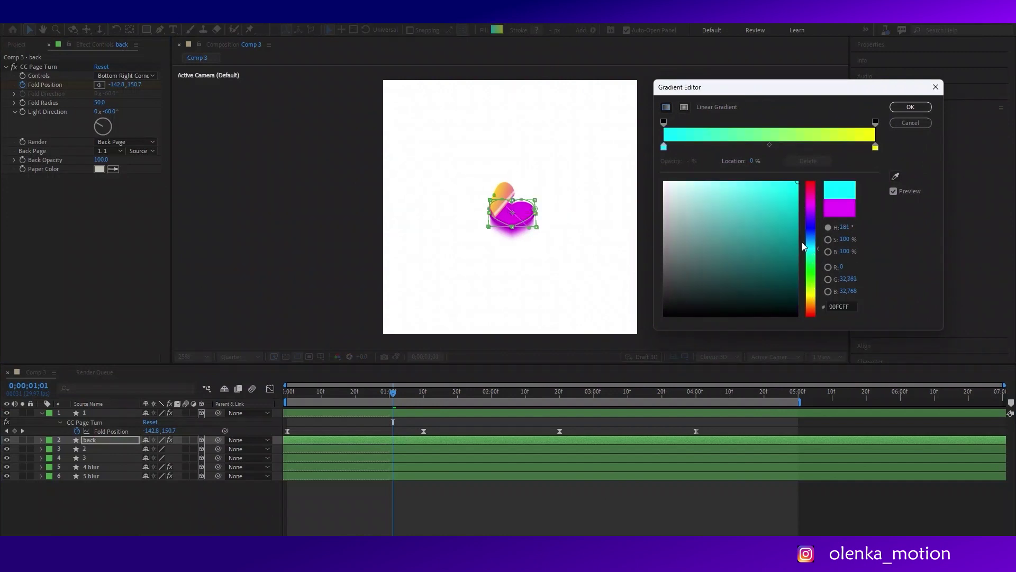
pyautogui.click(876, 148)
pyautogui.moveTo(816, 288); pyautogui.dragTo(812, 278)
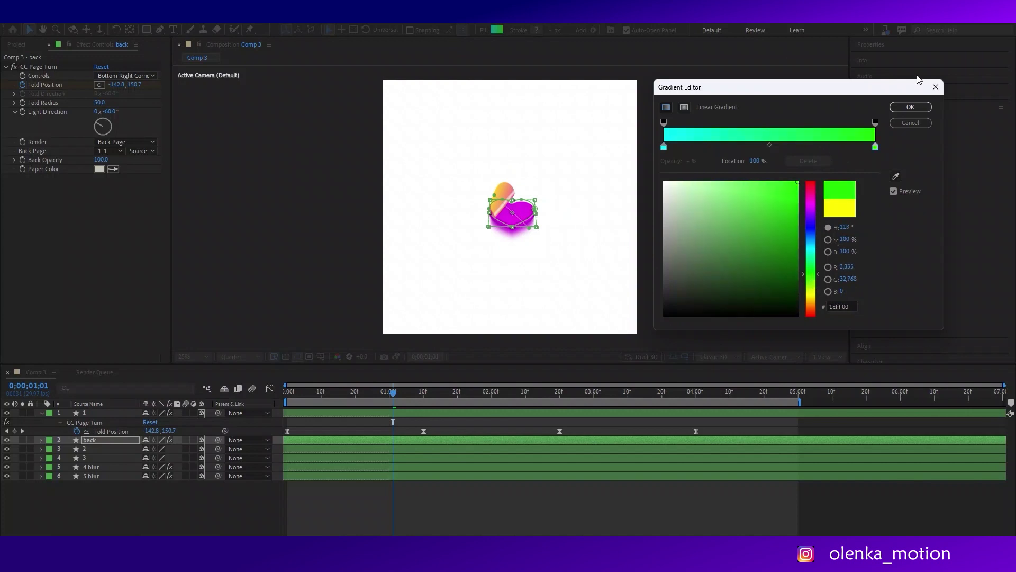
pyautogui.click(908, 106)
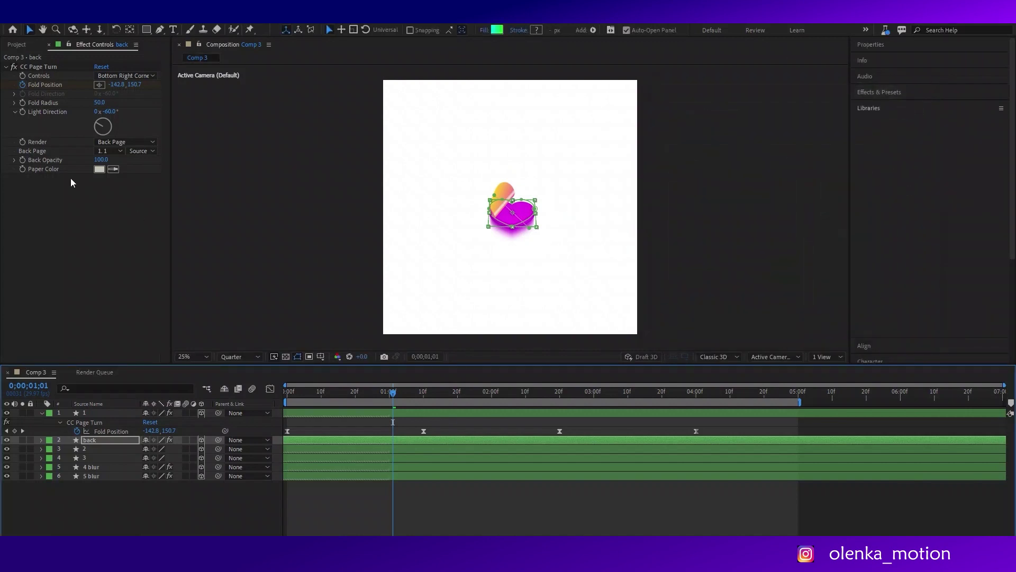
pyautogui.click(109, 151)
# - Try the back layer's Back Page as 'back', then layer 1, hiding layer 1 to inspect
pyautogui.click(119, 187)
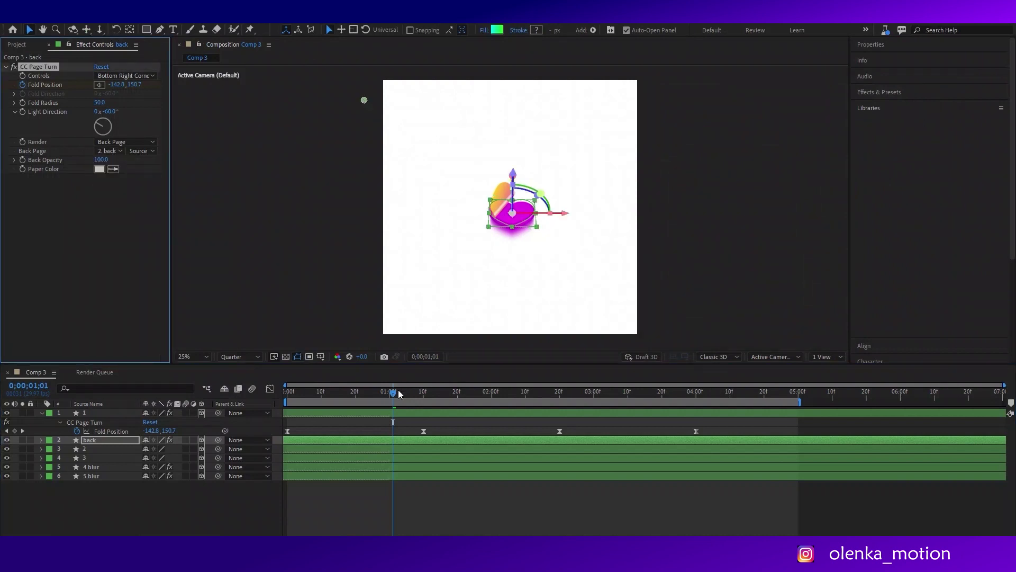
pyautogui.moveTo(392, 388)
pyautogui.mouseDown()
pyautogui.moveTo(307, 386)
pyautogui.moveTo(399, 382)
pyautogui.mouseUp()
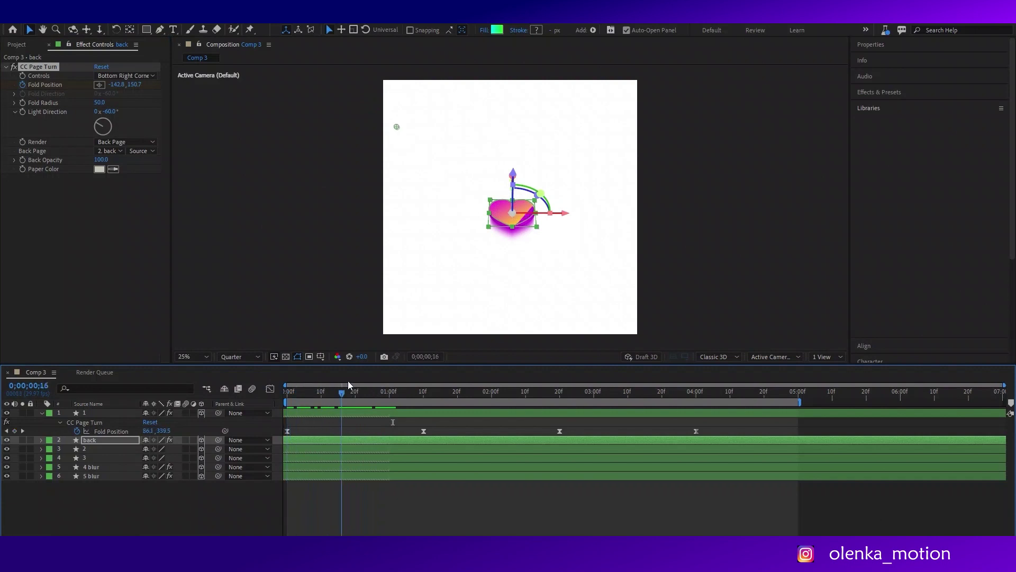
pyautogui.click(108, 151)
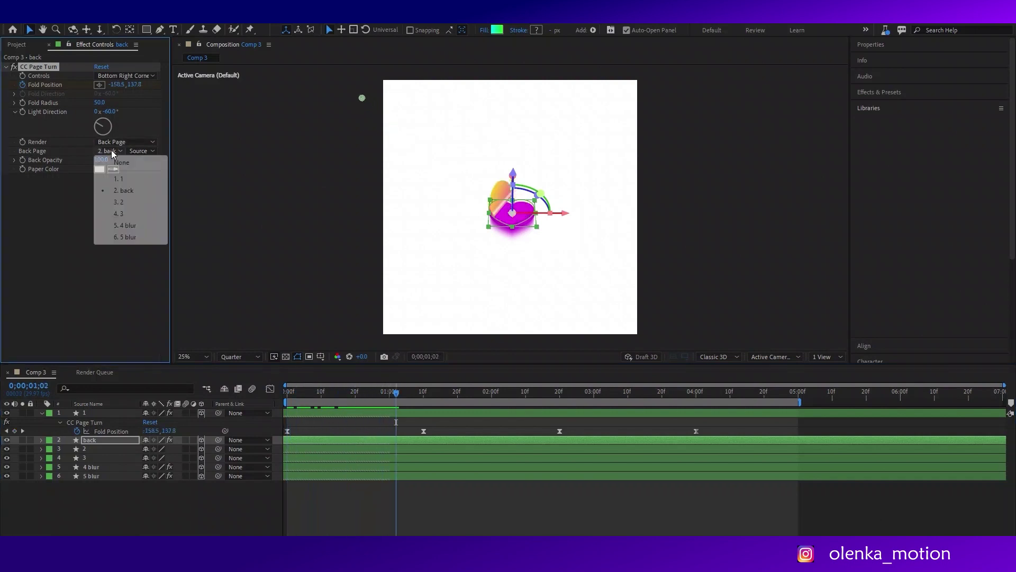
pyautogui.click(119, 179)
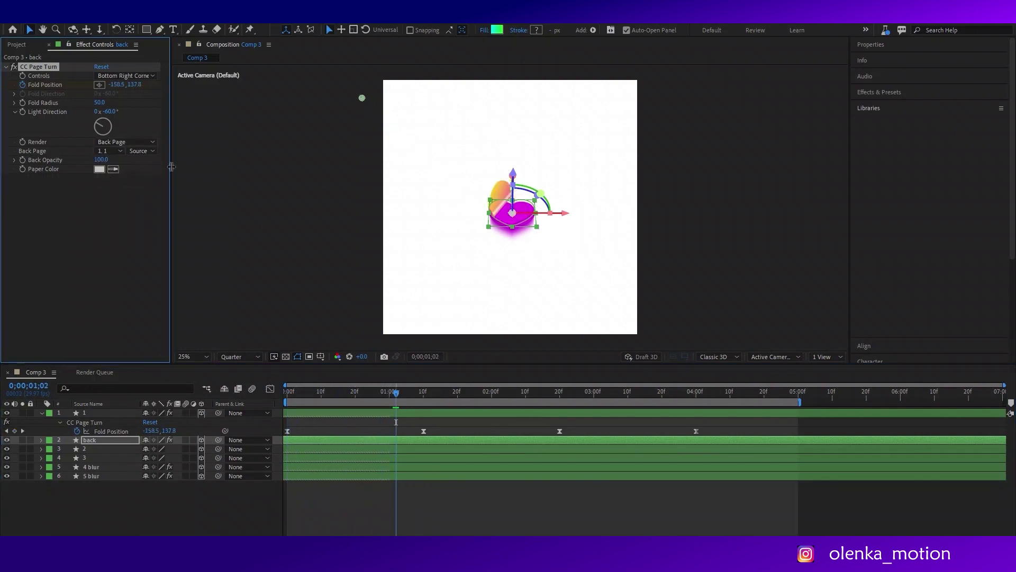
pyautogui.click(92, 413)
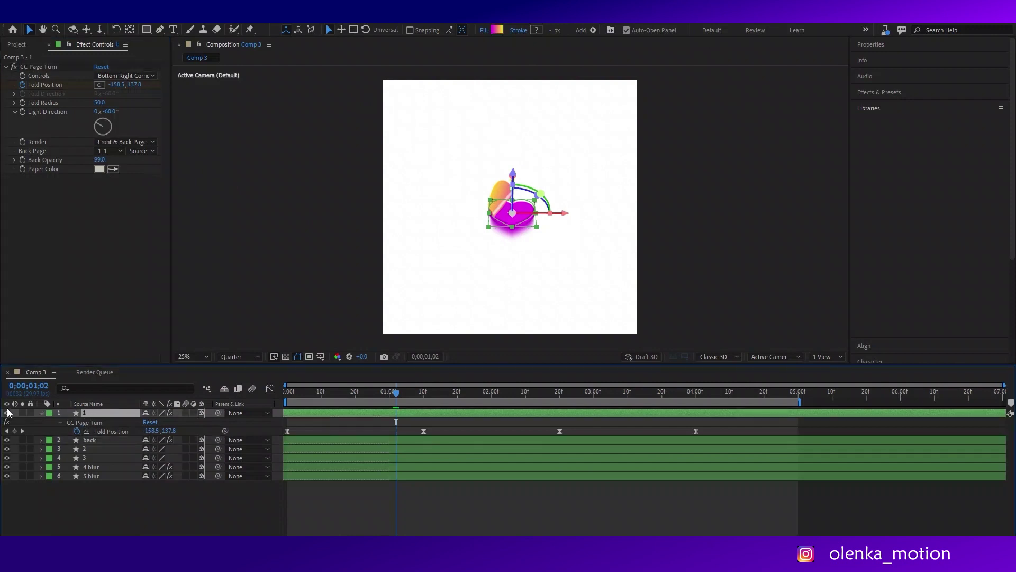
pyautogui.click(7, 412)
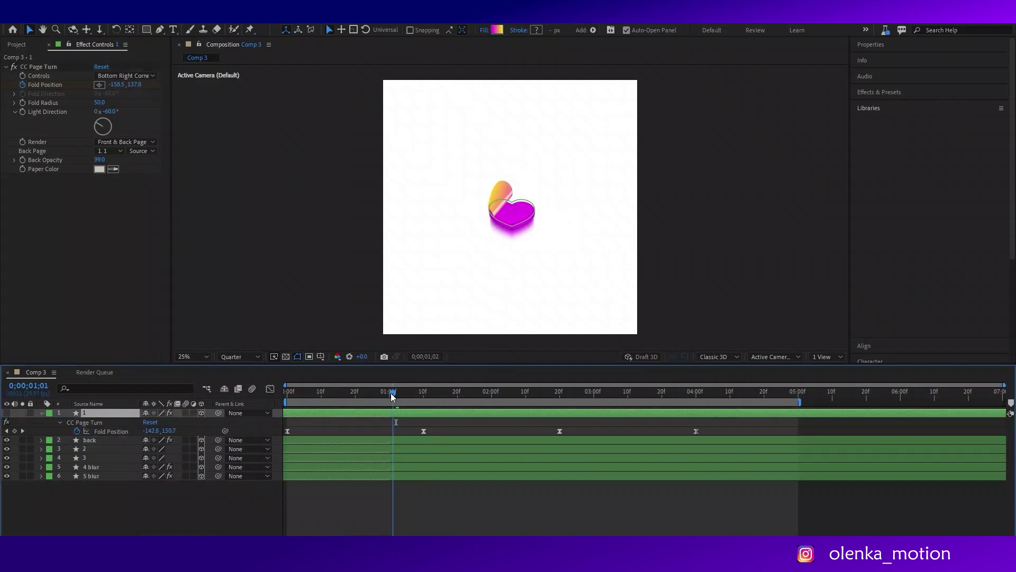
pyautogui.moveTo(393, 393)
pyautogui.mouseDown()
pyautogui.moveTo(324, 391)
pyautogui.moveTo(411, 382)
pyautogui.mouseUp()
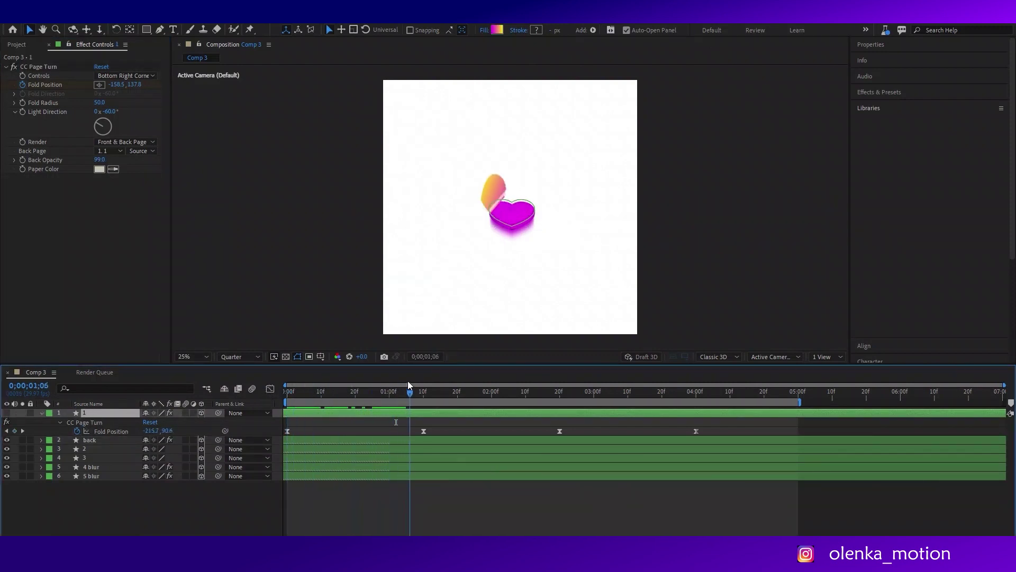
# - Set the back layer's Back Page to '2. back' and show layer 1 again
pyautogui.click(401, 440)
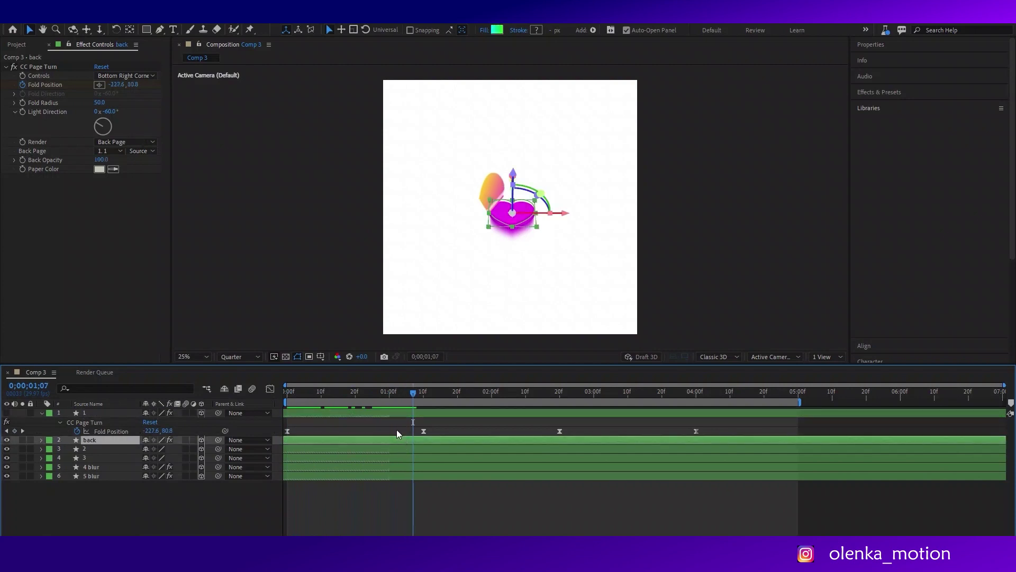
pyautogui.click(109, 150)
pyautogui.click(122, 189)
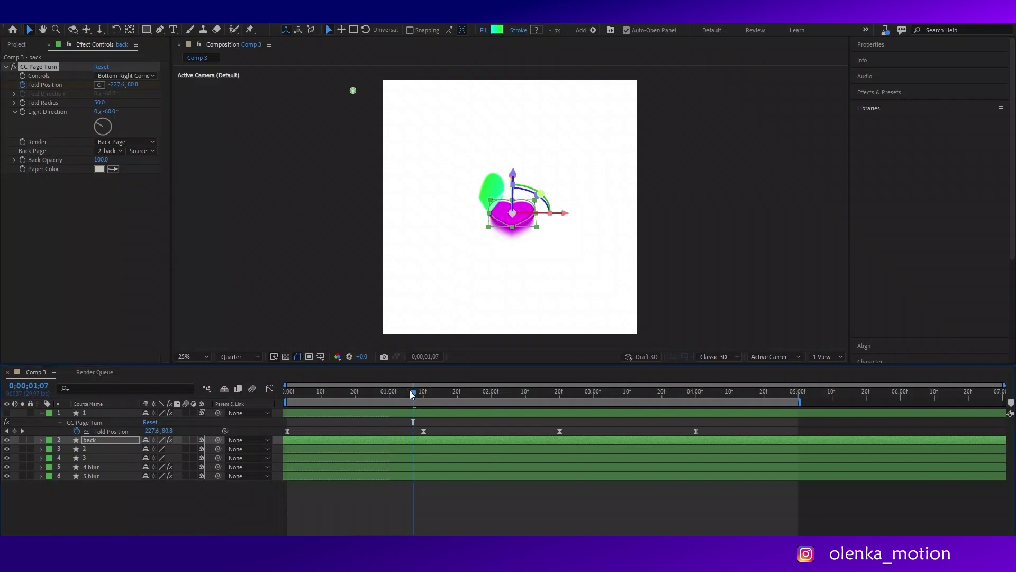
pyautogui.moveTo(408, 386); pyautogui.dragTo(286, 382)
pyautogui.click(7, 413)
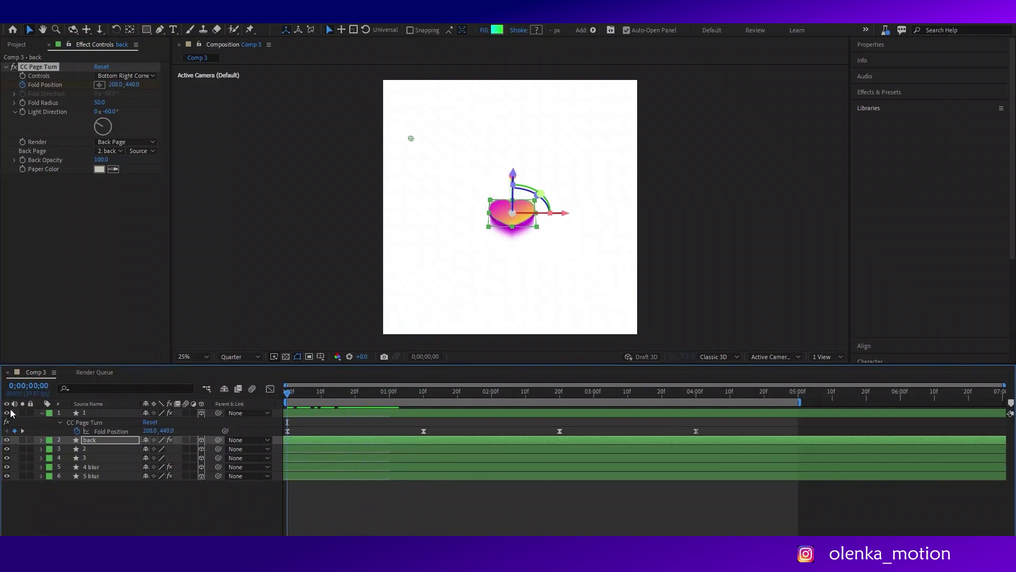
pyautogui.moveTo(288, 393)
pyautogui.mouseDown()
pyautogui.moveTo(420, 395)
pyautogui.moveTo(399, 393)
pyautogui.mouseUp()
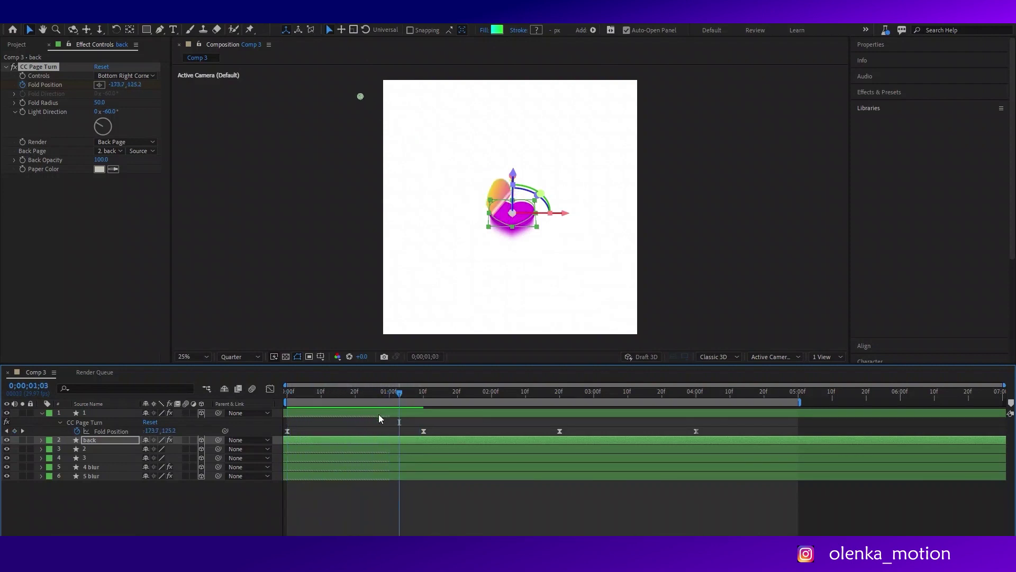
# - Set layer 1's Back Page to '2. back' and scrub to check the green flap
pyautogui.click(379, 414)
pyautogui.click(103, 152)
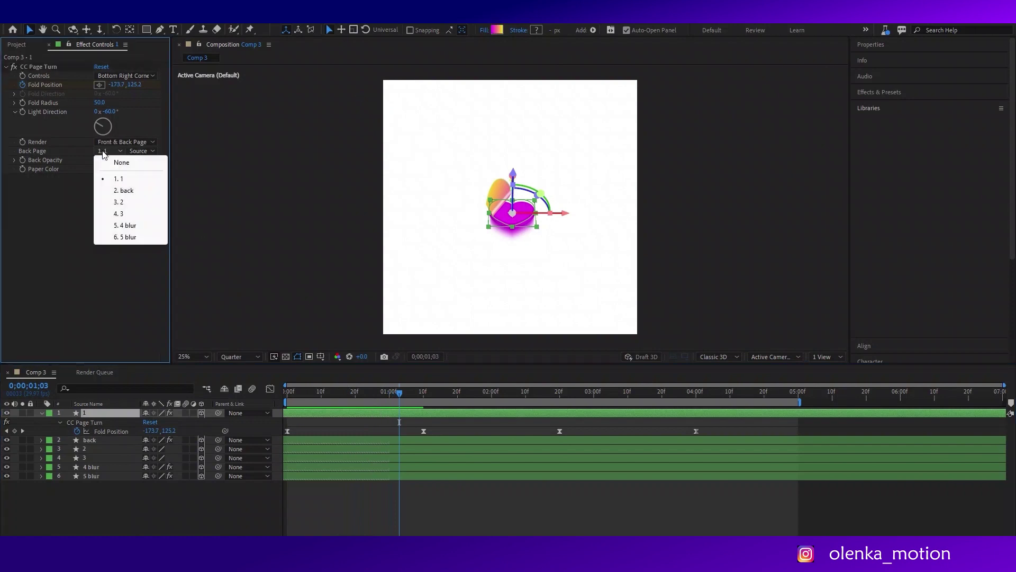
pyautogui.click(120, 191)
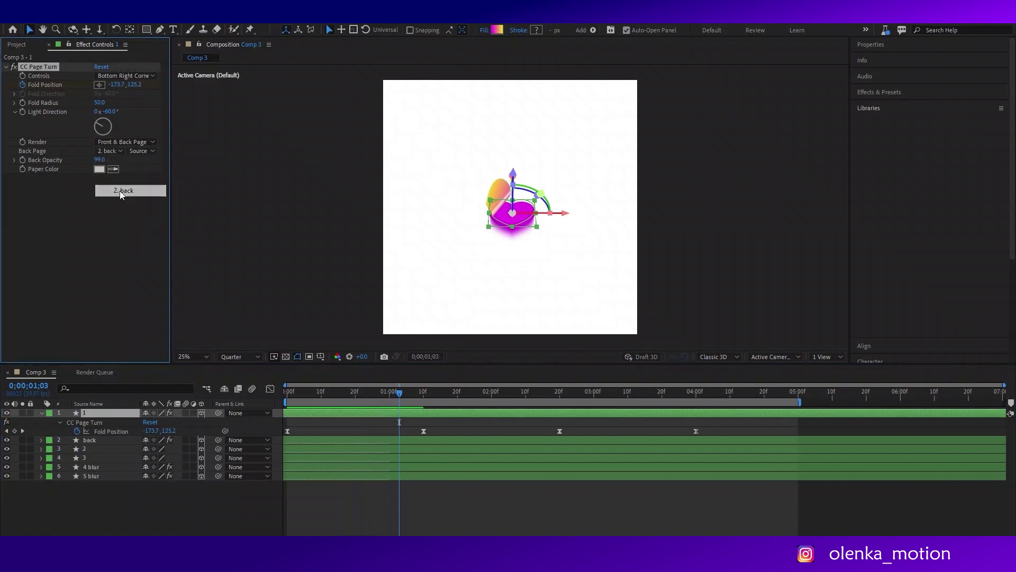
pyautogui.moveTo(393, 390); pyautogui.dragTo(286, 390)
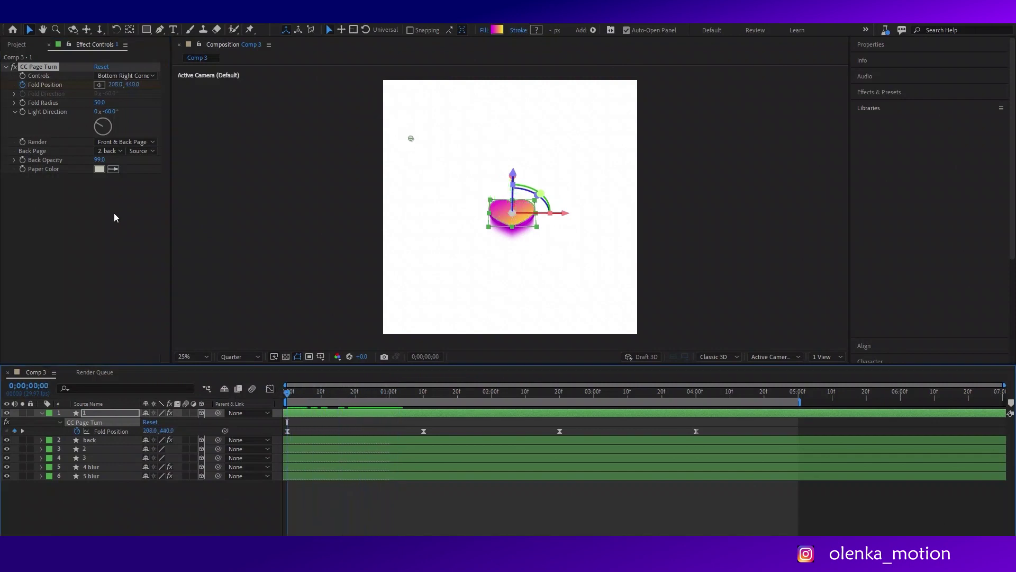
pyautogui.click(101, 437)
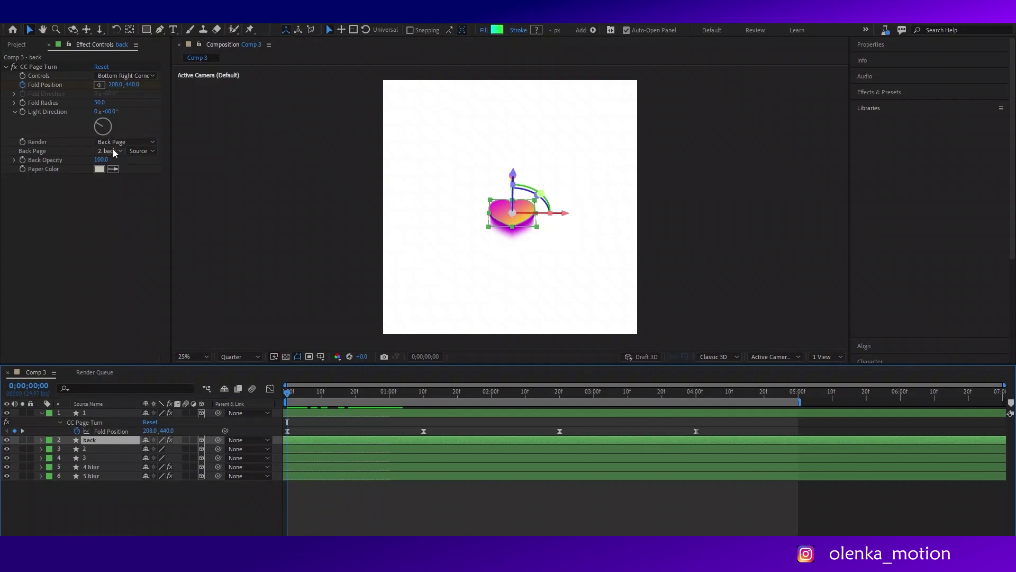
pyautogui.moveTo(289, 395); pyautogui.dragTo(409, 384)
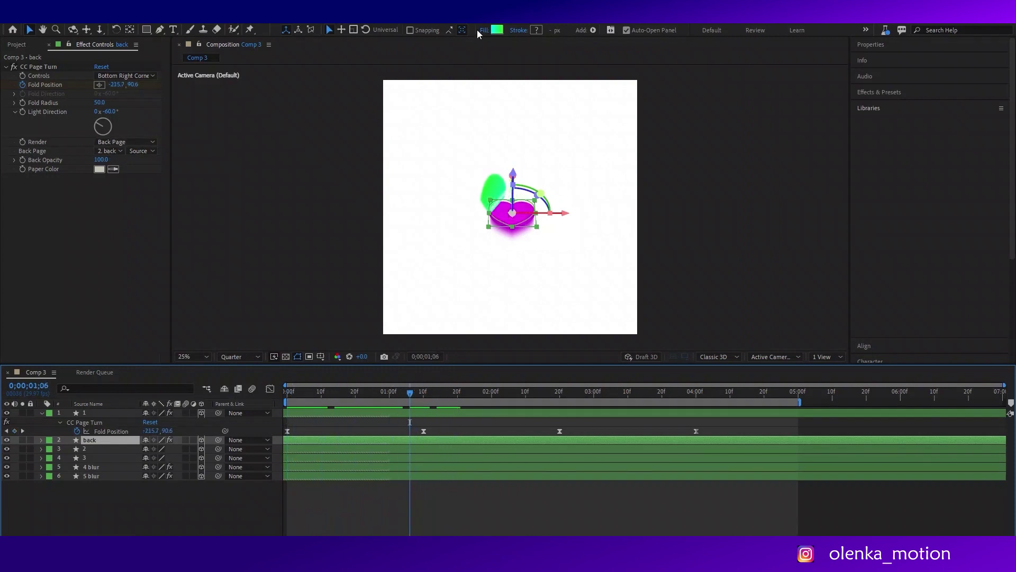
pyautogui.click(498, 30)
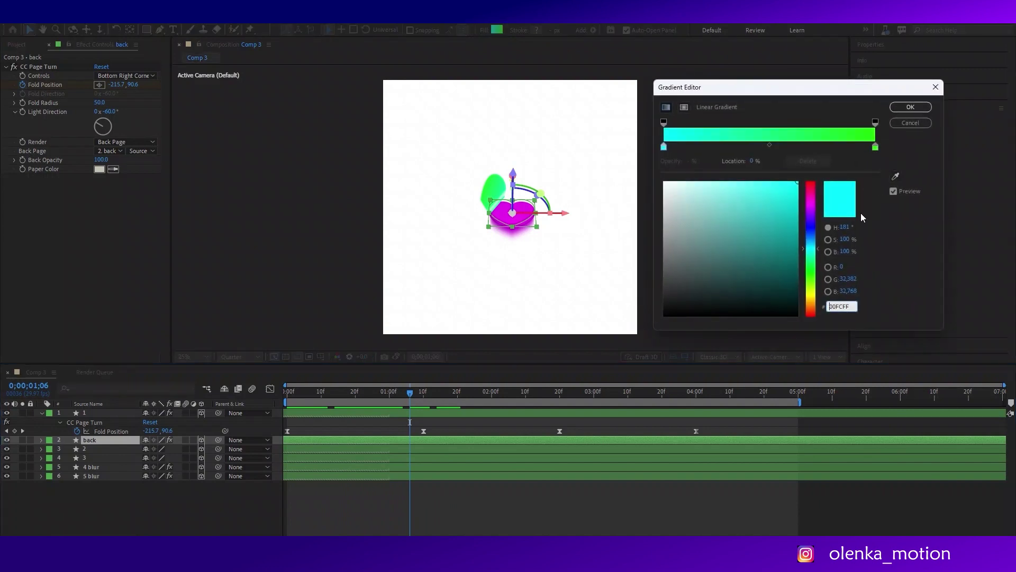
pyautogui.moveTo(808, 296); pyautogui.dragTo(813, 295)
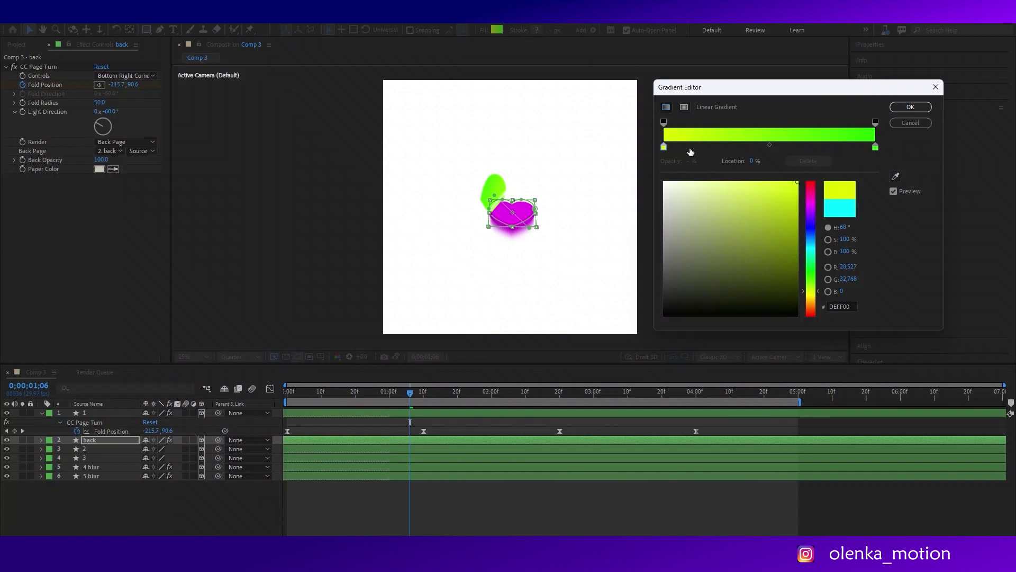
pyautogui.click(665, 147)
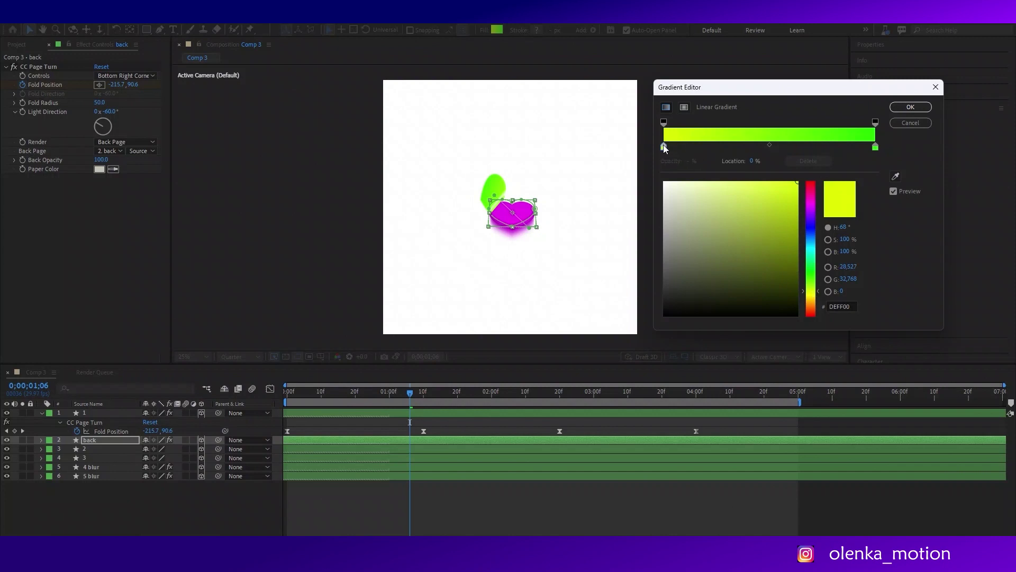
pyautogui.click(809, 205)
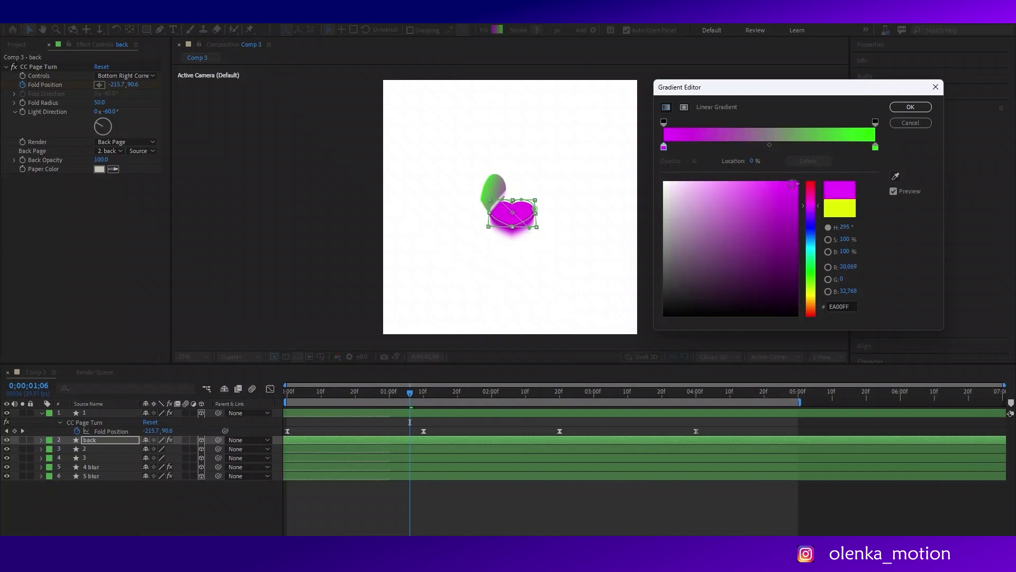
pyautogui.click(809, 249)
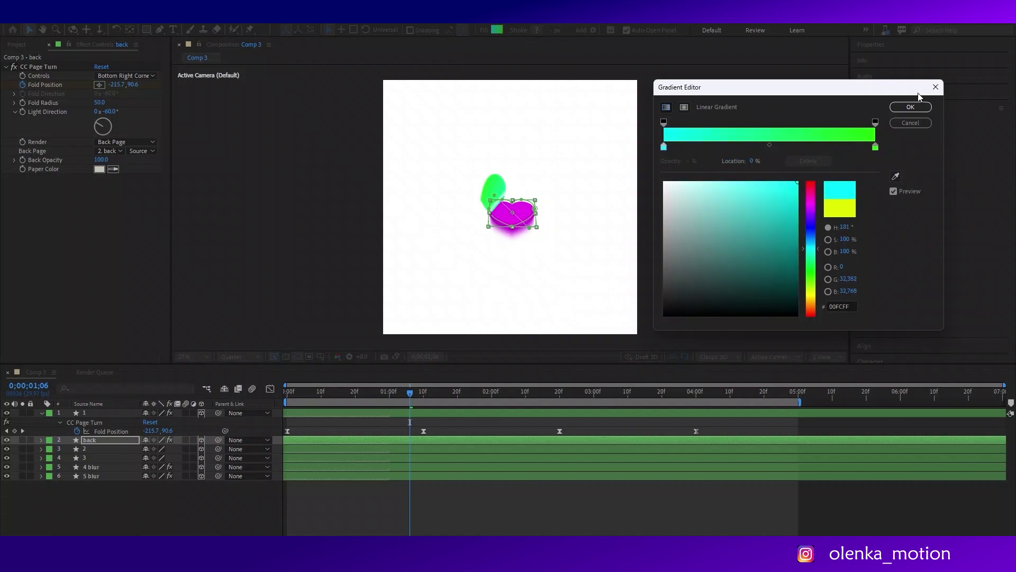
pyautogui.click(909, 107)
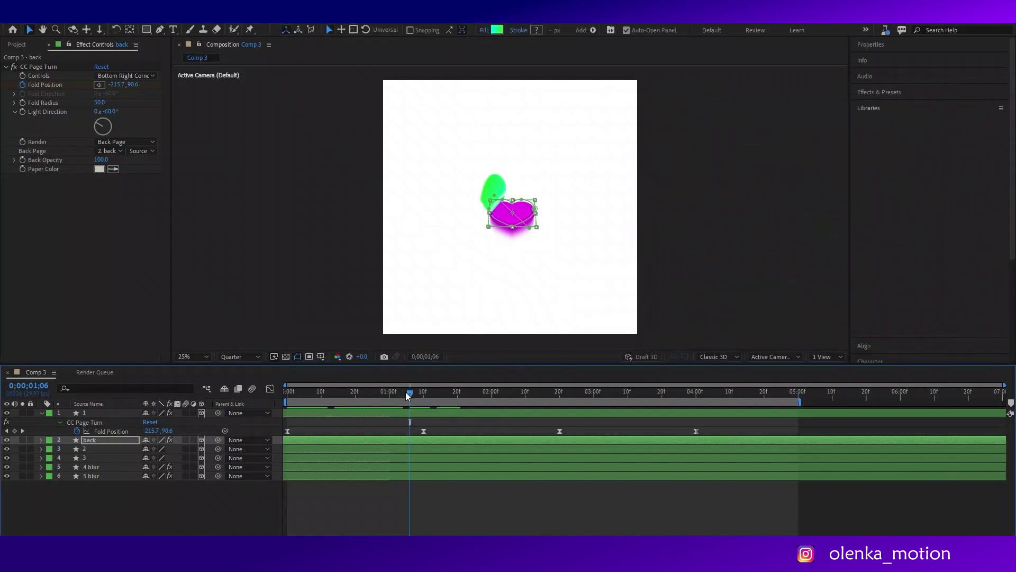
pyautogui.moveTo(406, 395); pyautogui.dragTo(423, 398)
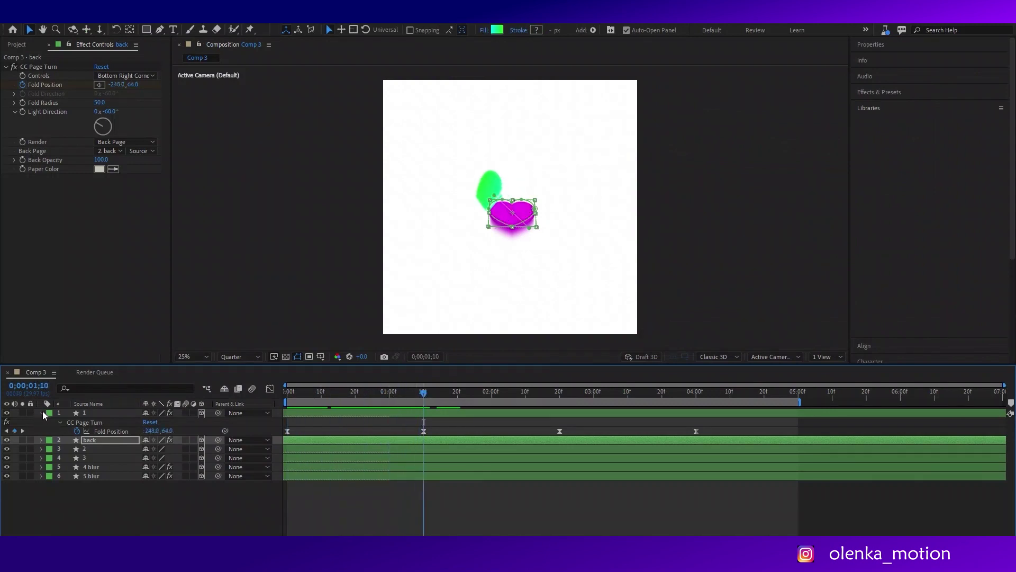
pyautogui.click(42, 412)
# - Darken the left stop of layer 2's current Colors keyframe to deep purple
pyautogui.click(100, 430)
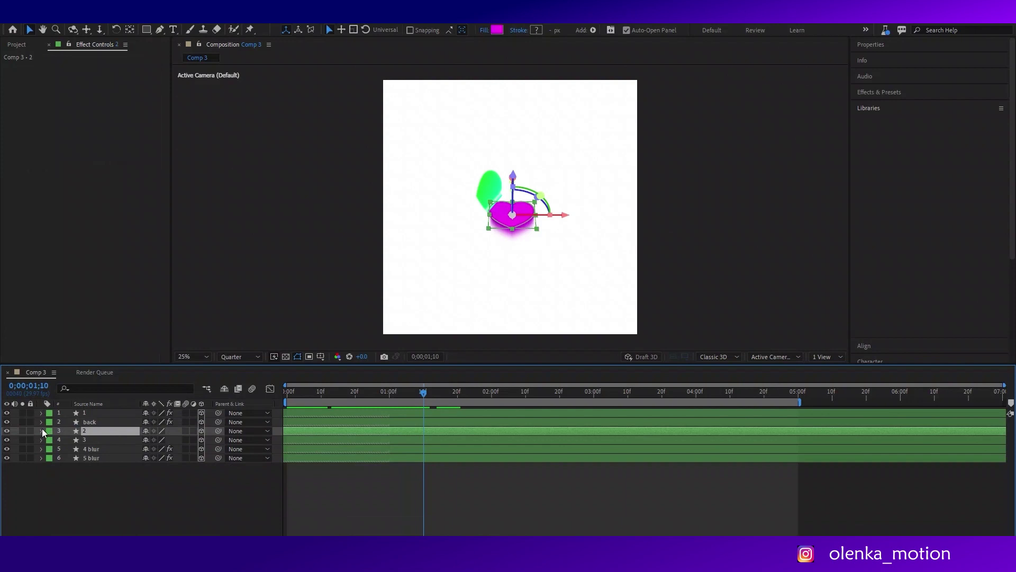
pyautogui.press('u')
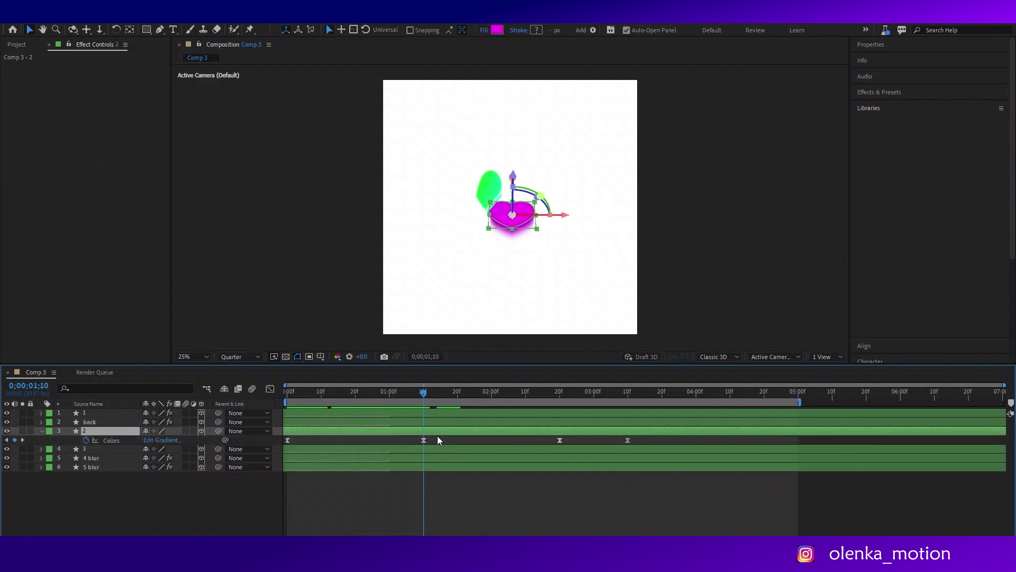
pyautogui.click(423, 441)
pyautogui.click(499, 30)
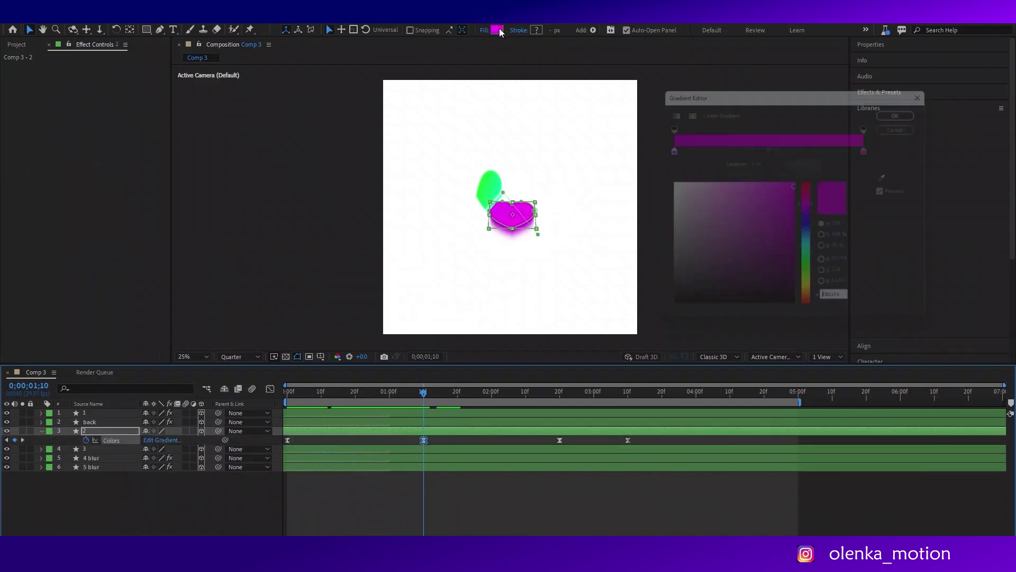
pyautogui.click(665, 147)
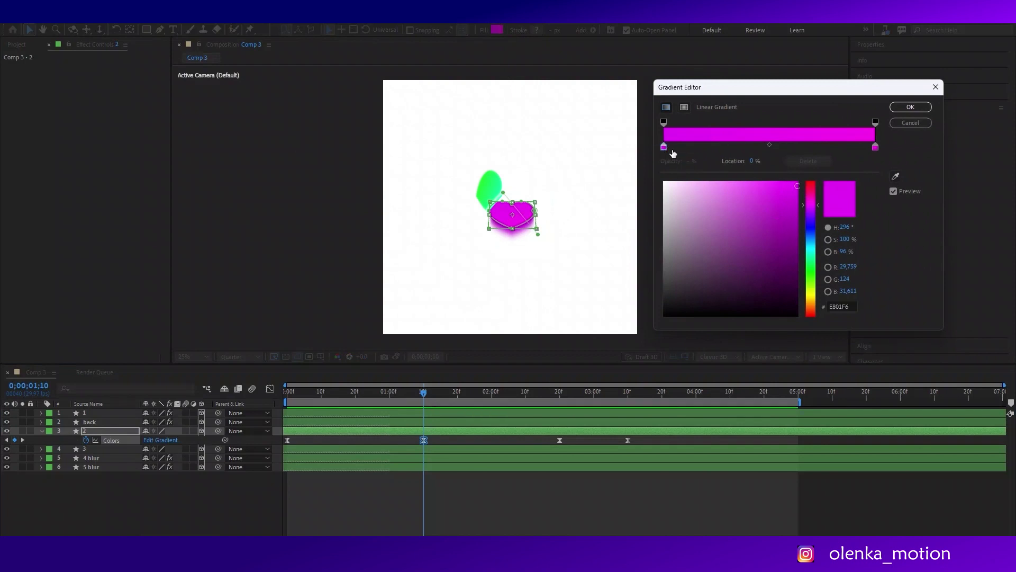
pyautogui.moveTo(801, 228); pyautogui.dragTo(802, 235)
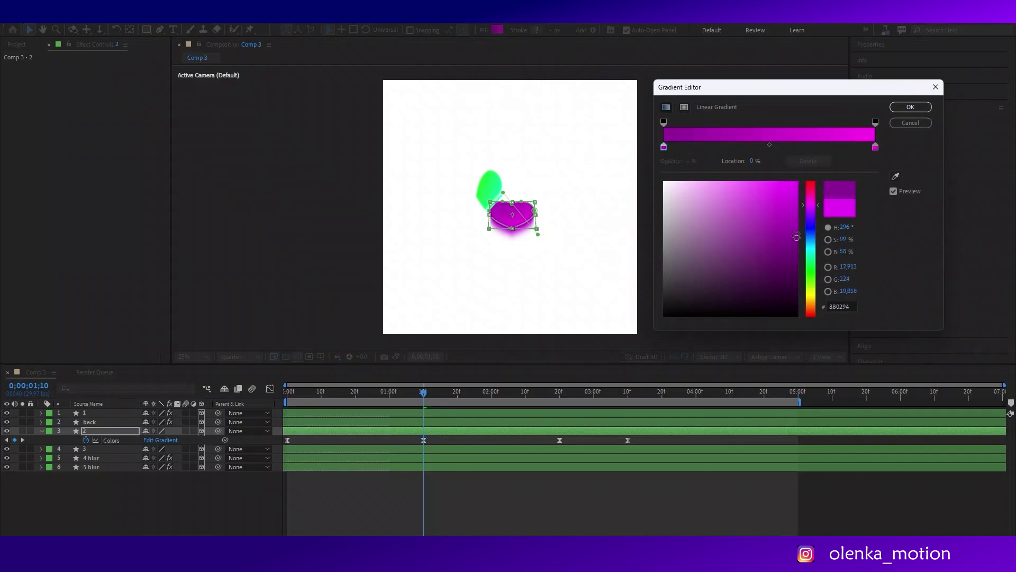
pyautogui.click(910, 107)
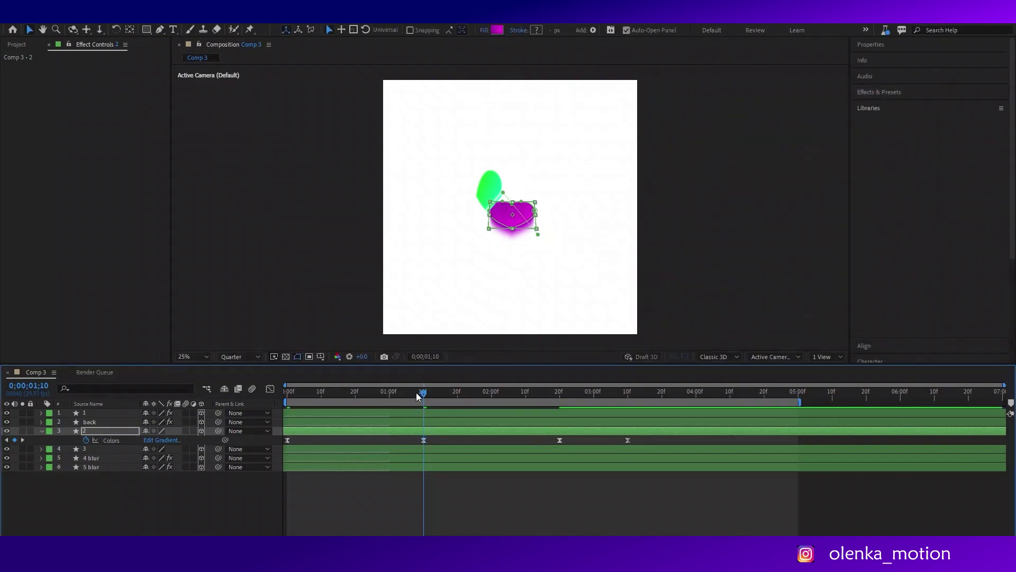
# - At the first frame, darken the gradient's end colour to 9502A2
pyautogui.moveTo(423, 392); pyautogui.dragTo(270, 389)
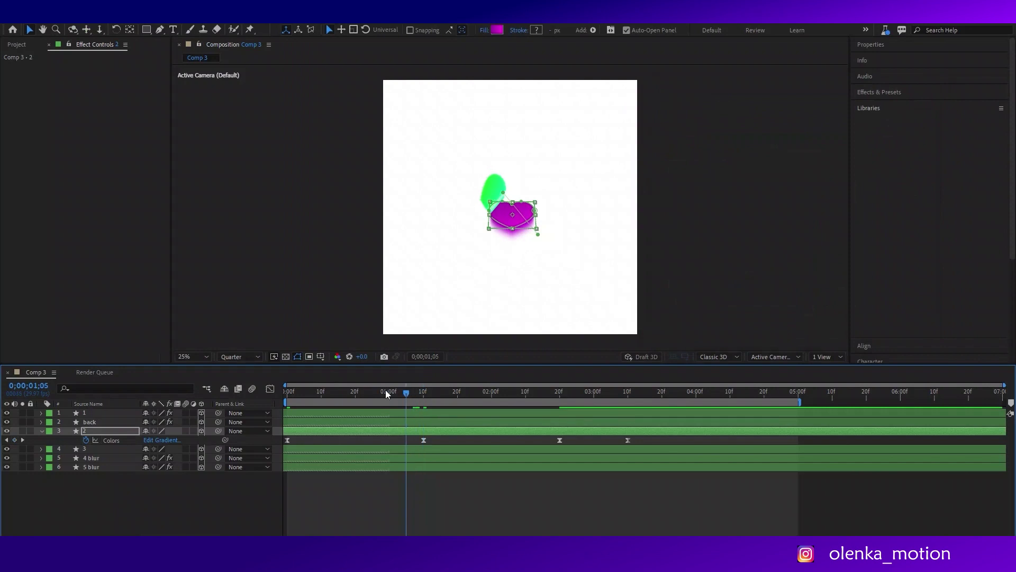
pyautogui.click(498, 29)
pyautogui.click(875, 148)
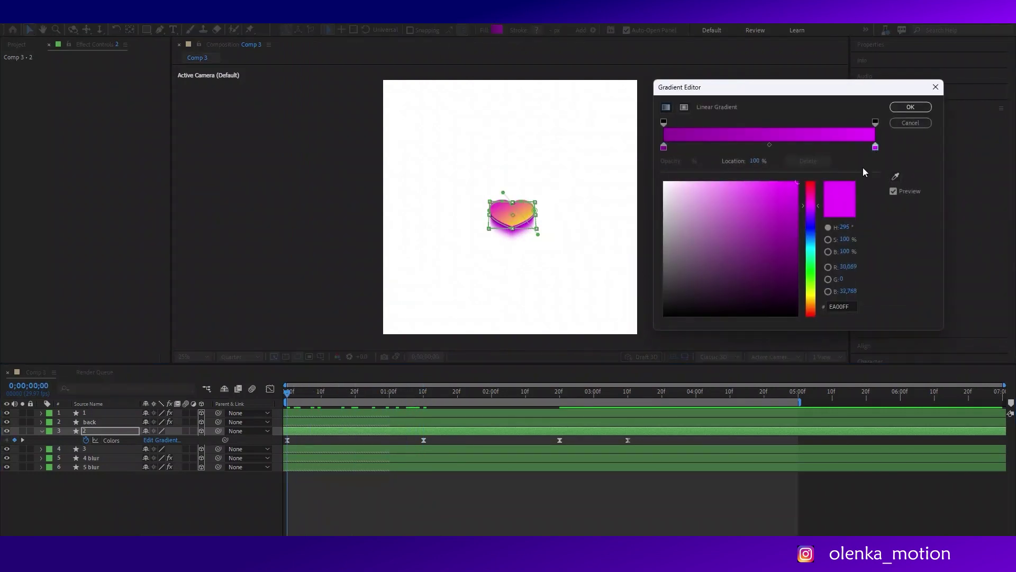
pyautogui.moveTo(801, 184); pyautogui.dragTo(796, 230)
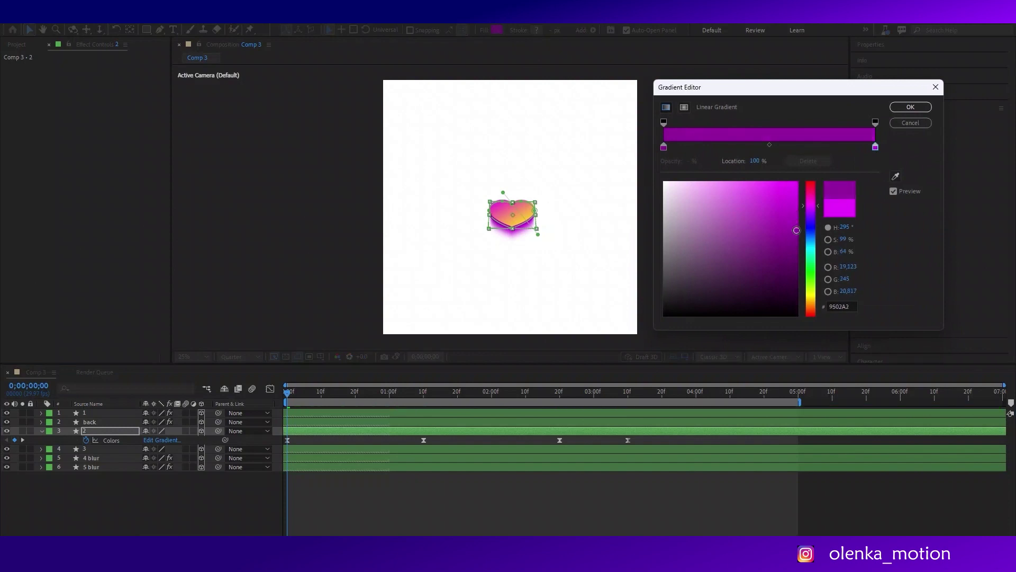
pyautogui.click(910, 107)
pyautogui.click(244, 484)
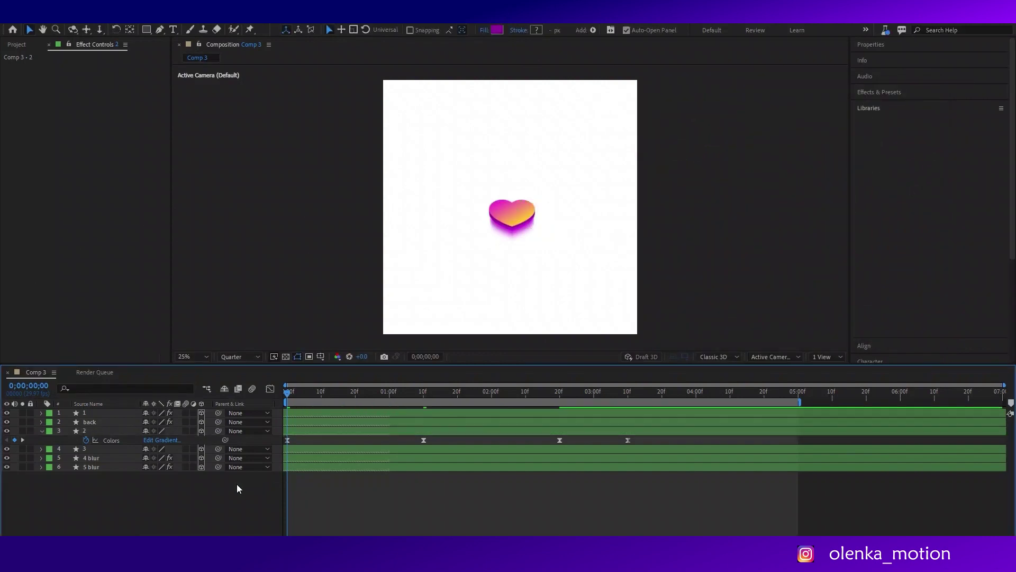
# - Preview the heart animation and scrub back to the start
pyautogui.press('space')
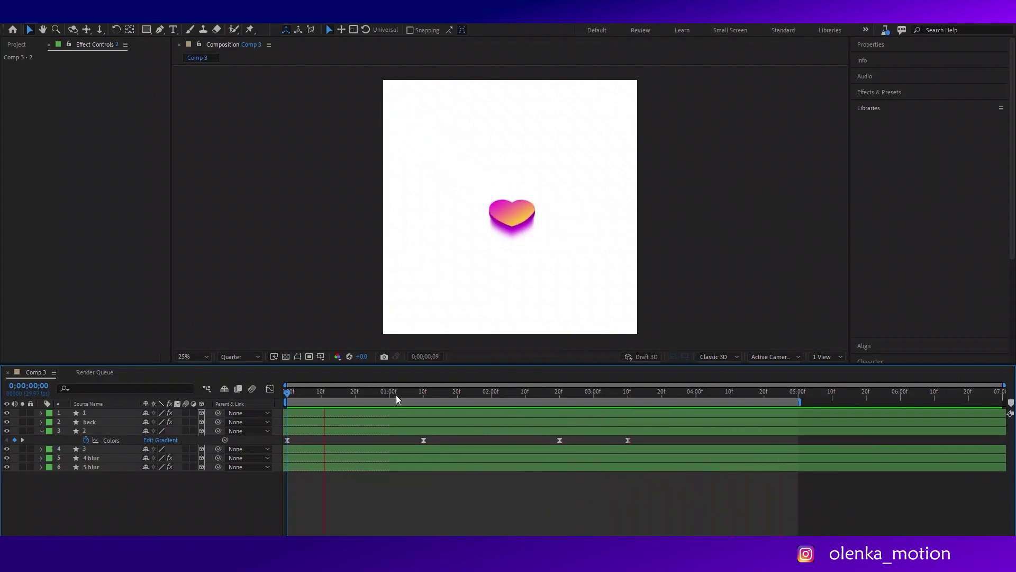
pyautogui.press('space')
pyautogui.press('space')
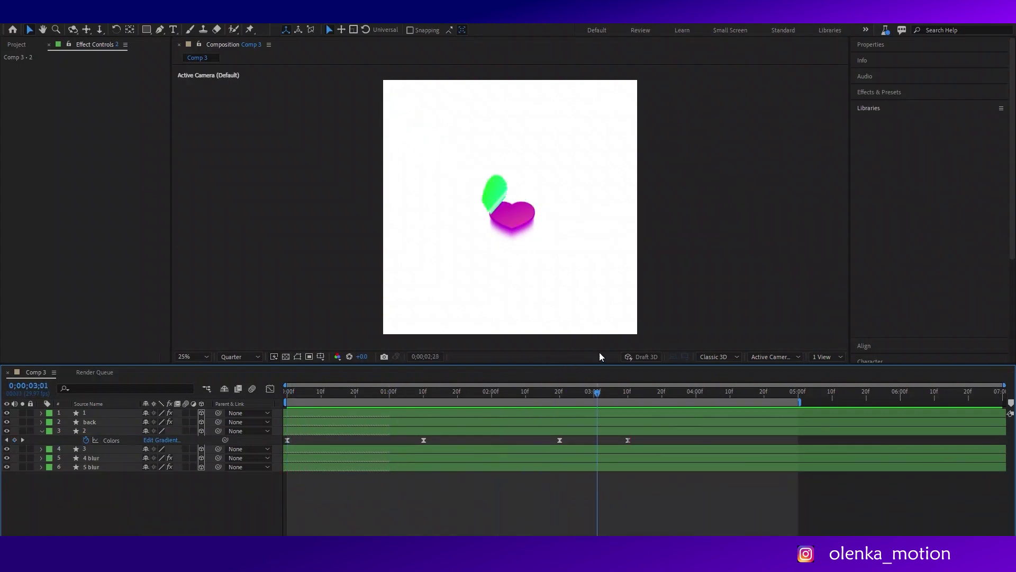
pyautogui.press('space')
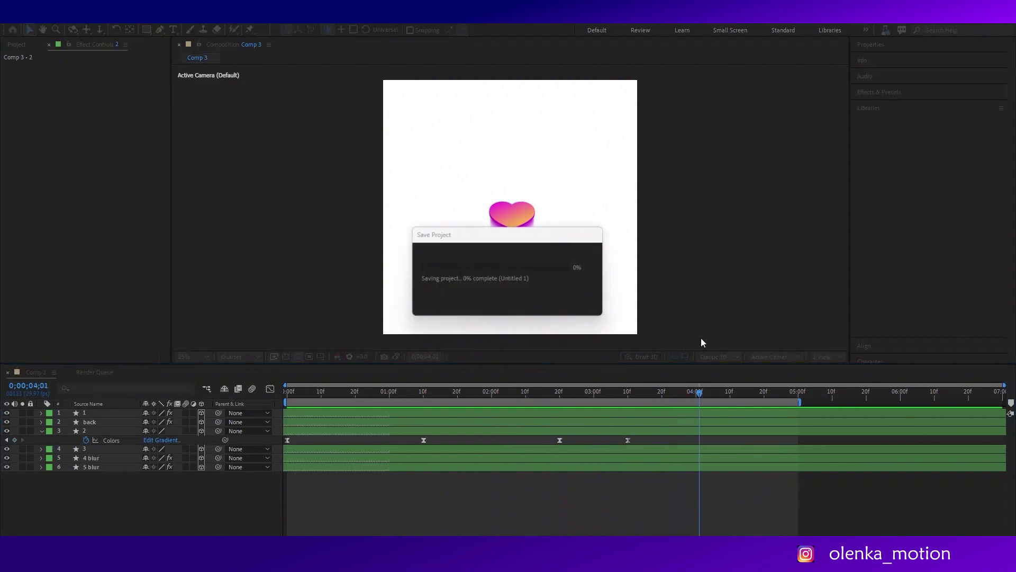
pyautogui.click(693, 393)
pyautogui.moveTo(694, 398); pyautogui.dragTo(255, 402)
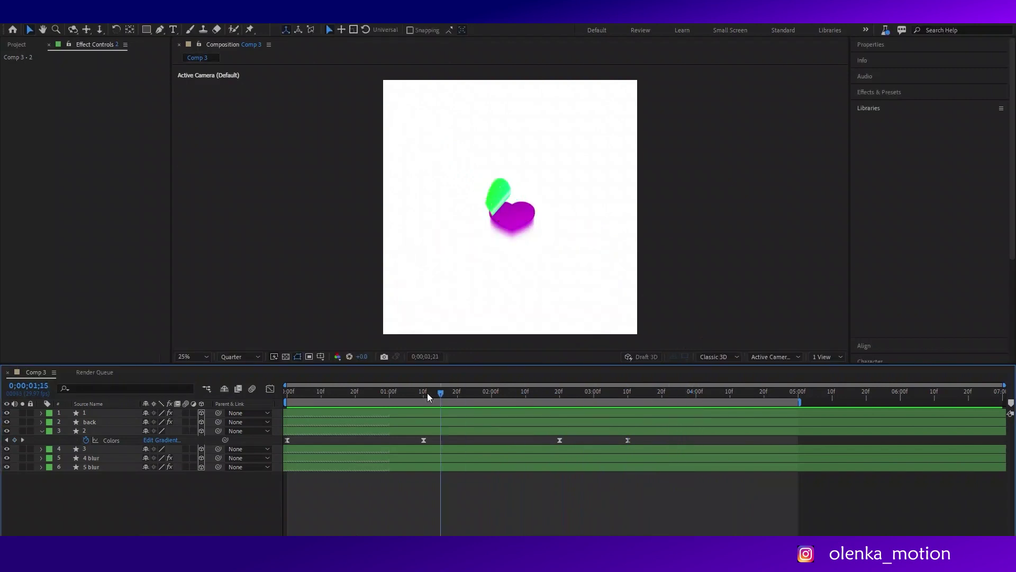
# - Set the 4 blur layer's gradient first stop to yellow F7DE0F
pyautogui.click(91, 457)
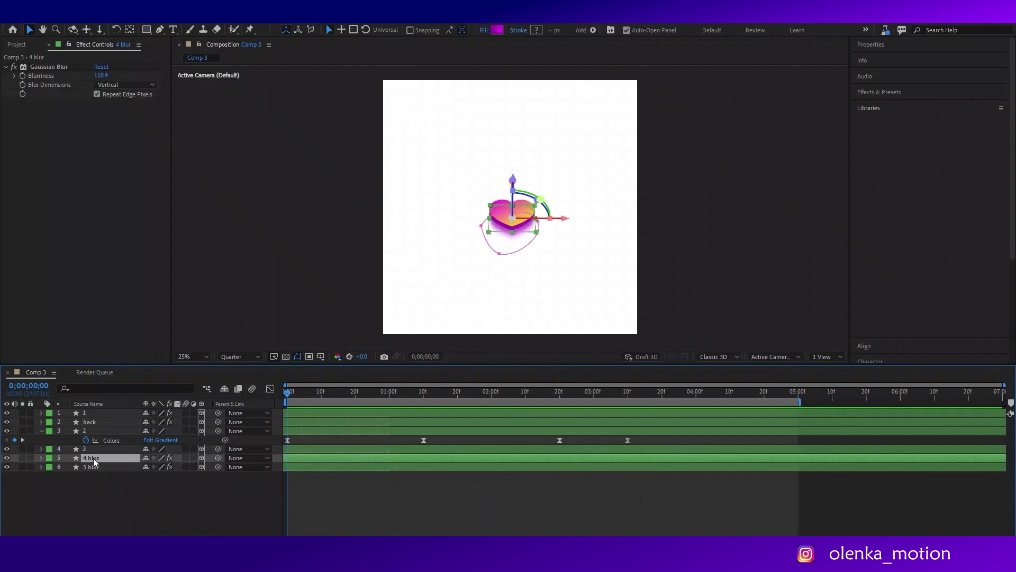
pyautogui.click(500, 30)
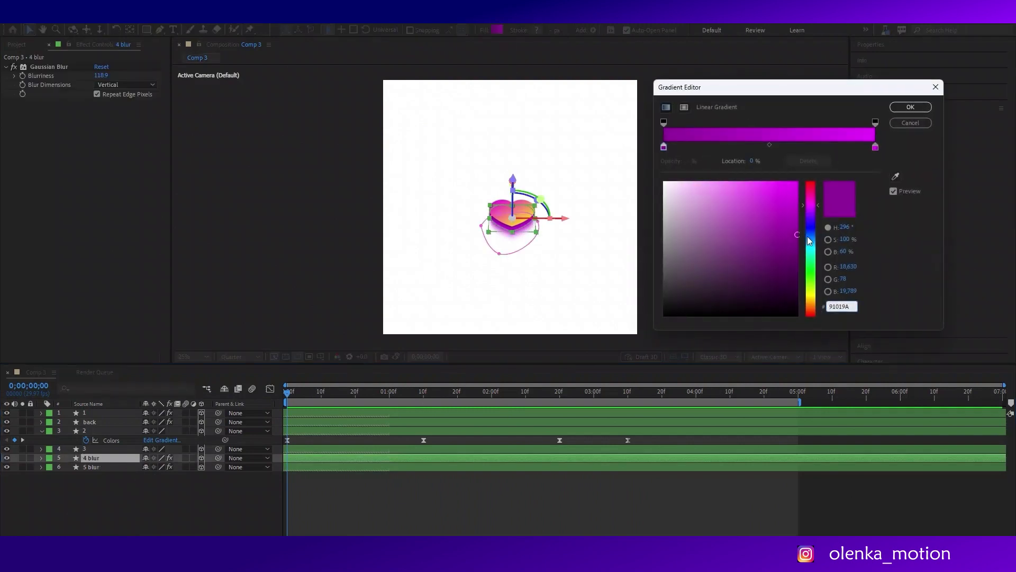
pyautogui.write('F7DE0F')
pyautogui.press('Return')
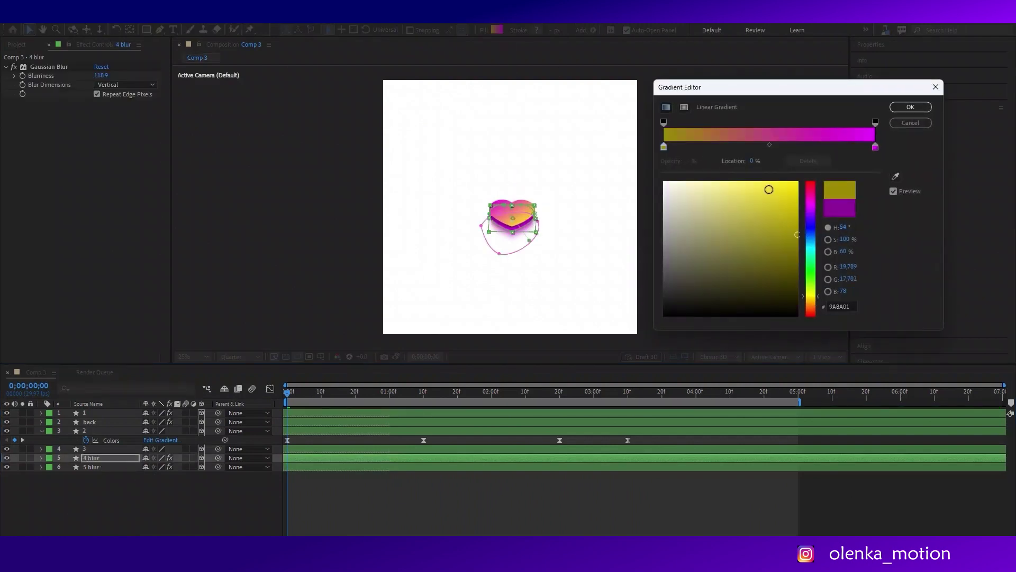
pyautogui.click(909, 107)
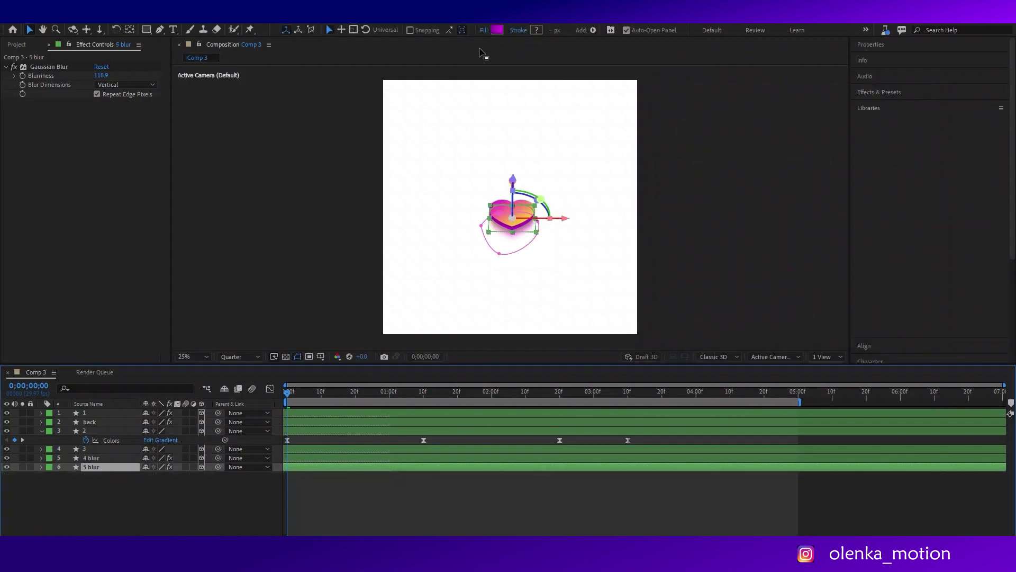
# - Make the 5 blur gradient's first stop yellow FFE400, then preview the heart animation
pyautogui.click(496, 29)
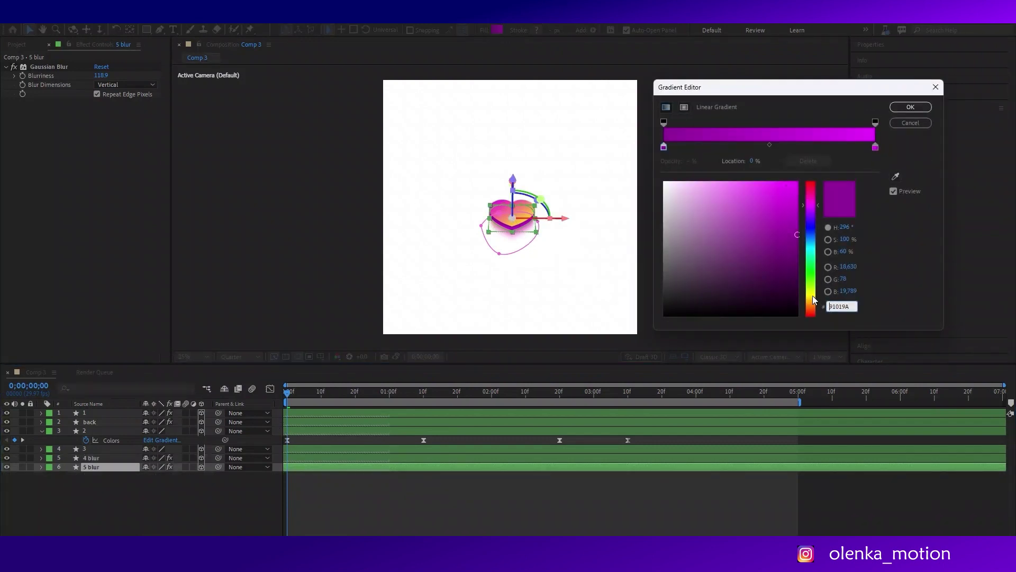
pyautogui.click(813, 295)
pyautogui.moveTo(788, 181); pyautogui.dragTo(800, 181)
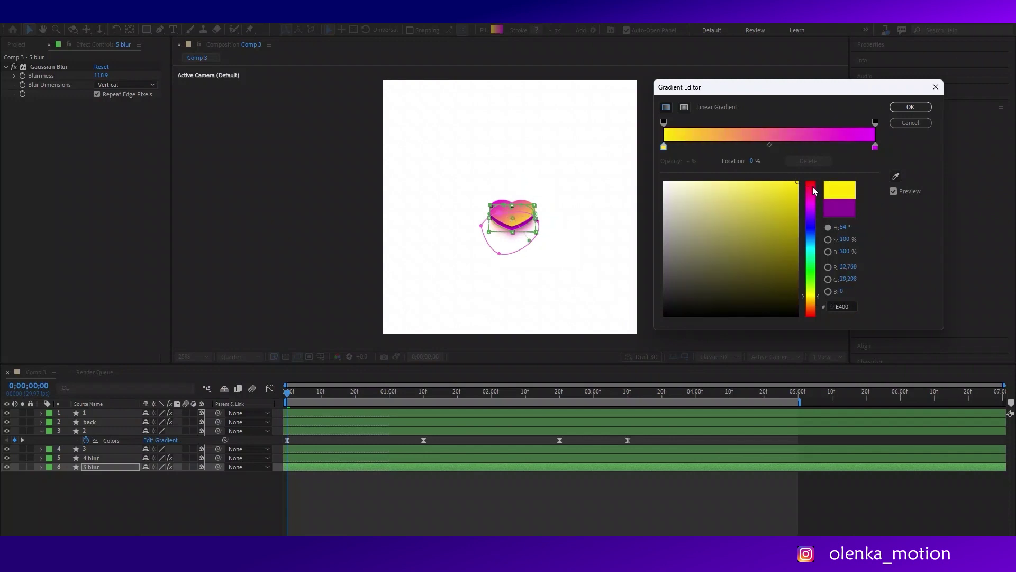
pyautogui.click(903, 108)
pyautogui.click(208, 506)
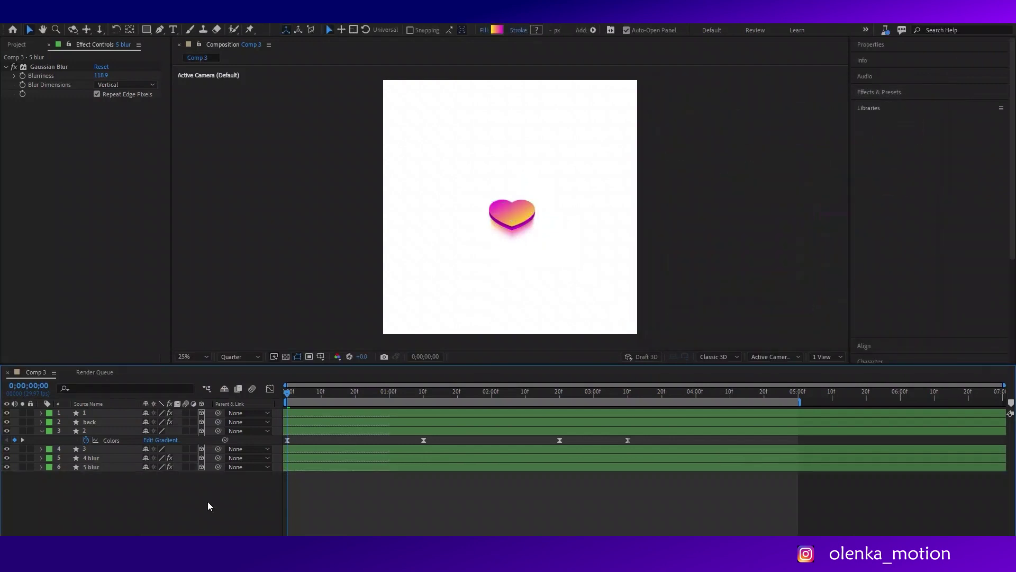
pyautogui.press('space')
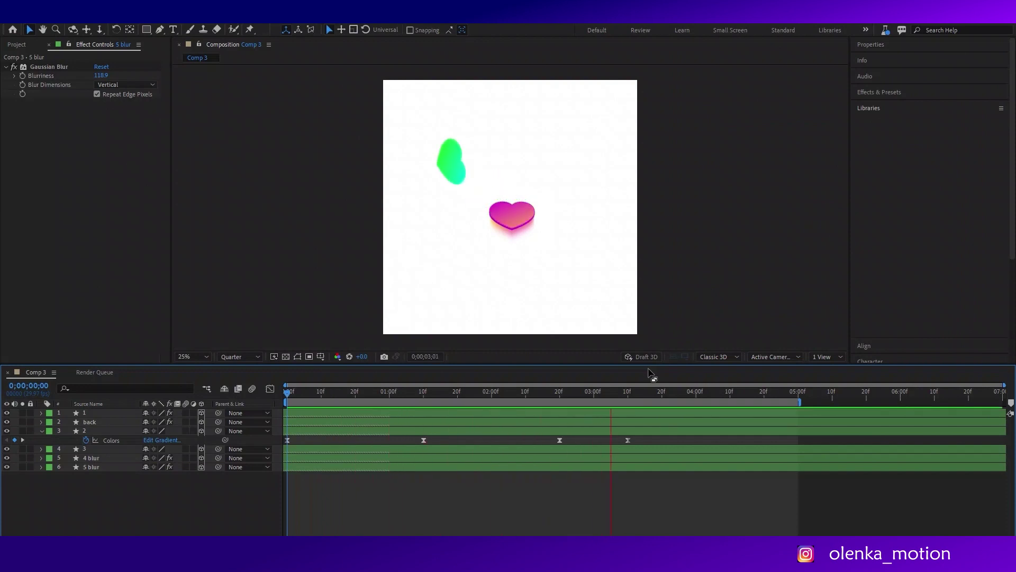
# - Add composition markers 1 and 2 at 0;00;02;20 and 0;00;03;10, using layer 1's Fold Position keyframes
pyautogui.moveTo(290, 396)
pyautogui.mouseDown()
pyautogui.moveTo(616, 400)
pyautogui.moveTo(450, 424)
pyautogui.moveTo(592, 420)
pyautogui.moveTo(567, 433)
pyautogui.mouseUp()
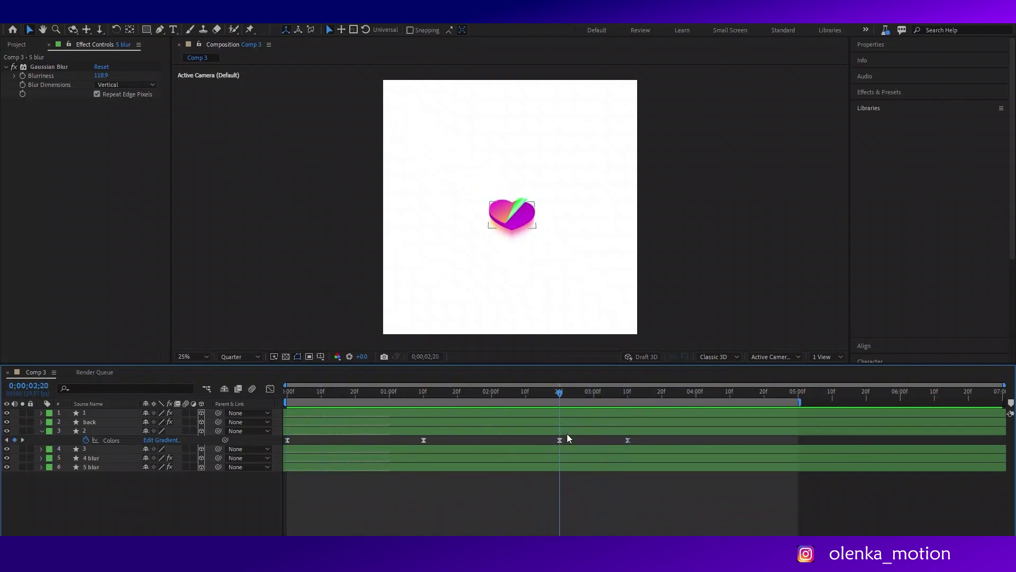
pyautogui.click(574, 410)
pyautogui.press('u')
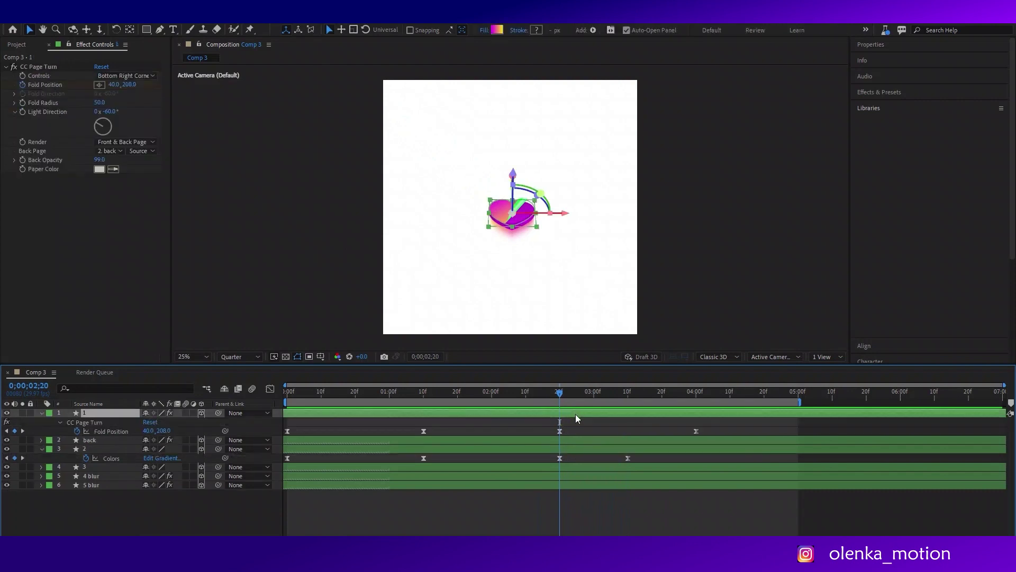
pyautogui.click(1010, 402)
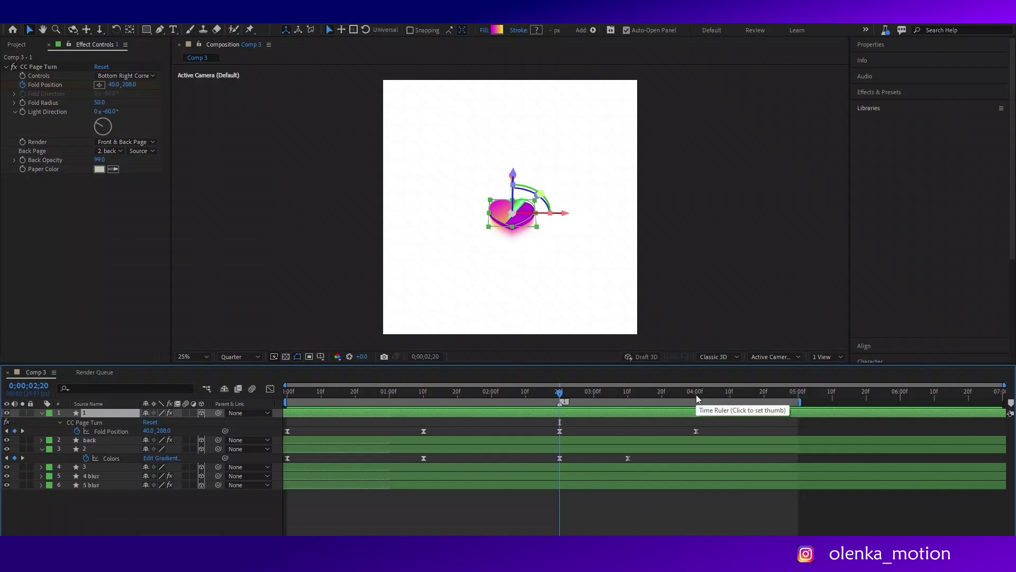
pyautogui.click(627, 393)
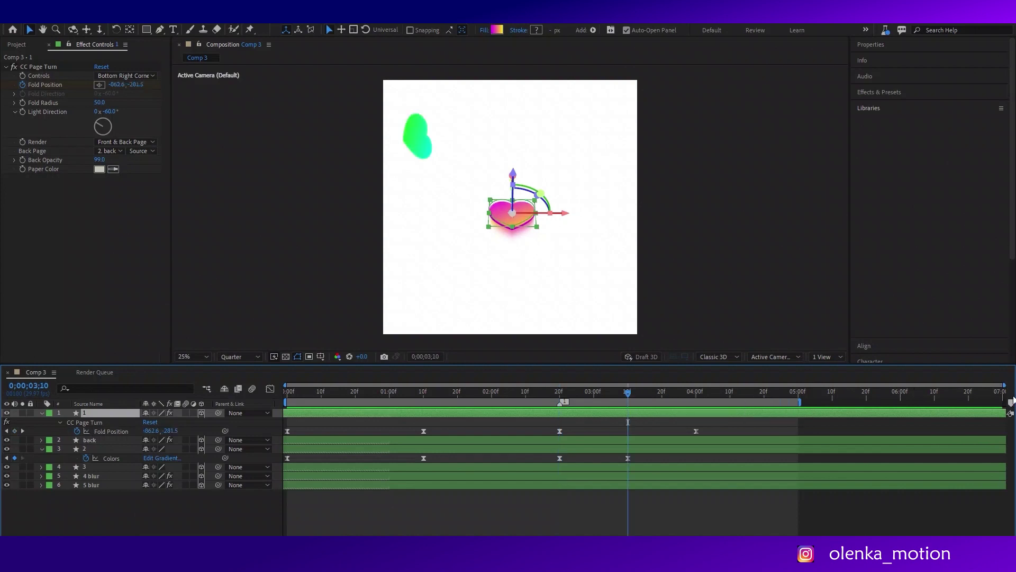
pyautogui.click(1011, 404)
pyautogui.moveTo(628, 394); pyautogui.dragTo(560, 394)
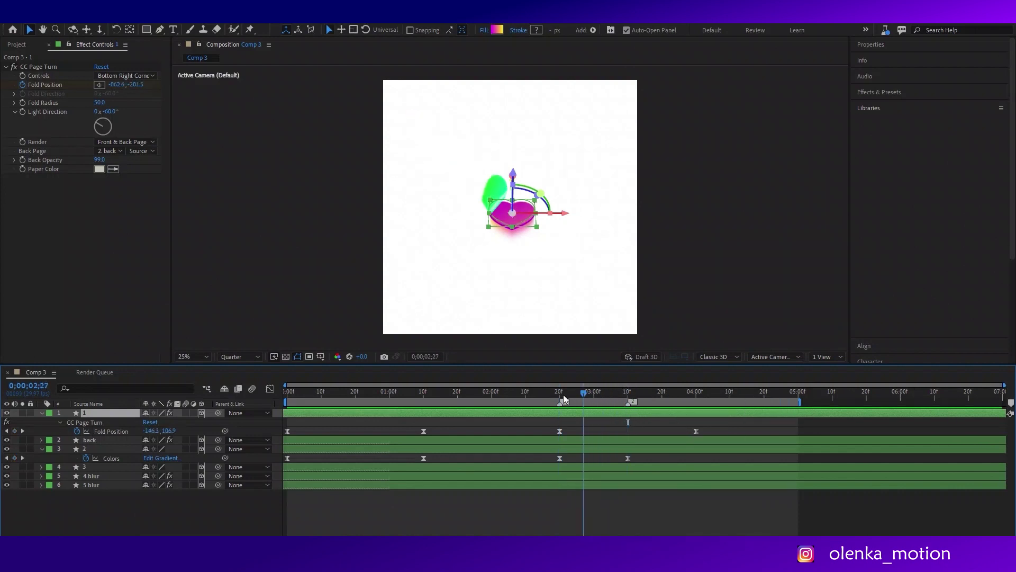
# - Select layers 2 through 5 blur together
pyautogui.click(89, 447)
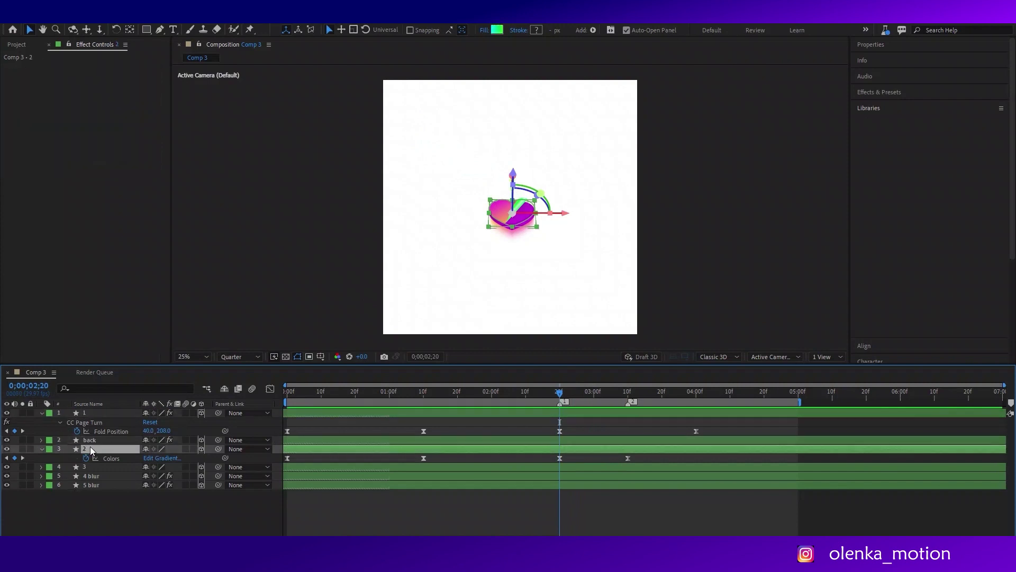
pyautogui.click(94, 486)
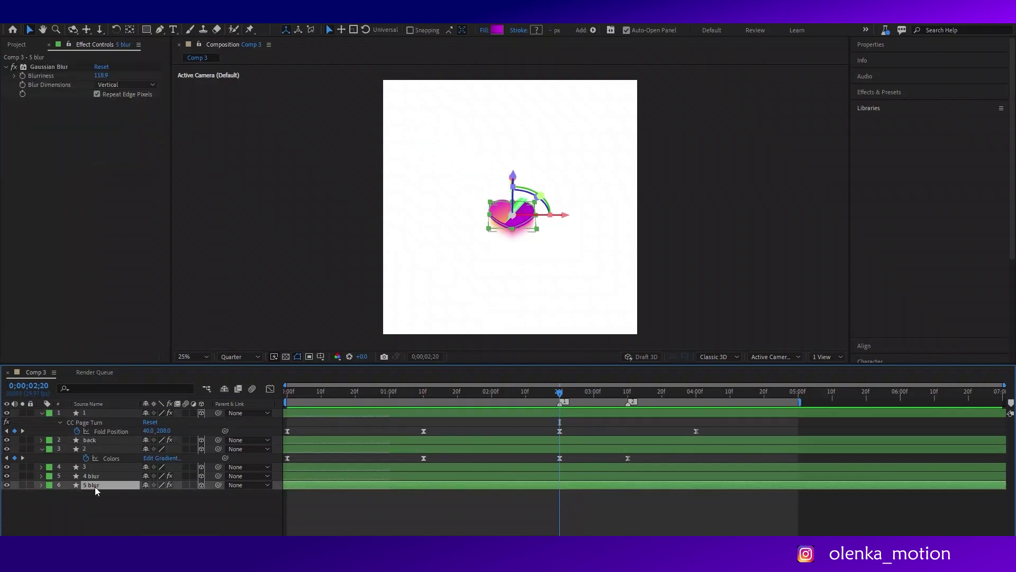
pyautogui.keyDown('shift'); pyautogui.click(94, 448); pyautogui.keyUp('shift')
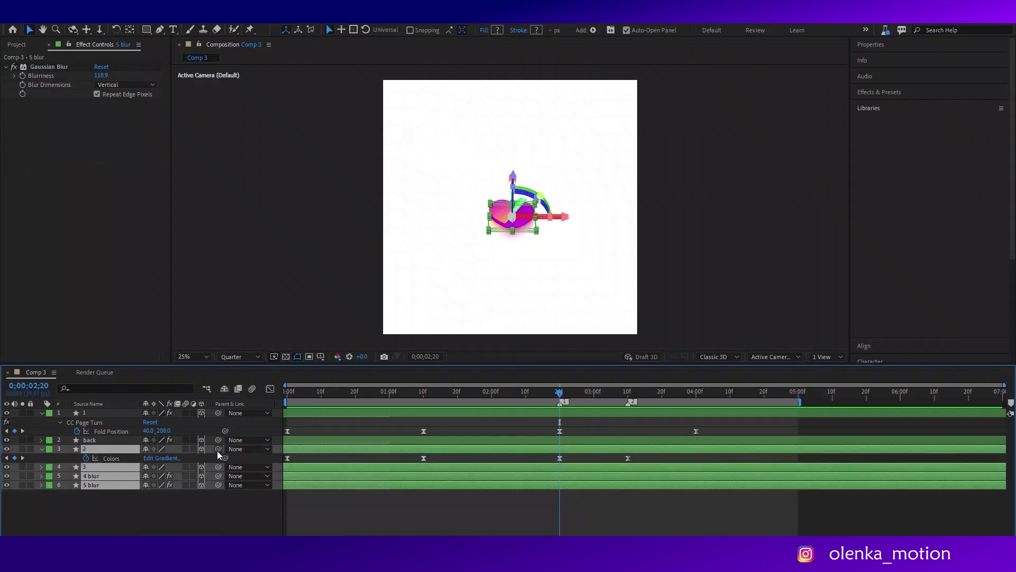
# - Parent layers 3, 4 blur and 5 blur to layer 2 and keyframe its Position at 0;00;02;20
pyautogui.moveTo(217, 450); pyautogui.dragTo(119, 452)
pyautogui.click(91, 449)
pyautogui.press('p')
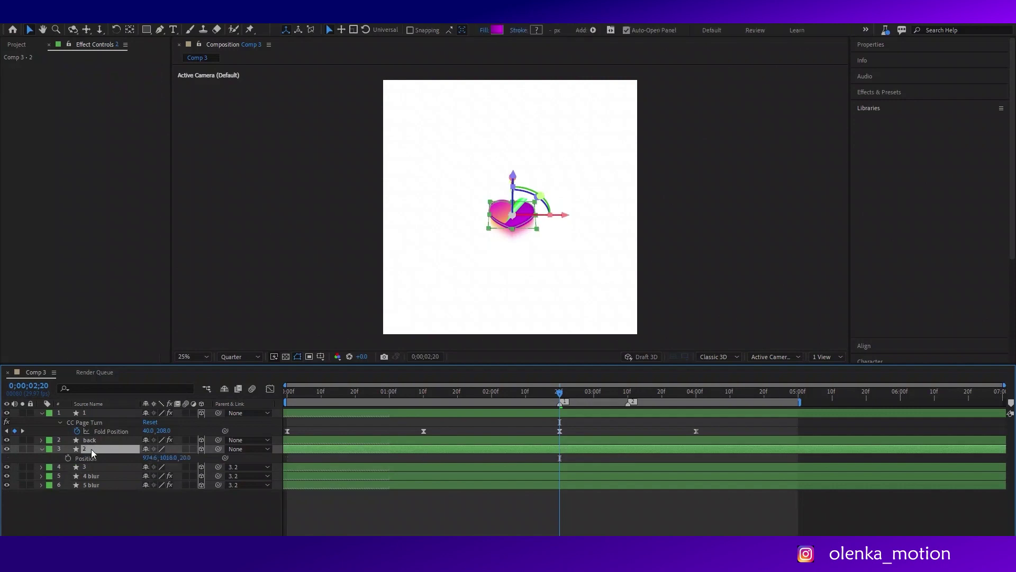
pyautogui.click(68, 458)
# - Keyframe layer 2's Position Z to 0 at 0;00;03;10 and scrub back to check the motion
pyautogui.moveTo(561, 393); pyautogui.dragTo(629, 396)
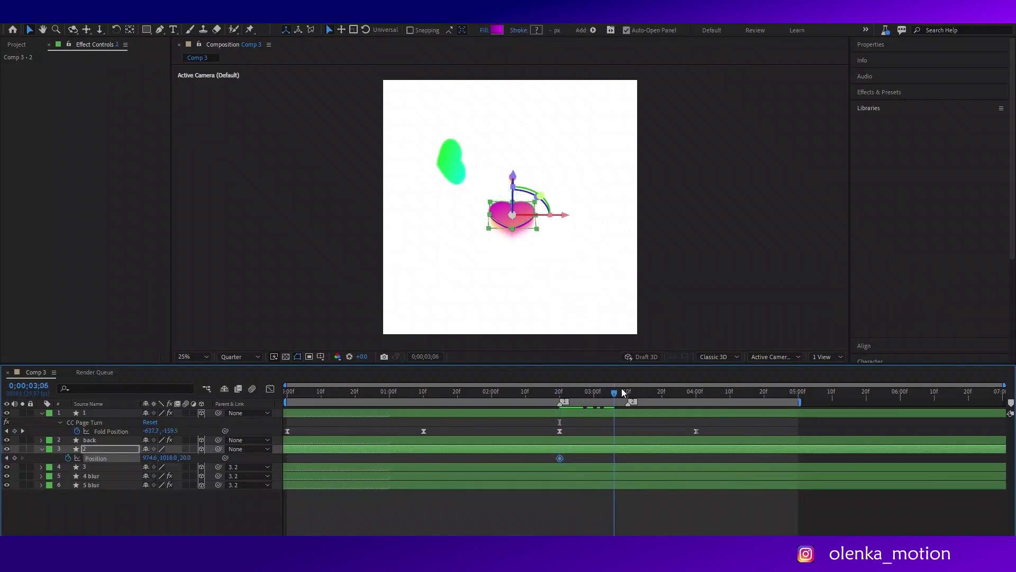
pyautogui.click(627, 438)
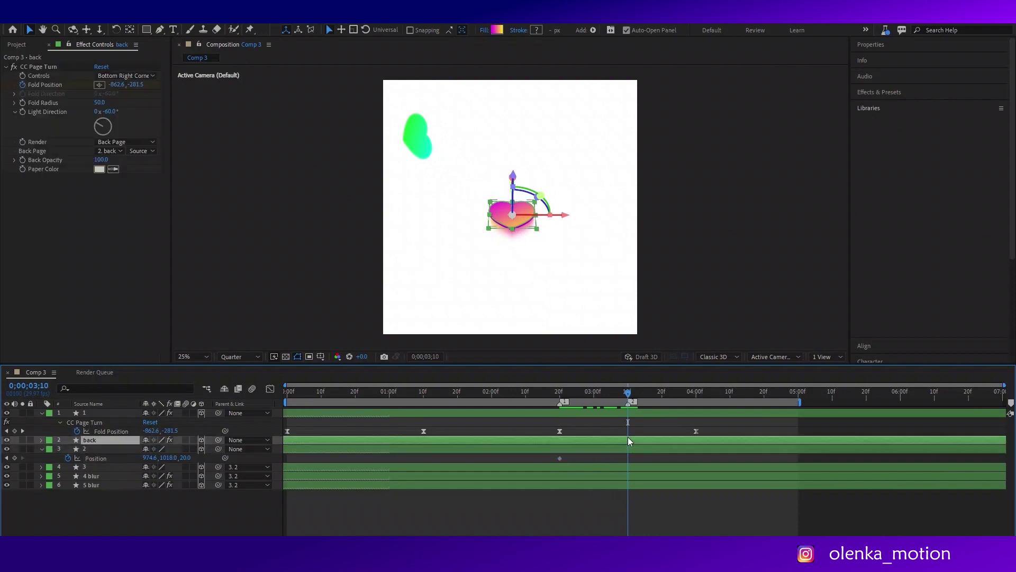
pyautogui.press('p')
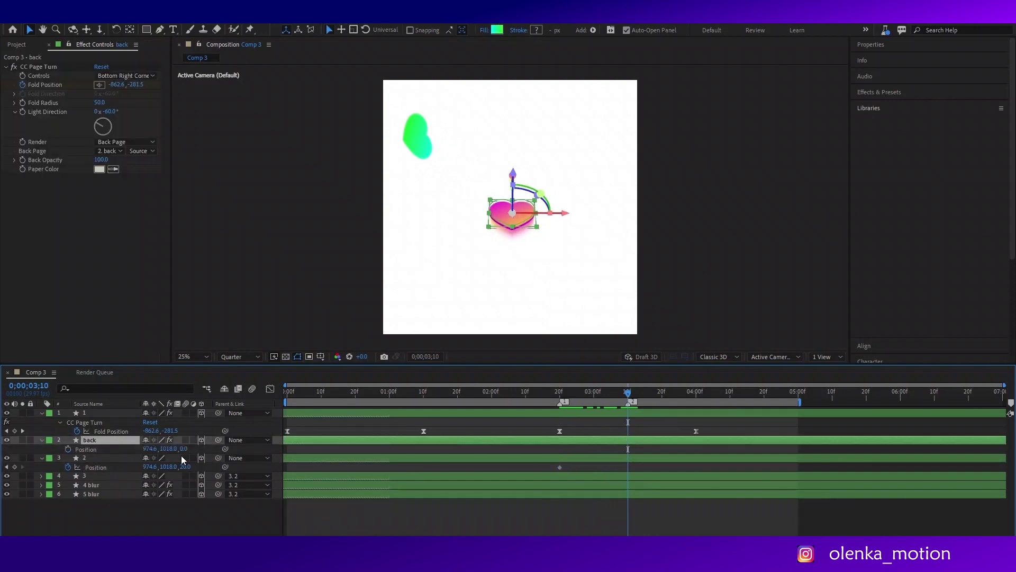
pyautogui.click(186, 466)
pyautogui.click(205, 465)
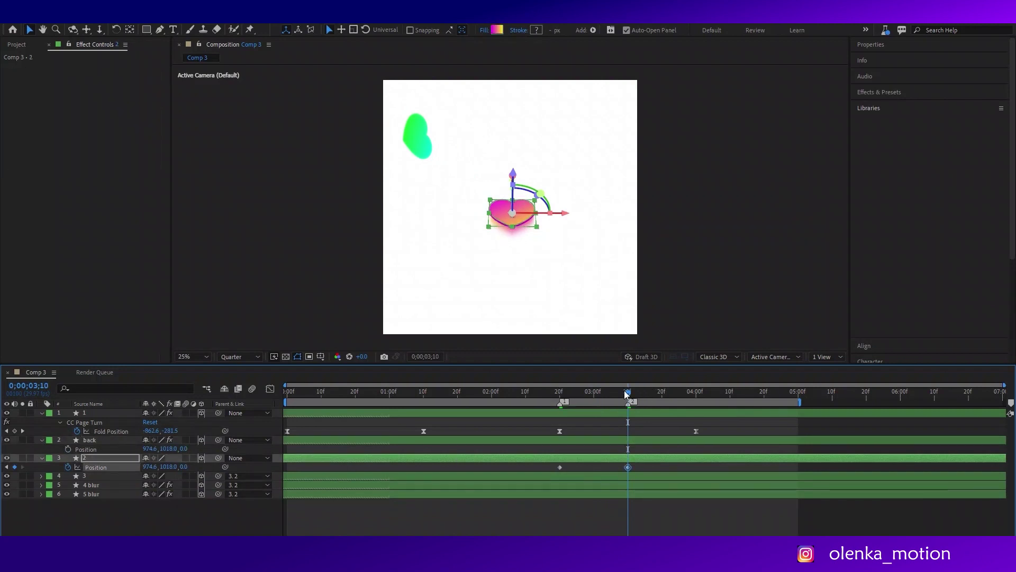
pyautogui.moveTo(625, 392); pyautogui.dragTo(542, 393)
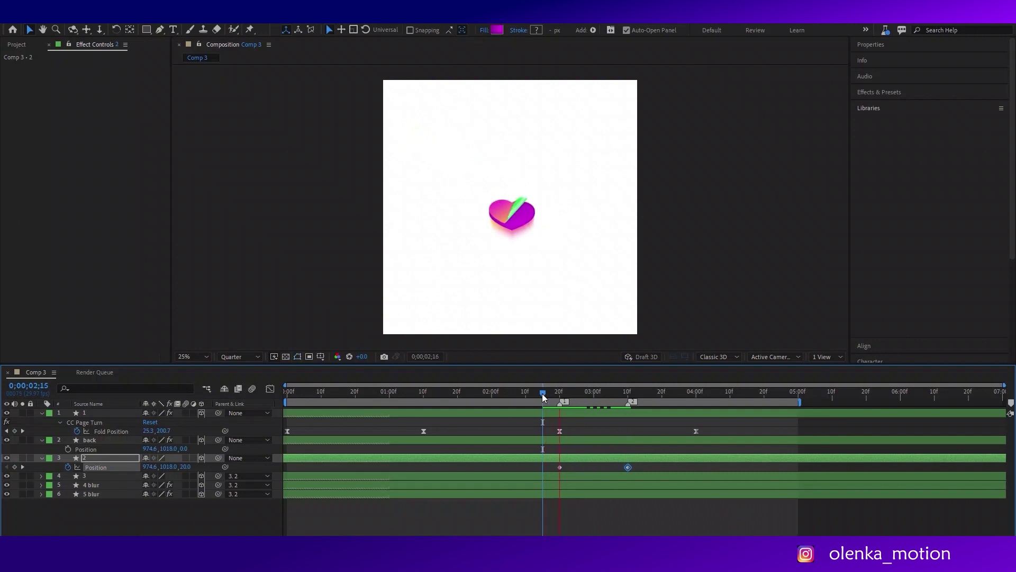
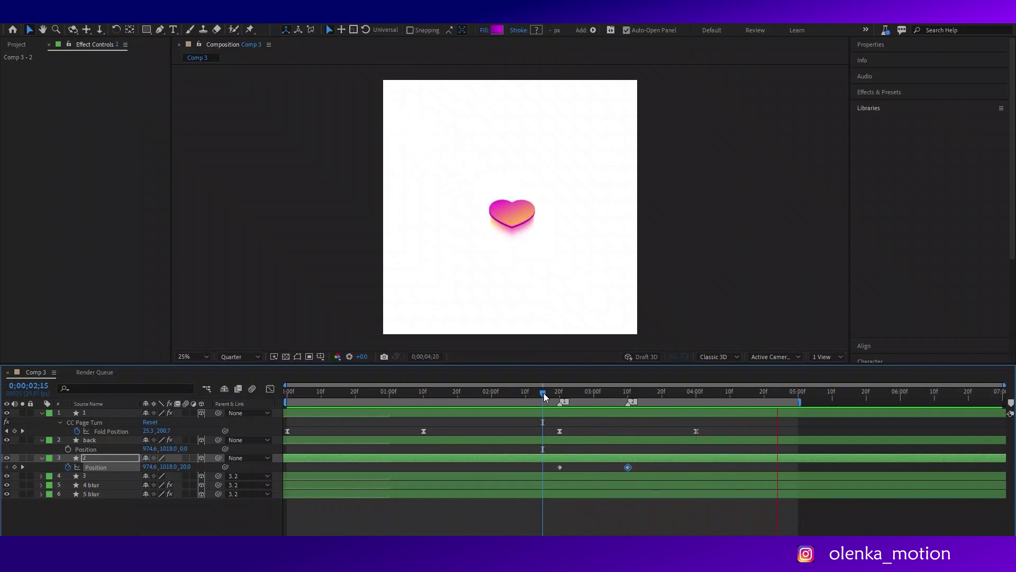
# - Set the parent of layers 3, 4 blur and 5 blur to None, then preview the animation
pyautogui.moveTo(544, 392); pyautogui.dragTo(560, 403)
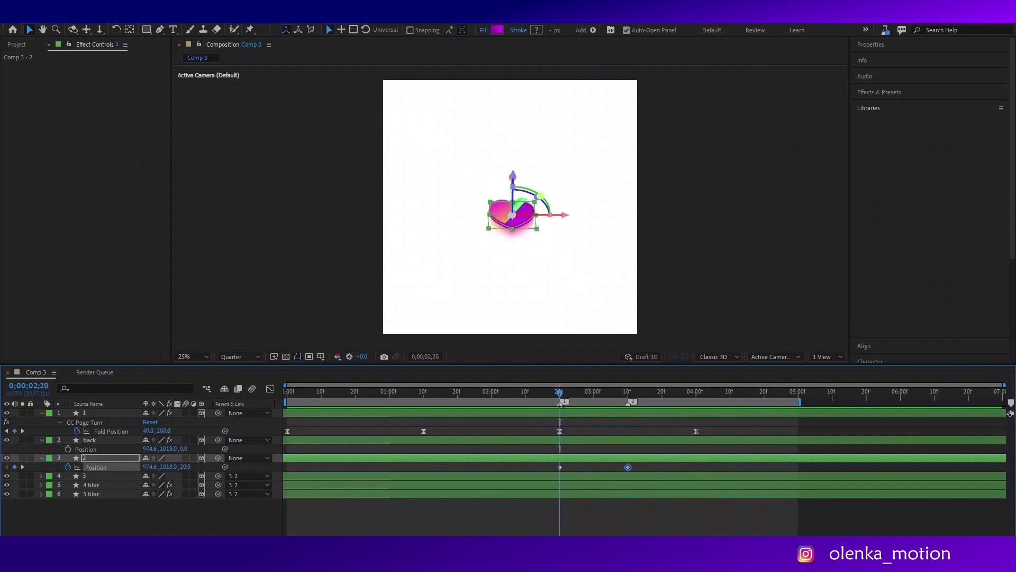
pyautogui.click(109, 477)
pyautogui.keyDown('shift'); pyautogui.click(103, 493); pyautogui.keyUp('shift')
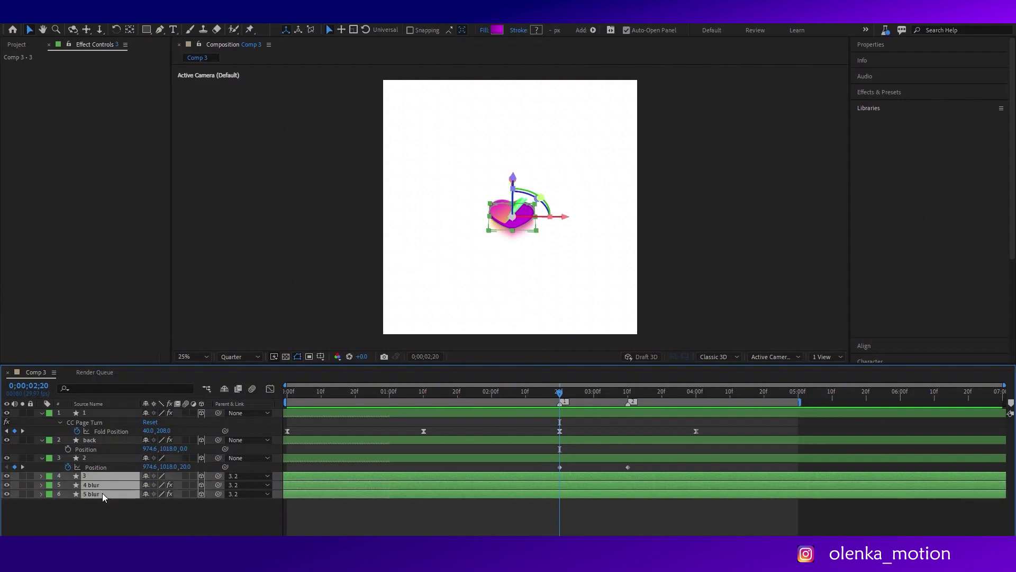
pyautogui.click(240, 477)
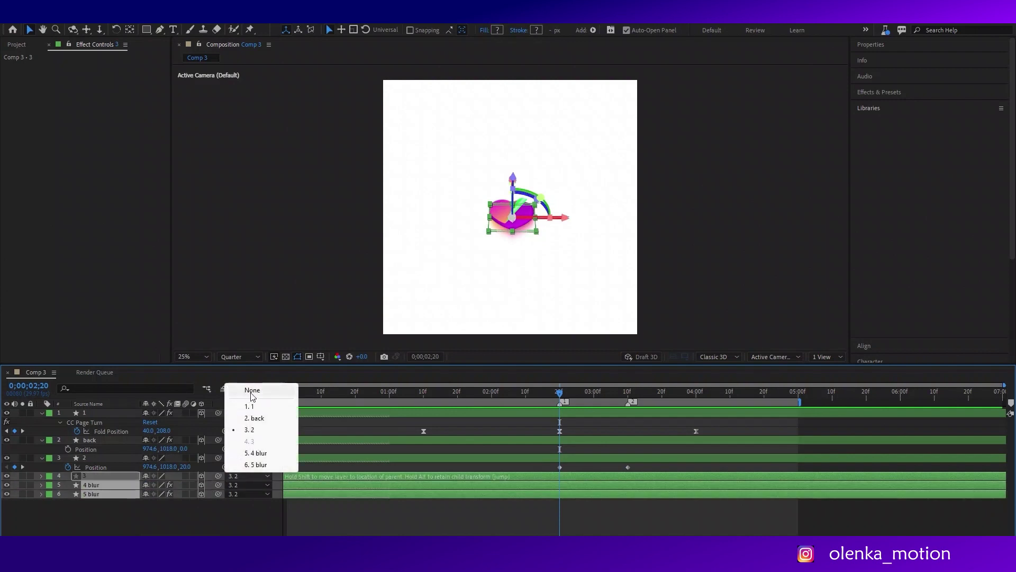
pyautogui.click(253, 392)
pyautogui.click(523, 522)
pyautogui.press('space')
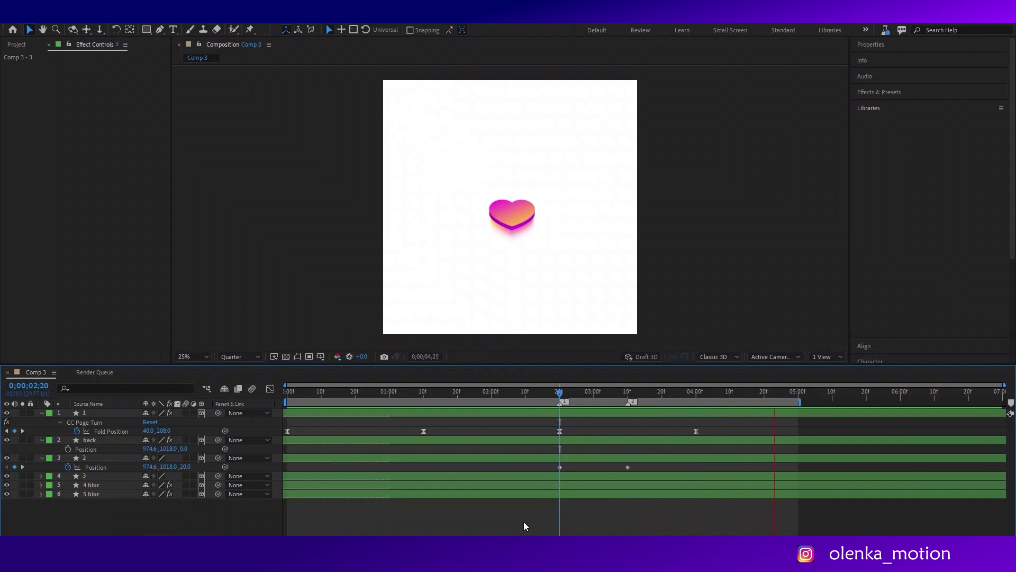
# - Preview the animation, then reveal layer 2's keyframed gradient Colors and Position properties with U
pyautogui.click(558, 394)
pyautogui.moveTo(635, 467); pyautogui.dragTo(562, 463)
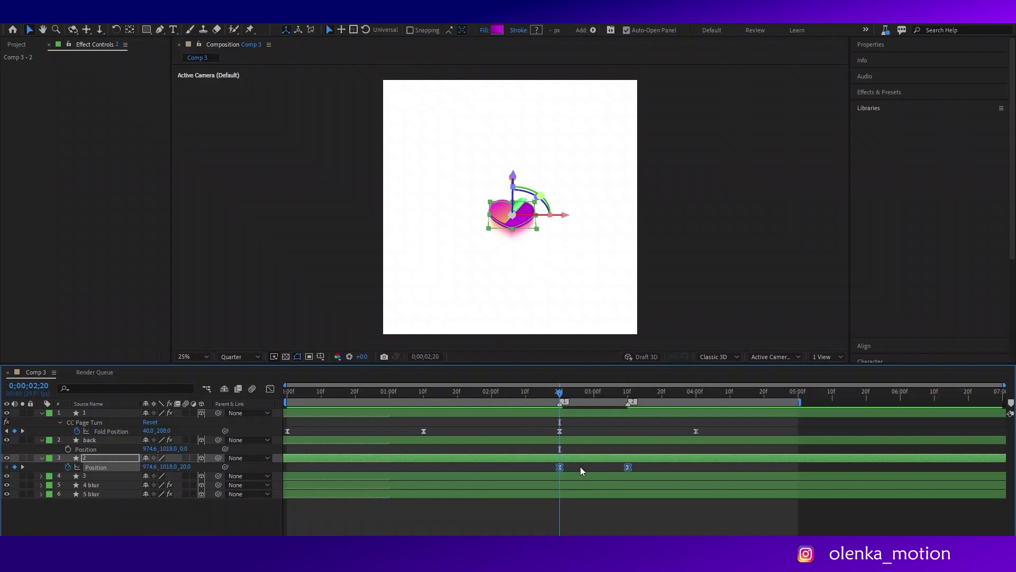
pyautogui.click(580, 465)
pyautogui.press('space')
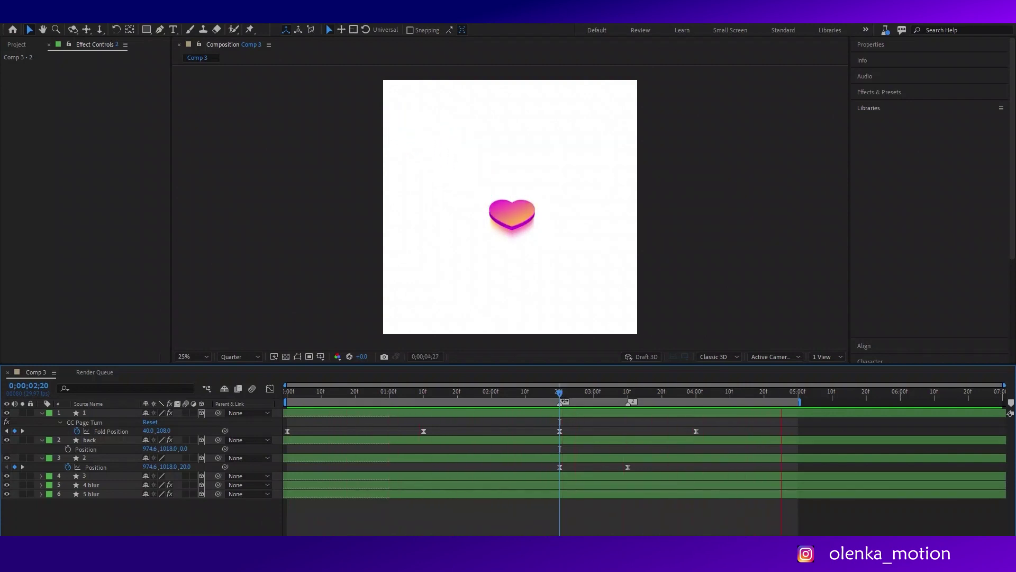
pyautogui.moveTo(559, 390)
pyautogui.mouseDown()
pyautogui.moveTo(792, 403)
pyautogui.moveTo(630, 427)
pyautogui.mouseUp()
pyautogui.click(769, 441)
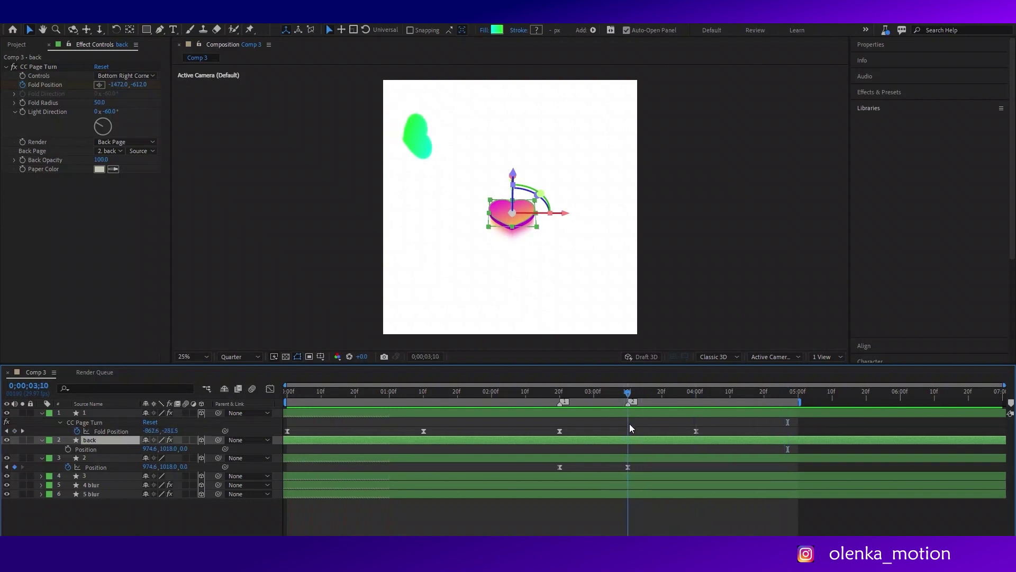
pyautogui.click(639, 458)
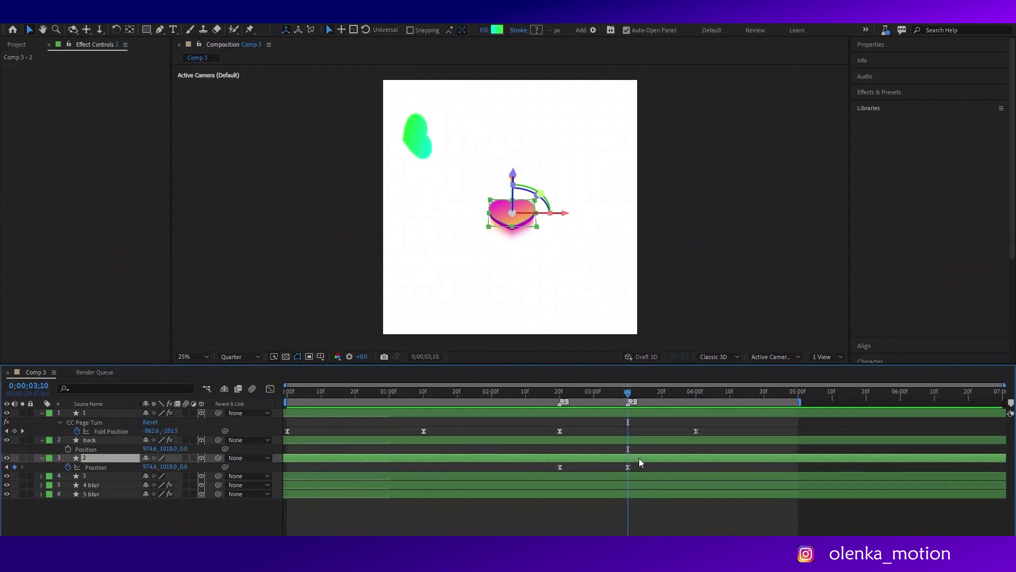
pyautogui.press('u')
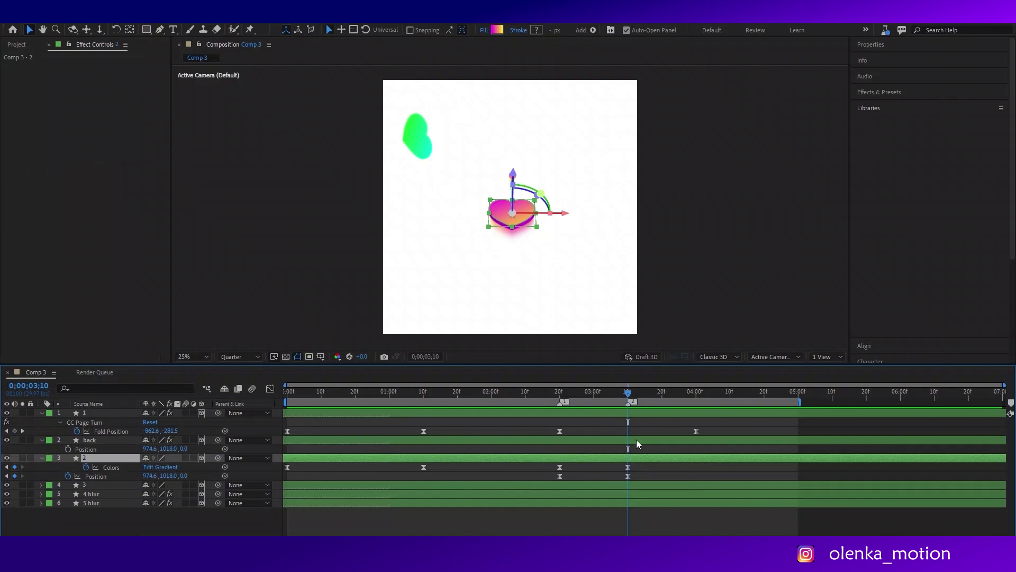
pyautogui.click(498, 29)
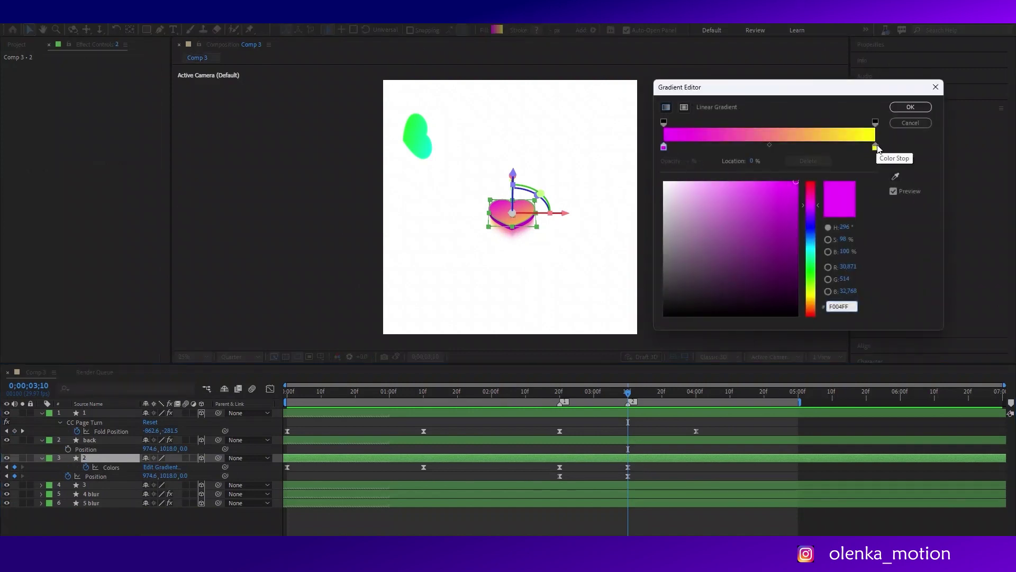
pyautogui.click(875, 147)
pyautogui.click(911, 107)
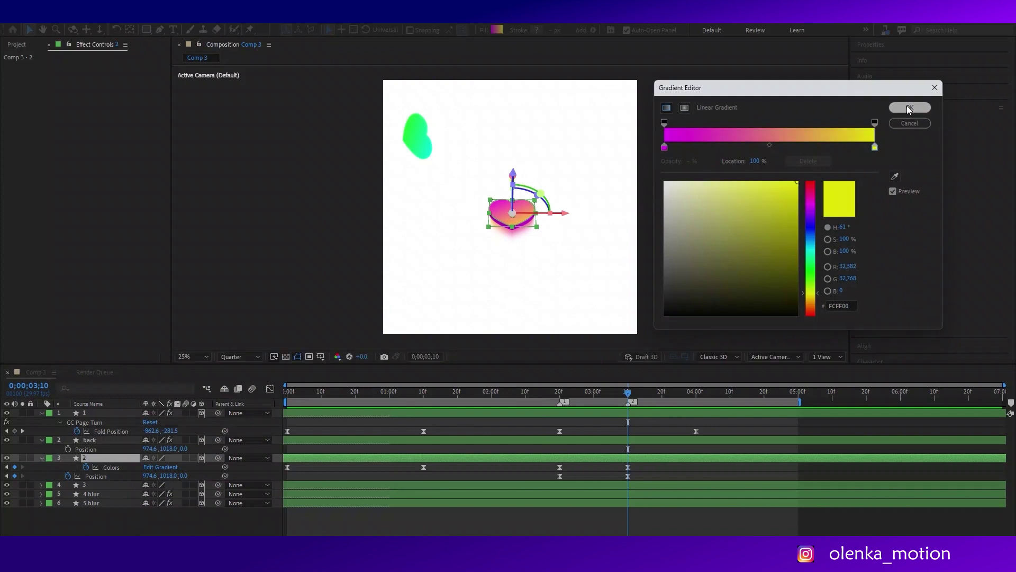
pyautogui.click(539, 233)
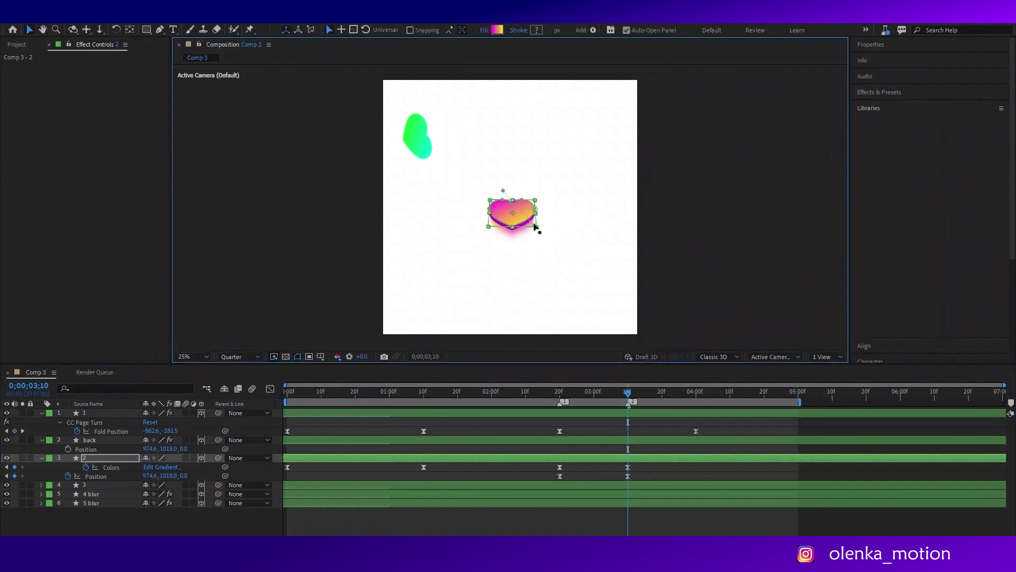
pyautogui.press('space')
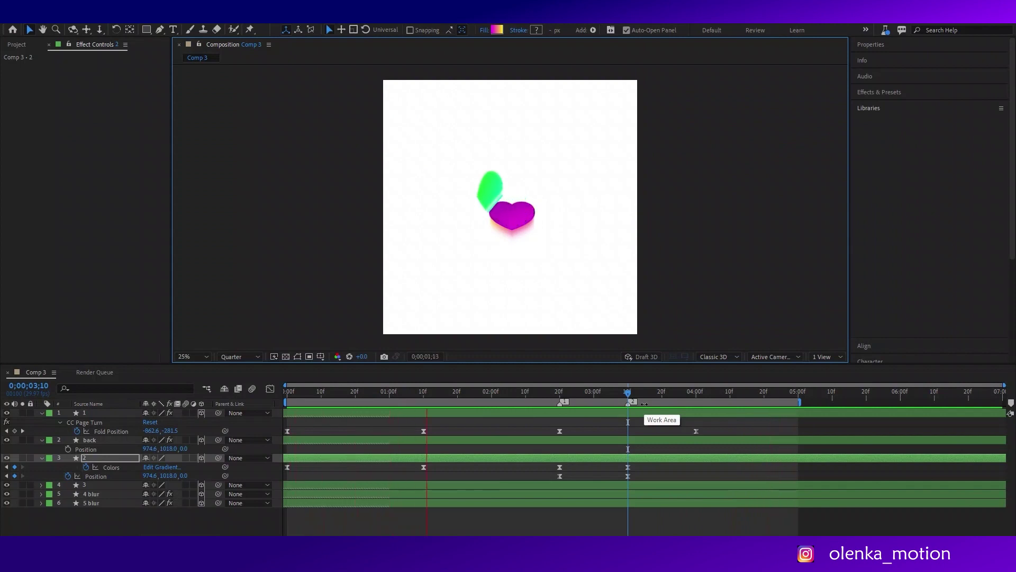
pyautogui.moveTo(629, 393); pyautogui.dragTo(282, 390)
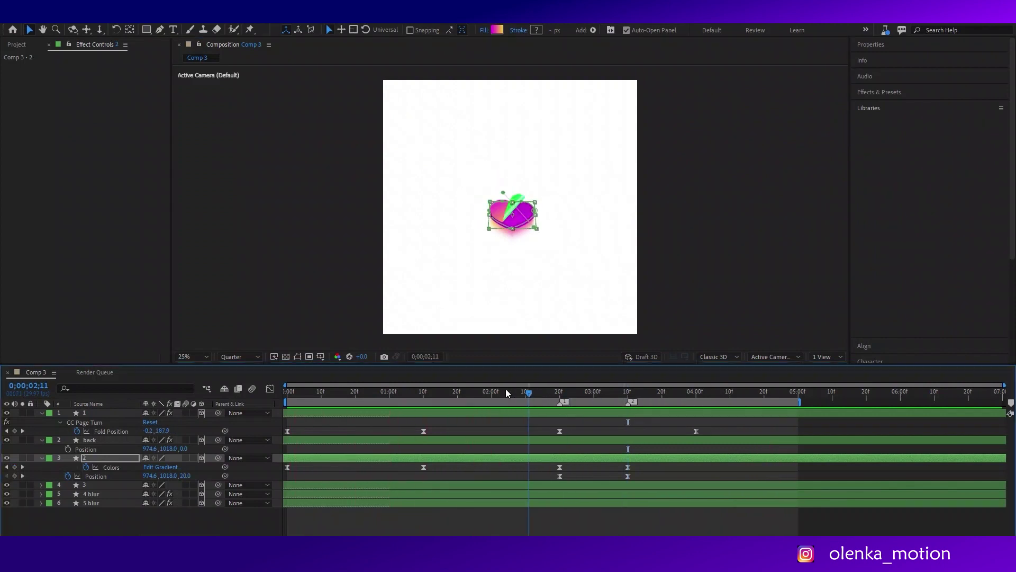
pyautogui.scroll(2, 512, 267)
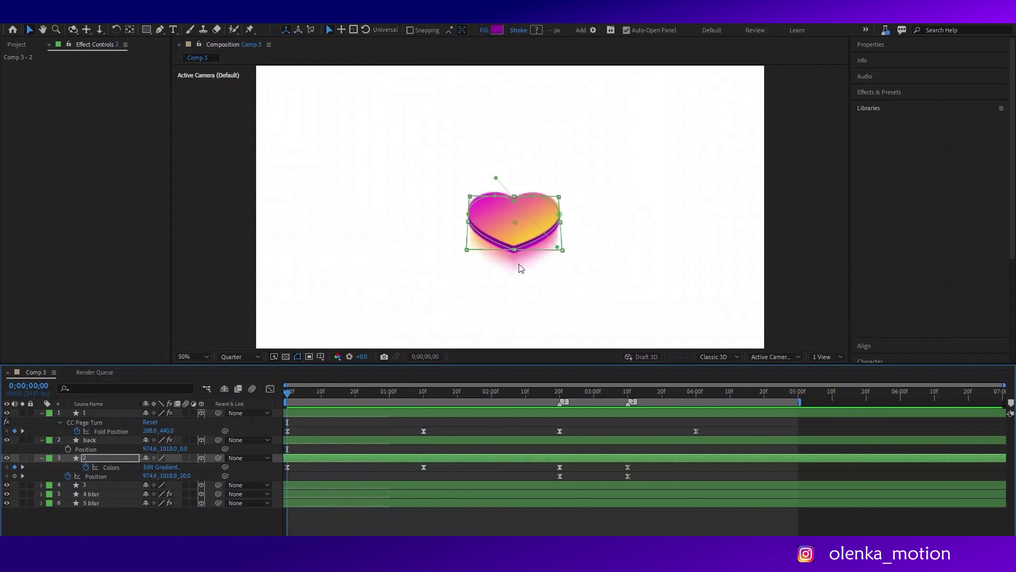
pyautogui.scroll(2, 523, 267)
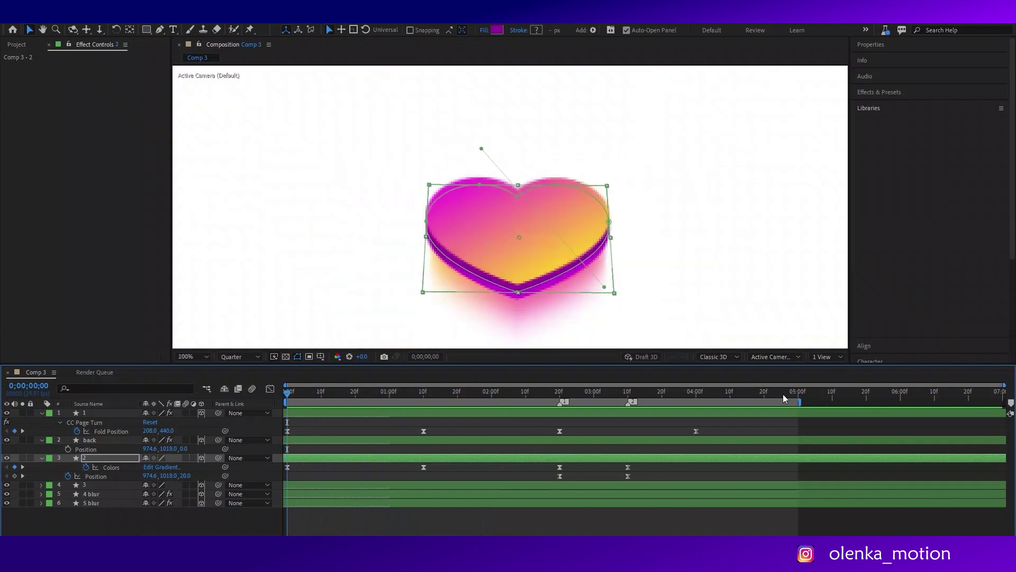
pyautogui.click(784, 394)
pyautogui.press('space')
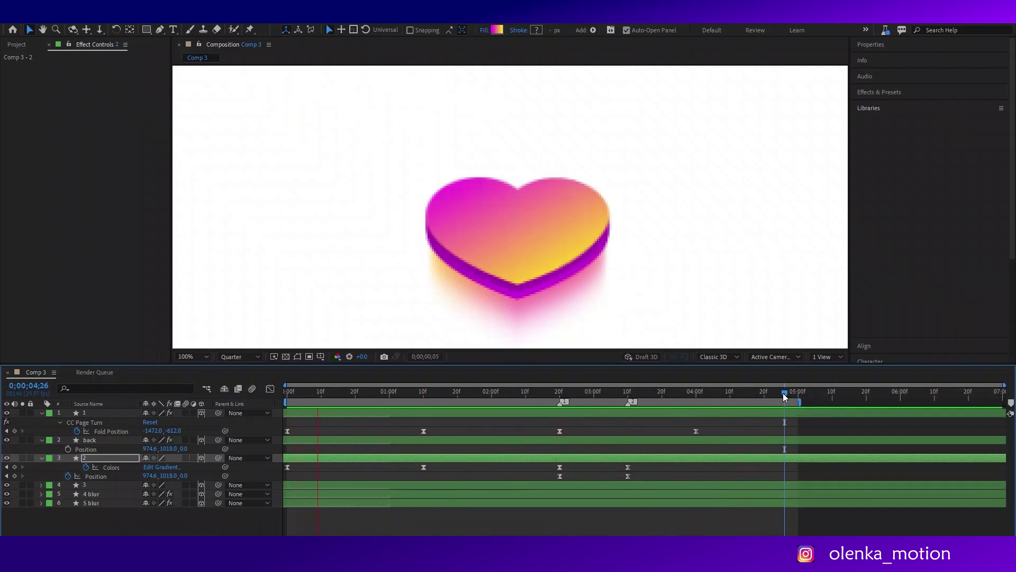
pyautogui.press('space')
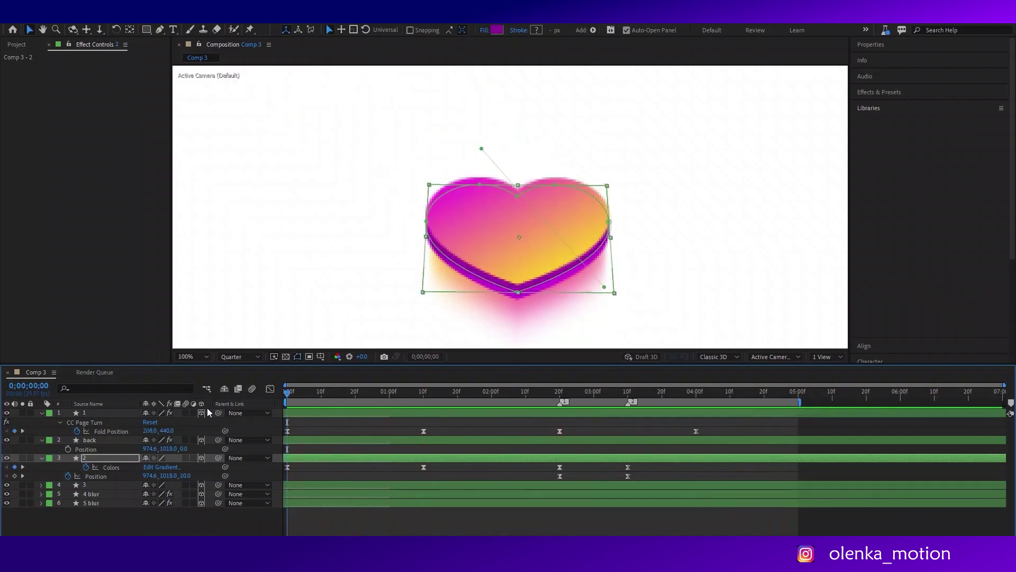
pyautogui.click(296, 457)
pyautogui.click(113, 468)
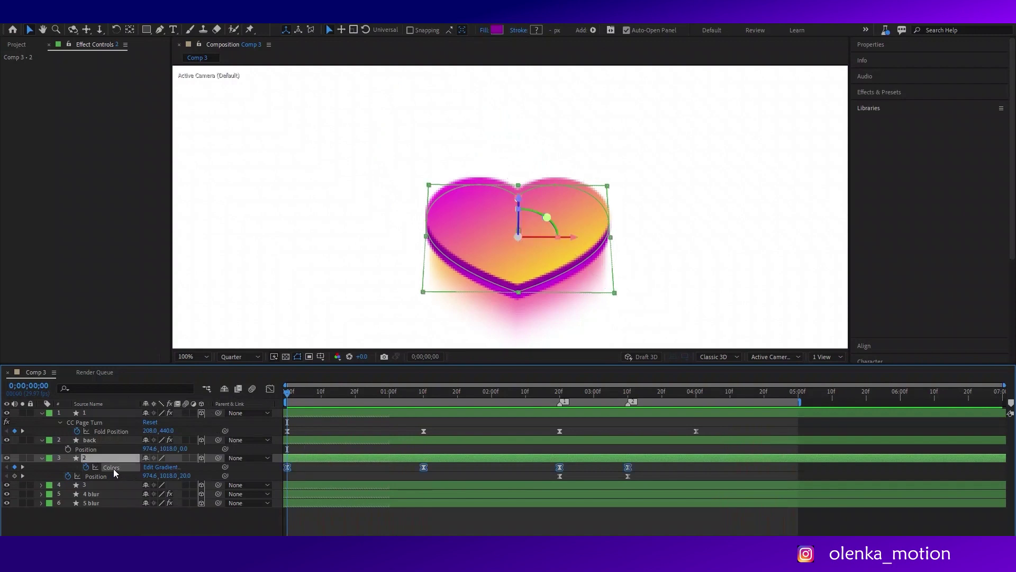
pyautogui.click(292, 476)
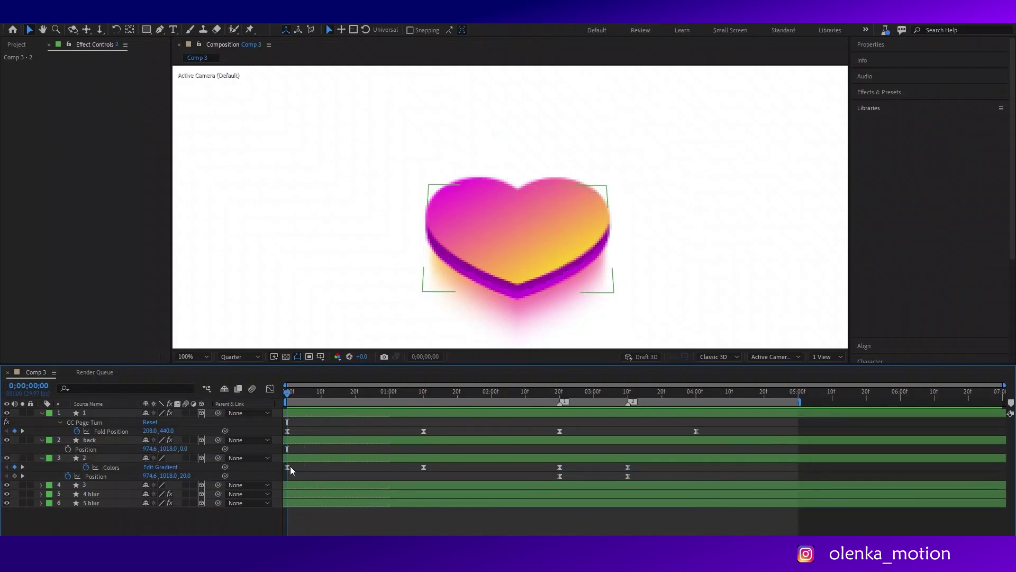
pyautogui.click(288, 466)
pyautogui.click(500, 29)
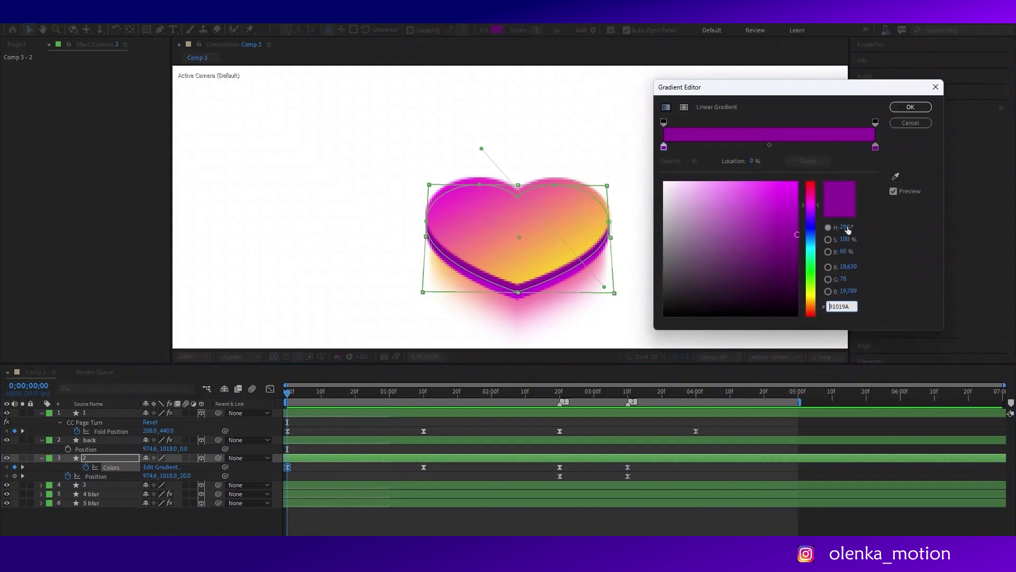
pyautogui.click(664, 147)
pyautogui.click(841, 306)
pyautogui.click(911, 122)
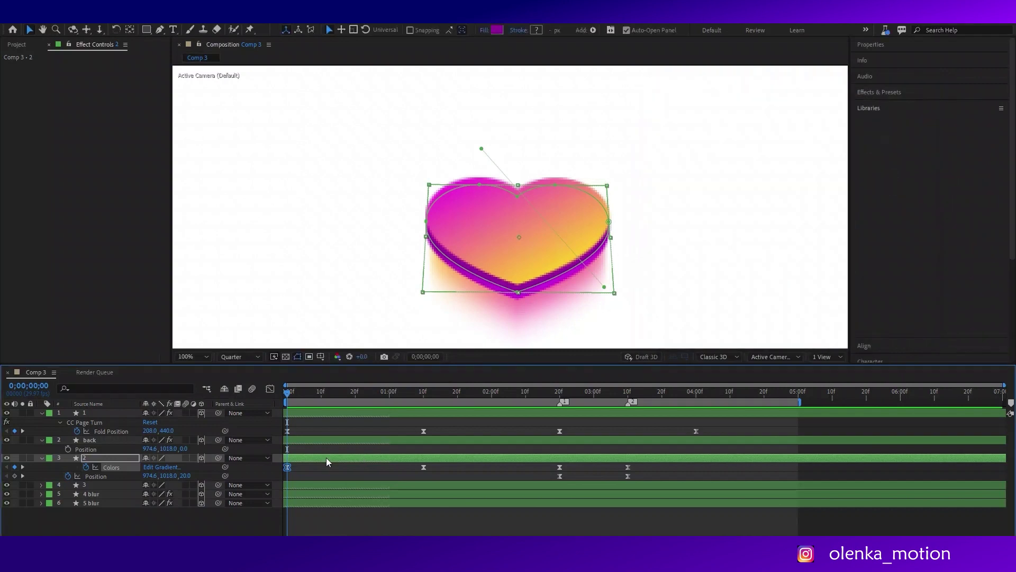
pyautogui.click(287, 459)
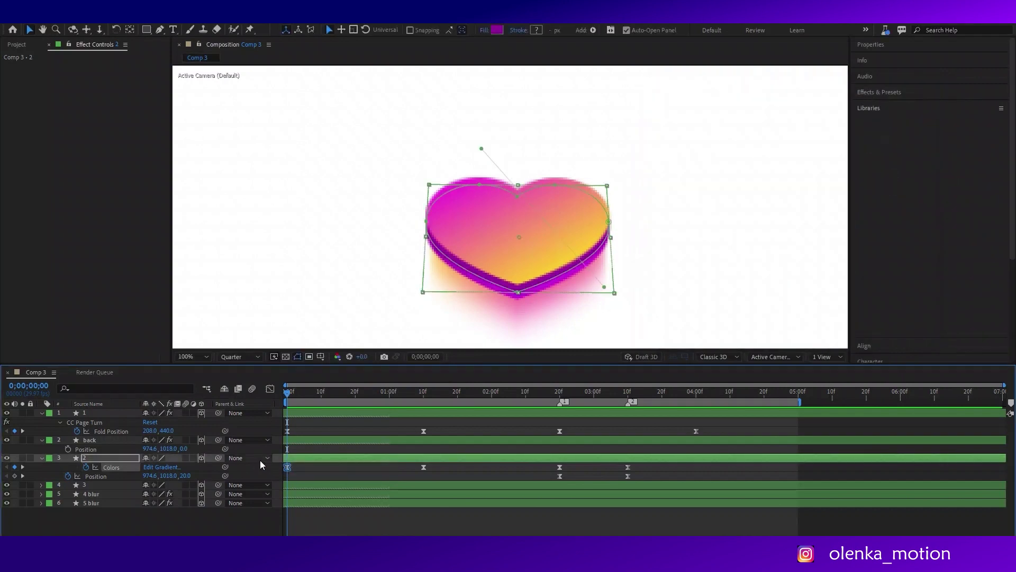
pyautogui.click(311, 486)
pyautogui.keyDown('ctrl'); pyautogui.click(304, 492); pyautogui.keyUp('ctrl')
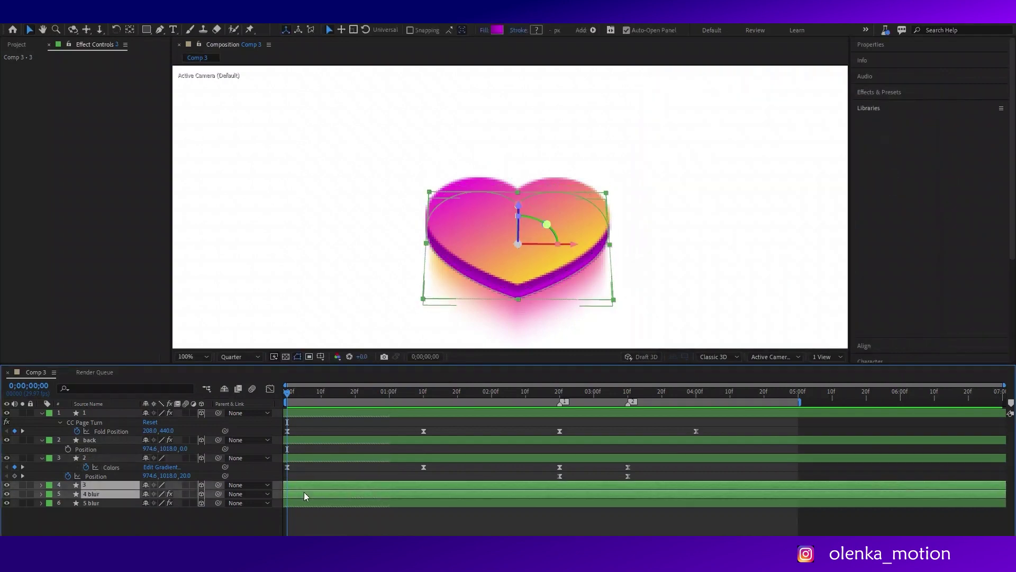
# - Expand layer 3's Contents > Group 1 and select the Gradient Fill 1 Colors property
pyautogui.click(86, 485)
pyautogui.click(42, 485)
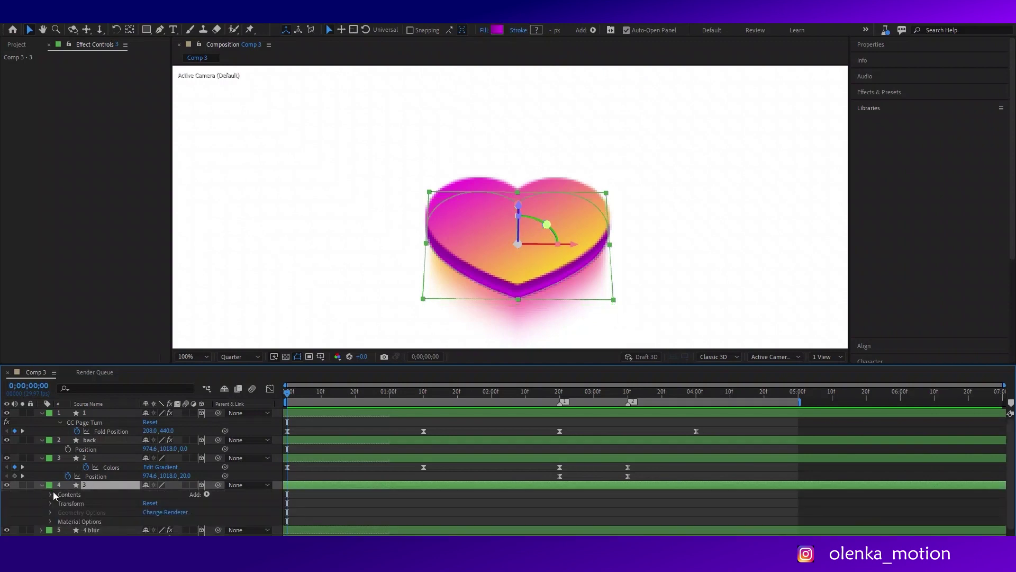
pyautogui.click(50, 494)
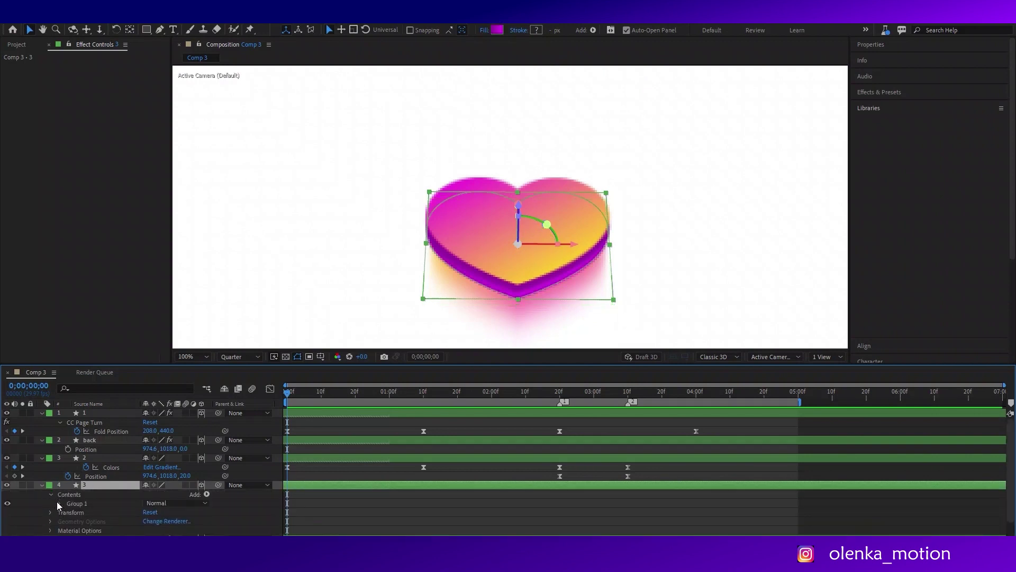
pyautogui.click(59, 503)
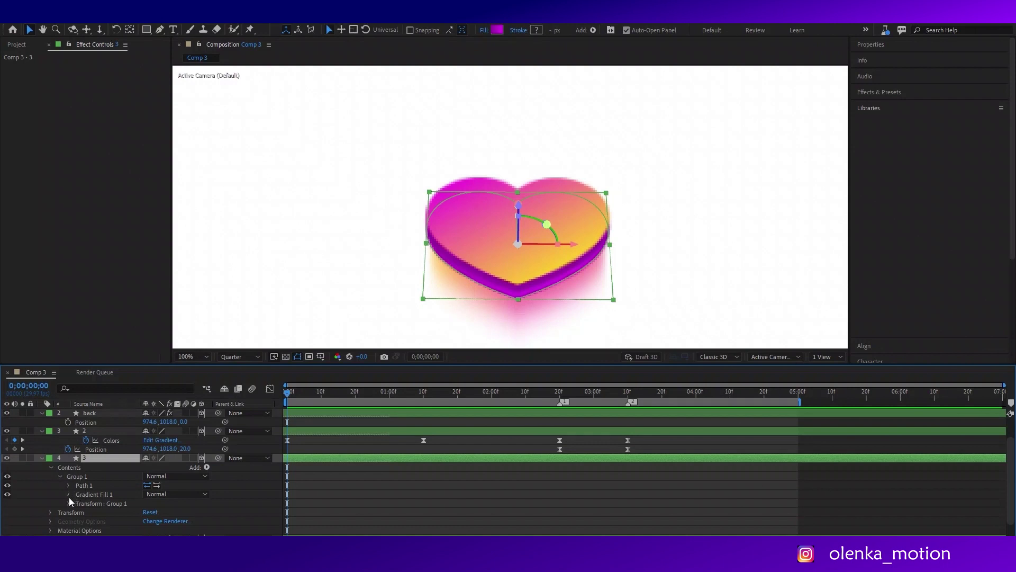
pyautogui.click(69, 495)
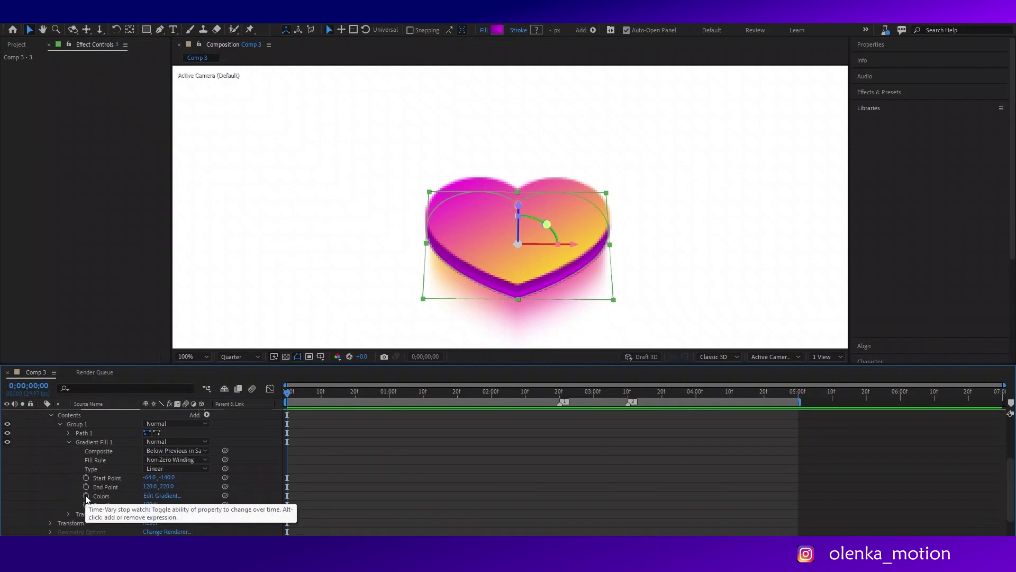
pyautogui.click(98, 496)
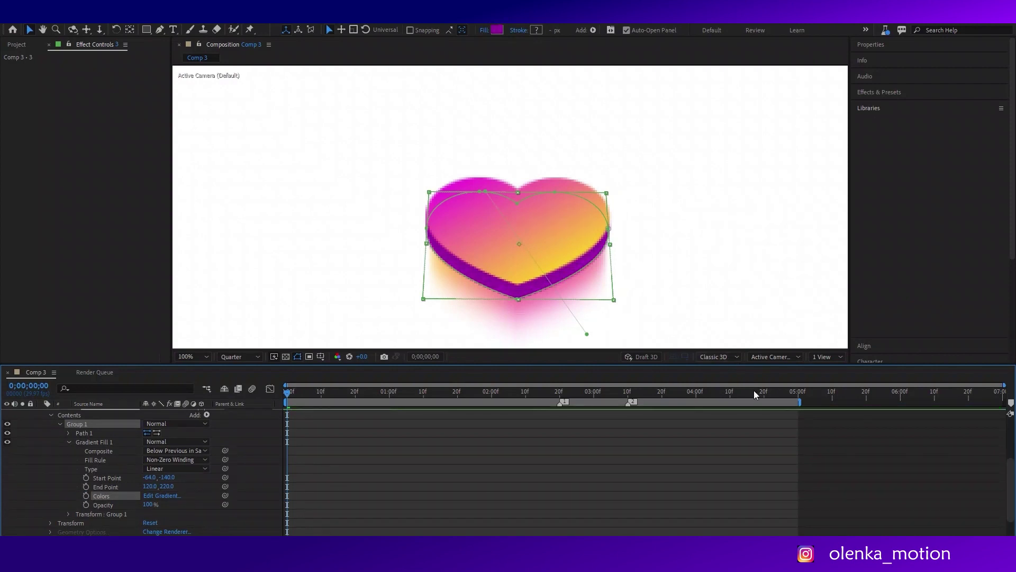
# - Jump to 0;00;04;23, zoom the viewer out and play the Comp 3 preview
pyautogui.click(774, 392)
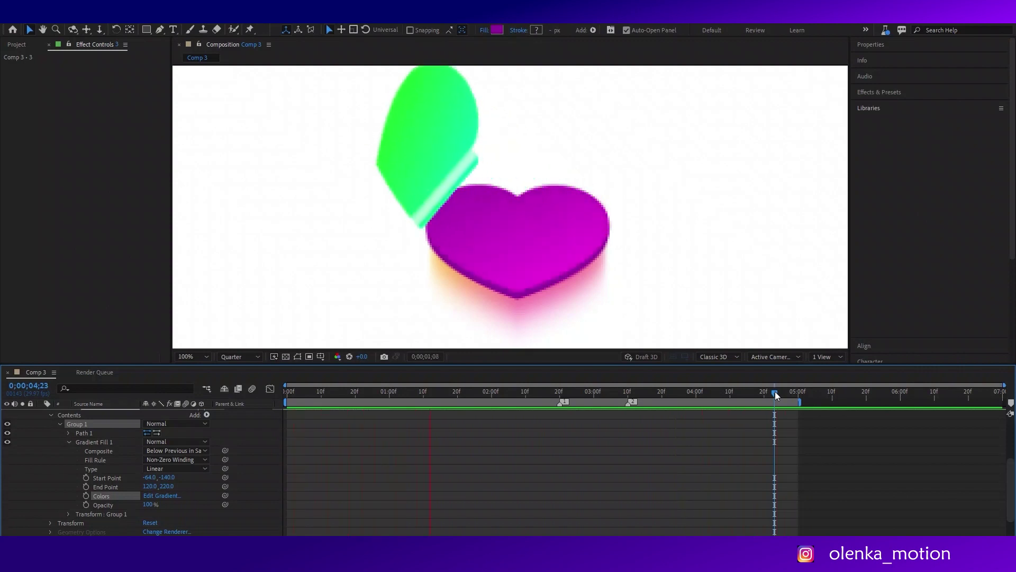
pyautogui.press('space')
pyautogui.press(',')
pyautogui.press(',')
pyautogui.press(',')
pyautogui.press('space')
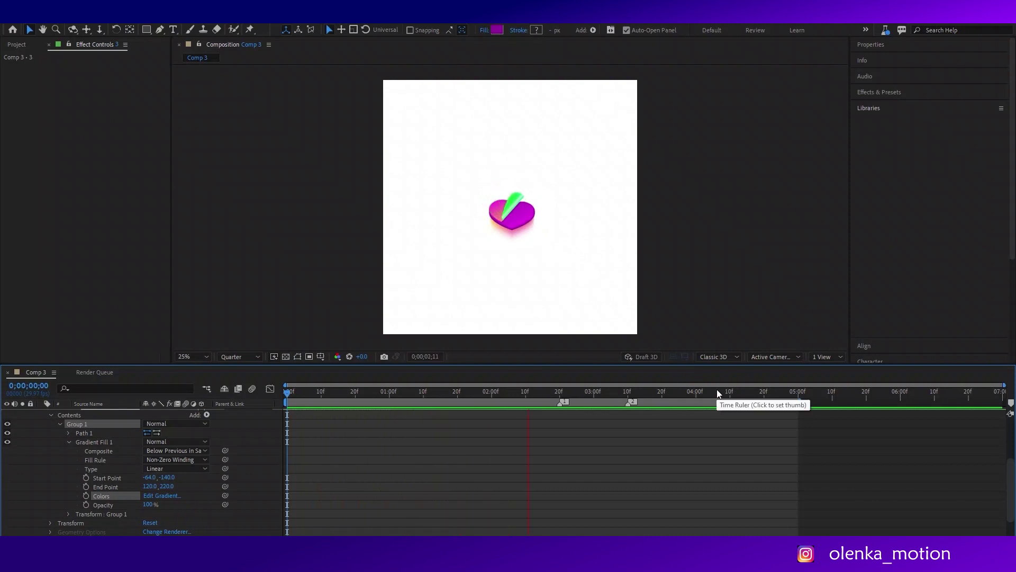
# - Stop the preview and collapse the expanded property rows of all heart layers
pyautogui.click(746, 394)
pyautogui.press('space')
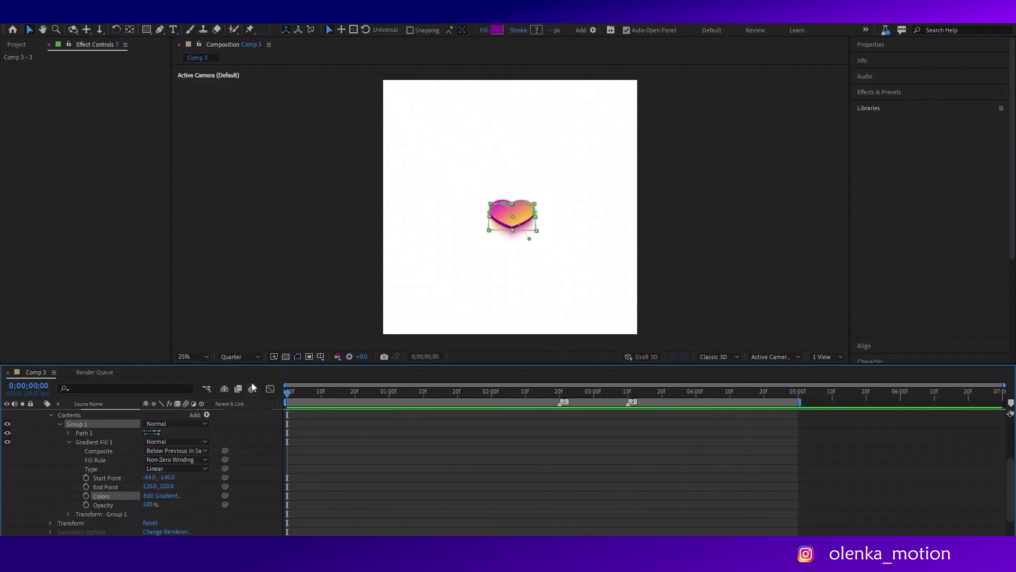
pyautogui.click(49, 449)
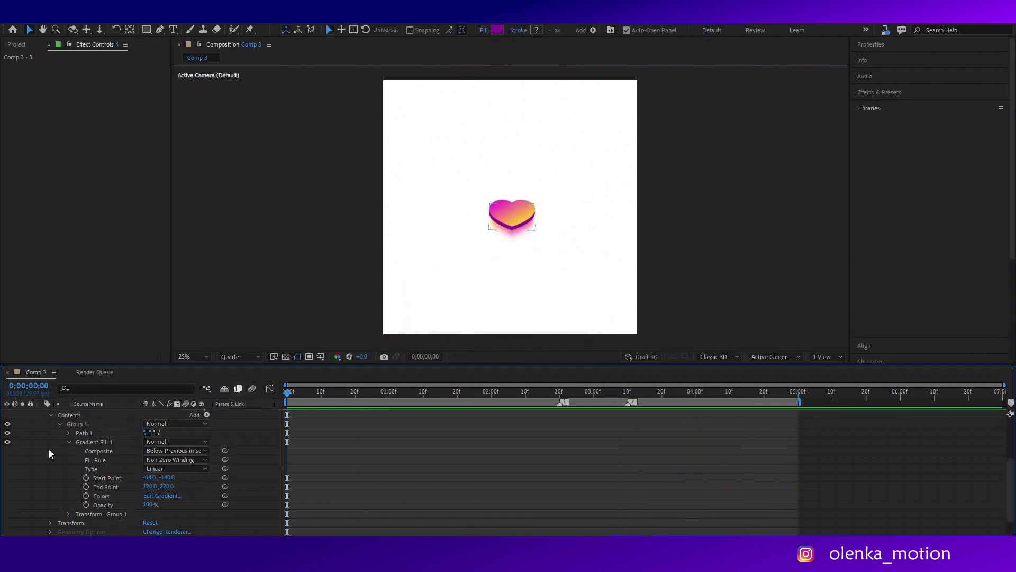
pyautogui.scroll(1, 49, 443)
pyautogui.scroll(2, 49, 443)
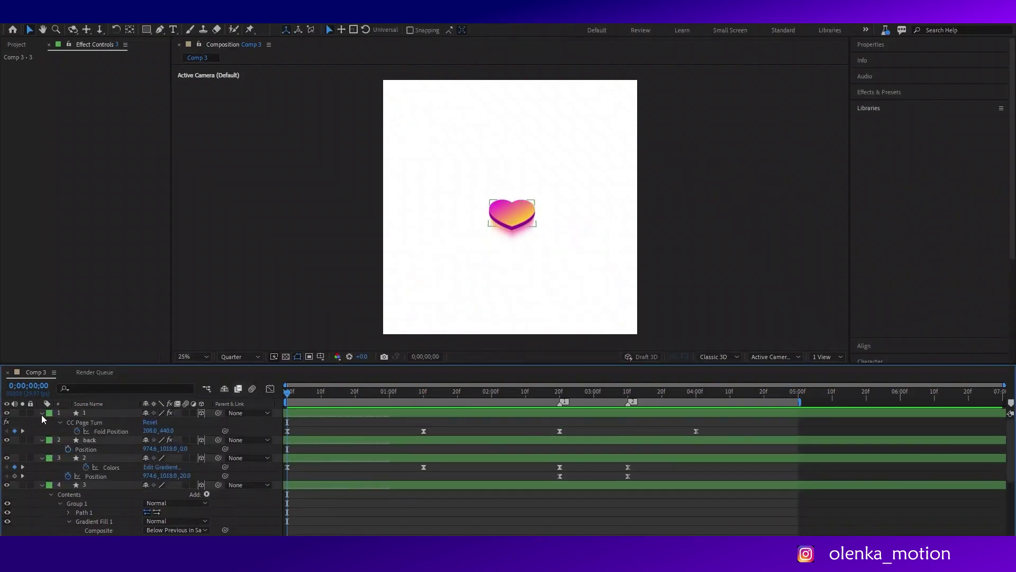
pyautogui.click(41, 421)
pyautogui.click(40, 422)
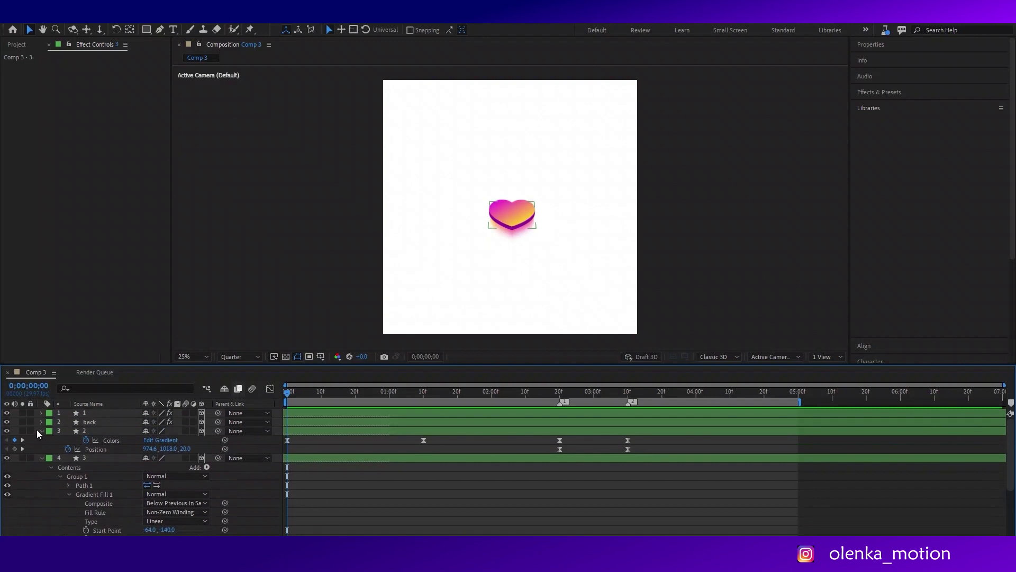
pyautogui.click(41, 457)
pyautogui.click(43, 430)
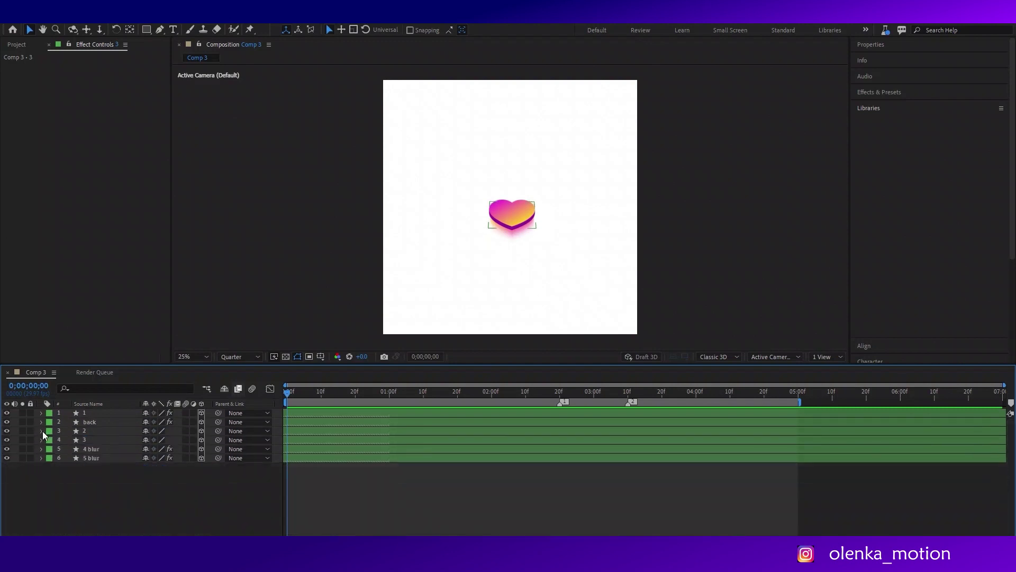
# - Pre-compose all six heart layers into a new composition named Heart 1
pyautogui.click(109, 412)
pyautogui.keyDown('shift'); pyautogui.click(105, 457); pyautogui.keyUp('shift')
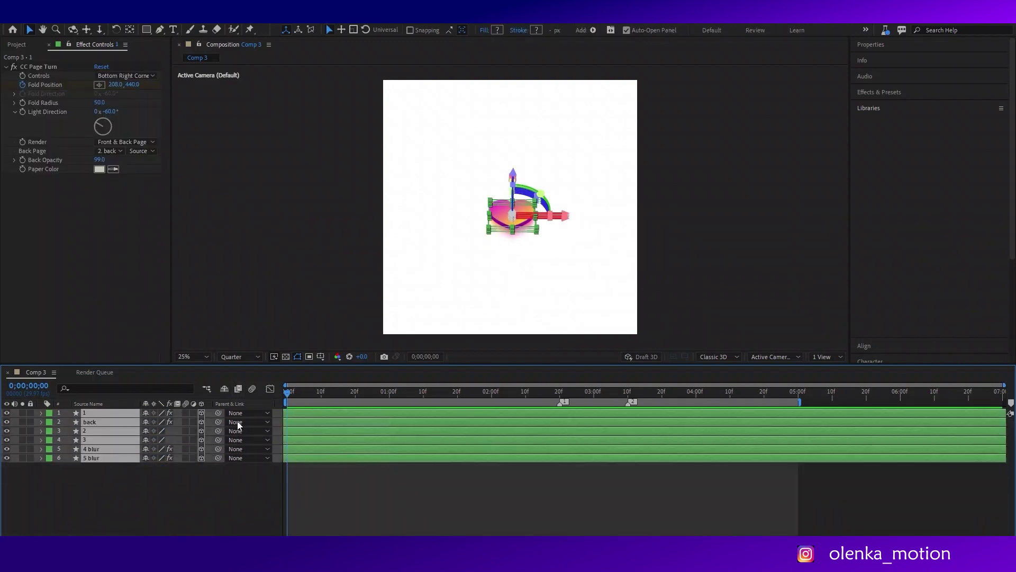
pyautogui.hotkey('ctrl', 'shift', 'c')
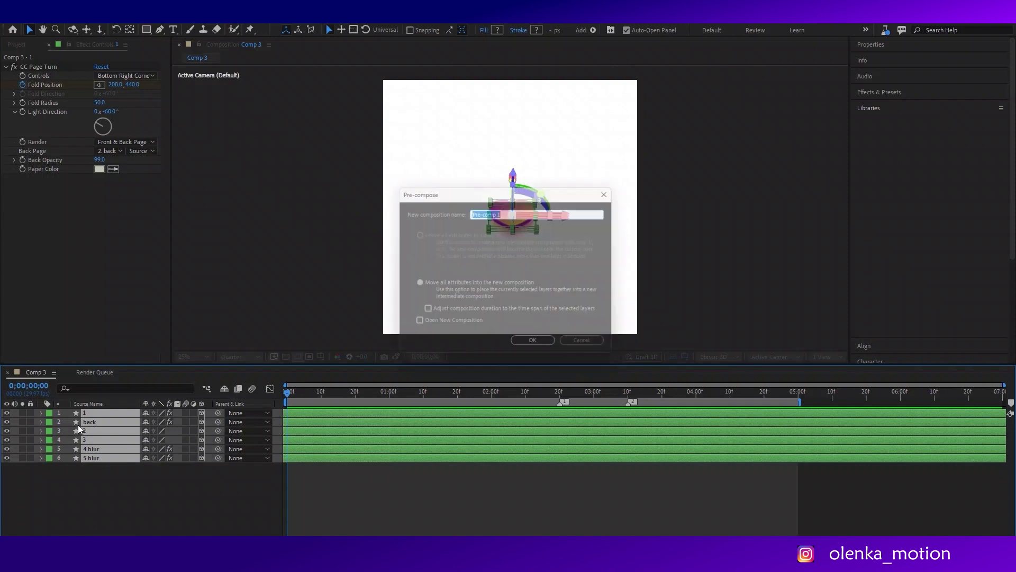
pyautogui.write('Heart')
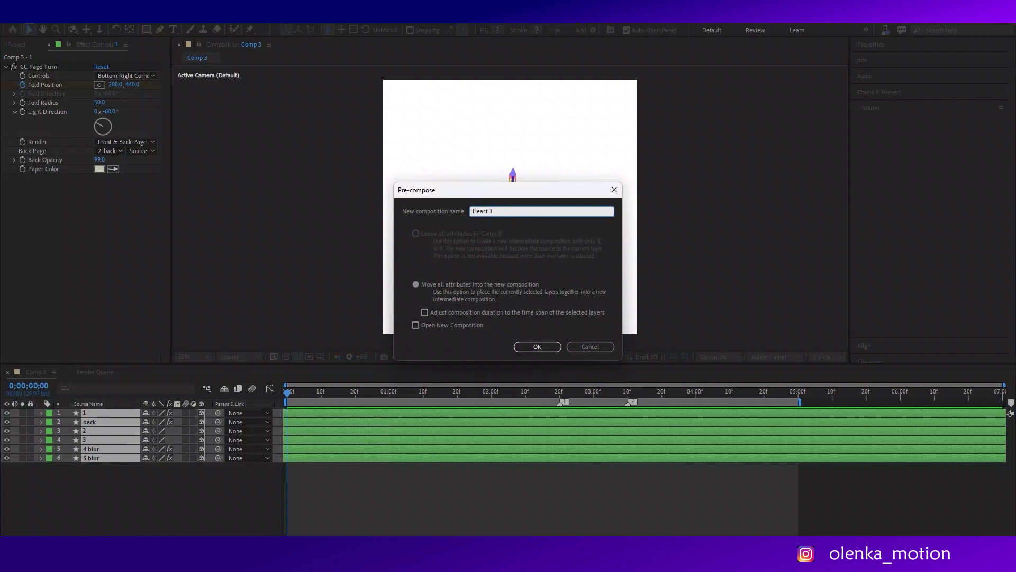
pyautogui.press('Return')
# - Open the Heart 1 pre-comp and select all layers inside it
pyautogui.click(188, 445)
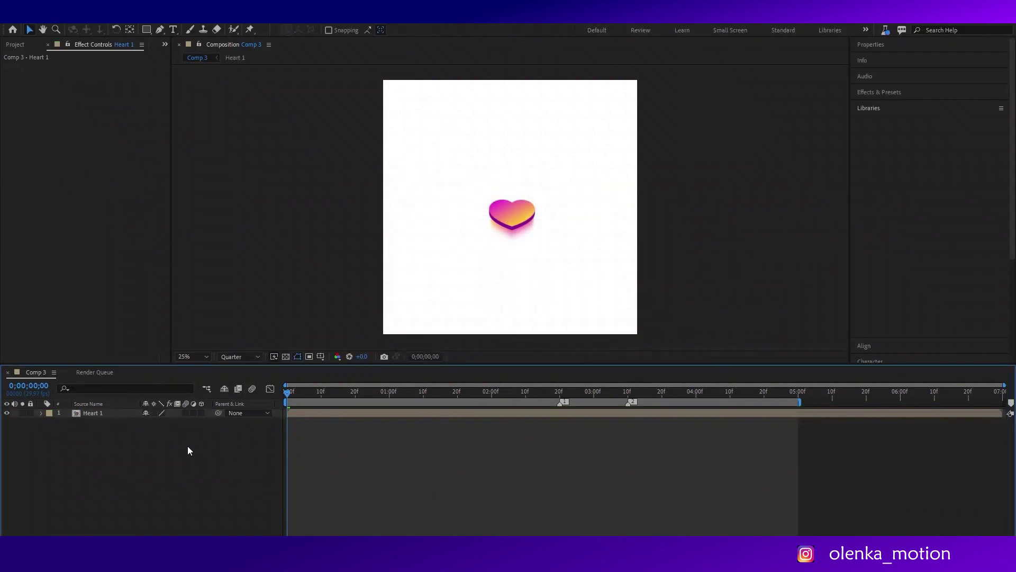
pyautogui.click(104, 416)
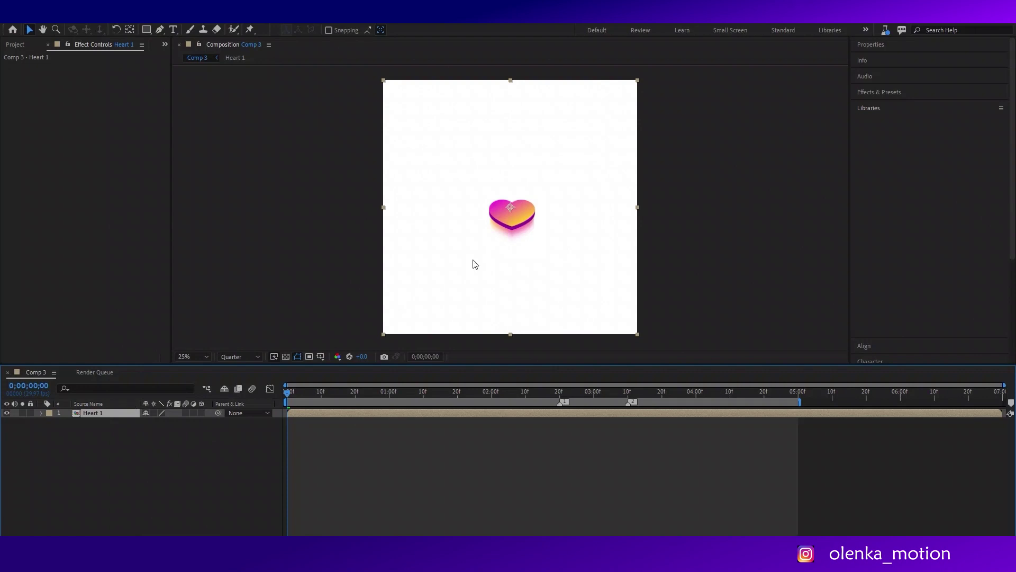
pyautogui.doubleClick(337, 412)
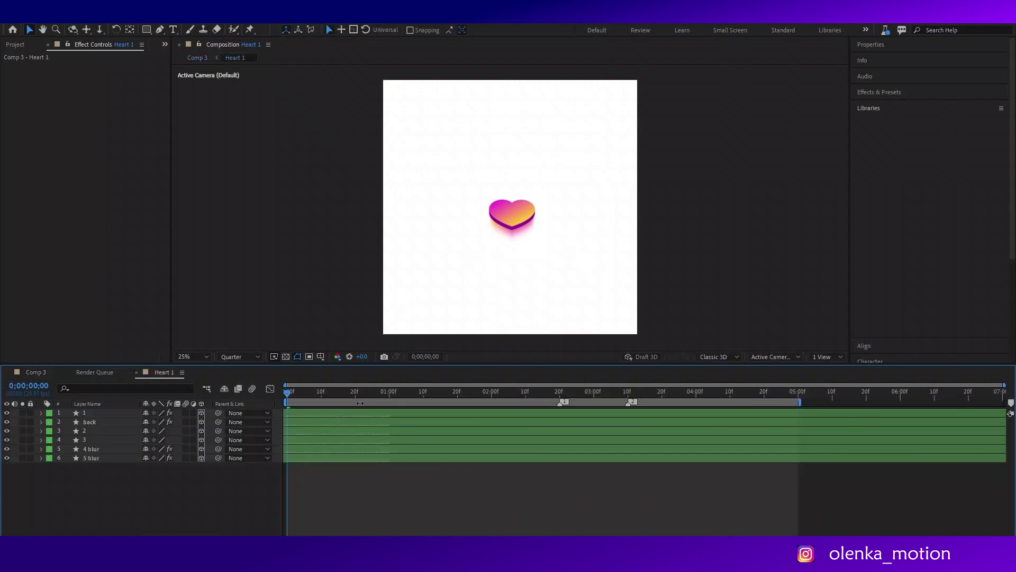
pyautogui.hotkey('ctrl', 'a')
# - Shift Heart 1's layers and keyframes 2 seconds later, extending their in-points back to frame 0
pyautogui.press('u')
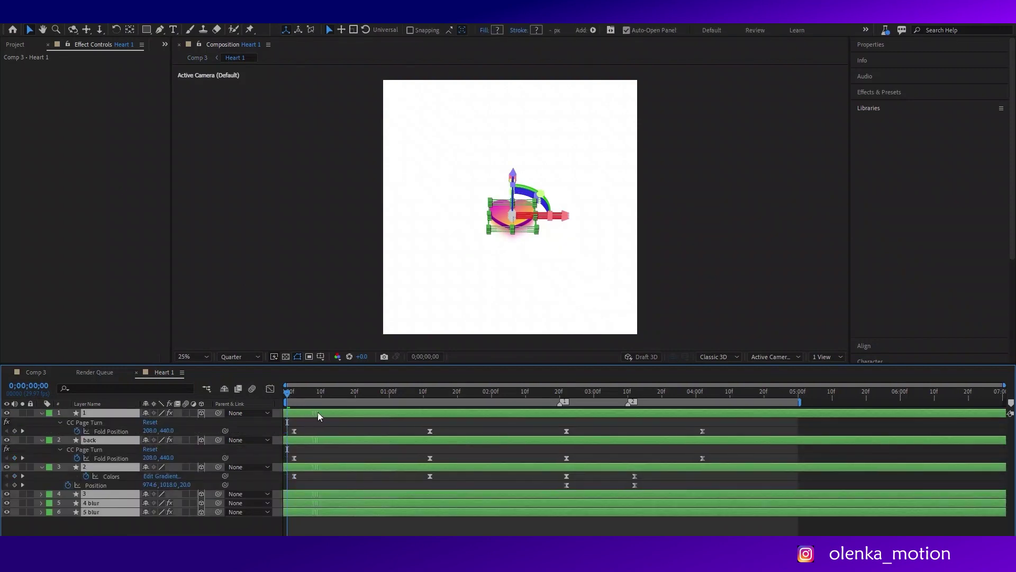
pyautogui.moveTo(318, 413); pyautogui.dragTo(513, 398)
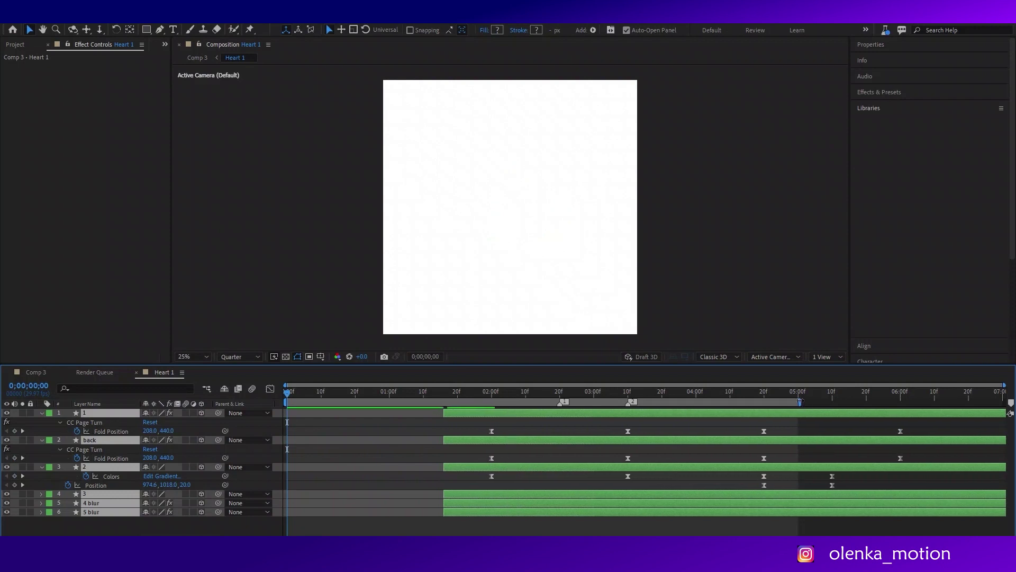
pyautogui.moveTo(801, 401); pyautogui.dragTo(1005, 402)
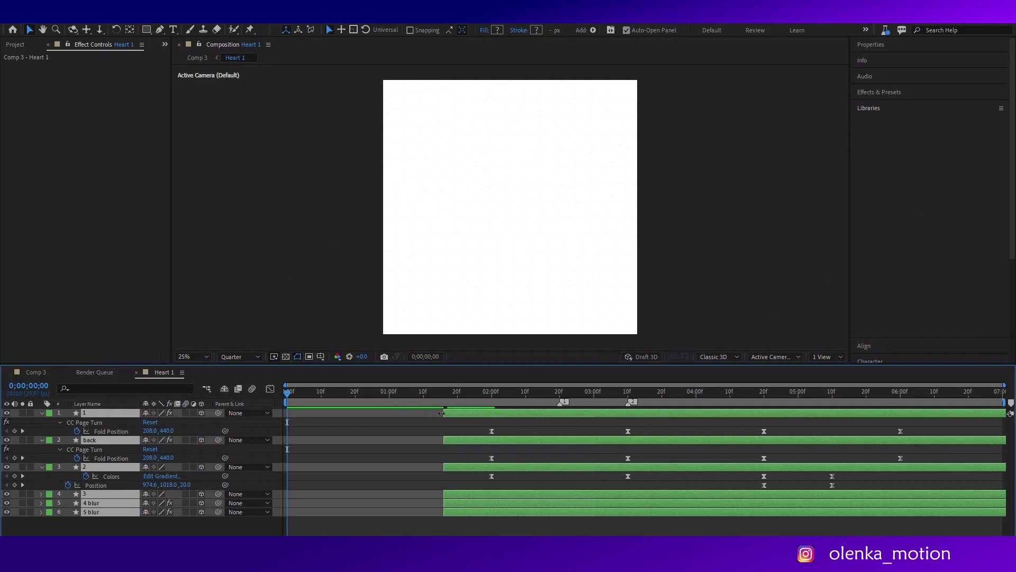
pyautogui.hotkey('alt', '[')
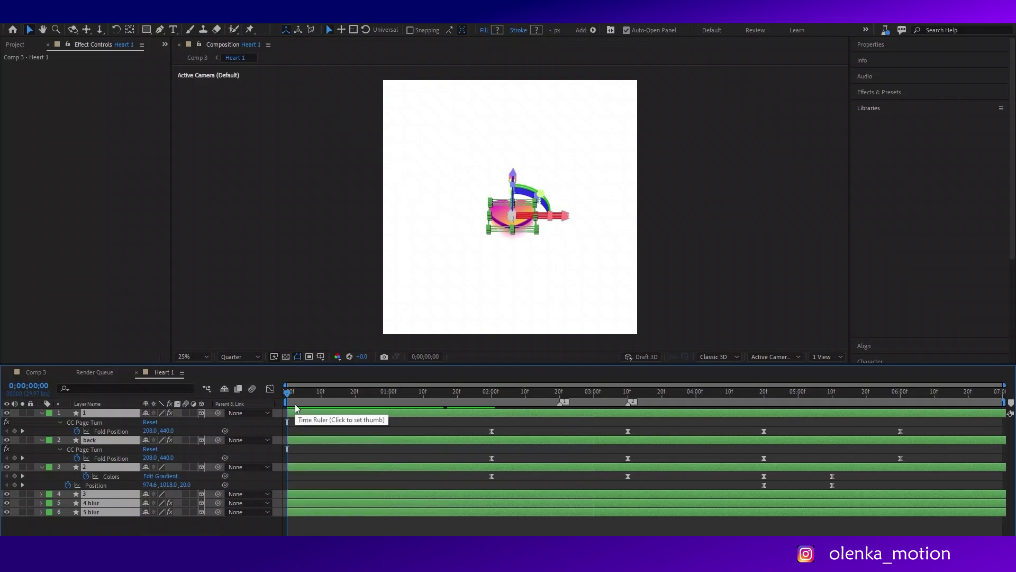
pyautogui.moveTo(287, 392); pyautogui.dragTo(492, 409)
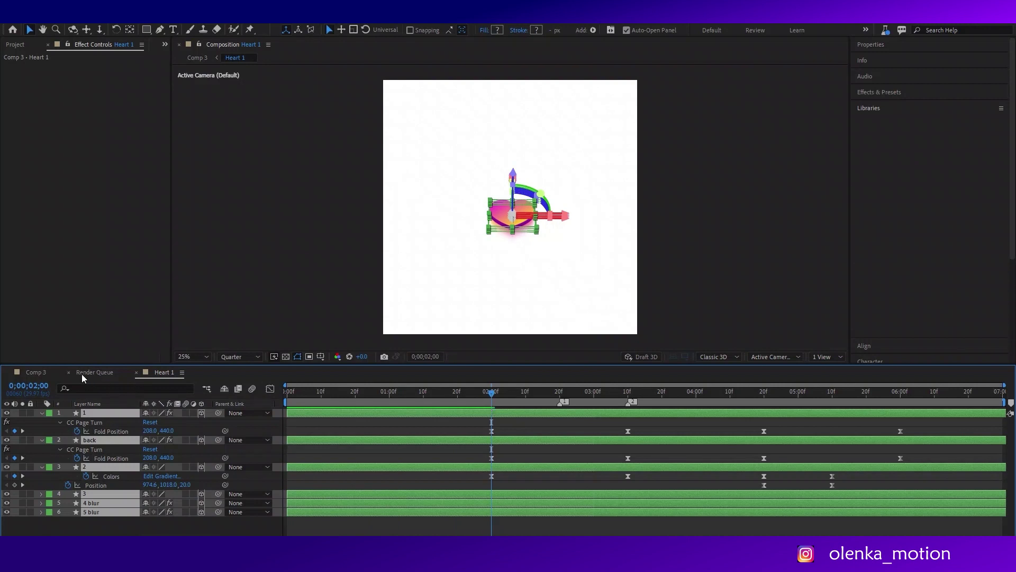
pyautogui.click(36, 373)
# - Add a marker at 2 seconds on the Heart 1 layer, extend the work area, and save
pyautogui.click(103, 430)
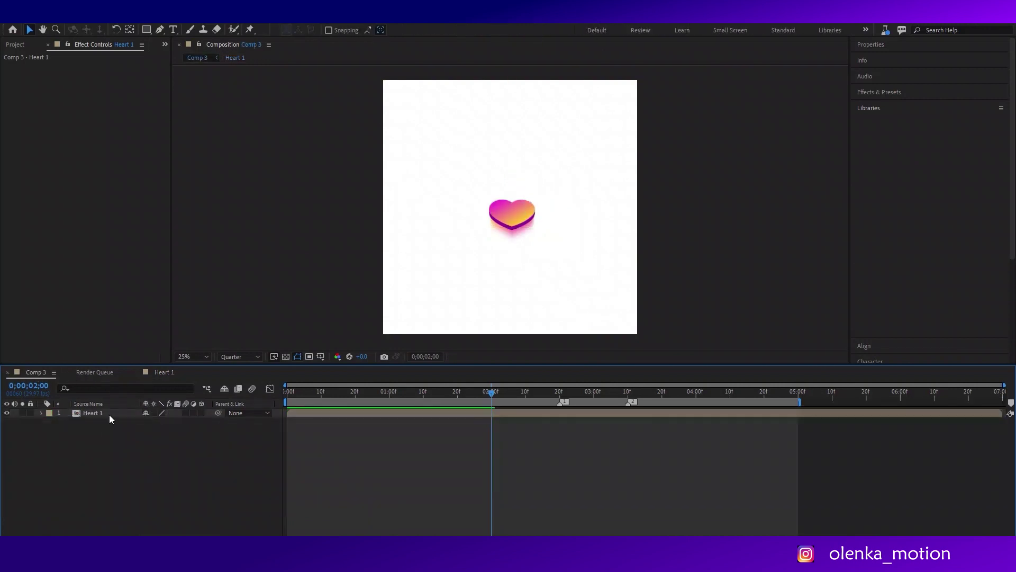
pyautogui.click(109, 414)
pyautogui.click(89, 16)
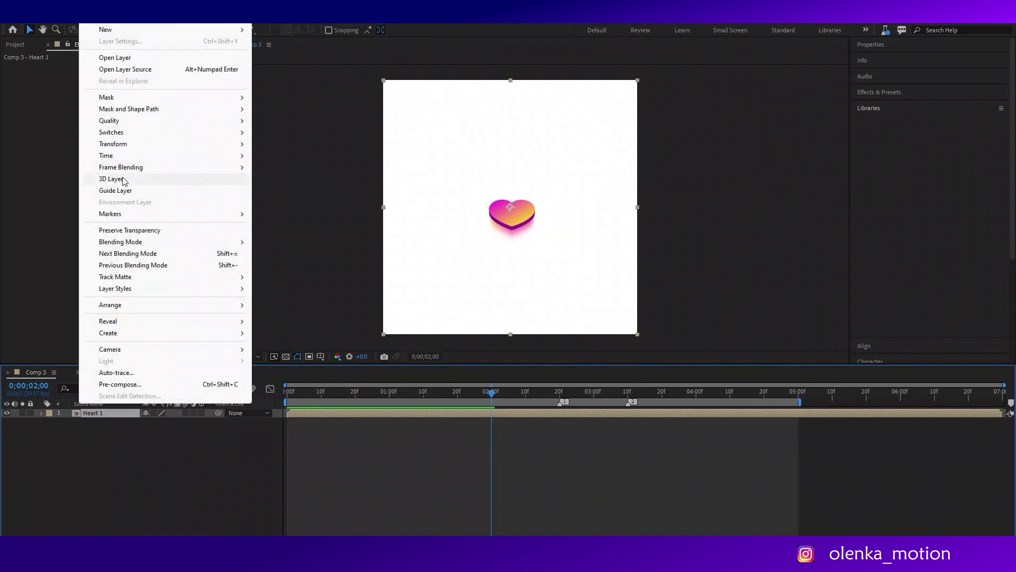
pyautogui.moveTo(100, 211)
pyautogui.click(271, 214)
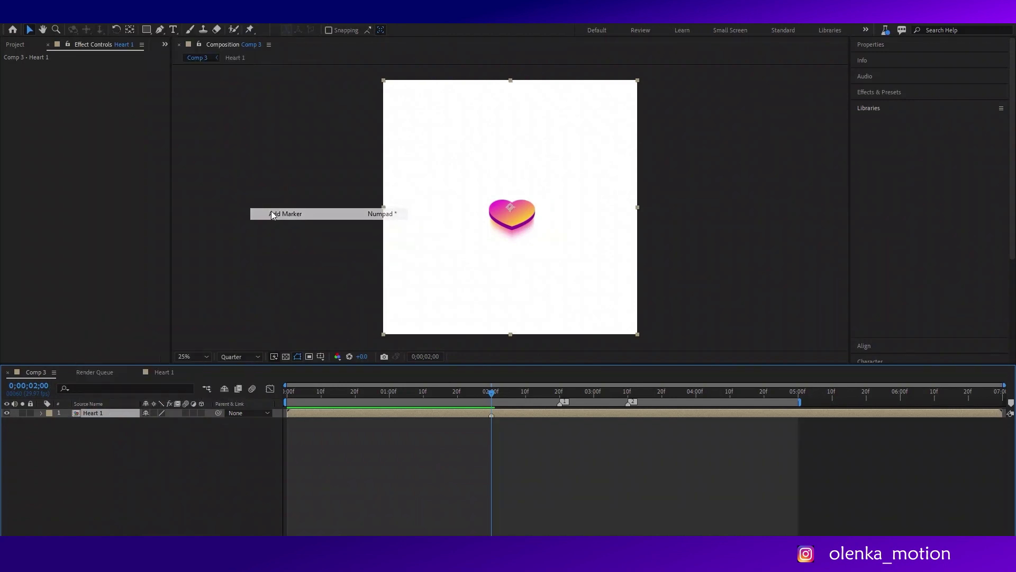
pyautogui.click(520, 422)
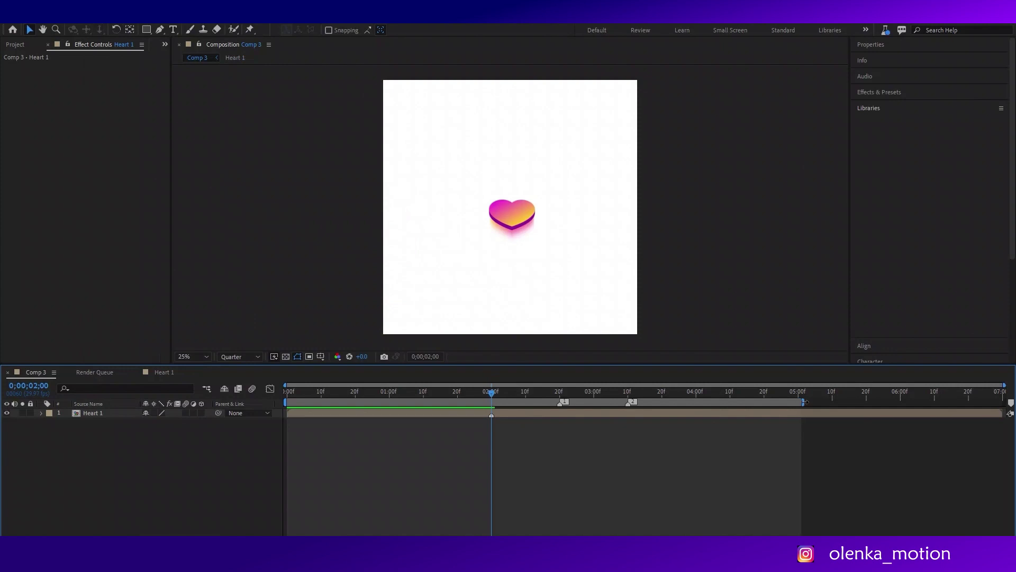
pyautogui.moveTo(800, 402); pyautogui.dragTo(1003, 402)
pyautogui.moveTo(487, 392)
pyautogui.mouseDown()
pyautogui.moveTo(326, 386)
pyautogui.moveTo(511, 395)
pyautogui.moveTo(493, 394)
pyautogui.mouseUp()
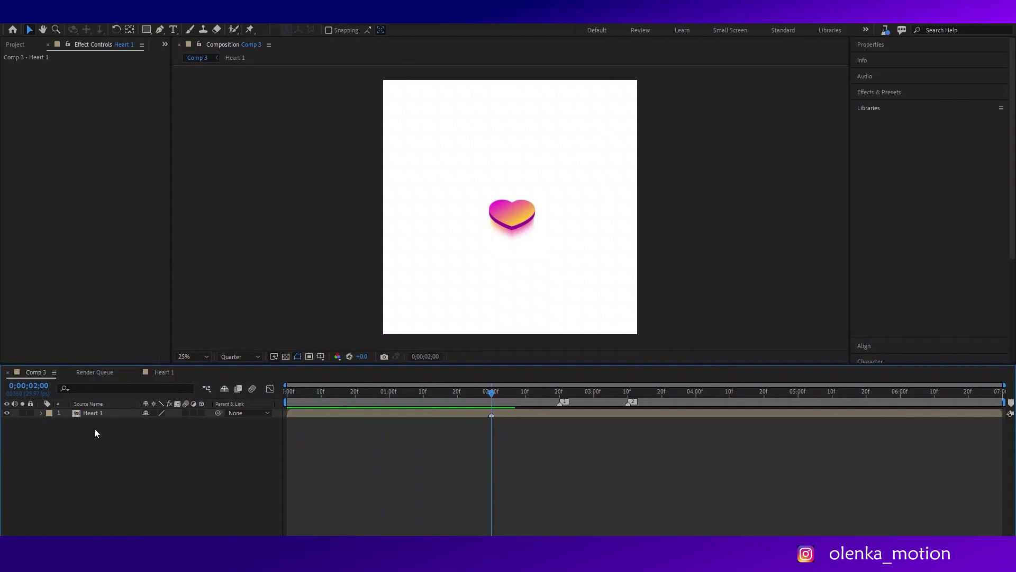
pyautogui.hotkey('ctrl', 's')
# - Enable Collapse Transformations on Heart 1 and scrub to check its 3D flip
pyautogui.click(503, 413)
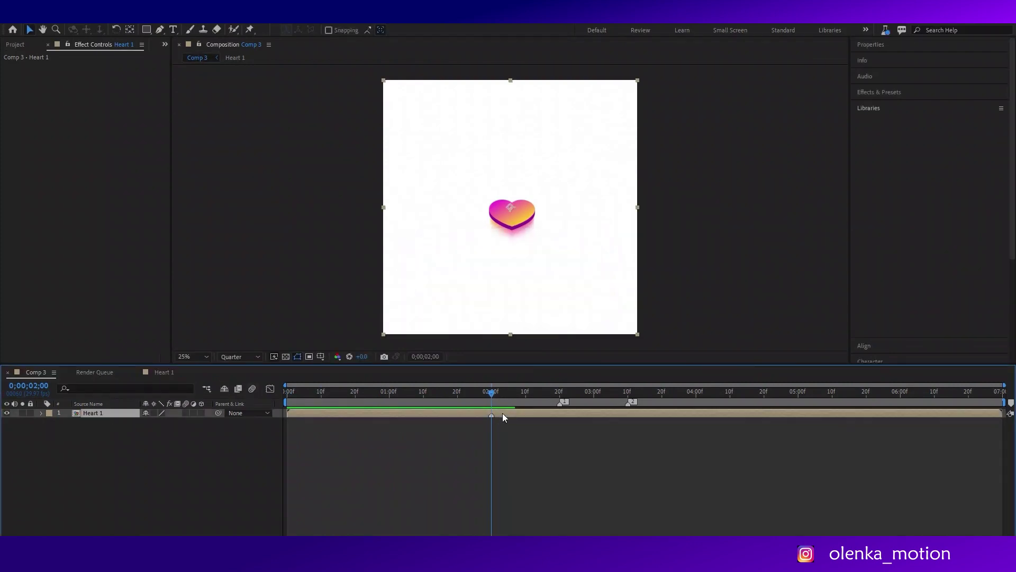
pyautogui.click(154, 412)
pyautogui.moveTo(491, 393)
pyautogui.mouseDown()
pyautogui.moveTo(988, 369)
pyautogui.moveTo(287, 392)
pyautogui.mouseUp()
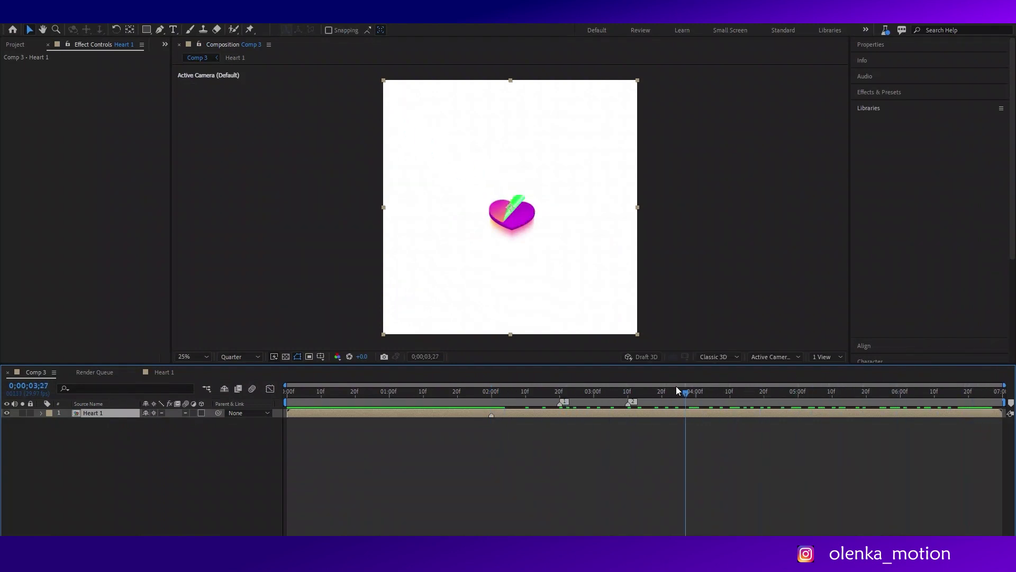
pyautogui.click(106, 411)
# - Duplicate the heart twice, placing the copies up-right along the diagonal, and adjust quality switches
pyautogui.hotkey('ctrl', 'd')
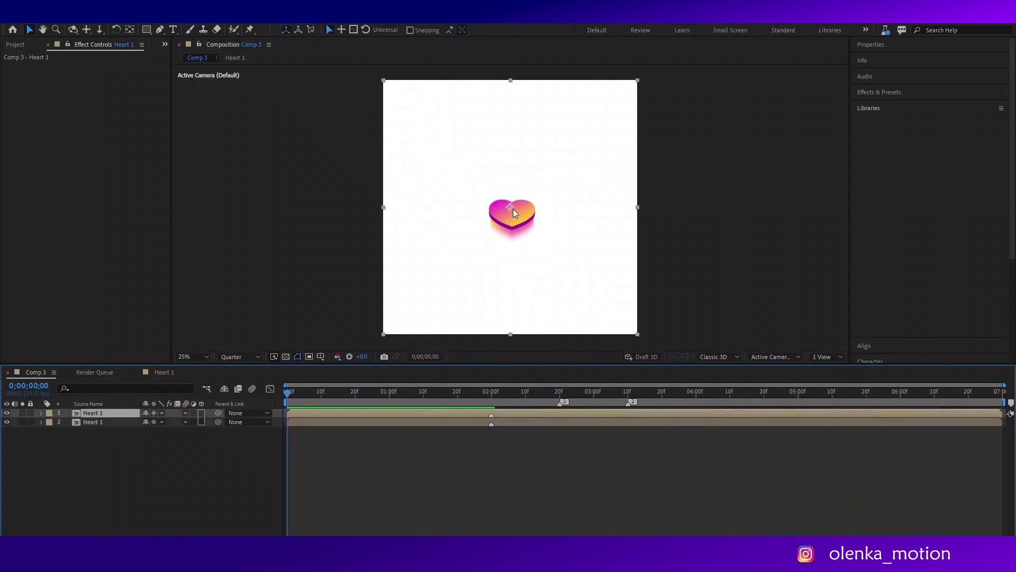
pyautogui.moveTo(511, 209); pyautogui.dragTo(560, 170)
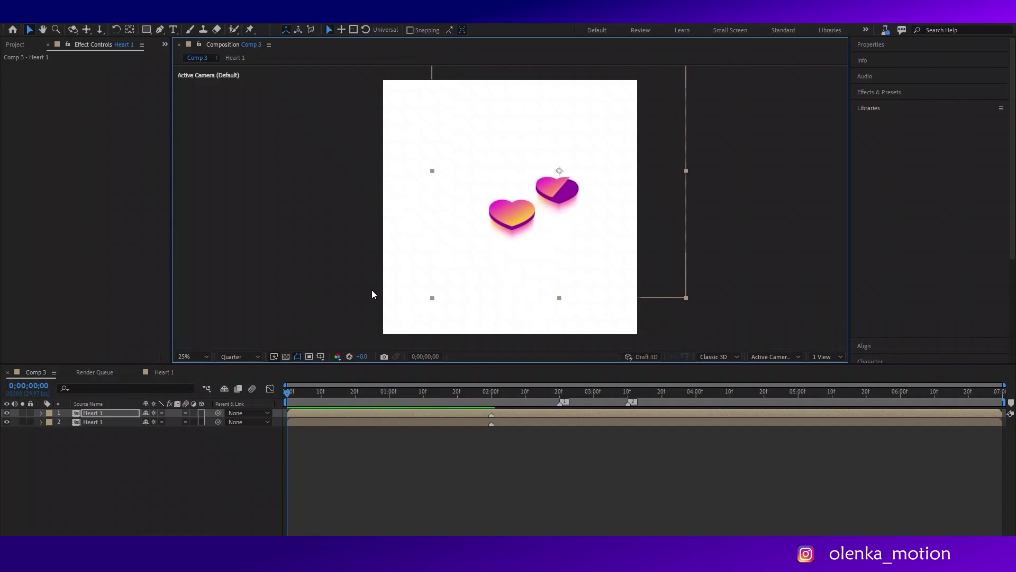
pyautogui.click(152, 413)
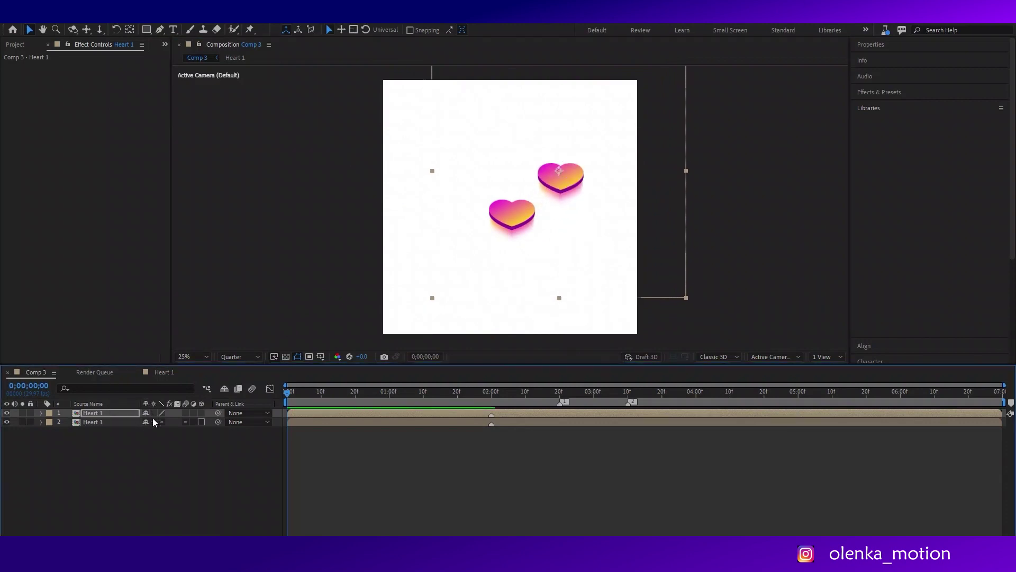
pyautogui.click(153, 421)
pyautogui.moveTo(562, 175); pyautogui.dragTo(564, 177)
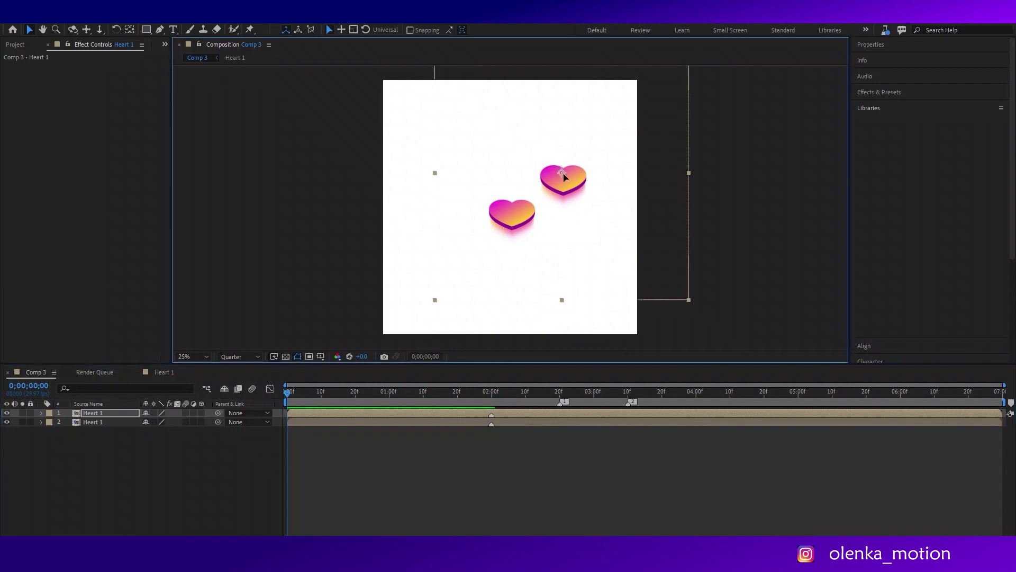
pyautogui.hotkey('ctrl', 'd')
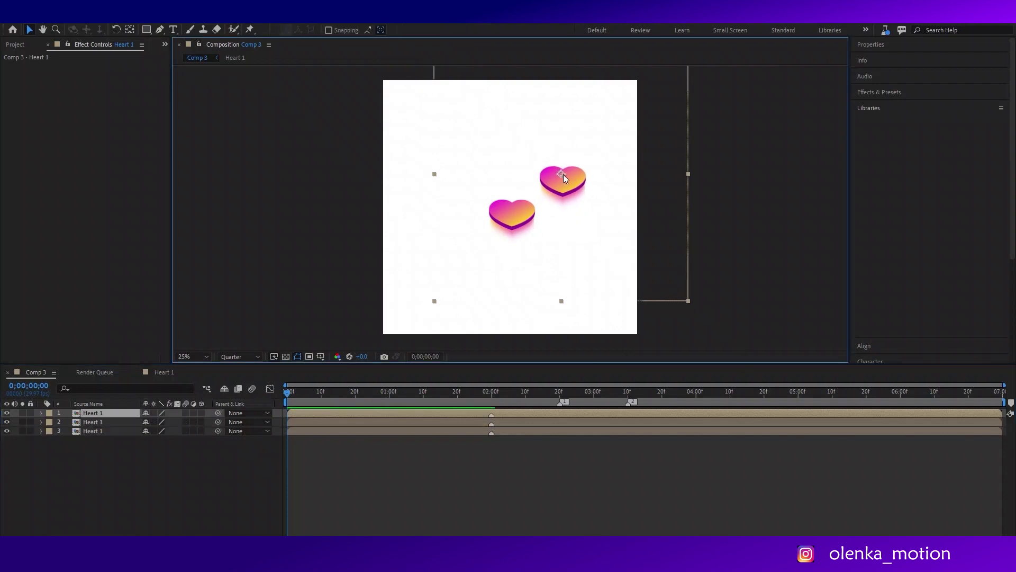
pyautogui.moveTo(564, 175); pyautogui.dragTo(614, 142)
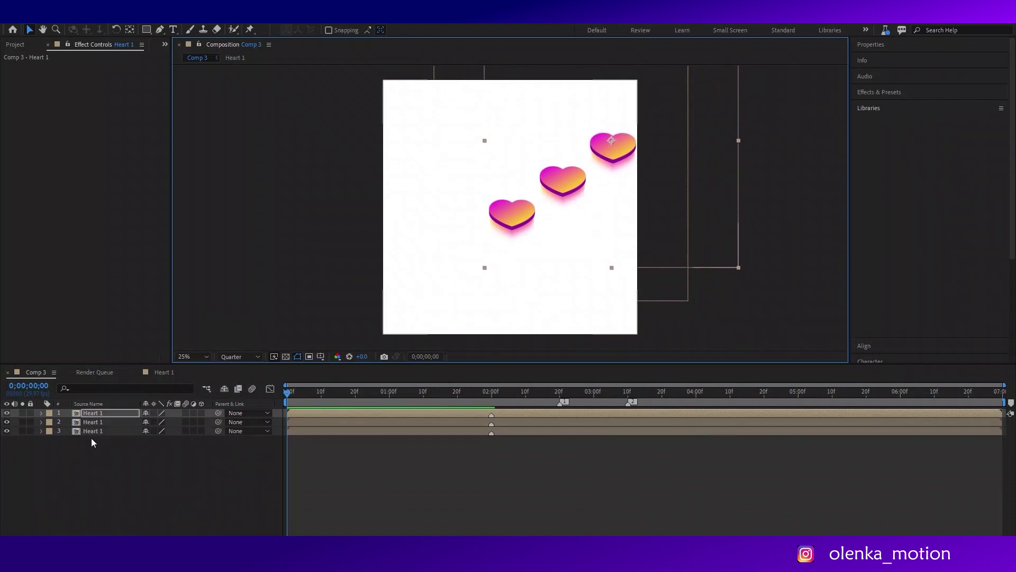
# - Duplicate three more hearts, placing them down-left toward the comp's lower-left edge, then zoom out
pyautogui.click(103, 431)
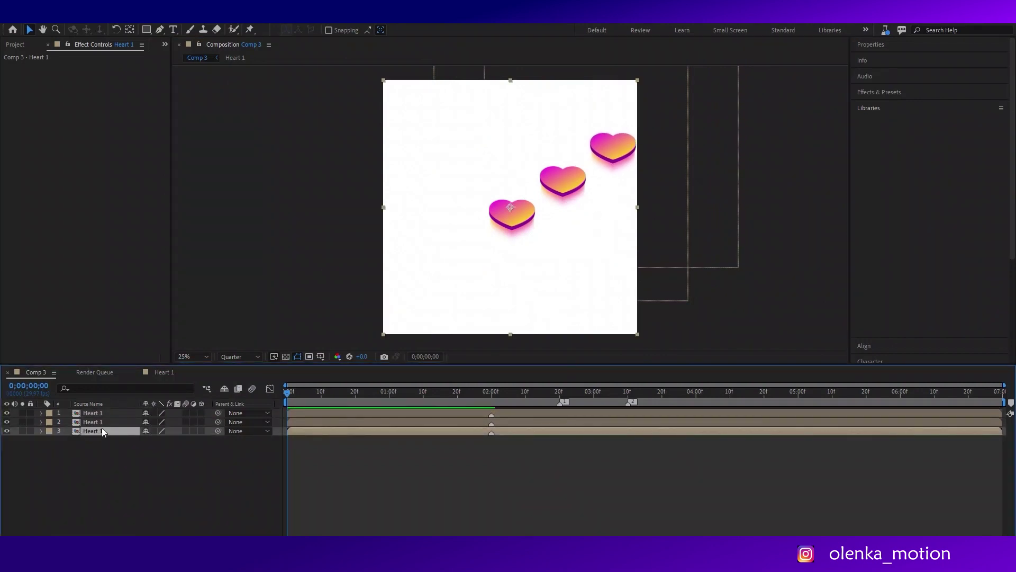
pyautogui.hotkey('ctrl', 'd')
pyautogui.moveTo(511, 209); pyautogui.dragTo(456, 238)
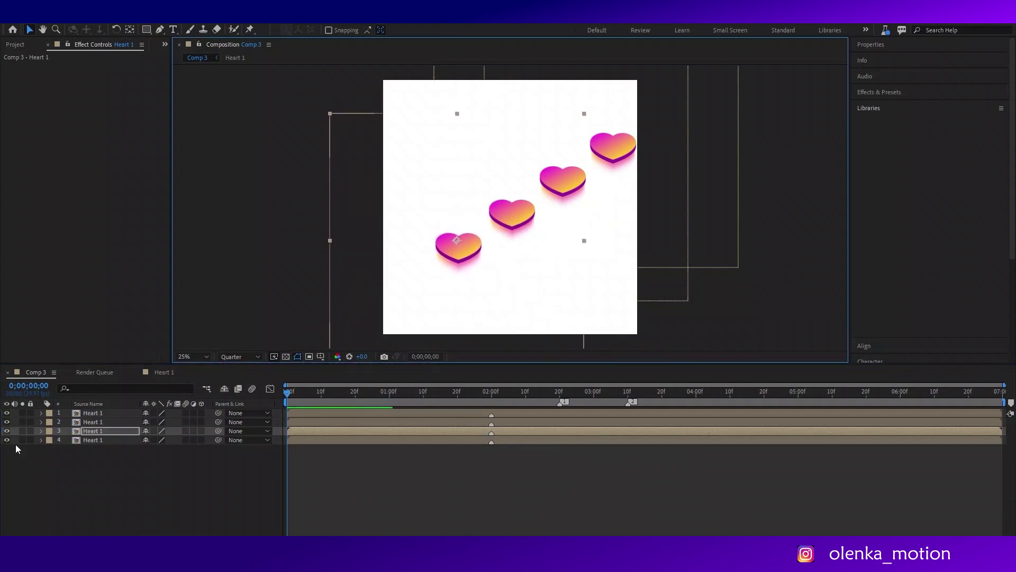
pyautogui.click(91, 441)
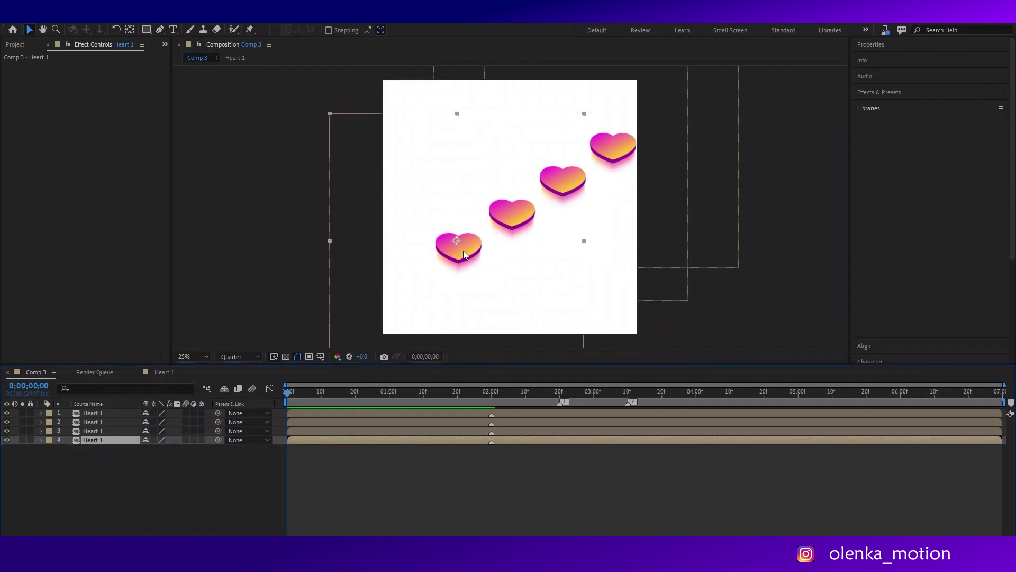
pyautogui.hotkey('ctrl', 'd')
pyautogui.moveTo(456, 244); pyautogui.dragTo(398, 276)
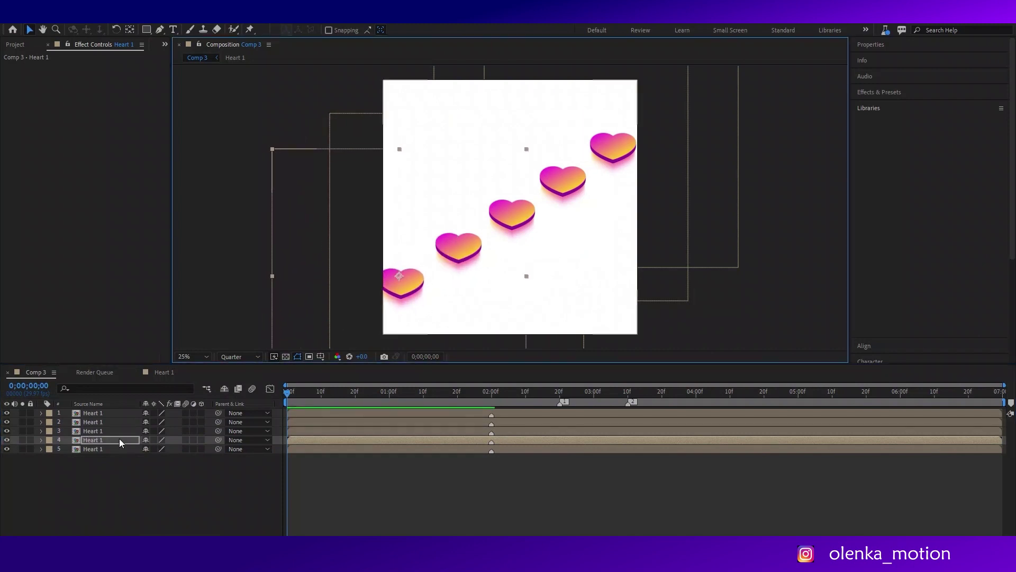
pyautogui.moveTo(120, 439); pyautogui.dragTo(113, 452)
pyautogui.hotkey('ctrl', 'd')
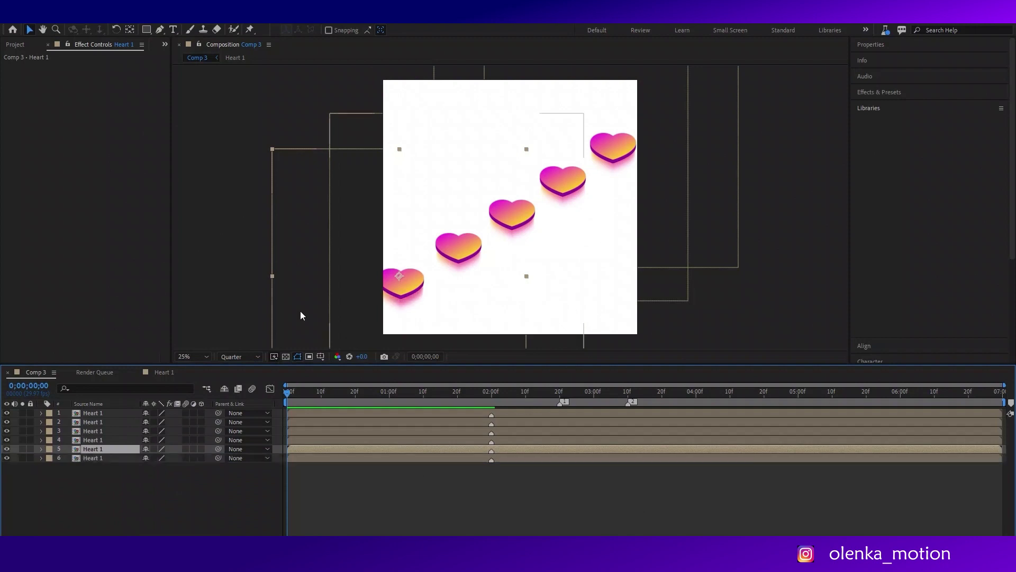
pyautogui.moveTo(384, 280); pyautogui.dragTo(335, 307)
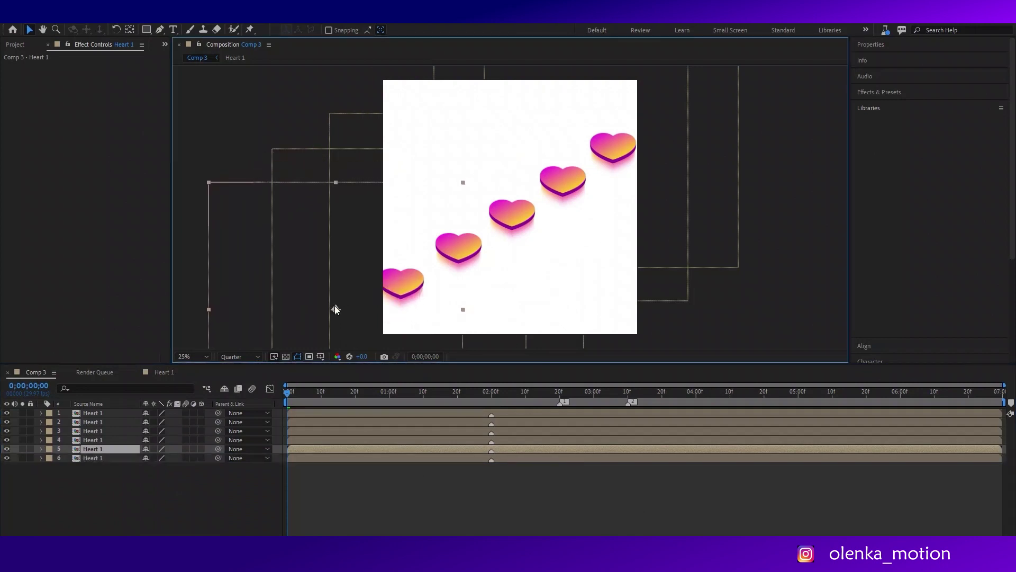
pyautogui.press(',')
# - Duplicate the top-right heart, move the copy further up-right, and check each heart layer's position
pyautogui.click(615, 135)
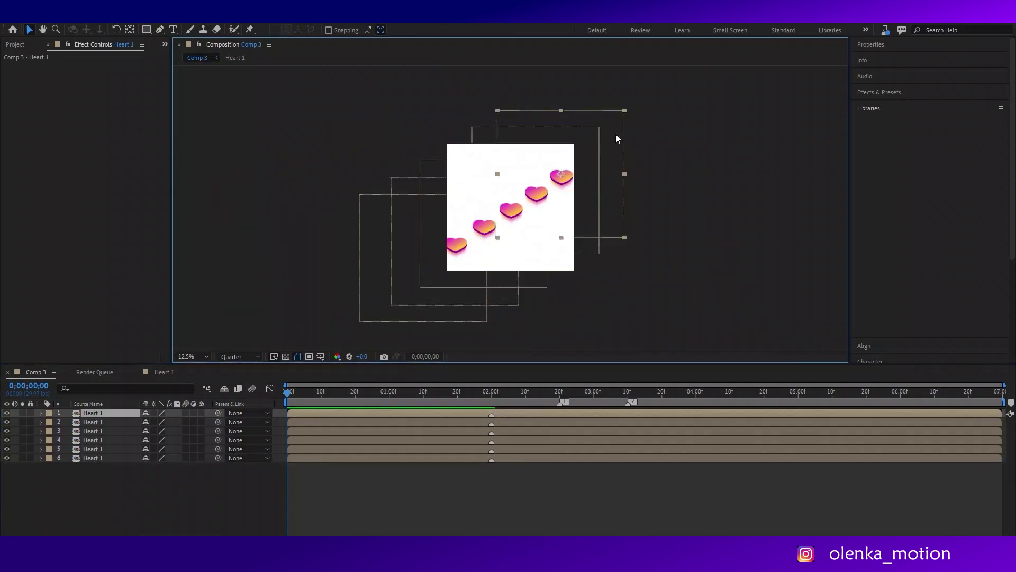
pyautogui.hotkey('ctrl', 'd')
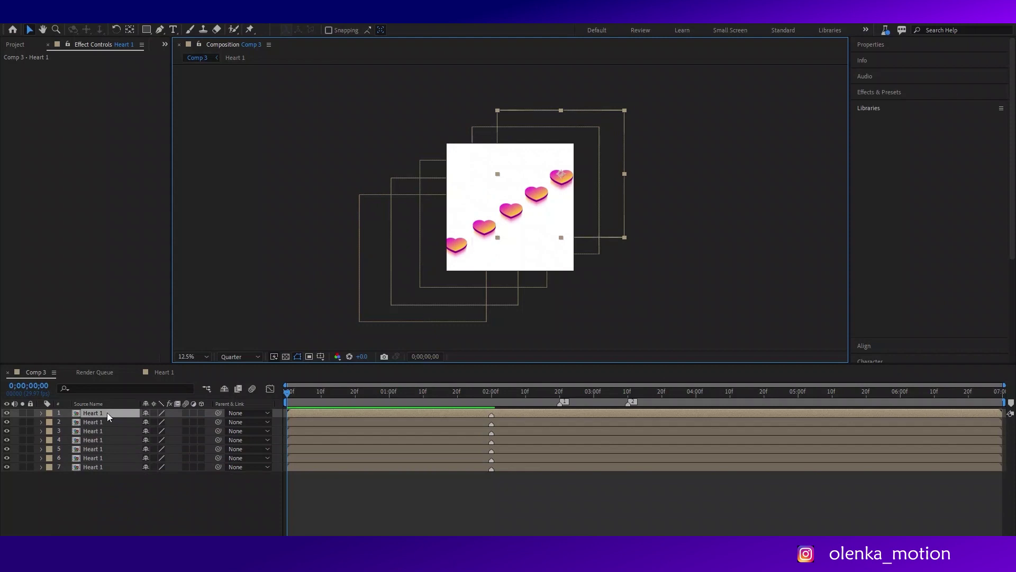
pyautogui.moveTo(567, 182); pyautogui.dragTo(591, 156)
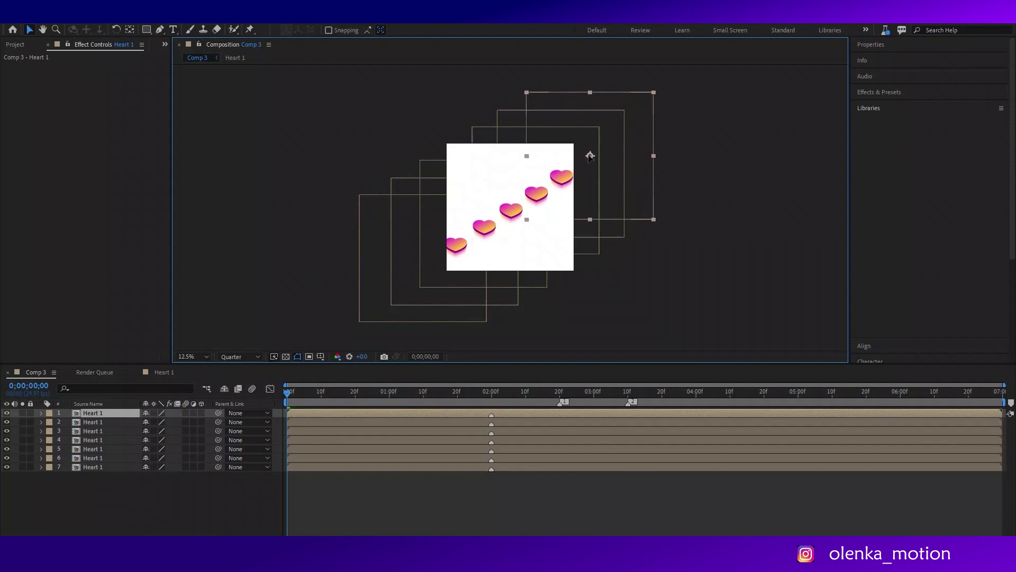
pyautogui.click(94, 422)
pyautogui.click(93, 430)
pyautogui.click(95, 443)
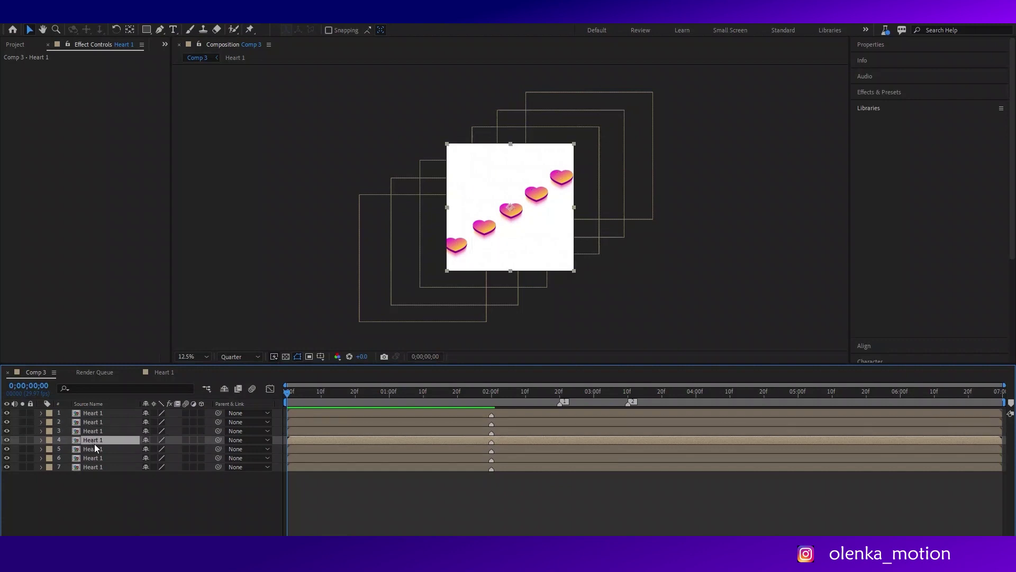
pyautogui.click(95, 450)
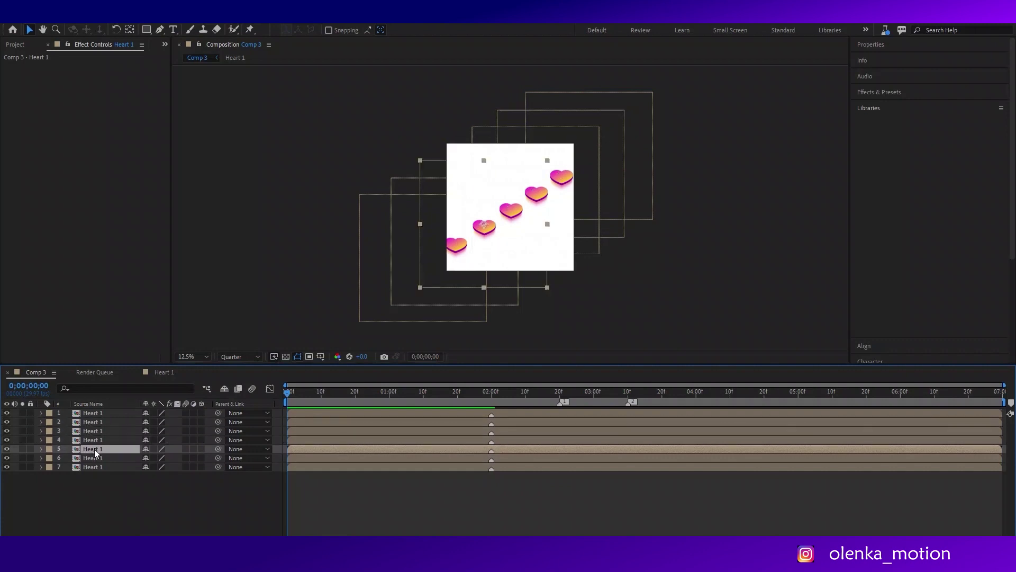
pyautogui.click(93, 458)
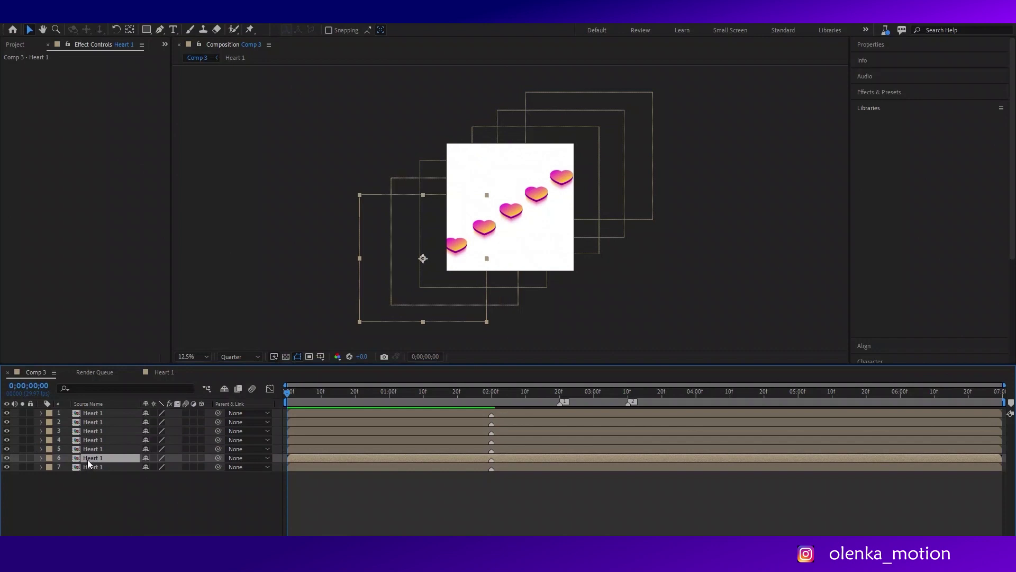
# - Duplicate the bottom-left heart and move the copy further down-left off the comp
pyautogui.click(90, 468)
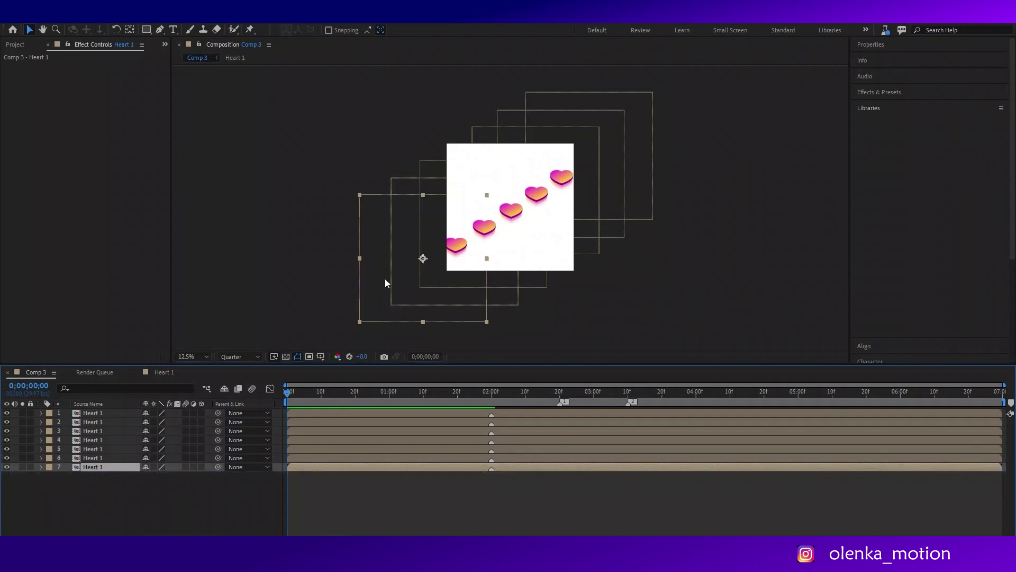
pyautogui.hotkey('ctrl', 'd')
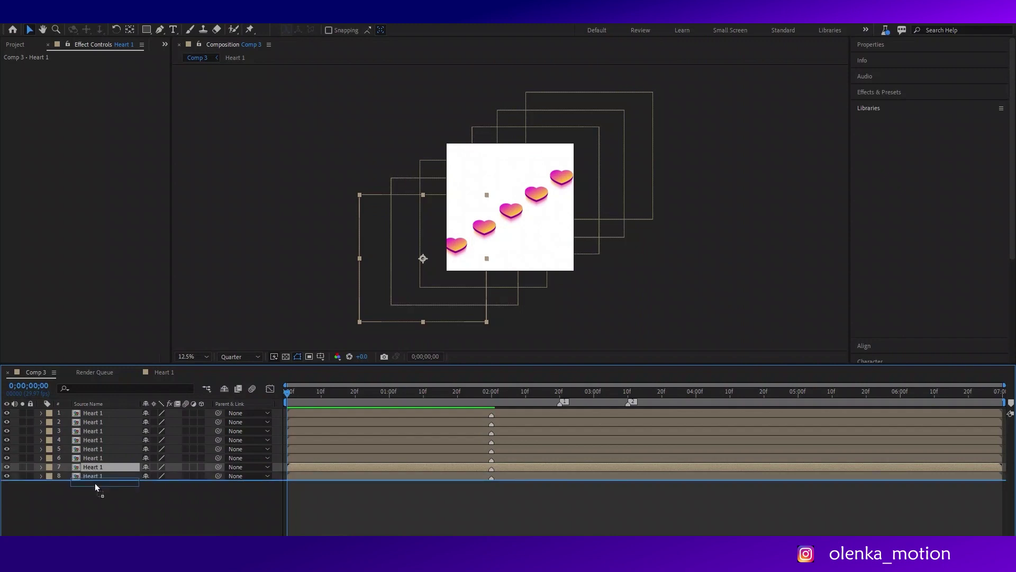
pyautogui.moveTo(95, 487); pyautogui.dragTo(95, 487)
pyautogui.moveTo(424, 259); pyautogui.dragTo(384, 284)
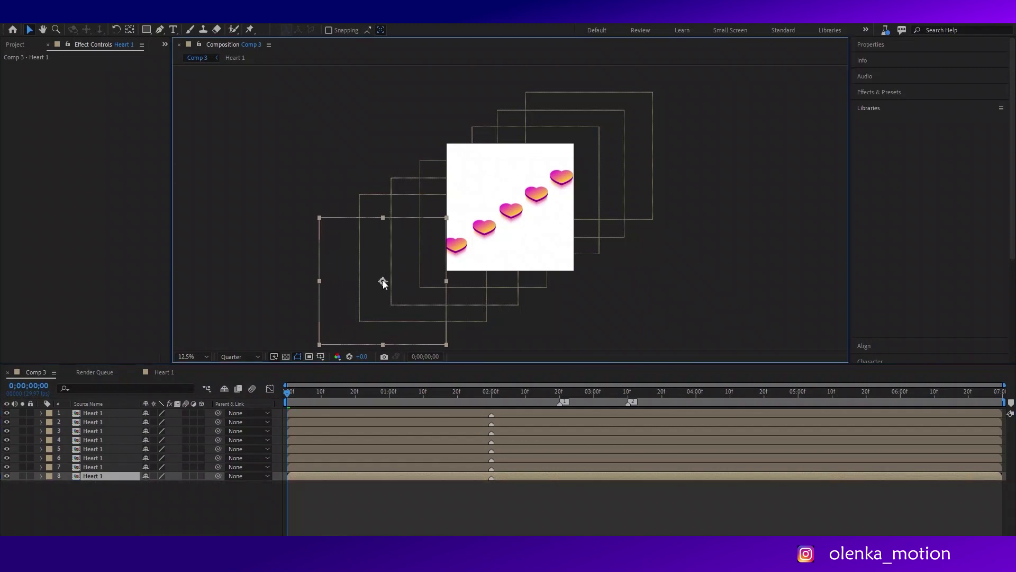
# - Add two more top-right heart copies past the comp corner, then select all ten hearts
pyautogui.click(125, 414)
pyautogui.hotkey('ctrl', 'd')
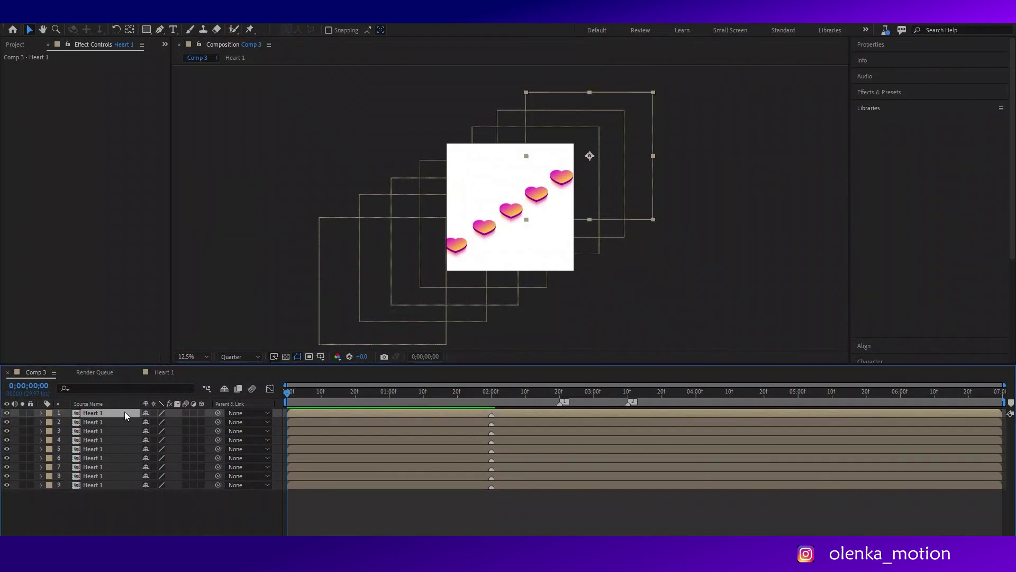
pyautogui.moveTo(597, 153); pyautogui.dragTo(624, 141)
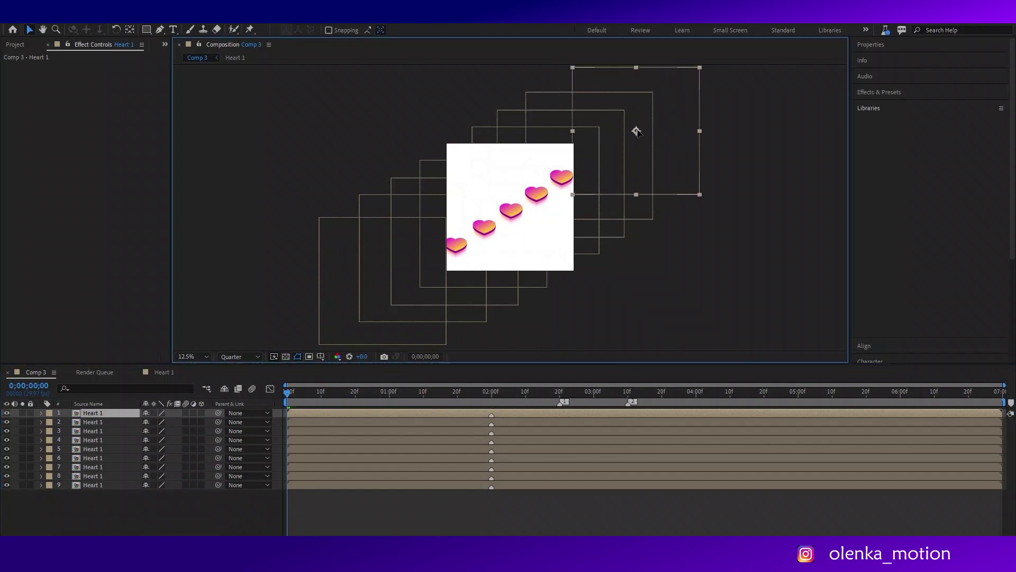
pyautogui.hotkey('ctrl', 'd')
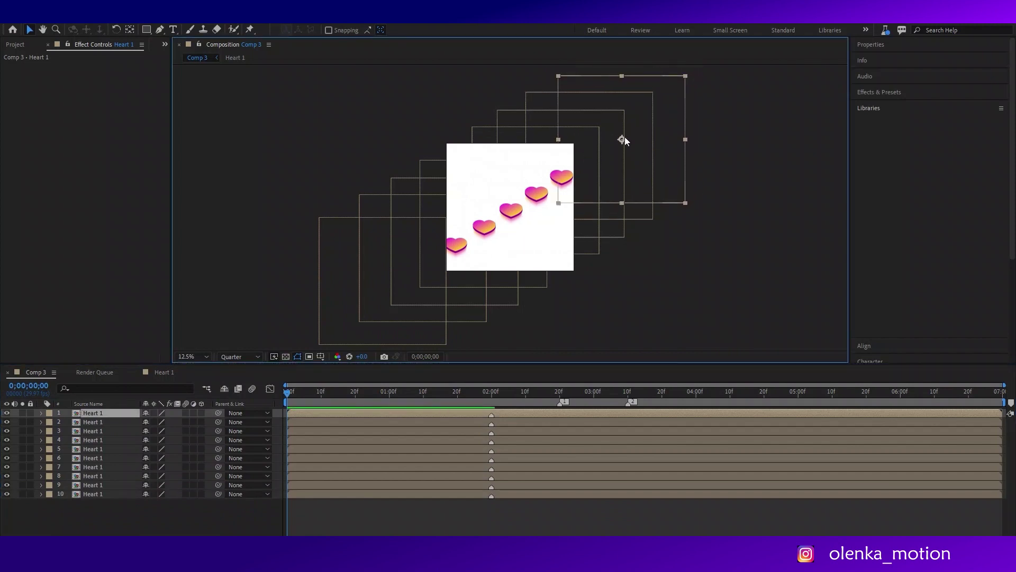
pyautogui.moveTo(624, 137); pyautogui.dragTo(648, 124)
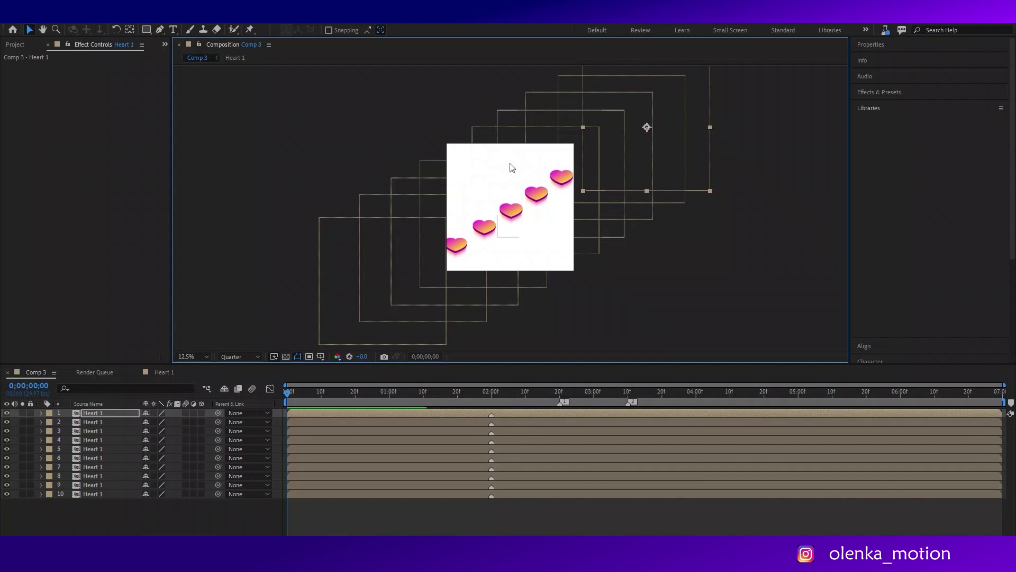
pyautogui.moveTo(510, 165); pyautogui.dragTo(515, 177)
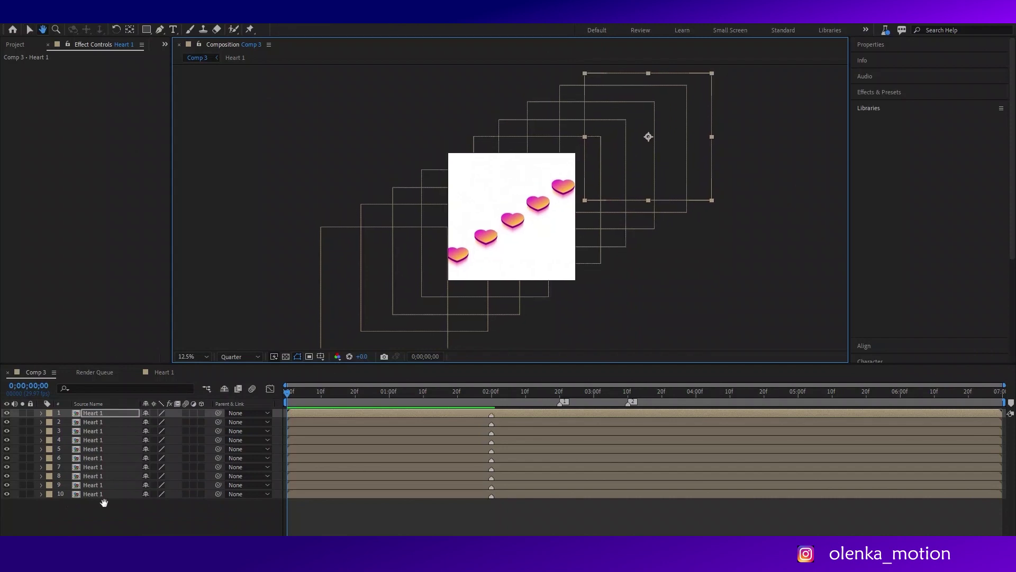
pyautogui.press('v')
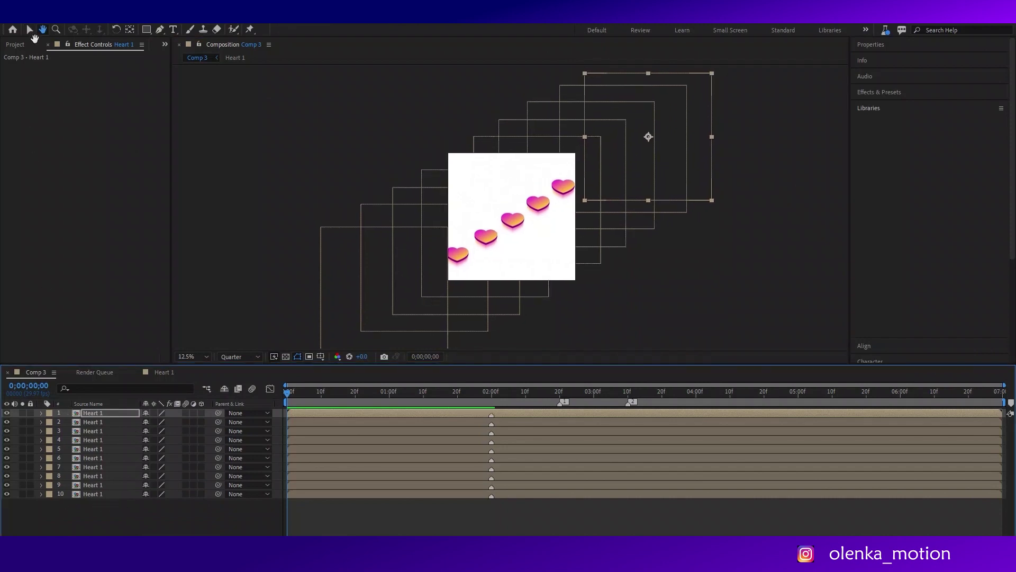
pyautogui.keyDown('shift'); pyautogui.click(110, 494); pyautogui.keyUp('shift')
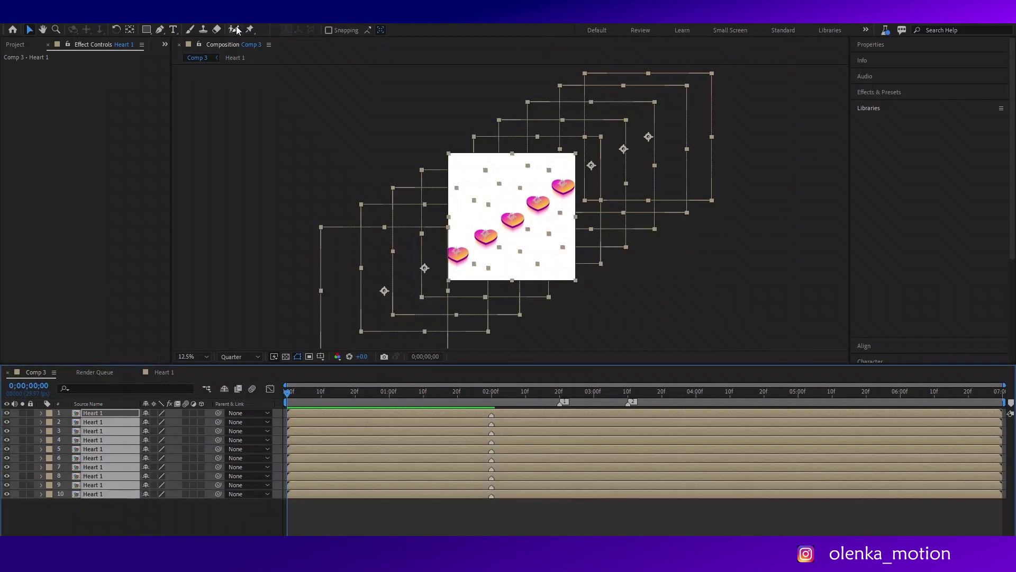
# - From the Align panel, distribute the ten hearts by vertical and horizontal centers
pyautogui.click(218, 19)
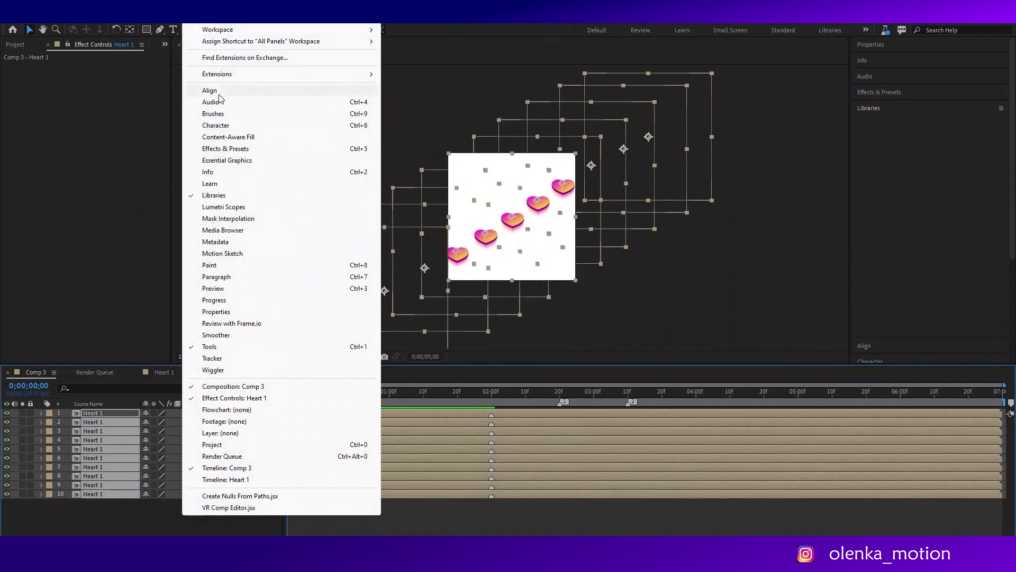
pyautogui.click(221, 90)
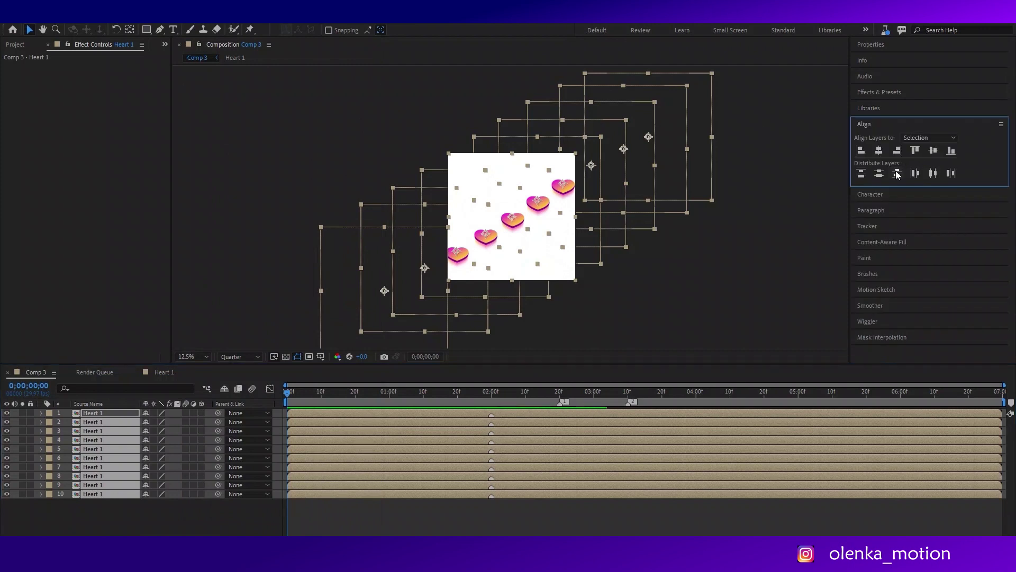
pyautogui.click(879, 173)
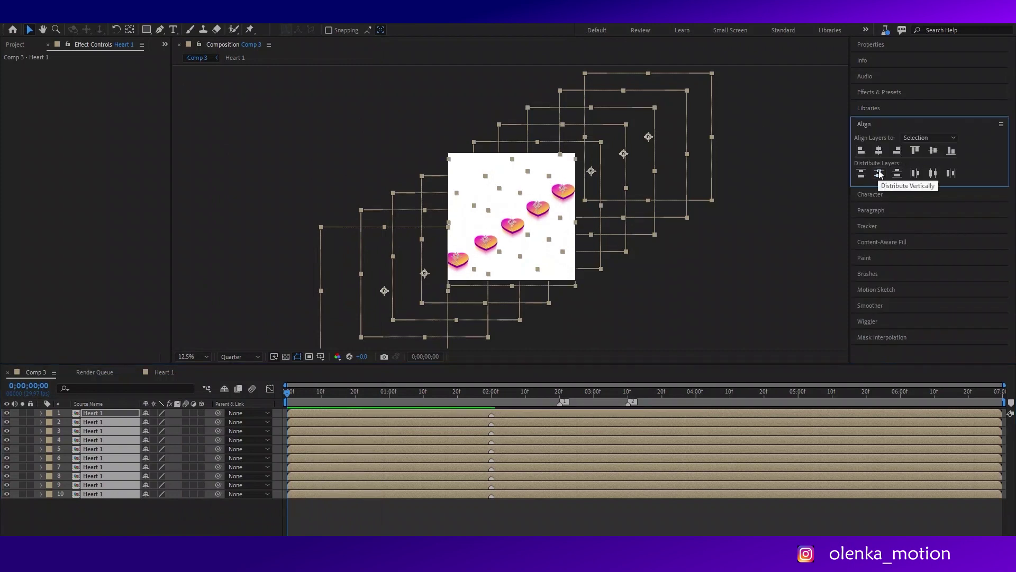
pyautogui.click(932, 173)
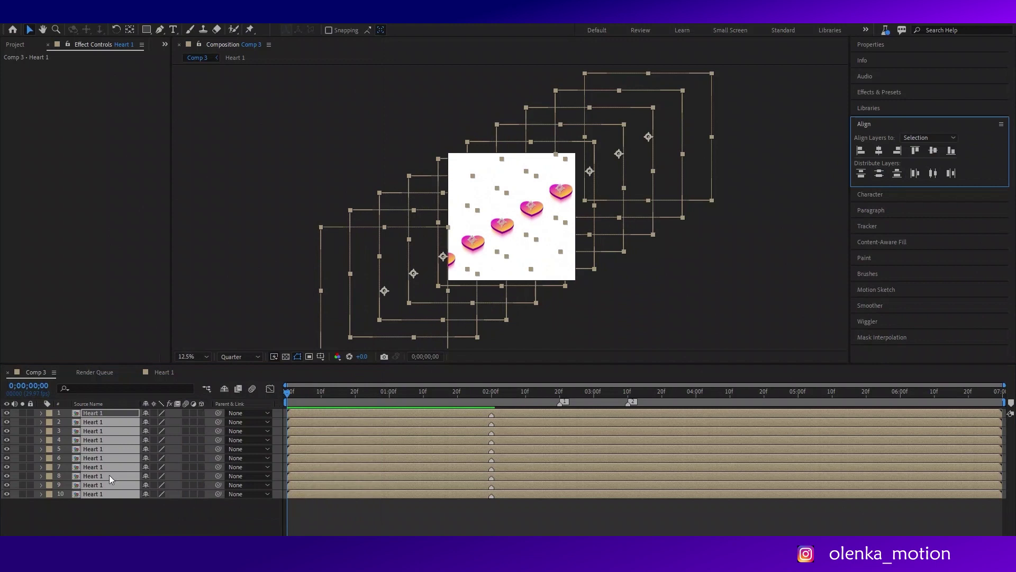
# - Parent the hearts to layer 10 and stagger layers 1–9 progressively later by a few frames each
pyautogui.moveTo(219, 412); pyautogui.dragTo(100, 493)
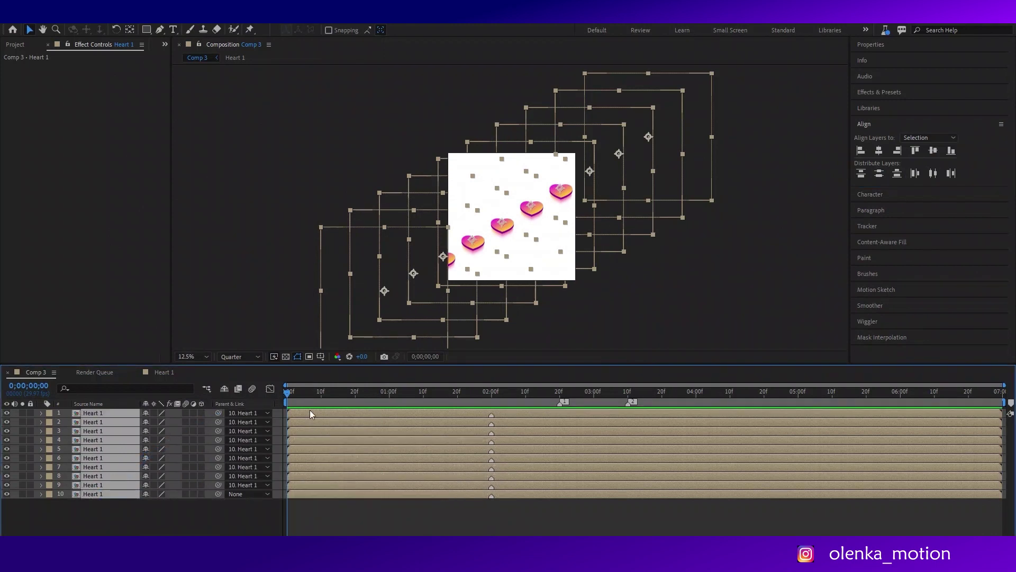
pyautogui.keyDown('ctrl'); pyautogui.click(311, 495); pyautogui.keyUp('ctrl')
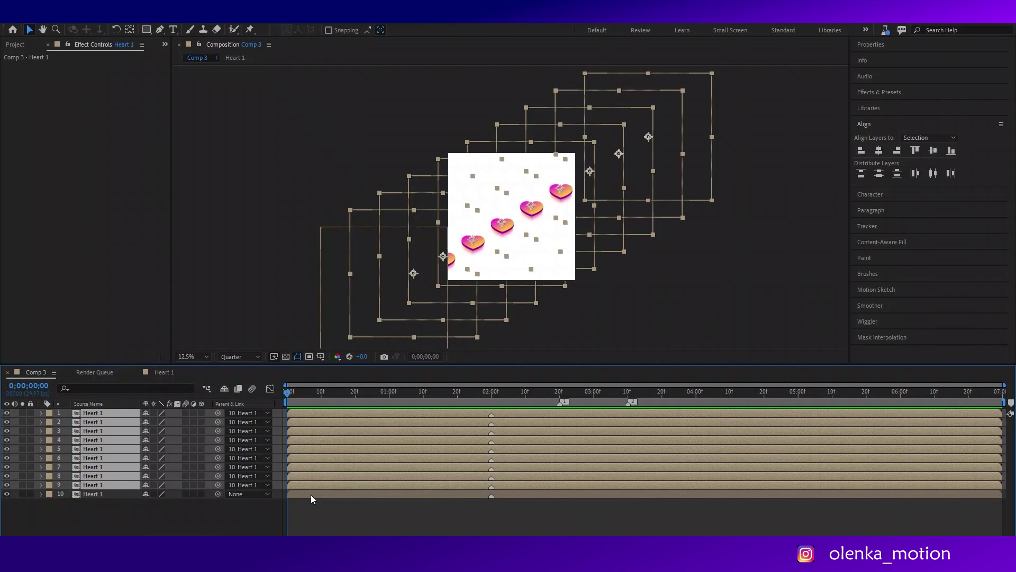
pyautogui.moveTo(307, 481); pyautogui.dragTo(322, 484)
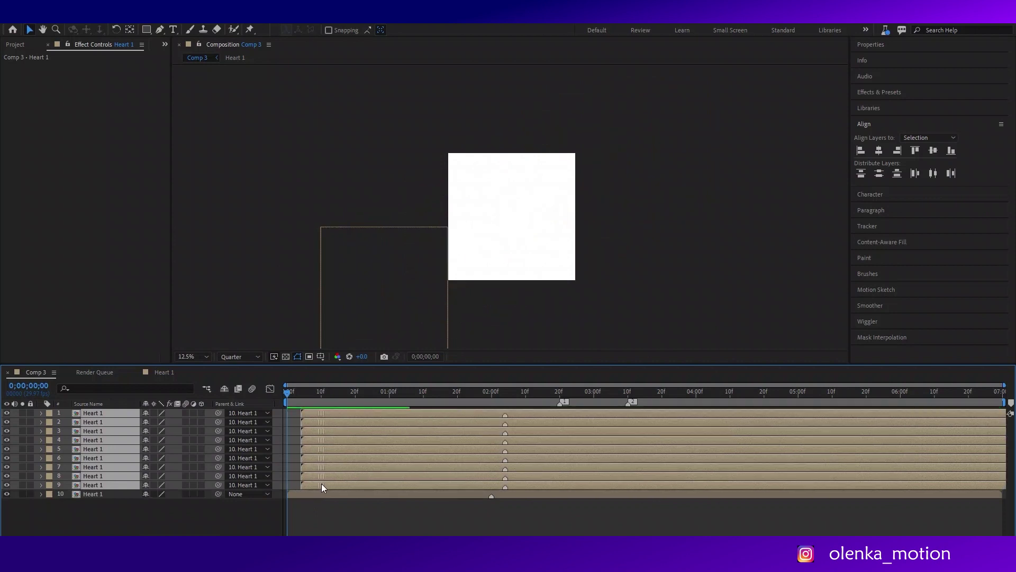
pyautogui.keyDown('ctrl'); pyautogui.click(386, 485); pyautogui.keyUp('ctrl')
pyautogui.moveTo(383, 475); pyautogui.dragTo(396, 475)
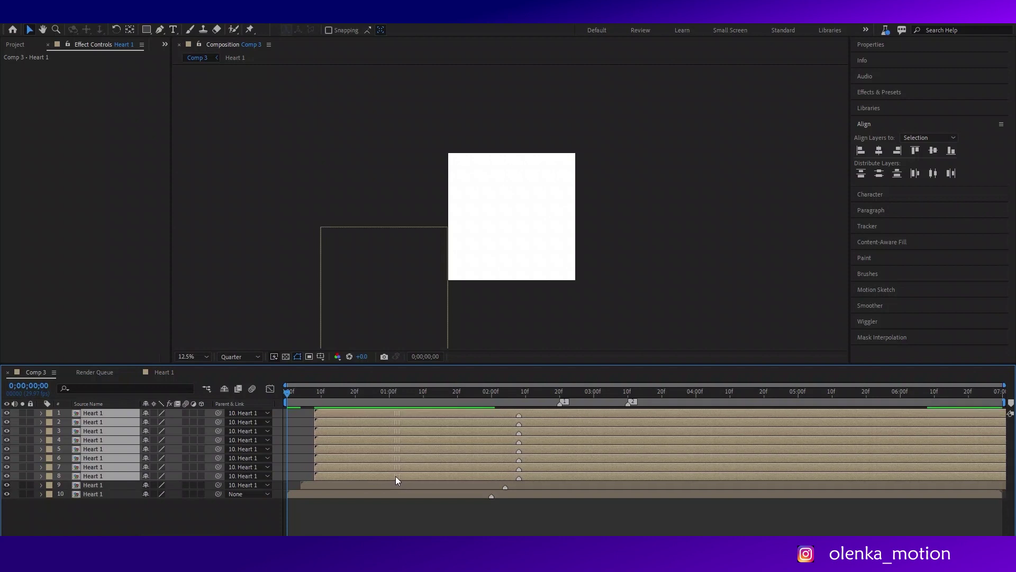
pyautogui.keyDown('ctrl'); pyautogui.click(395, 475); pyautogui.keyUp('ctrl')
pyautogui.moveTo(401, 468); pyautogui.dragTo(525, 428)
pyautogui.keyDown('ctrl'); pyautogui.click(414, 466); pyautogui.keyUp('ctrl')
pyautogui.keyDown('ctrl'); pyautogui.click(434, 459); pyautogui.keyUp('ctrl')
pyautogui.keyDown('ctrl'); pyautogui.click(458, 446); pyautogui.keyUp('ctrl')
pyautogui.keyDown('ctrl'); pyautogui.click(507, 437); pyautogui.keyUp('ctrl')
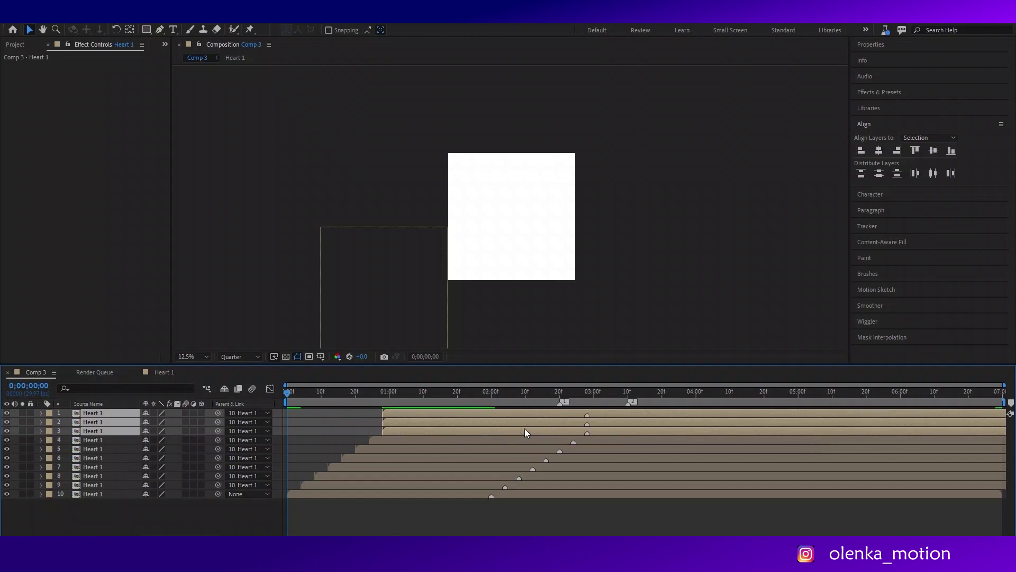
# - Delay layers 1 and 2 further, layer 1 most, then extend all ten layers to start at 0
pyautogui.keyDown('ctrl'); pyautogui.click(525, 432); pyautogui.keyUp('ctrl')
pyautogui.moveTo(524, 422); pyautogui.dragTo(551, 412)
pyautogui.keyDown('ctrl'); pyautogui.click(537, 421); pyautogui.keyUp('ctrl')
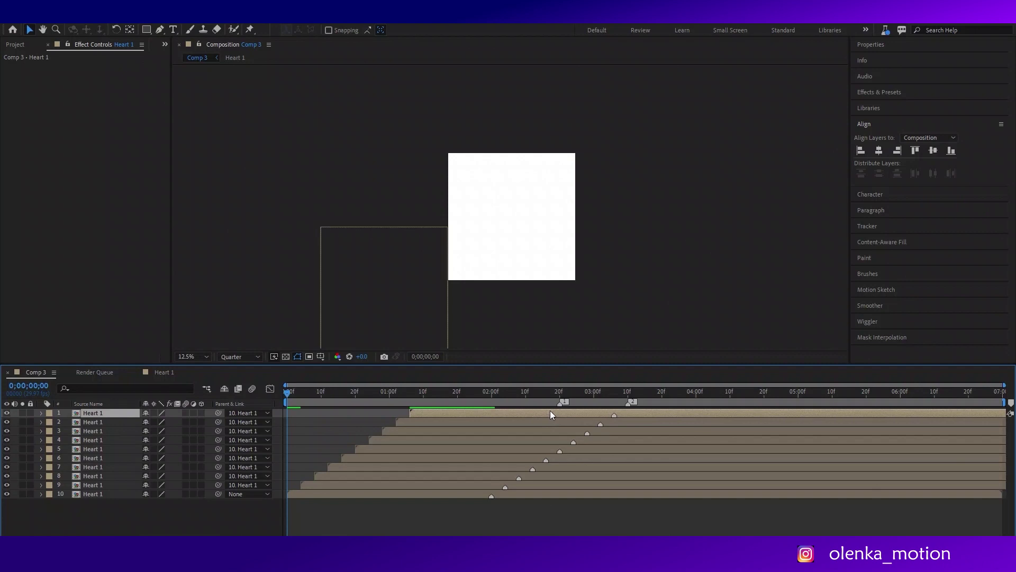
pyautogui.keyDown('shift'); pyautogui.click(609, 492); pyautogui.keyUp('shift')
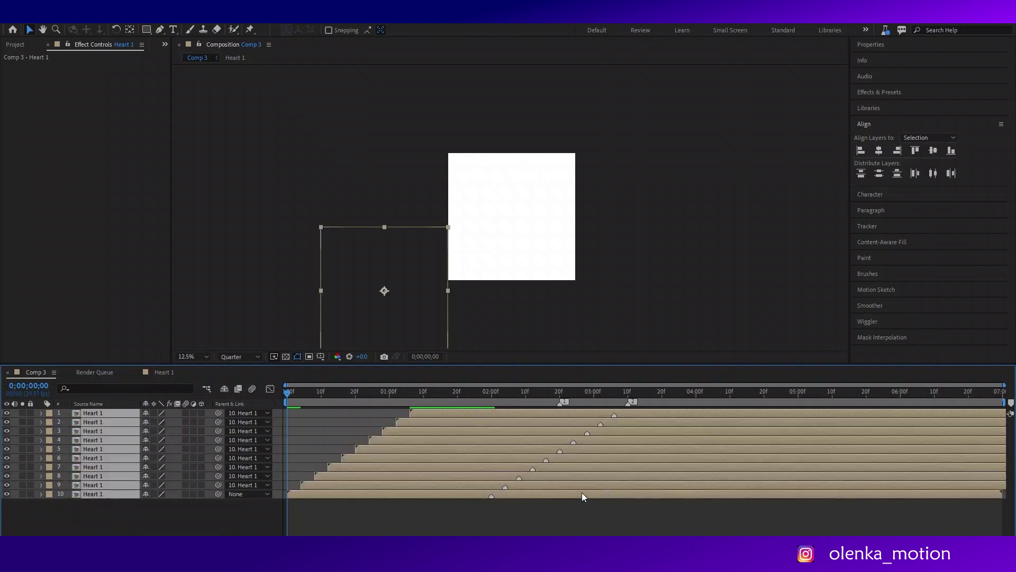
pyautogui.moveTo(582, 493); pyautogui.dragTo(377, 497)
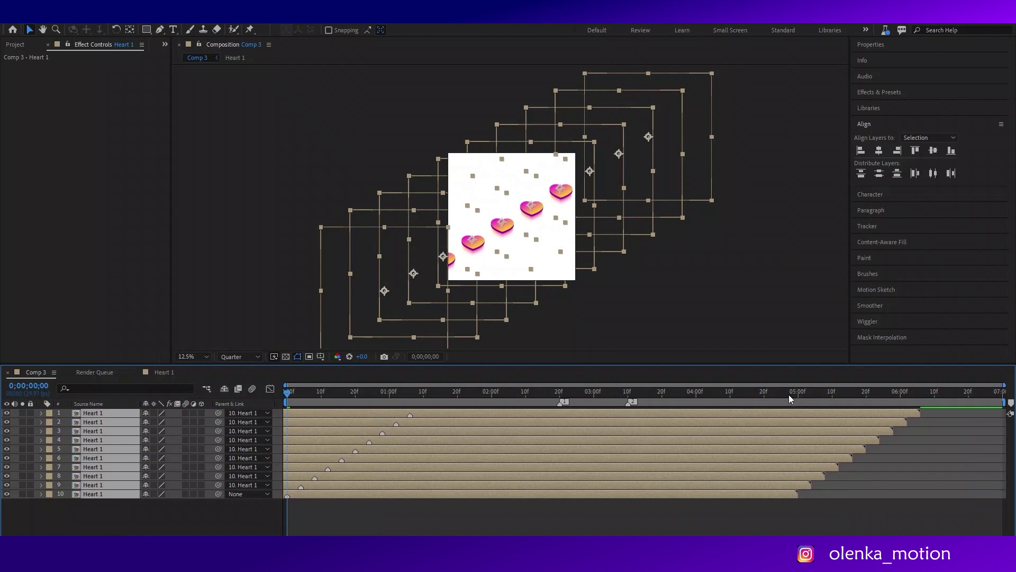
# - End the work area at 5 seconds and return to the first frame
pyautogui.moveTo(791, 394); pyautogui.dragTo(798, 394)
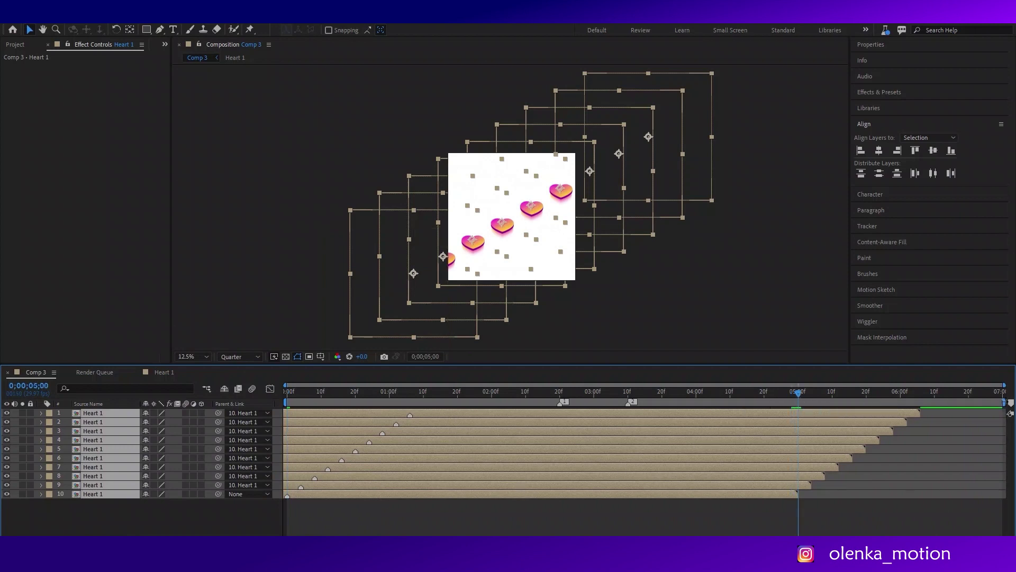
pyautogui.moveTo(1004, 401); pyautogui.dragTo(799, 402)
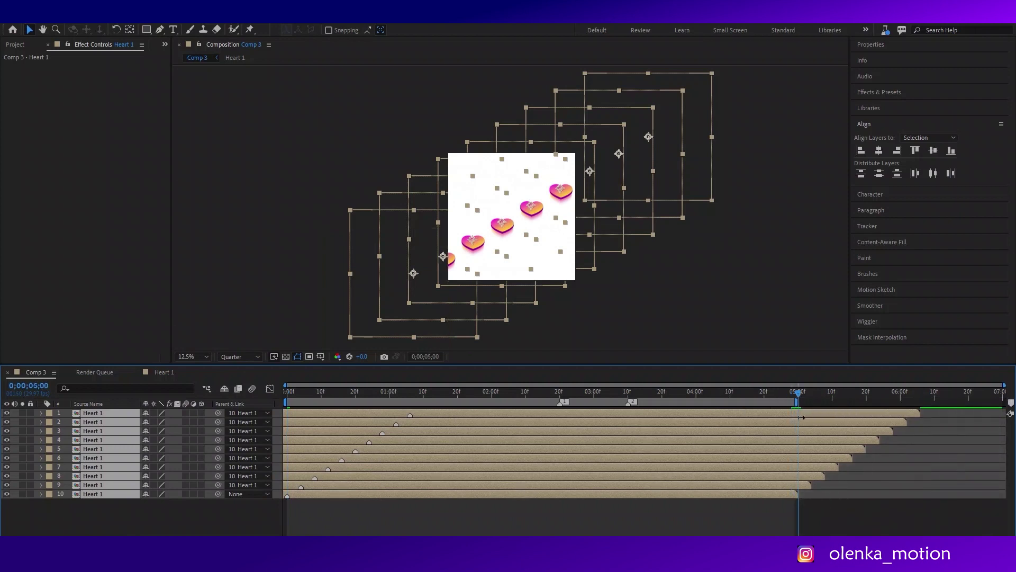
pyautogui.press('Home')
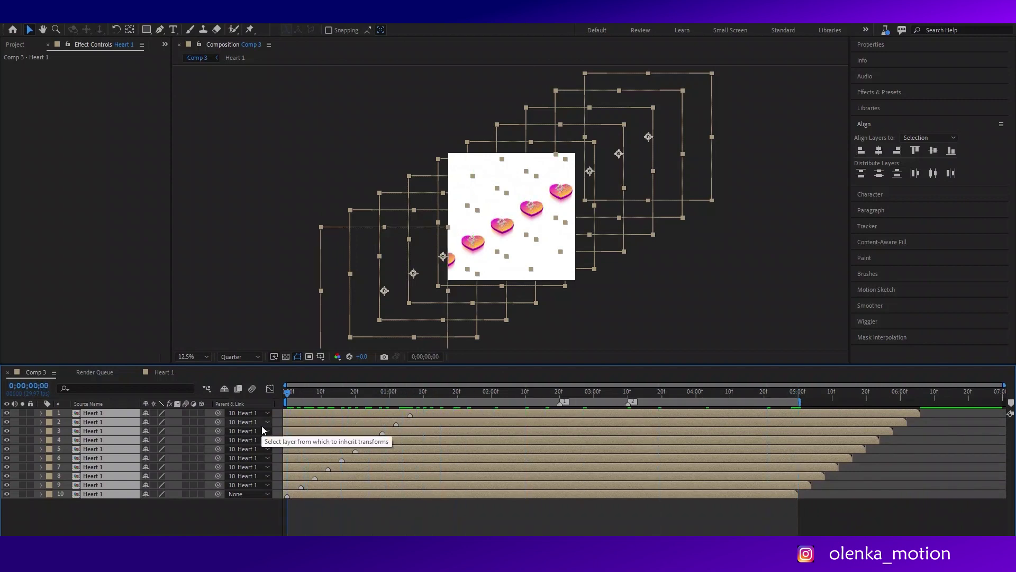
# - Keyframe layer 10's Position at the start, moving the heart chain up and right
pyautogui.click(245, 516)
pyautogui.click(328, 495)
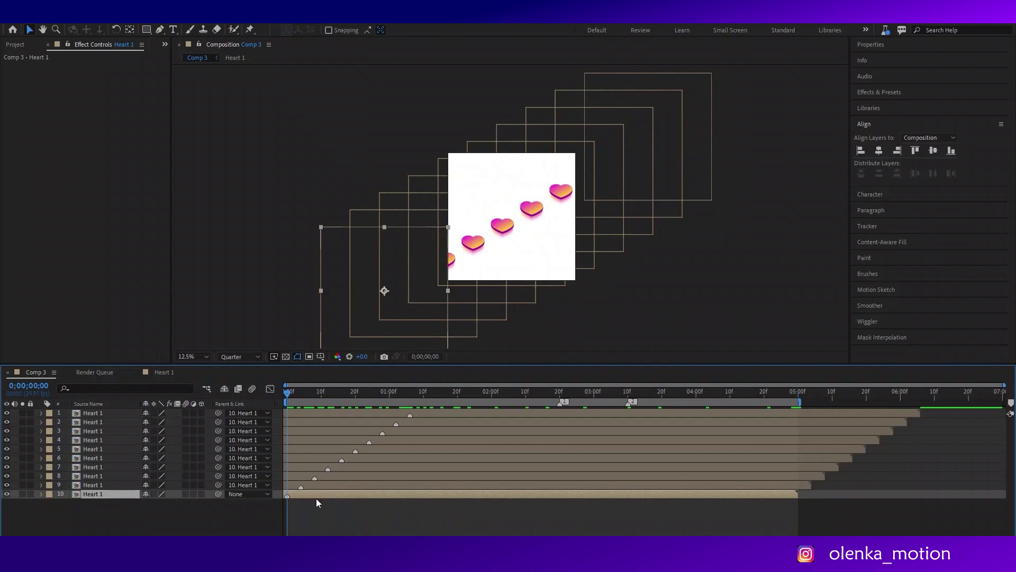
pyautogui.press('p')
pyautogui.click(71, 503)
pyautogui.moveTo(387, 291); pyautogui.dragTo(450, 272)
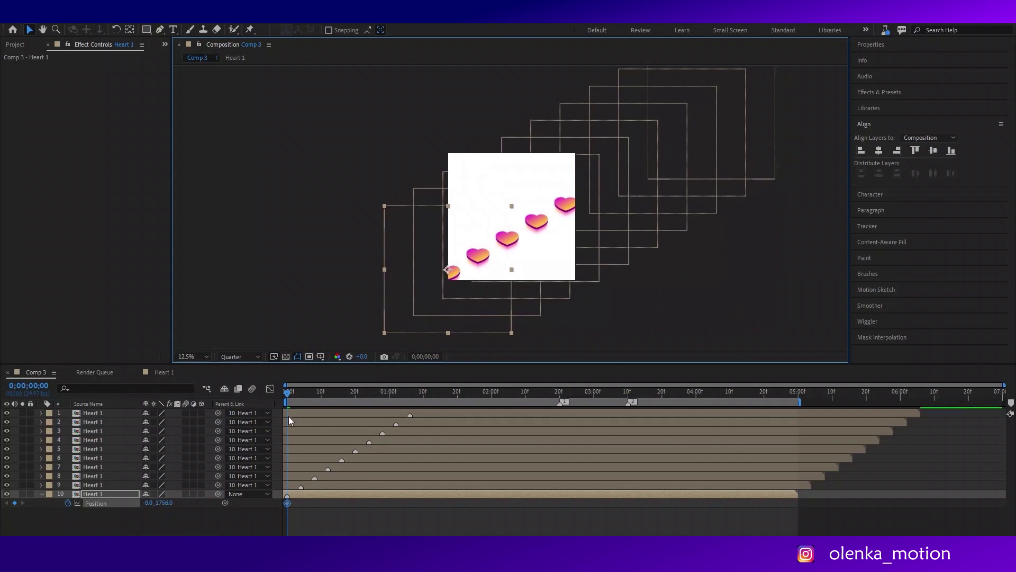
# - At 5 seconds, set layer 10's end Position down-left and preview the slide
pyautogui.moveTo(294, 392); pyautogui.dragTo(794, 381)
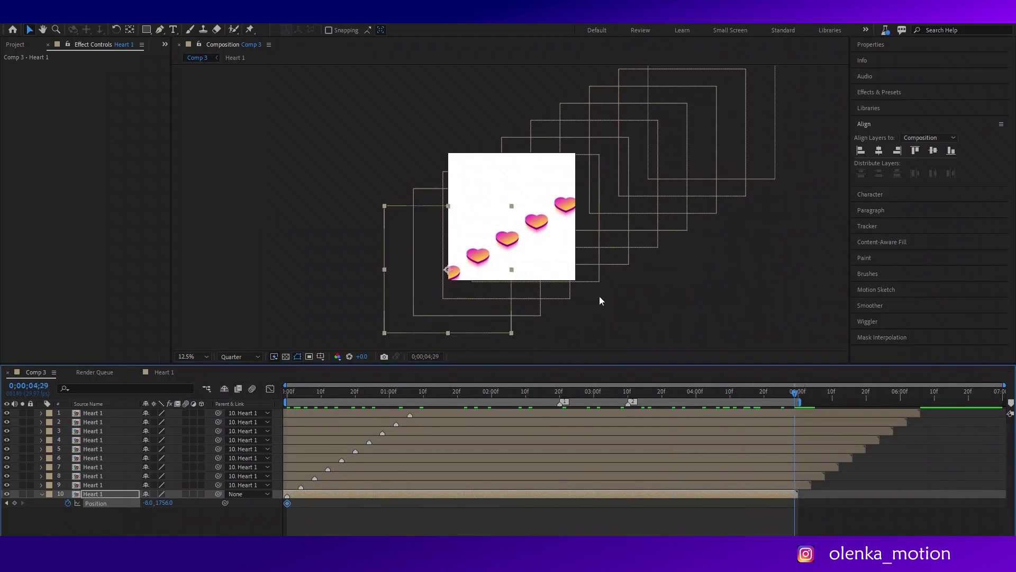
pyautogui.moveTo(443, 267); pyautogui.dragTo(299, 347)
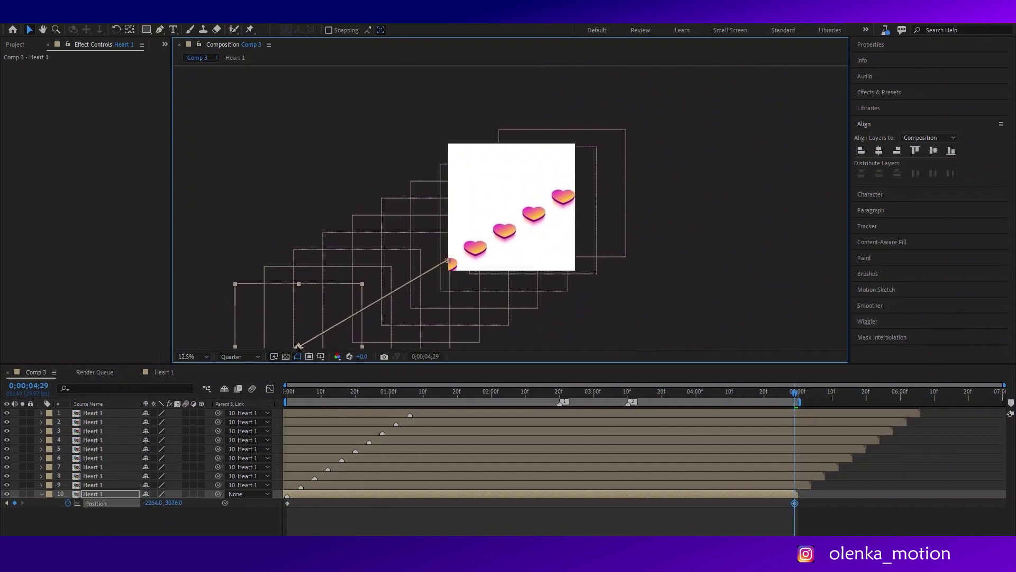
pyautogui.moveTo(298, 347); pyautogui.dragTo(301, 345)
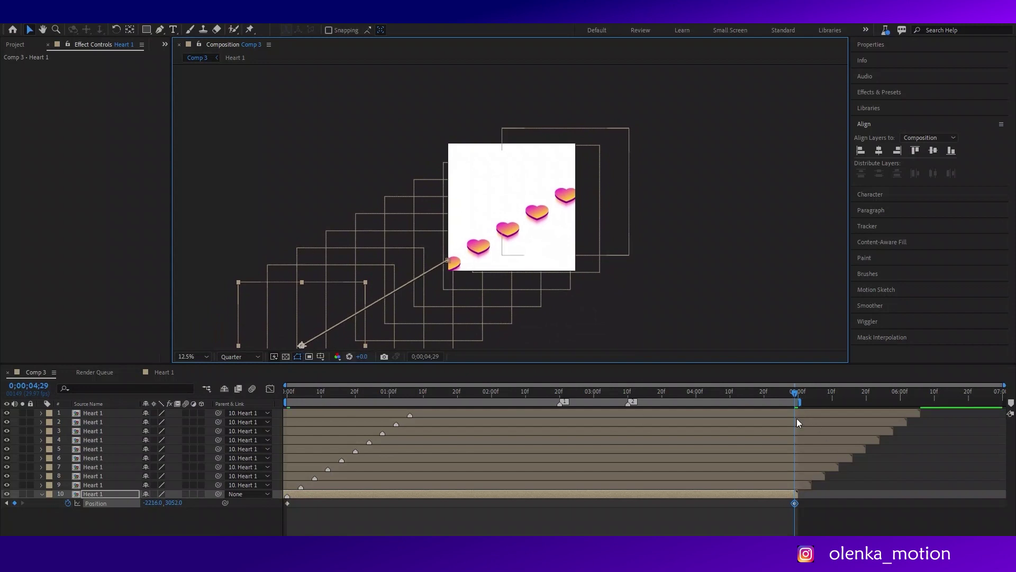
pyautogui.moveTo(795, 502); pyautogui.dragTo(798, 502)
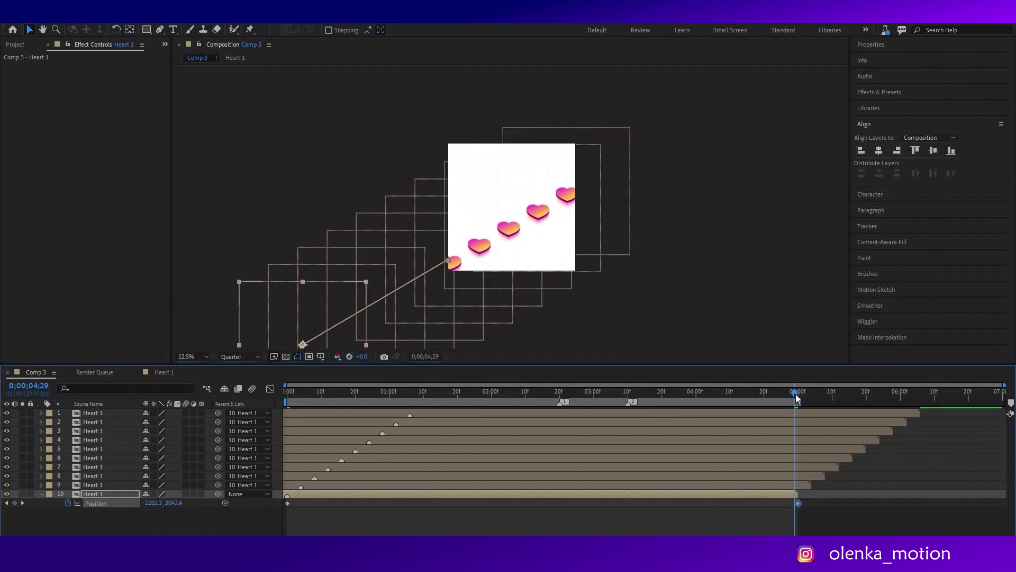
pyautogui.press('space')
pyautogui.press('space')
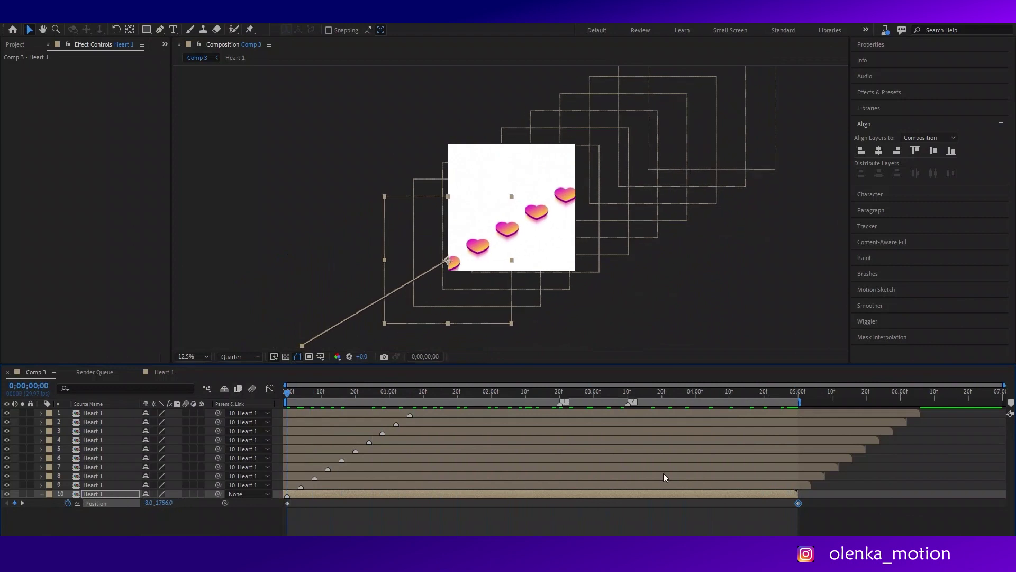
# - Shift layer 10's whole motion path slightly up and preview again
pyautogui.moveTo(824, 513); pyautogui.dragTo(279, 494)
pyautogui.click(383, 510)
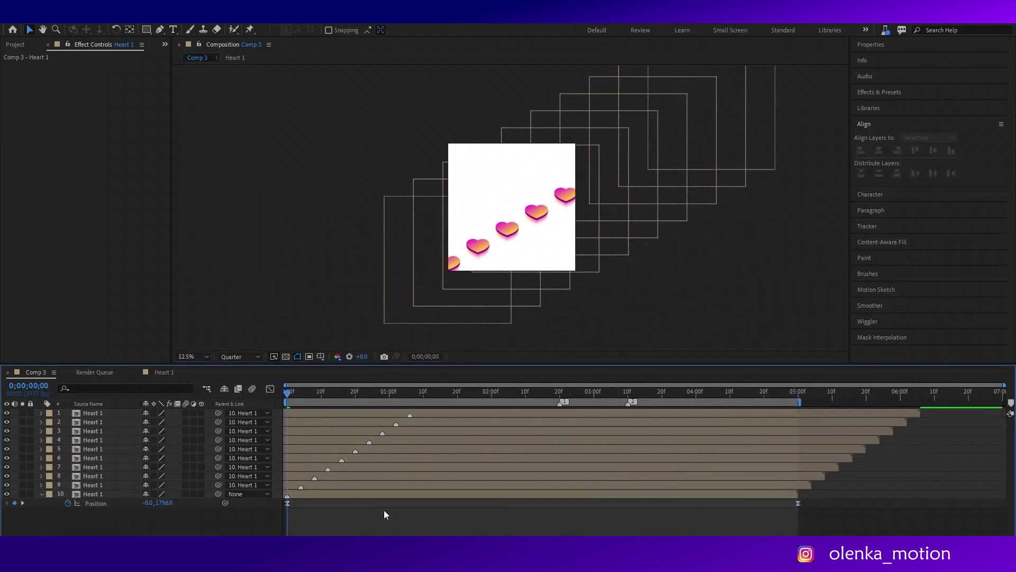
pyautogui.press('space')
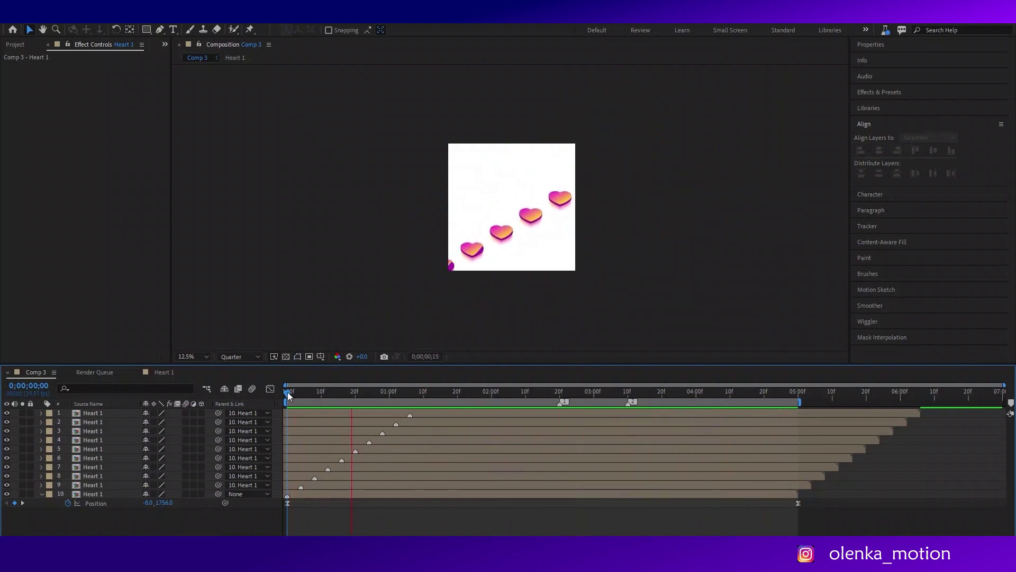
pyautogui.press('space')
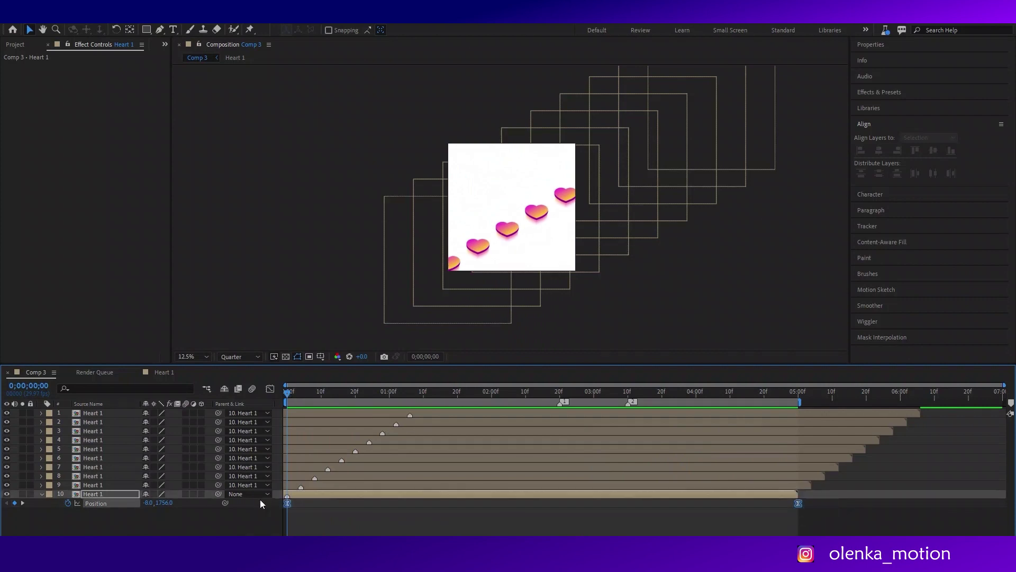
pyautogui.click(260, 501)
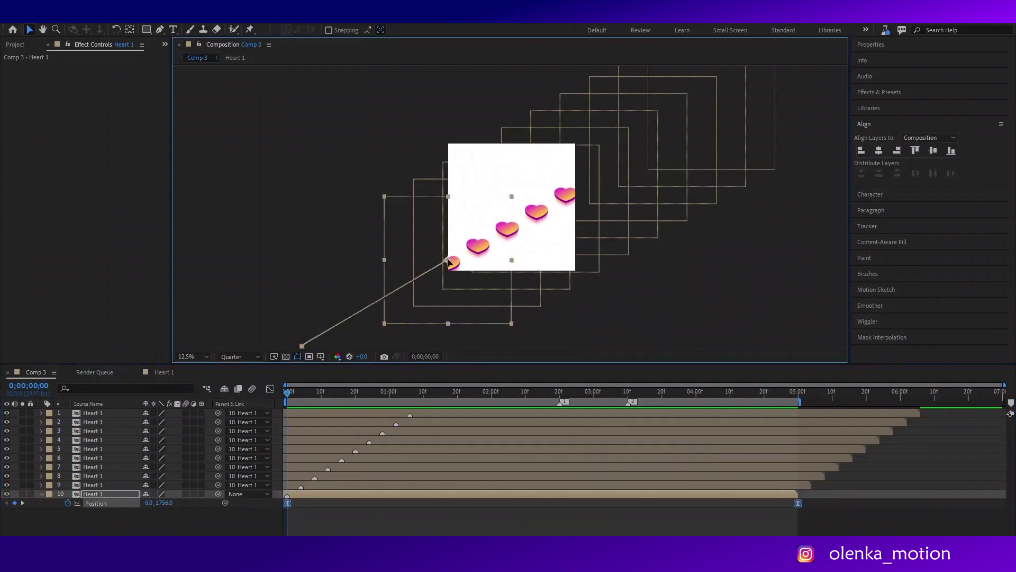
pyautogui.moveTo(441, 252); pyautogui.dragTo(448, 245)
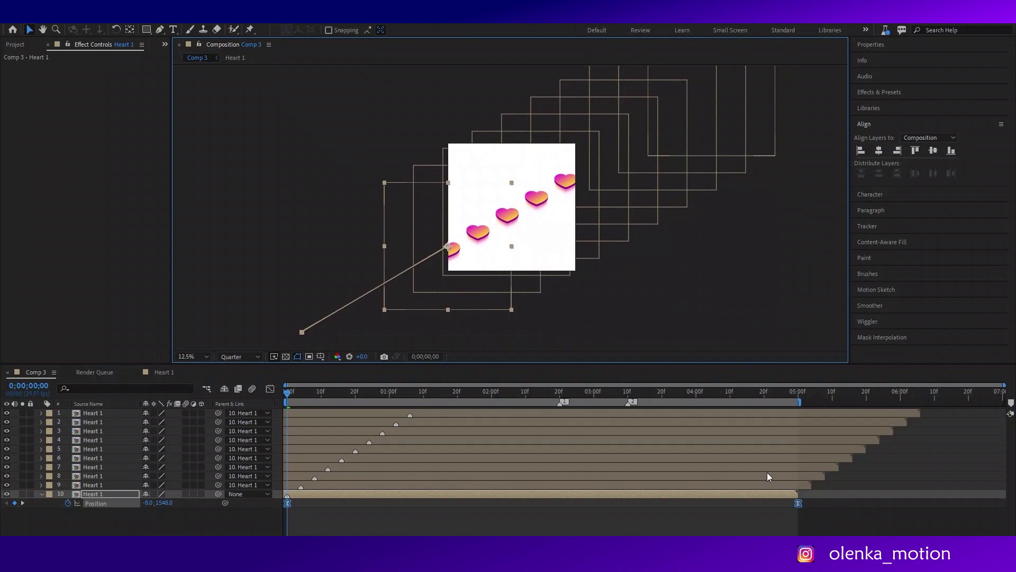
pyautogui.click(834, 511)
pyautogui.press('space')
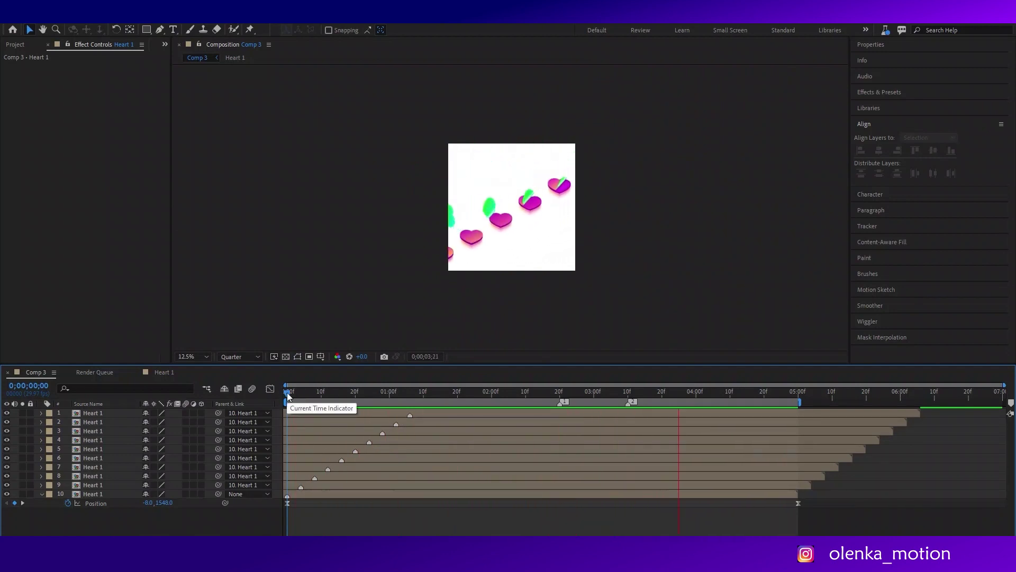
# - Pre-compose all ten Heart layers into a single comp named 'heart comp 1'
pyautogui.press('space')
pyautogui.click(297, 497)
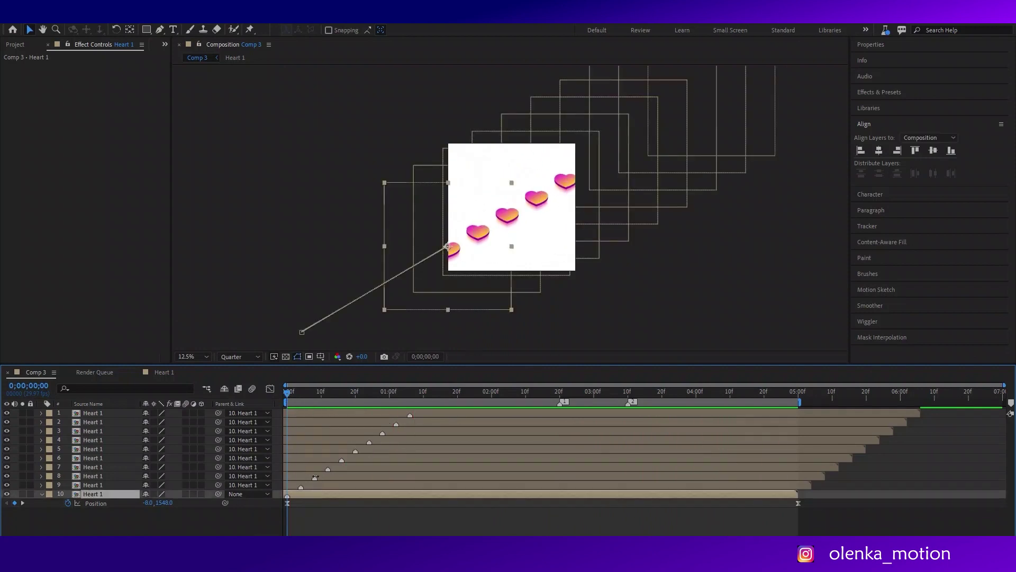
pyautogui.keyDown('shift'); pyautogui.click(320, 414); pyautogui.keyUp('shift')
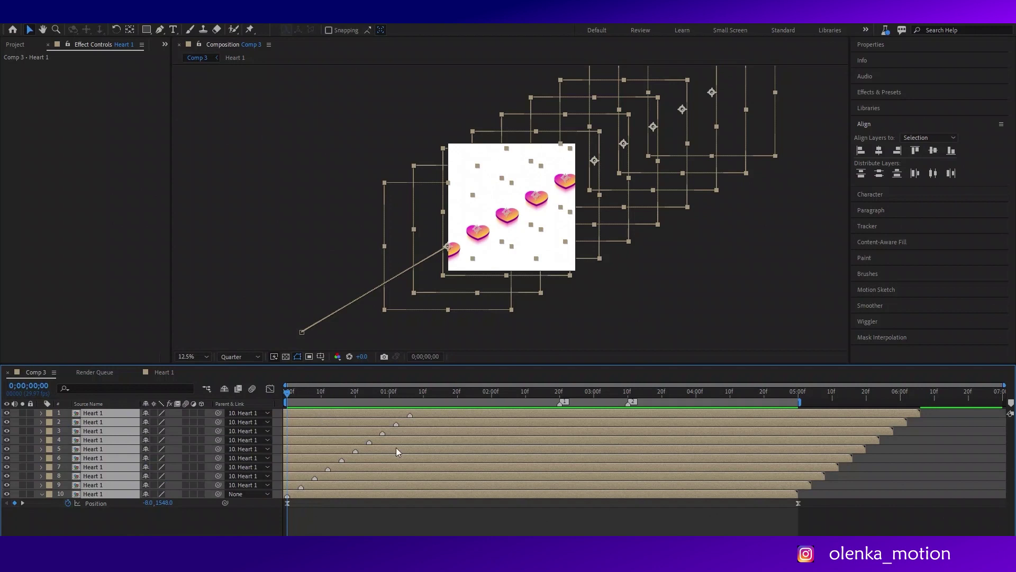
pyautogui.hotkey('ctrl', 'shift', 'c')
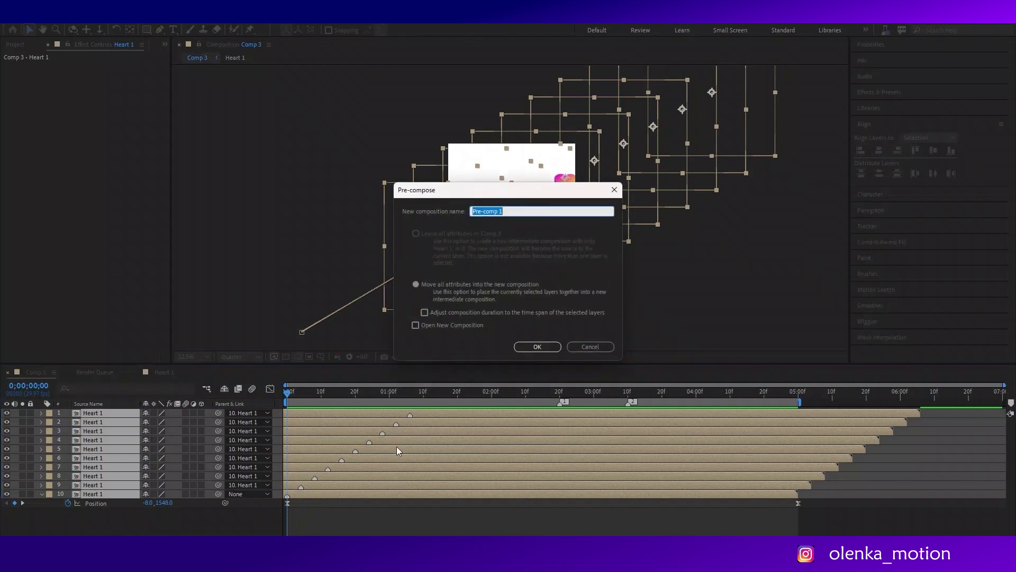
pyautogui.write('heart')
pyautogui.press('Return')
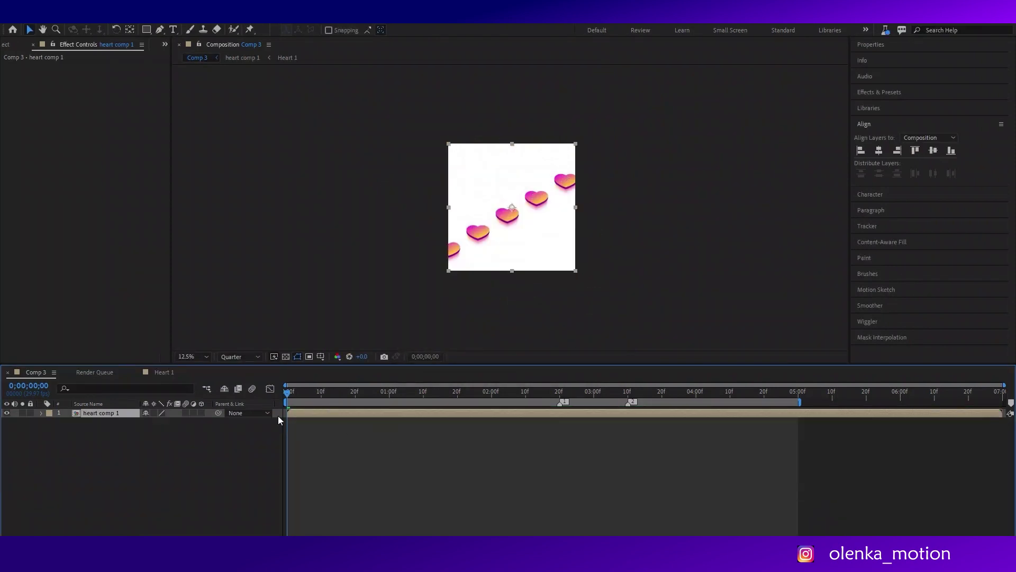
# - Duplicate heart comp 1, offset the copy down-right and scale it to 125%
pyautogui.hotkey('ctrl', 'd')
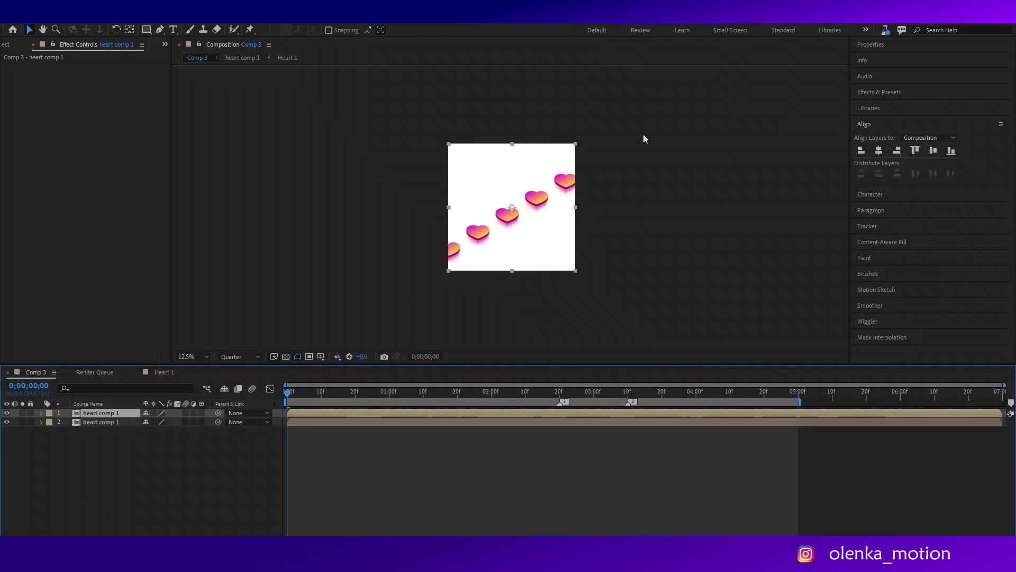
pyautogui.moveTo(506, 205); pyautogui.dragTo(528, 239)
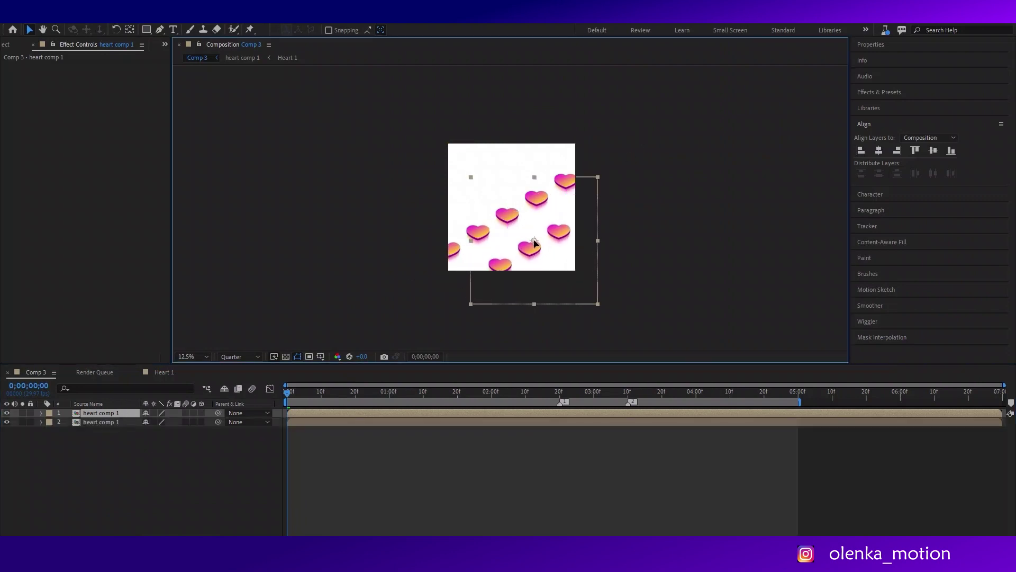
pyautogui.press('s')
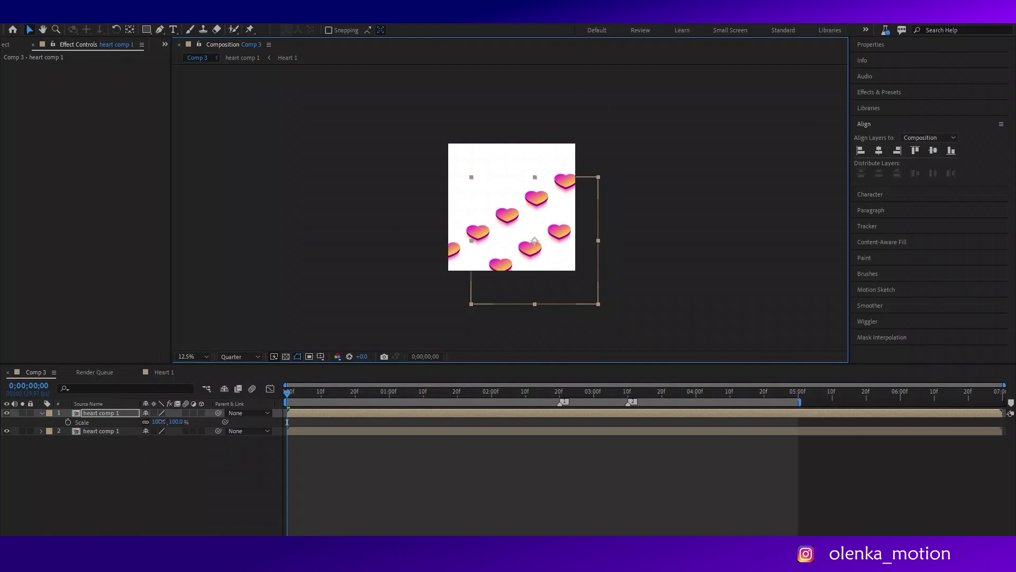
pyautogui.moveTo(158, 421); pyautogui.dragTo(174, 424)
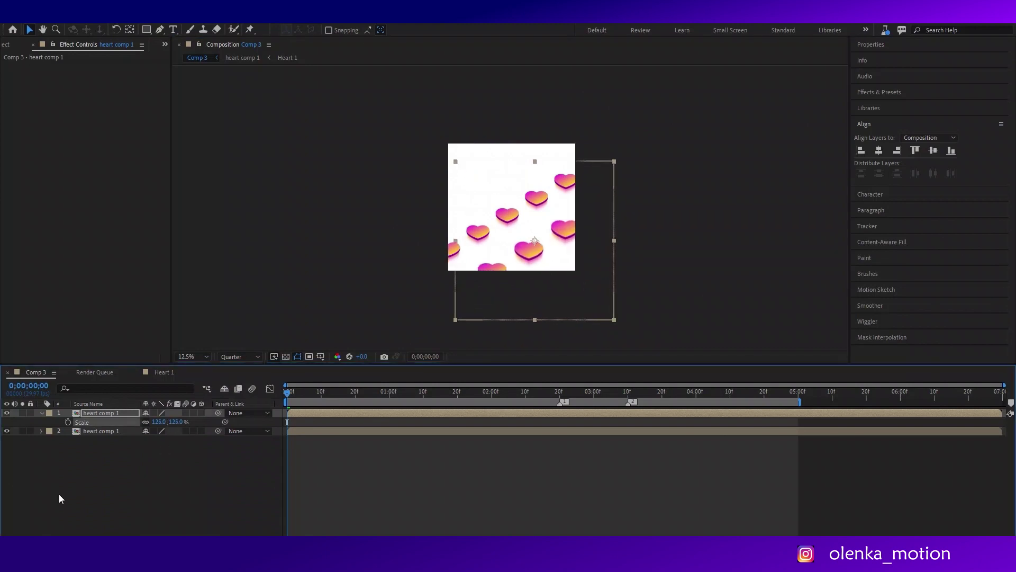
# - Duplicate the second heart comp layer and move the third copy up-left
pyautogui.click(96, 434)
pyautogui.hotkey('ctrl', 'd')
pyautogui.moveTo(100, 433); pyautogui.dragTo(103, 440)
pyautogui.moveTo(516, 212); pyautogui.dragTo(501, 164)
# - Nudge the second heart comp copy slightly up
pyautogui.press('Return')
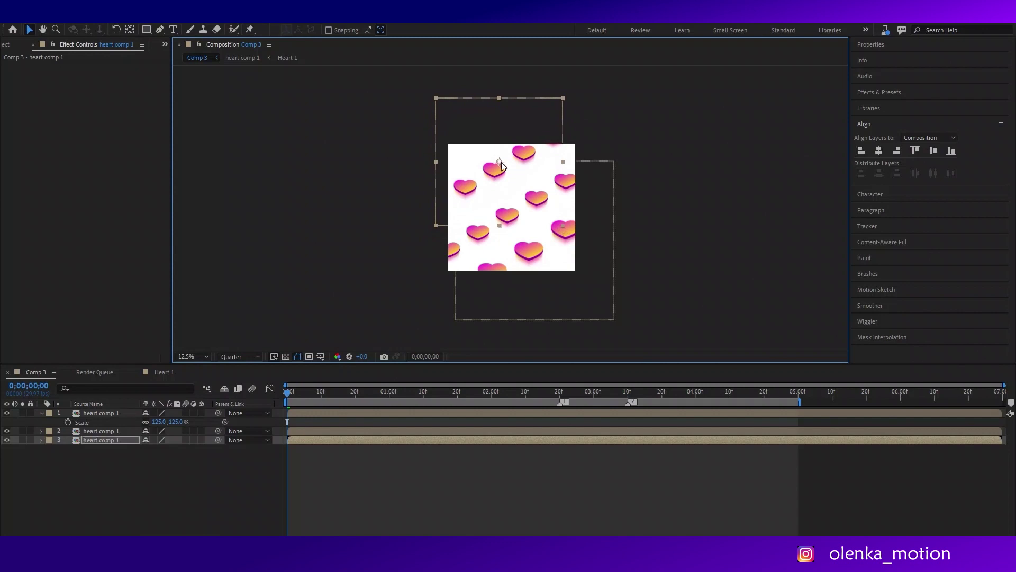
pyautogui.click(122, 430)
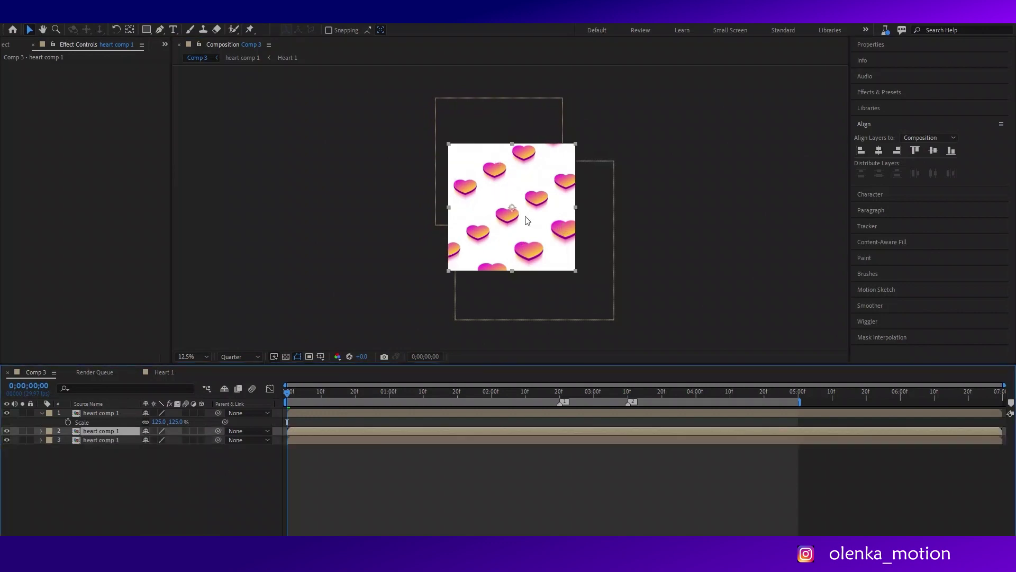
pyautogui.moveTo(527, 220); pyautogui.dragTo(516, 209)
pyautogui.press('Return')
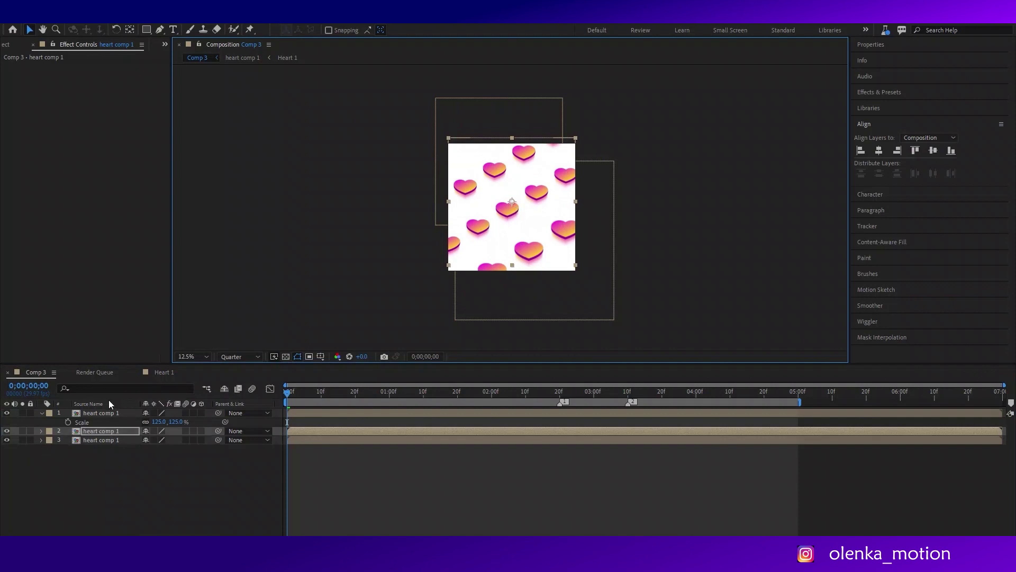
# - Shrink the bottom heart comp layer's Scale to 88%
pyautogui.click(109, 439)
pyautogui.press('s')
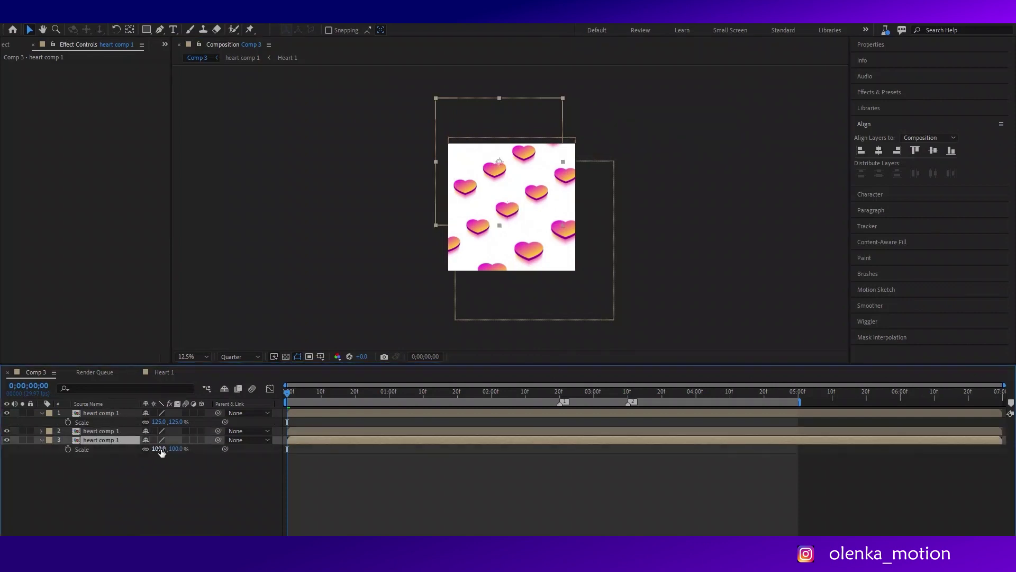
pyautogui.moveTo(159, 449); pyautogui.dragTo(157, 448)
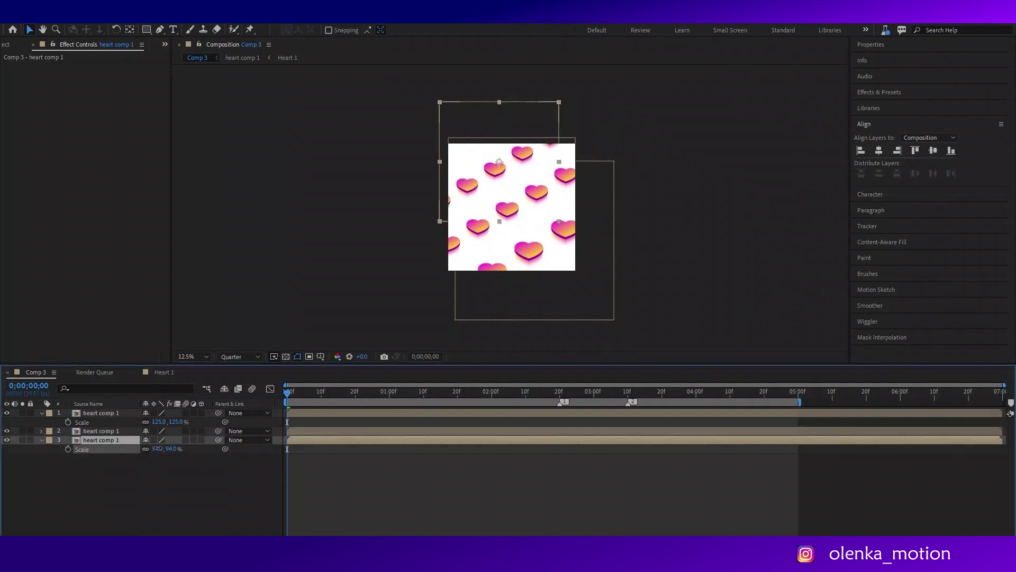
pyautogui.press('Return')
pyautogui.moveTo(157, 448); pyautogui.dragTo(156, 449)
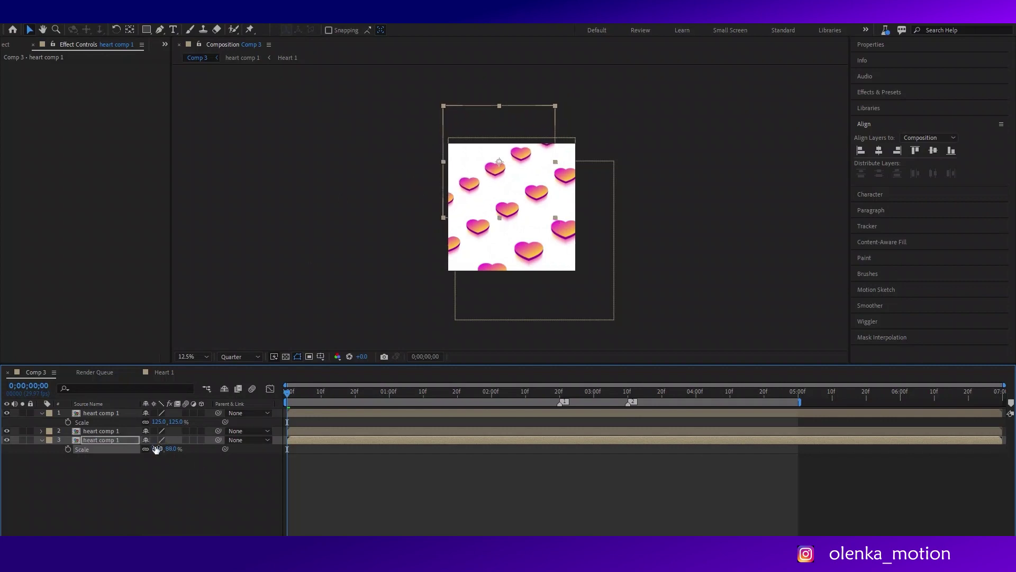
# - Enlarge the top heart comp layer's Scale to 133%
pyautogui.click(501, 169)
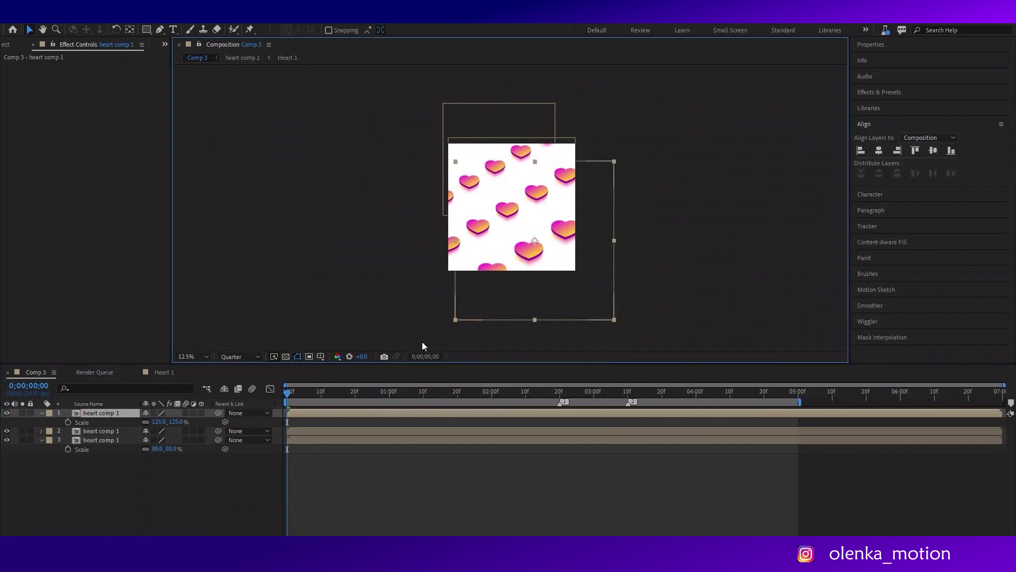
pyautogui.moveTo(158, 421); pyautogui.dragTo(162, 423)
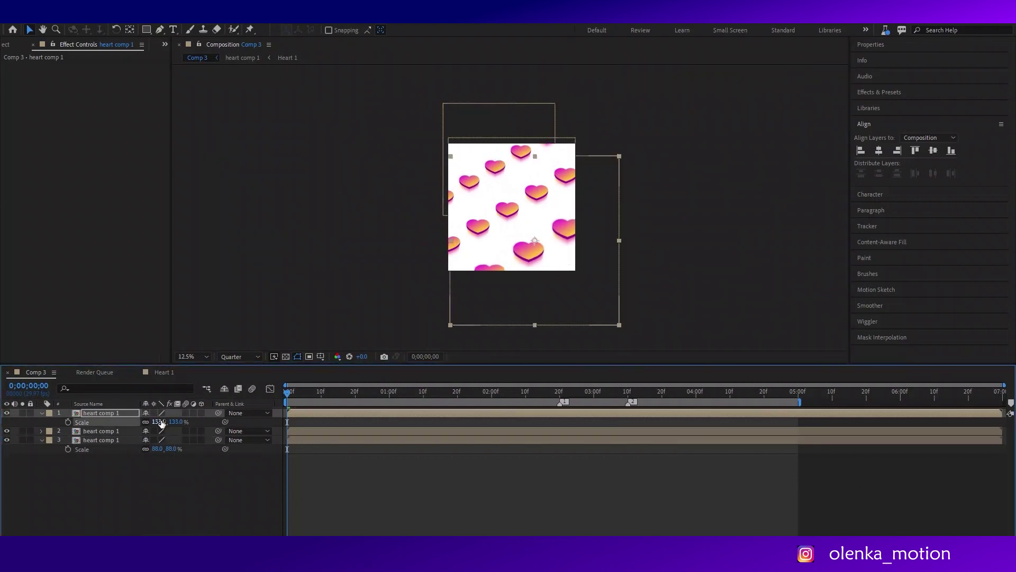
pyautogui.click(122, 454)
pyautogui.click(113, 414)
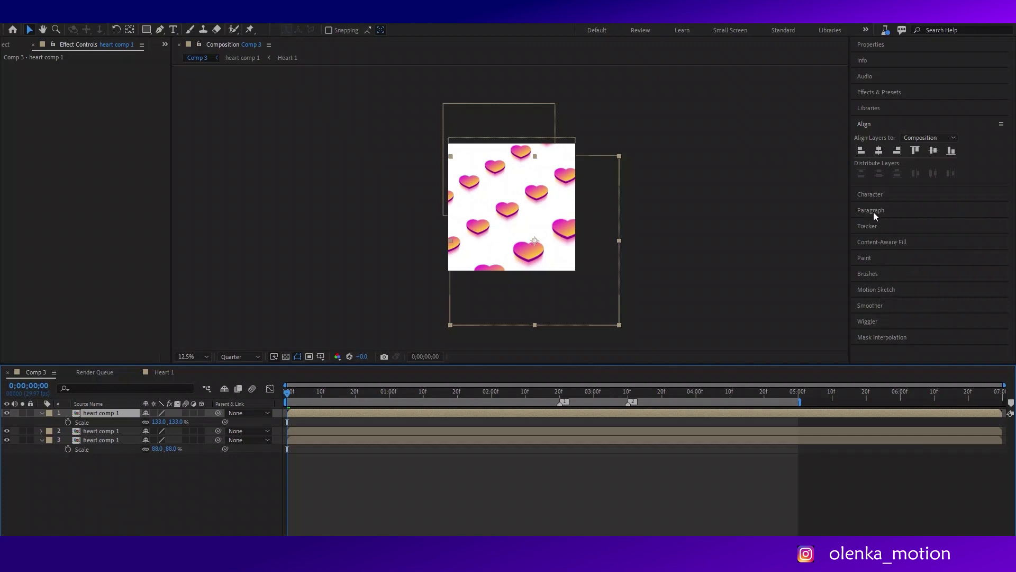
# - Apply Gaussian Blur to the top heart comp layer and paste it onto the bottom one
pyautogui.click(880, 92)
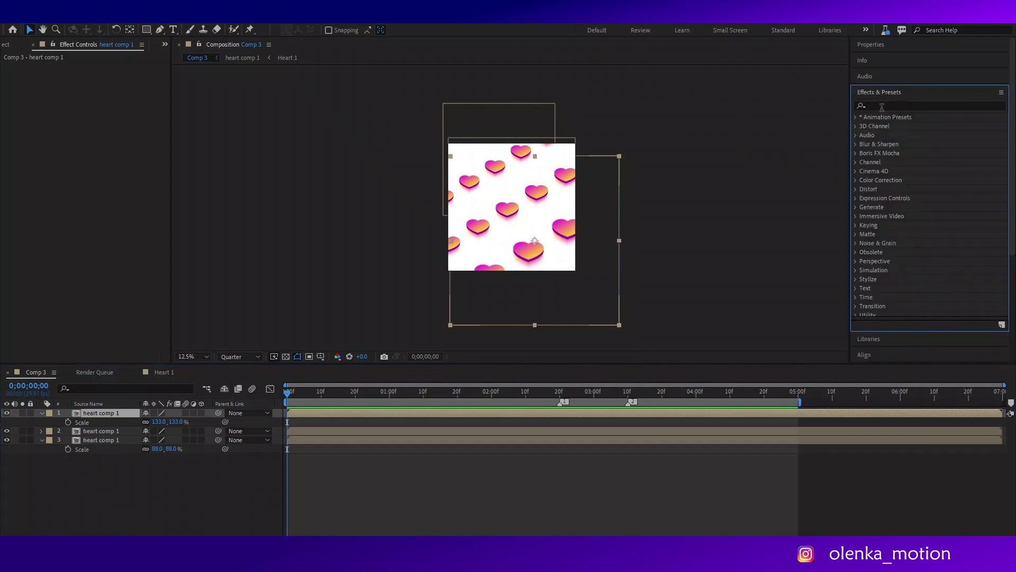
pyautogui.click(900, 106)
pyautogui.write('blur')
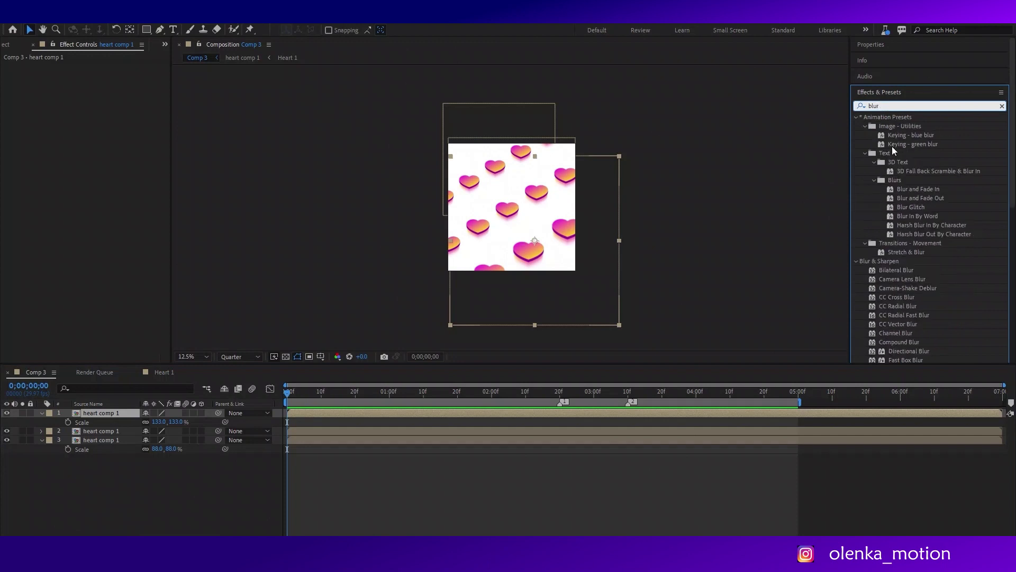
pyautogui.scroll(-5, 926, 233)
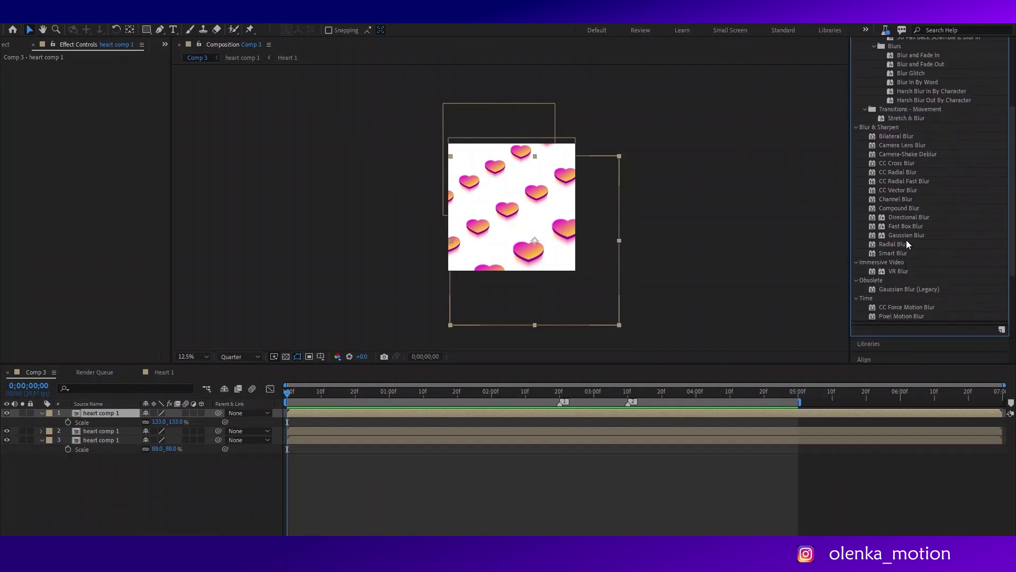
pyautogui.moveTo(906, 236); pyautogui.dragTo(553, 255)
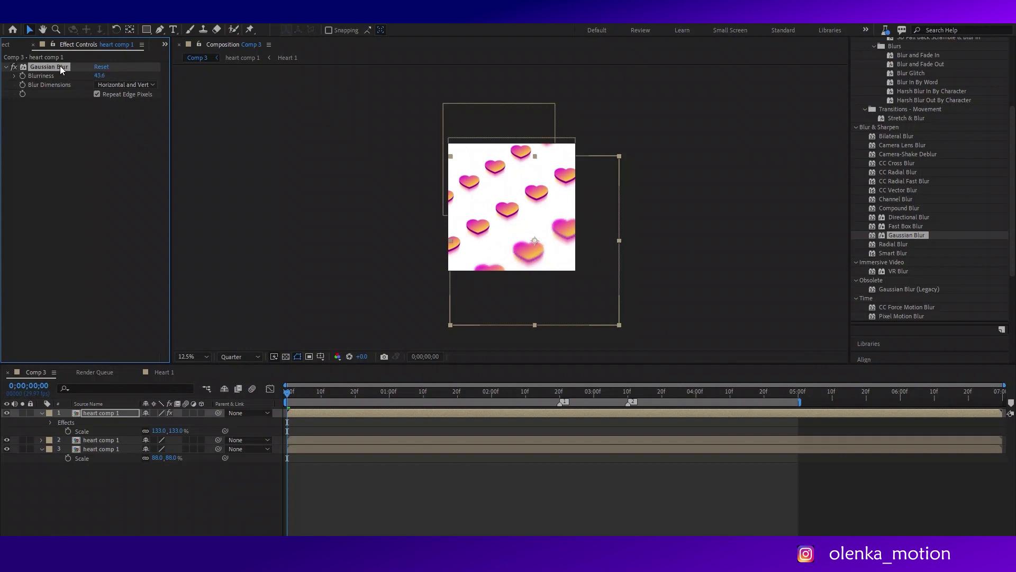
pyautogui.click(106, 449)
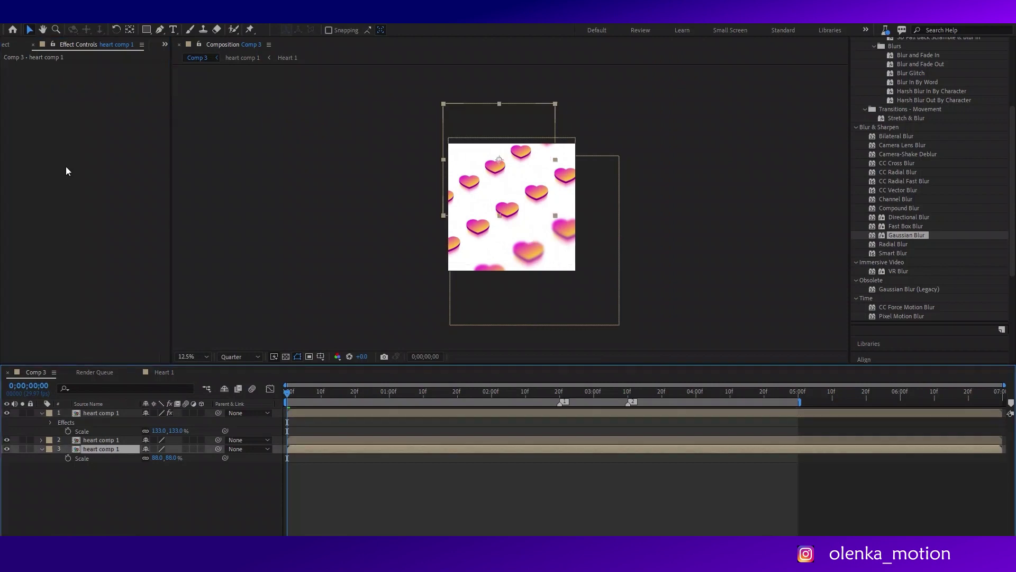
pyautogui.hotkey('ctrl', 'v')
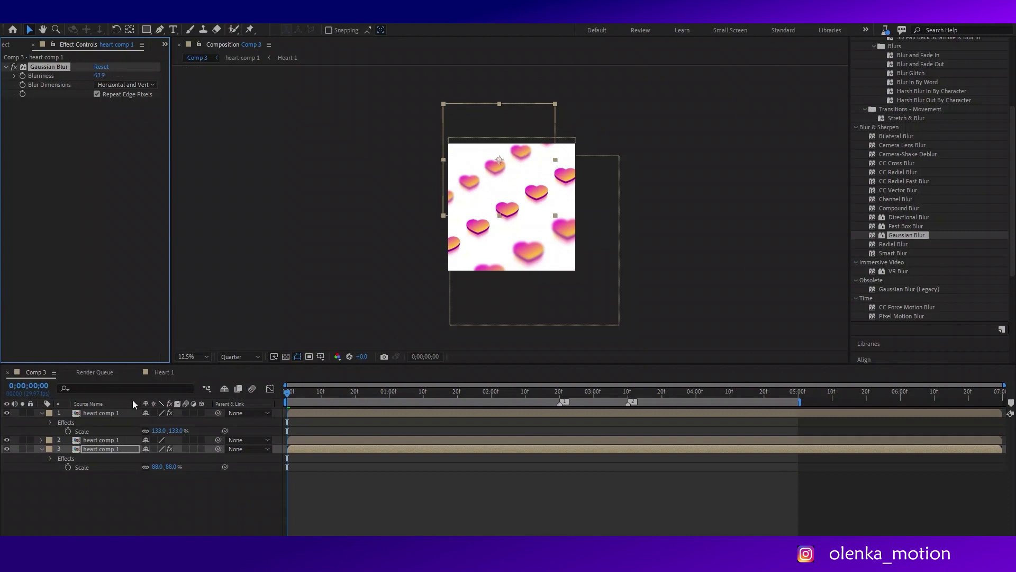
# - Enlarge the top heart comp layer to about 146% and nudge it slightly right
pyautogui.click(126, 412)
pyautogui.moveTo(158, 431); pyautogui.dragTo(163, 430)
pyautogui.moveTo(532, 245); pyautogui.dragTo(534, 246)
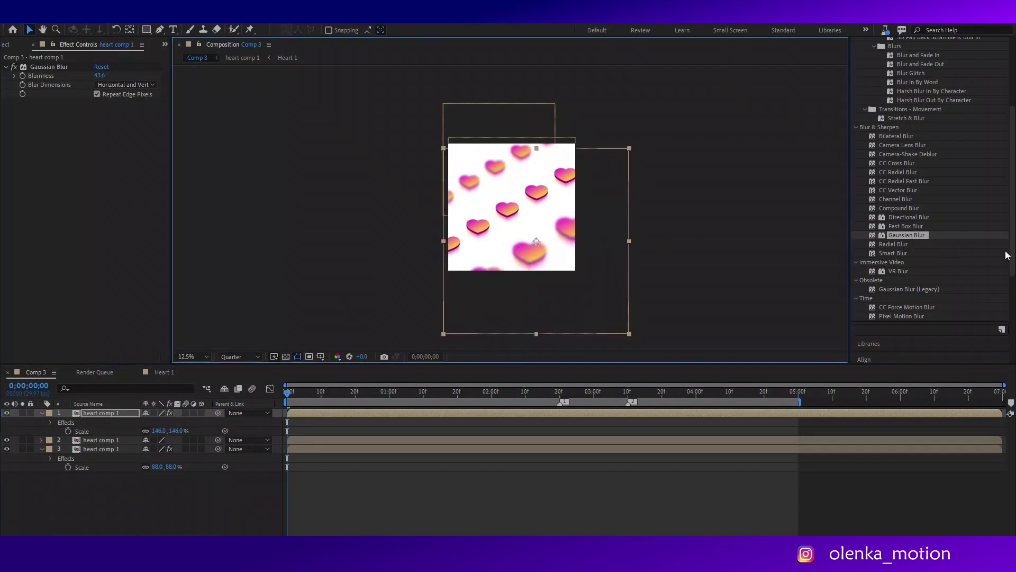
pyautogui.scroll(4, 966, 229)
# - Apply Color Balance (HLS) to the top layer with Lightness -8.0 and a shifted Hue
pyautogui.click(893, 73)
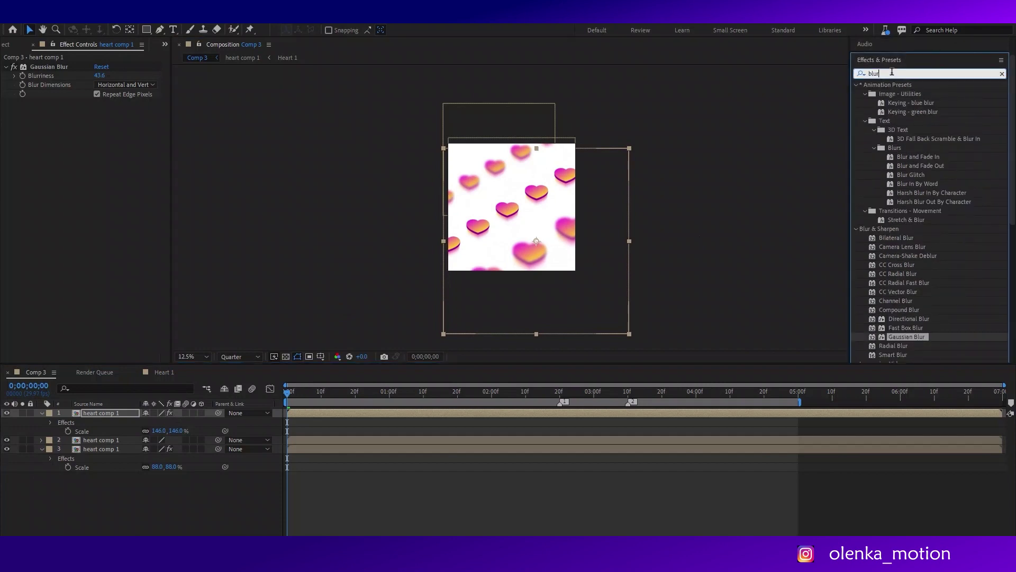
pyautogui.write('colo')
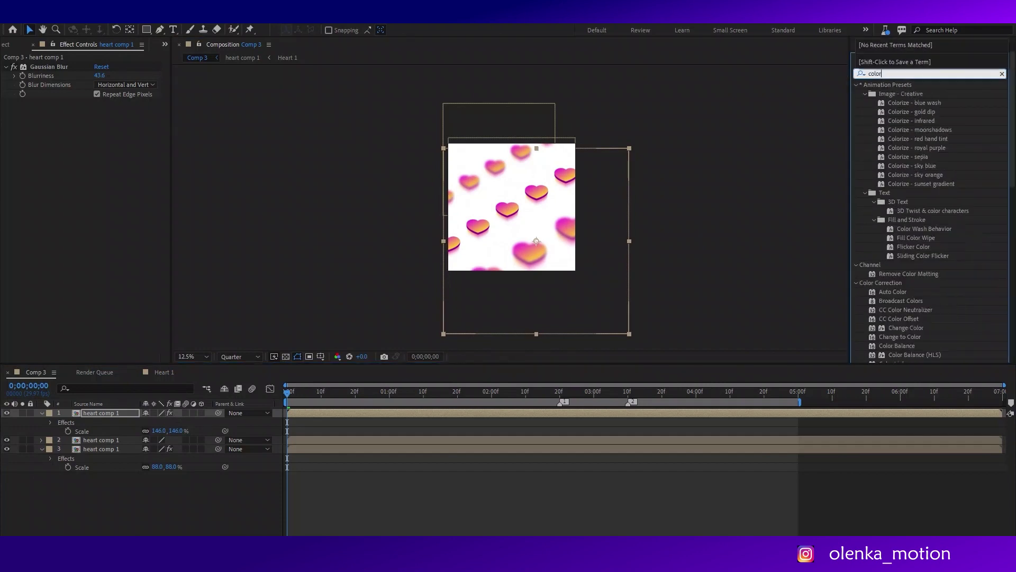
pyautogui.write('r b')
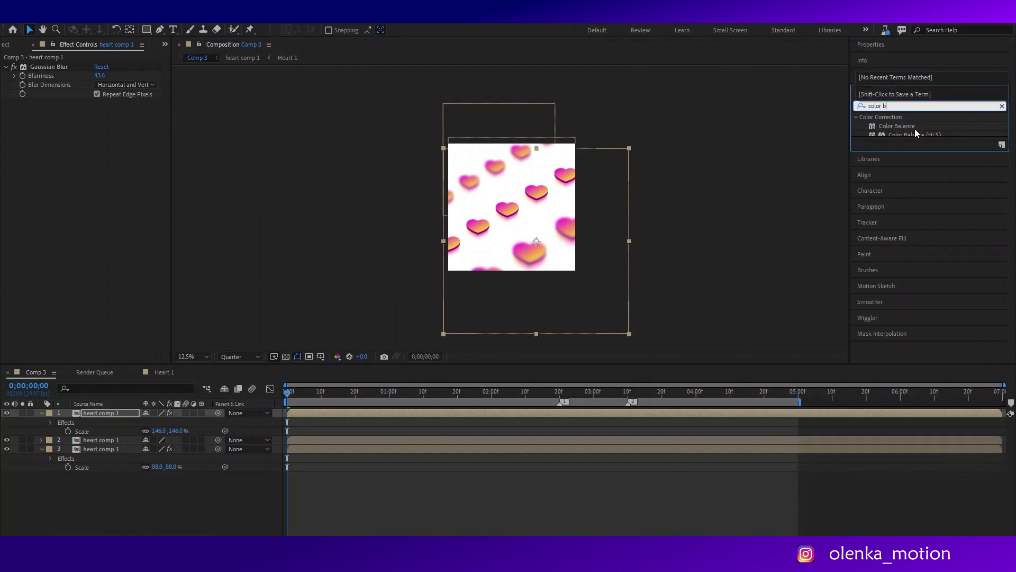
pyautogui.click(915, 131)
pyautogui.moveTo(915, 131); pyautogui.dragTo(365, 211)
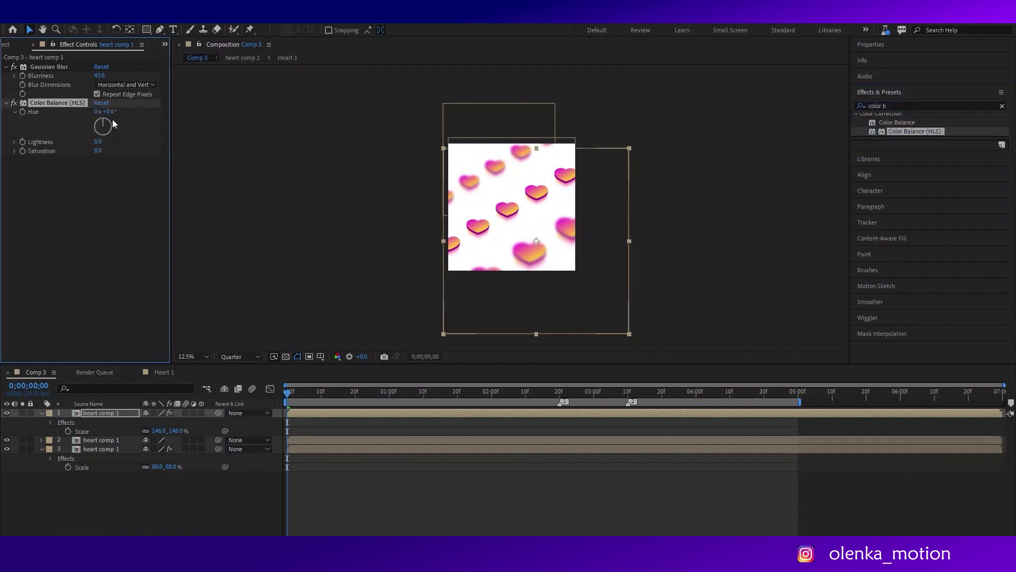
pyautogui.moveTo(99, 141)
pyautogui.mouseDown()
pyautogui.moveTo(107, 145)
pyautogui.moveTo(91, 145)
pyautogui.moveTo(99, 148)
pyautogui.moveTo(117, 111)
pyautogui.moveTo(94, 115)
pyautogui.mouseUp()
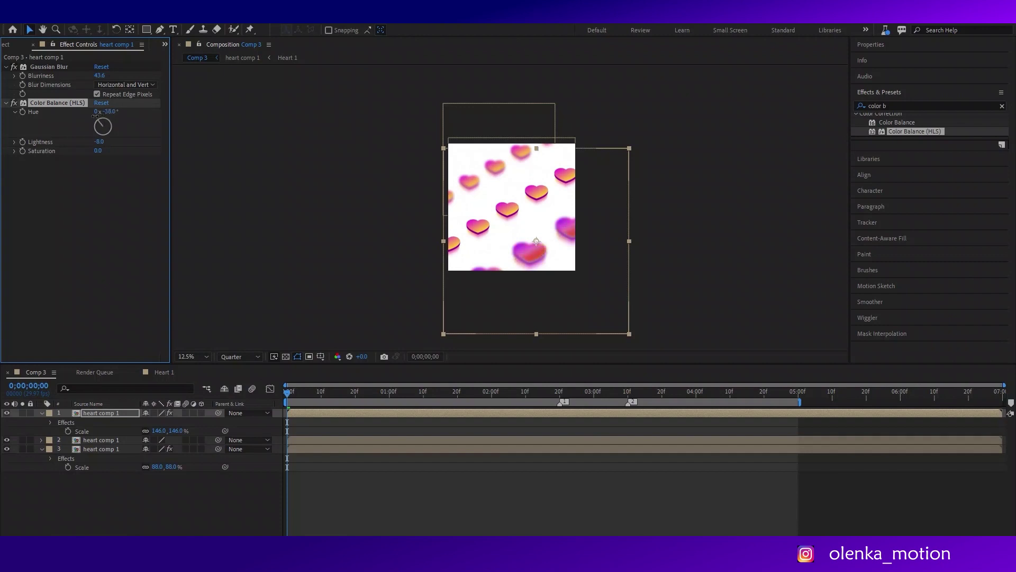
pyautogui.moveTo(100, 114); pyautogui.dragTo(119, 114)
# - Paste Color Balance onto the bottom layer, shift its Hue to -46° toward purple, and preview
pyautogui.click(104, 448)
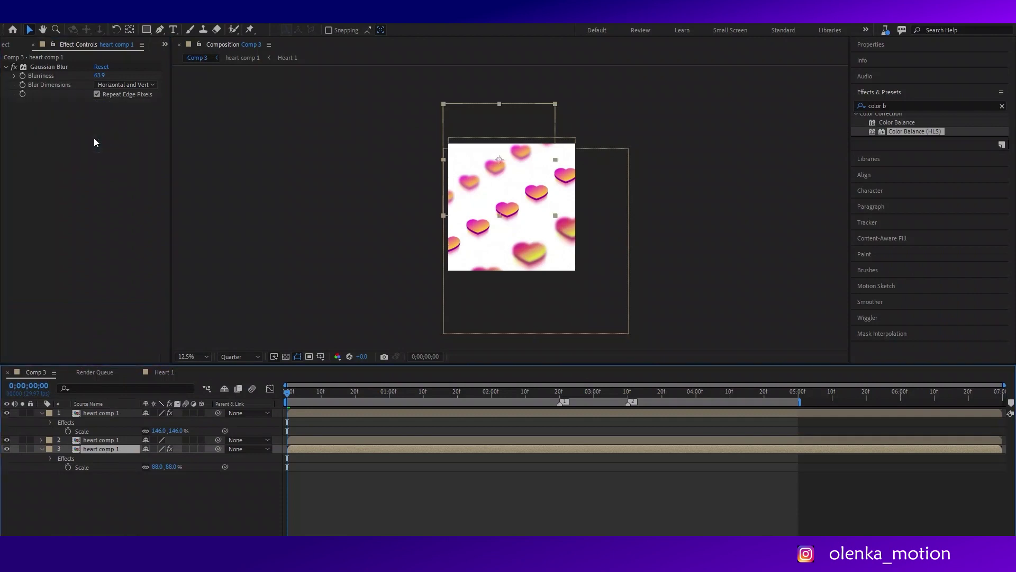
pyautogui.hotkey('ctrl', 'v')
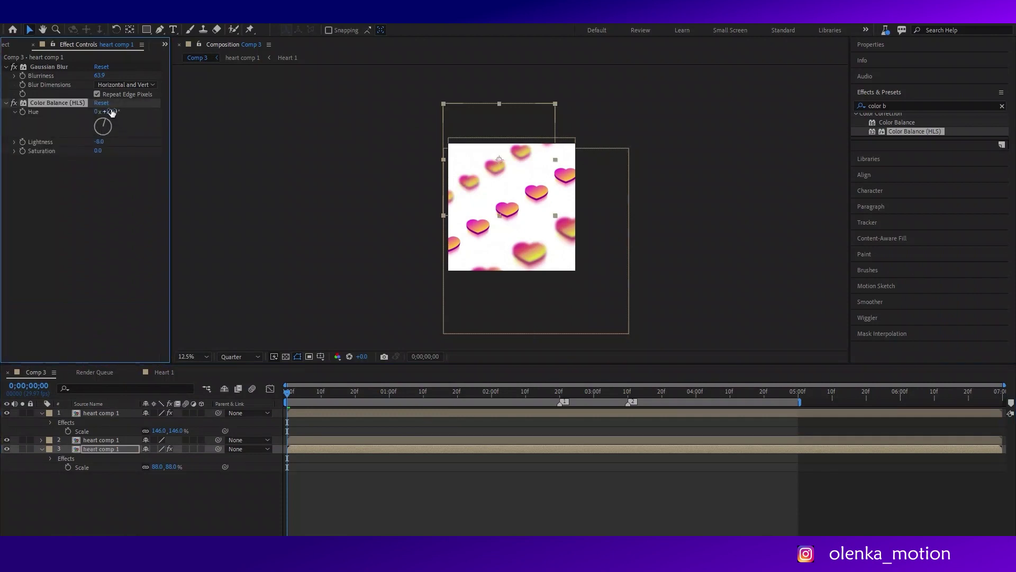
pyautogui.moveTo(108, 112); pyautogui.dragTo(93, 111)
pyautogui.click(290, 393)
pyautogui.press('space')
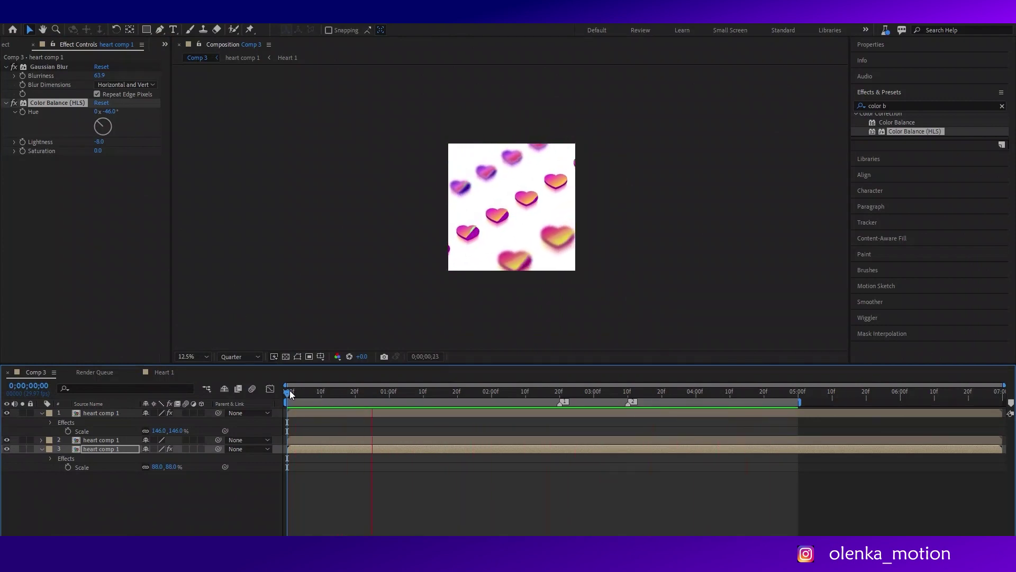
# - Nudge the bottom heart layer slightly up-left and replay from the start
pyautogui.click(338, 395)
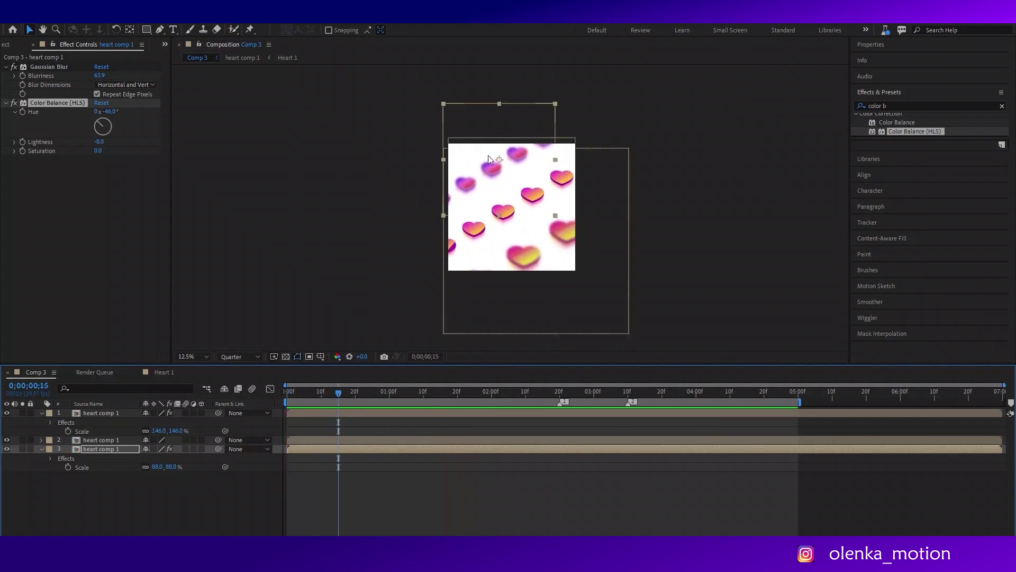
pyautogui.moveTo(501, 155); pyautogui.dragTo(498, 159)
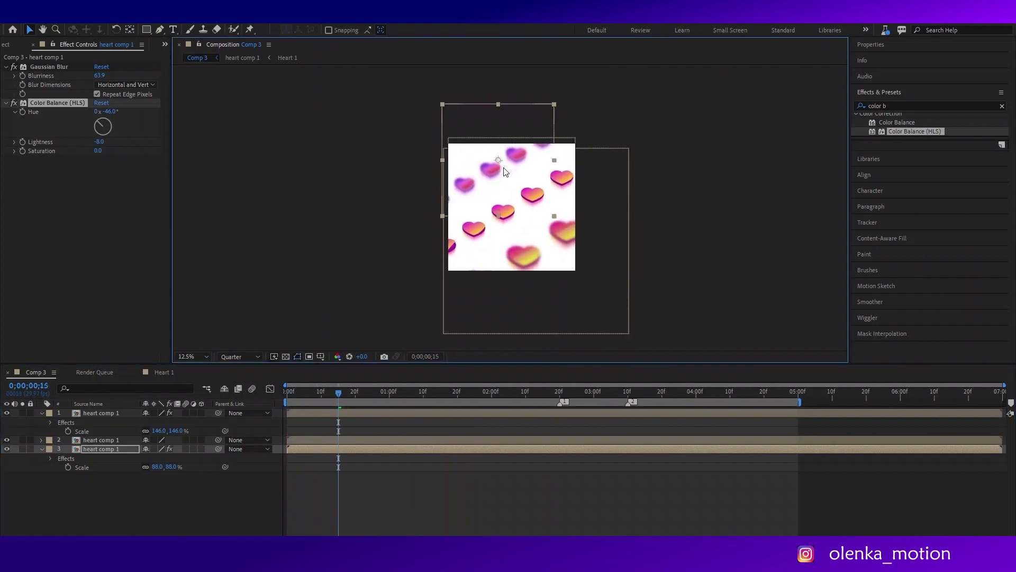
pyautogui.moveTo(339, 393); pyautogui.dragTo(266, 392)
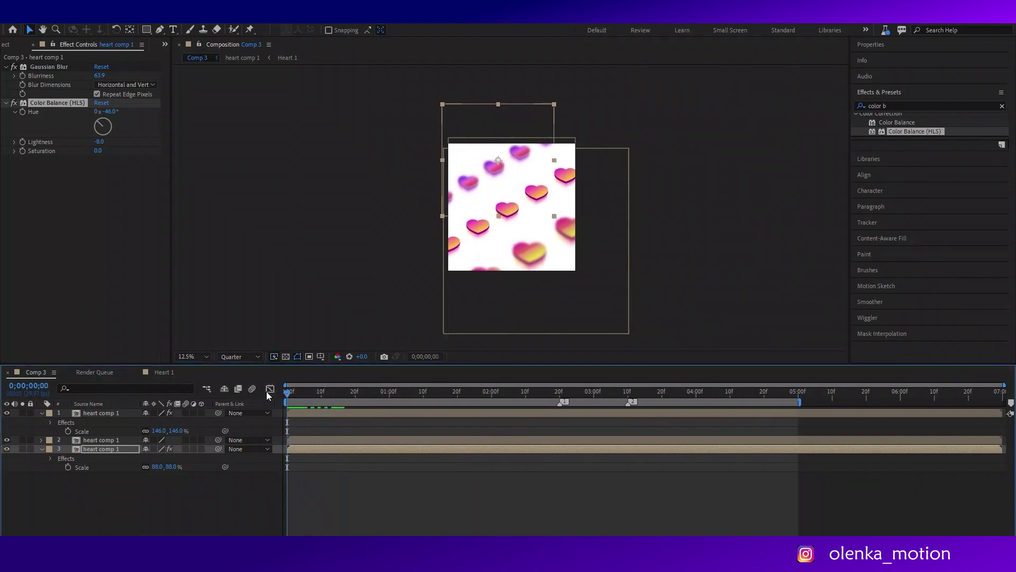
pyautogui.press('space')
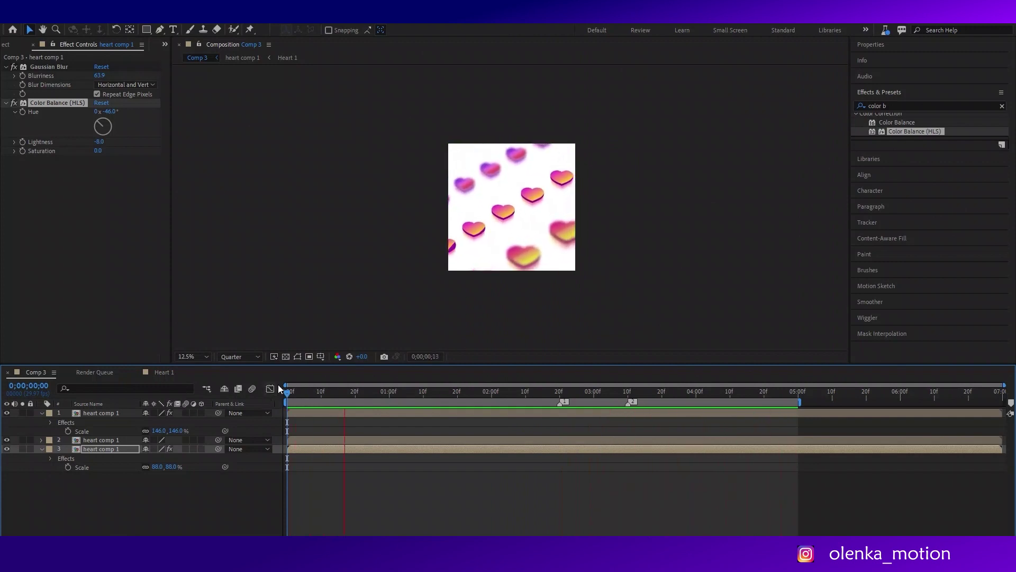
# - At about two seconds, move the top heart comp layer up slightly and preview
pyautogui.moveTo(289, 395); pyautogui.dragTo(502, 369)
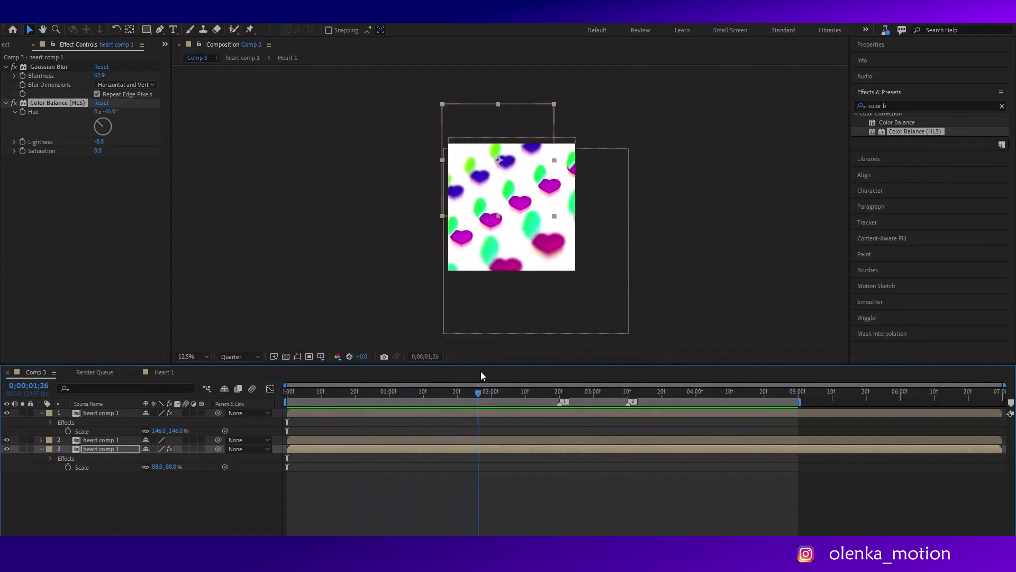
pyautogui.click(411, 420)
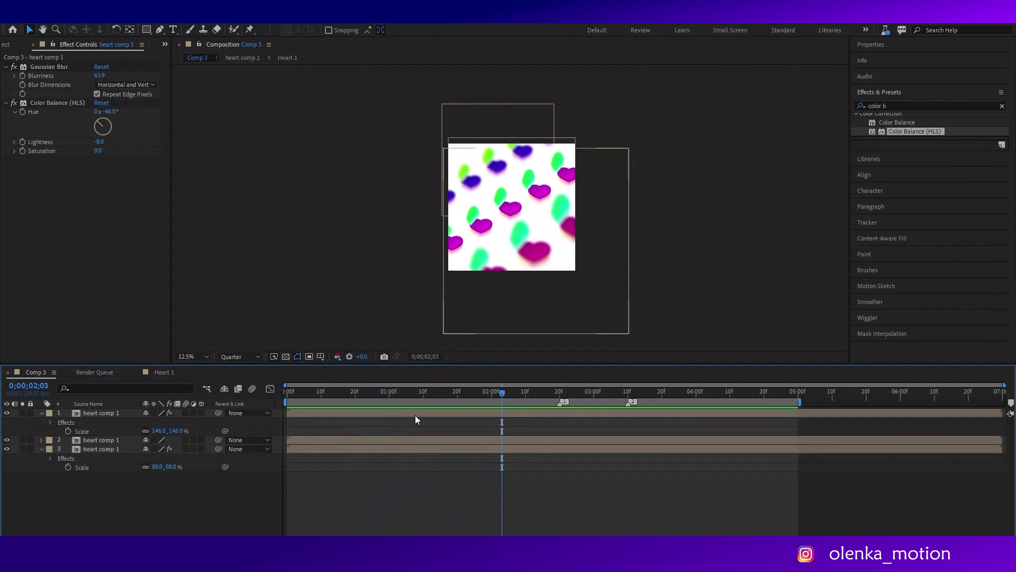
pyautogui.click(585, 227)
pyautogui.moveTo(591, 246); pyautogui.dragTo(592, 240)
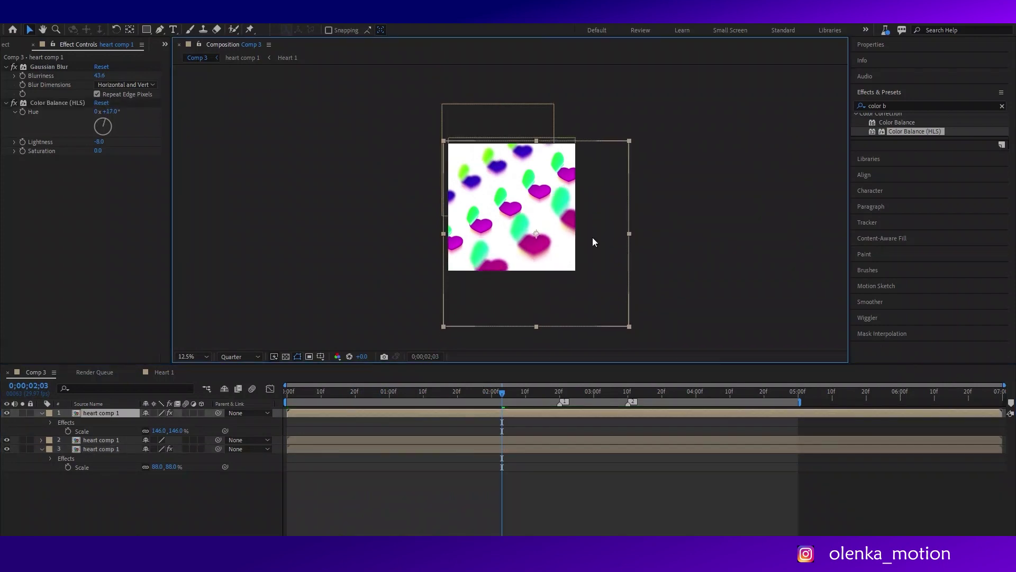
pyautogui.click(272, 505)
pyautogui.press('space')
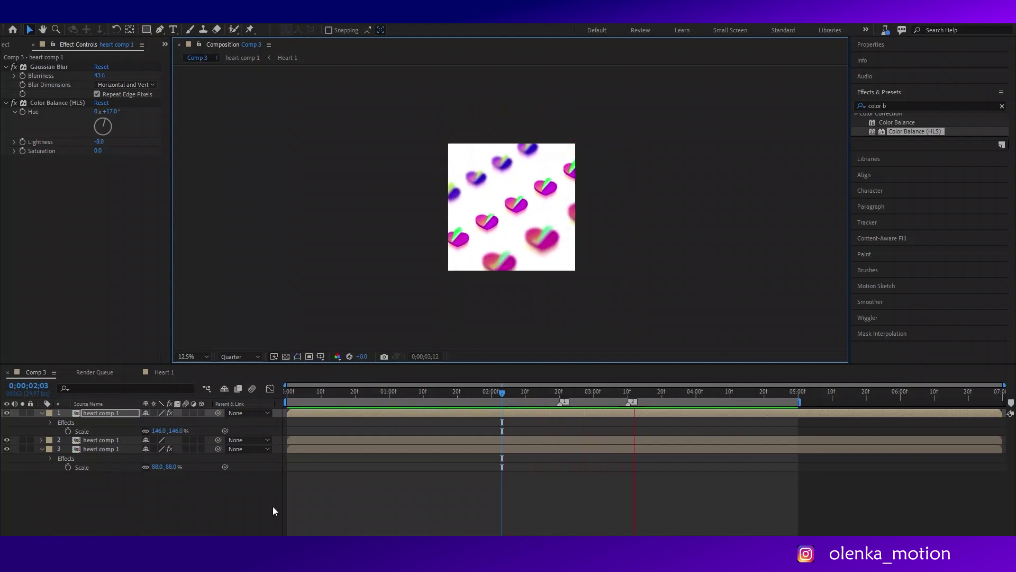
pyautogui.press('space')
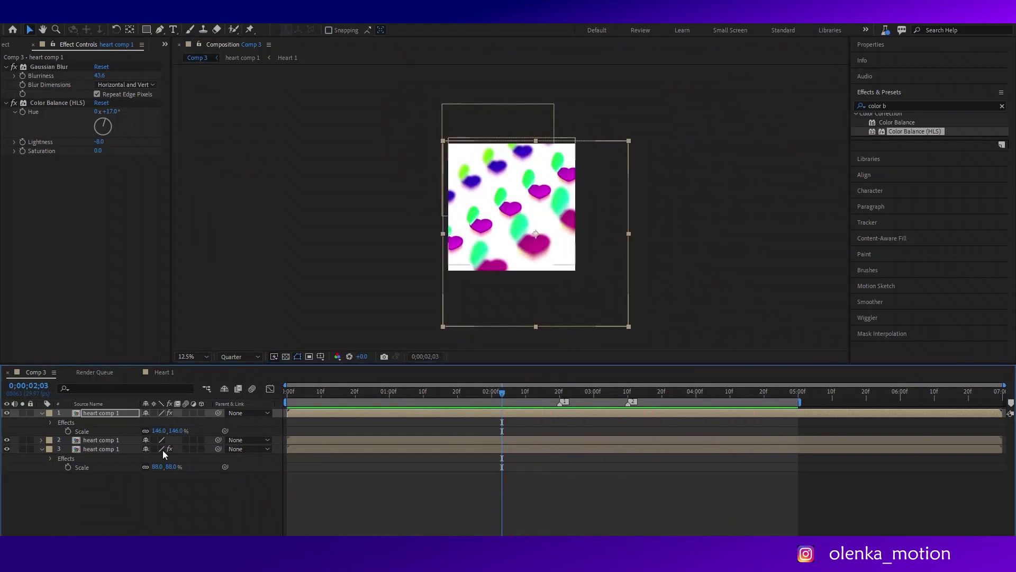
# - Stop playback and rewind the current time to 0;00;00;00
pyautogui.click(135, 439)
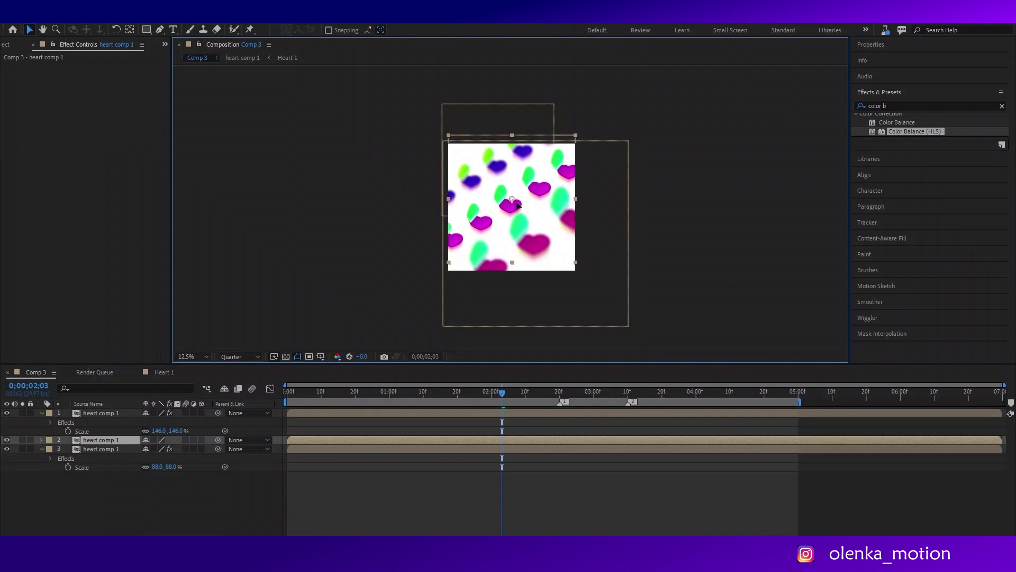
pyautogui.click(752, 244)
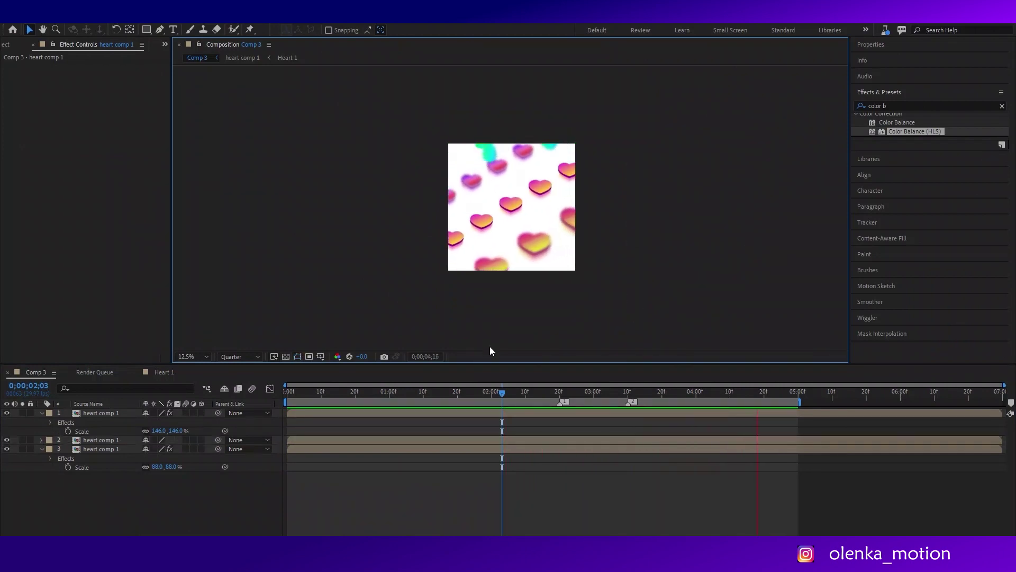
pyautogui.click(410, 394)
pyautogui.moveTo(387, 398); pyautogui.dragTo(282, 401)
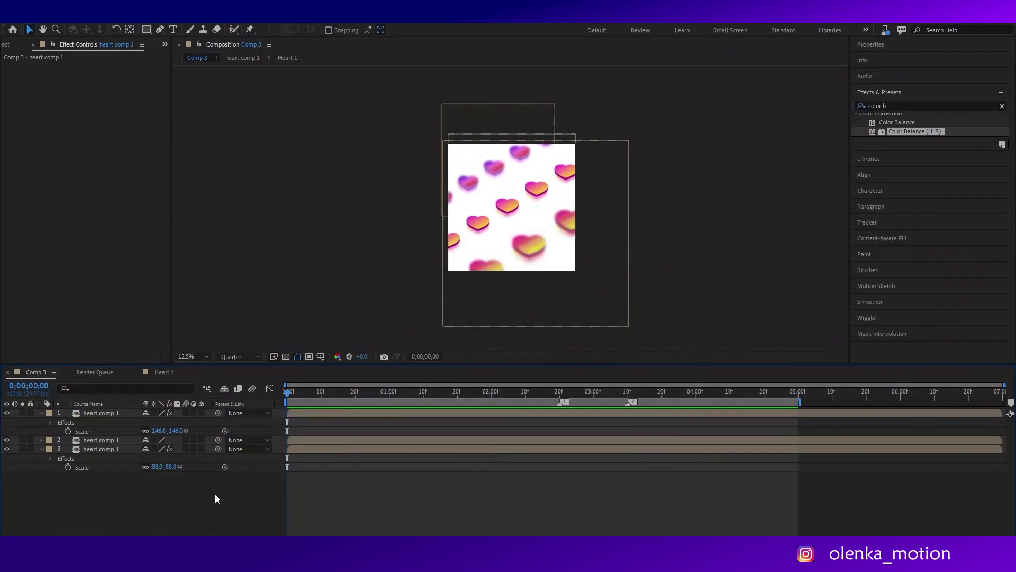
# - Set Comp 3's background colour to black (000000) and preview the hearts against it
pyautogui.hotkey('ctrl', 'k')
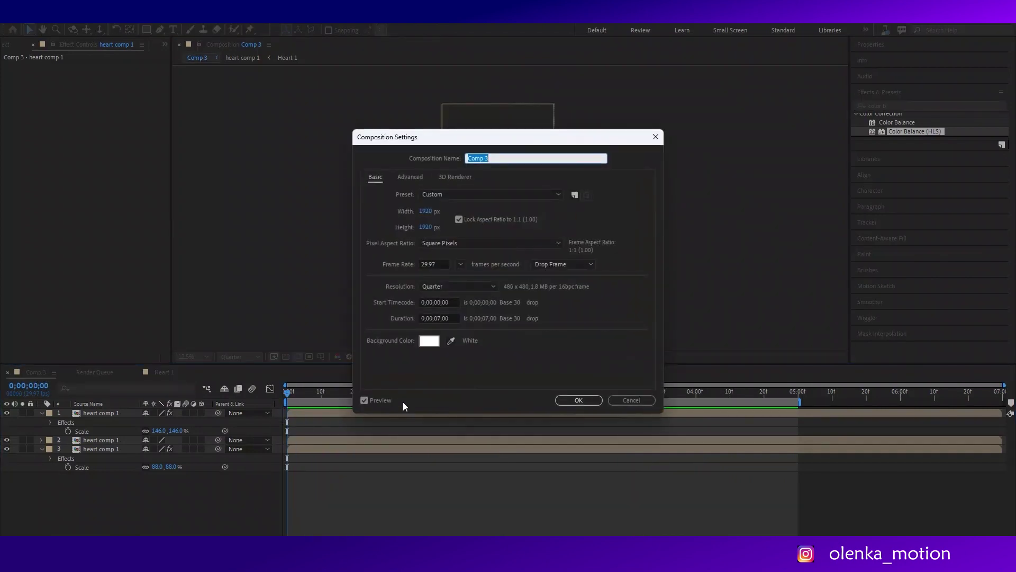
pyautogui.click(430, 342)
pyautogui.click(383, 345)
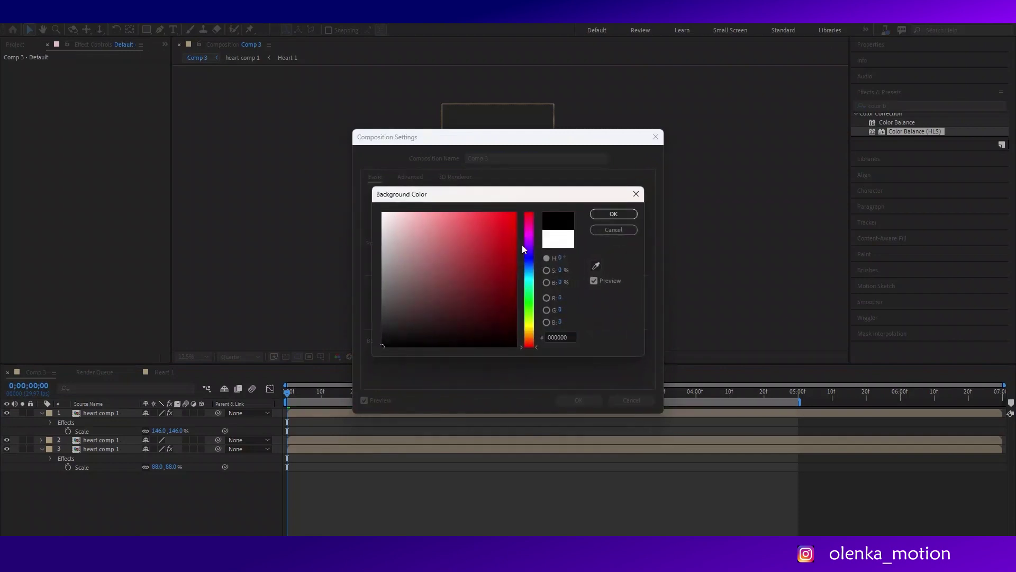
pyautogui.click(605, 217)
pyautogui.click(577, 399)
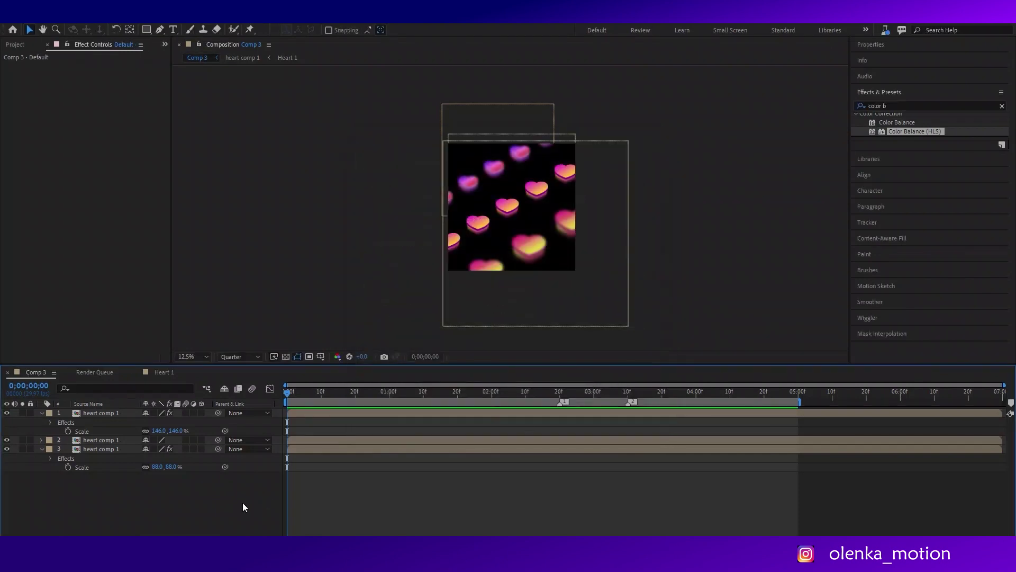
pyautogui.press('space')
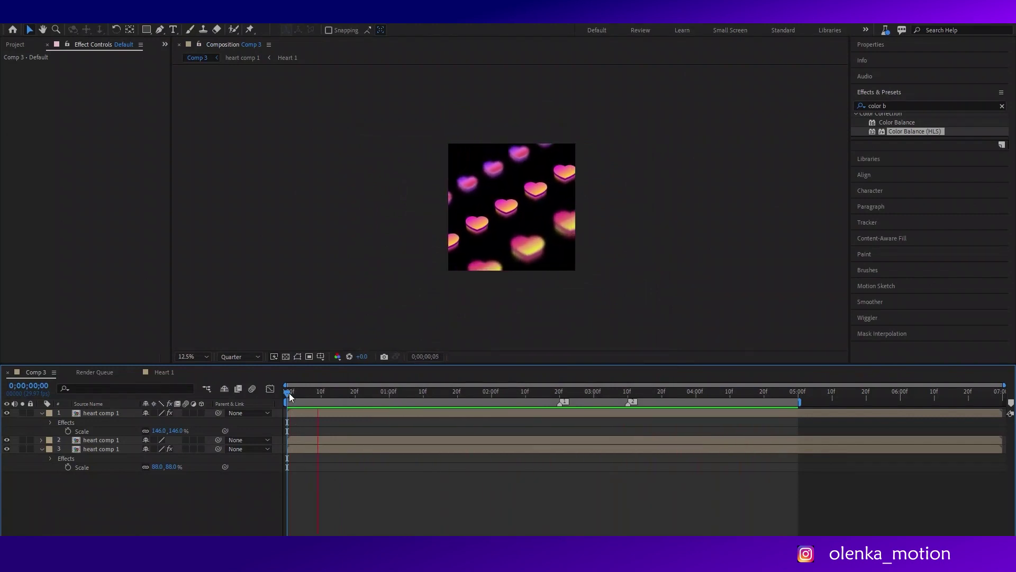
pyautogui.click(376, 393)
# - Raise Gaussian Blur Blurriness to 73.6 on the top heart layer and 81.4 on the bottom
pyautogui.click(379, 394)
pyautogui.click(113, 413)
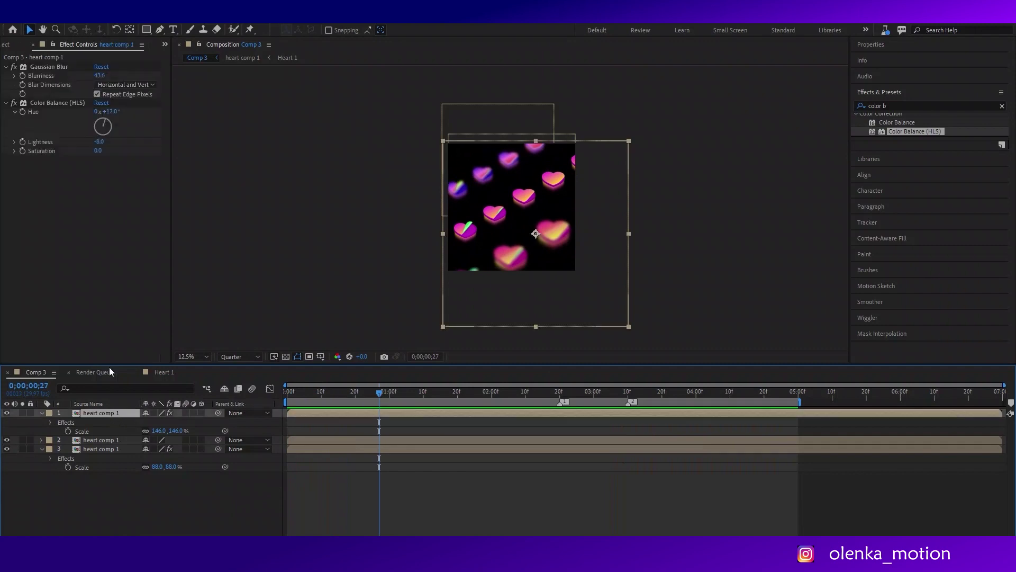
pyautogui.moveTo(102, 76); pyautogui.dragTo(119, 81)
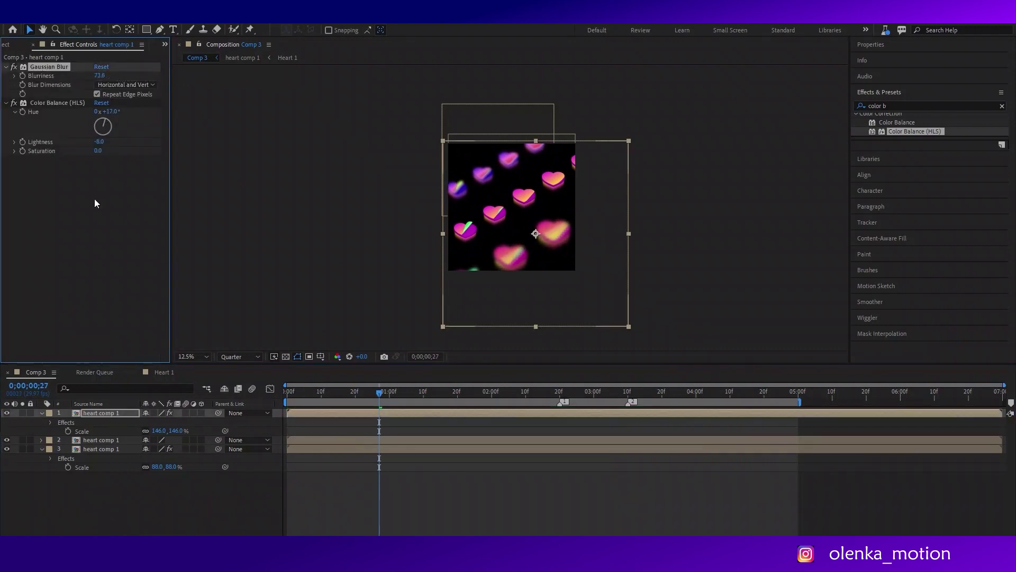
pyautogui.click(96, 449)
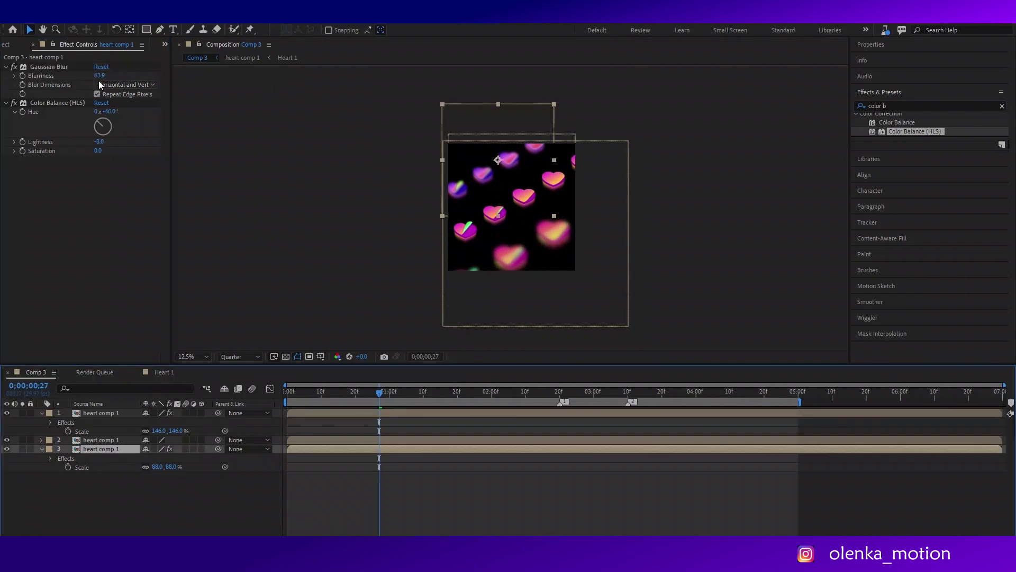
pyautogui.moveTo(99, 75); pyautogui.dragTo(144, 76)
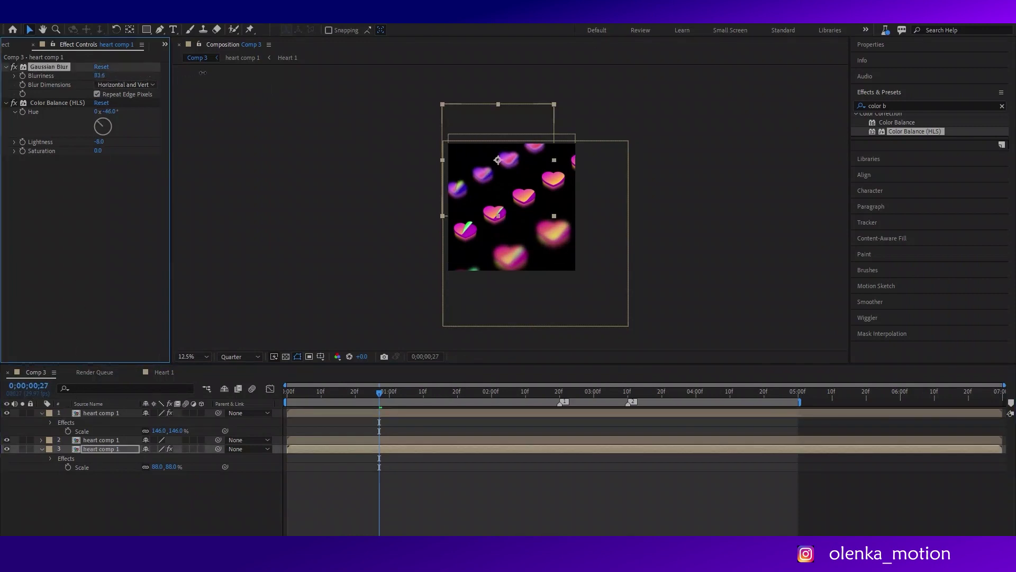
pyautogui.rightClick(124, 489)
# - Add a new adjustment layer and apply Gaussian Blur to it
pyautogui.moveTo(178, 360)
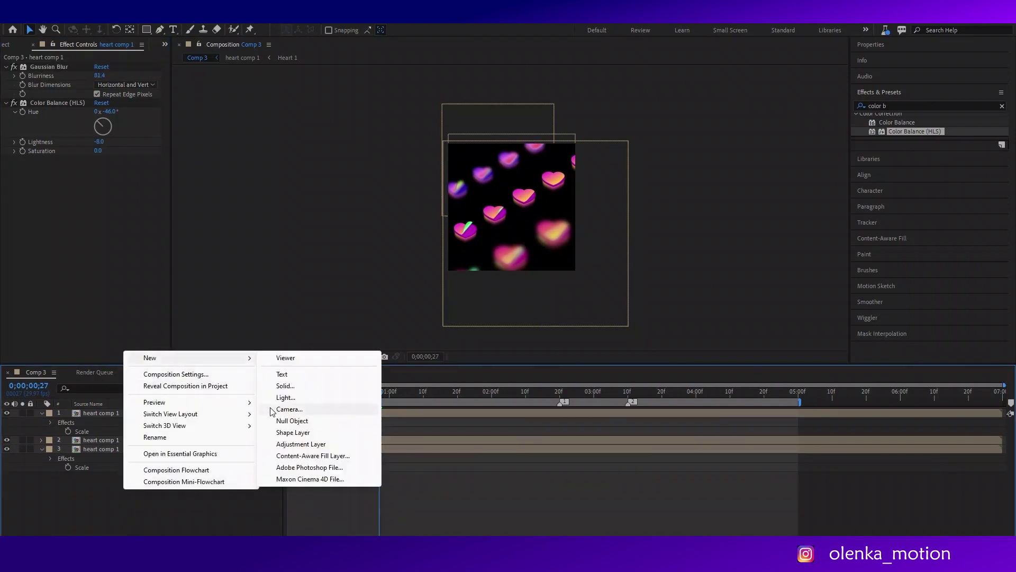
pyautogui.click(291, 444)
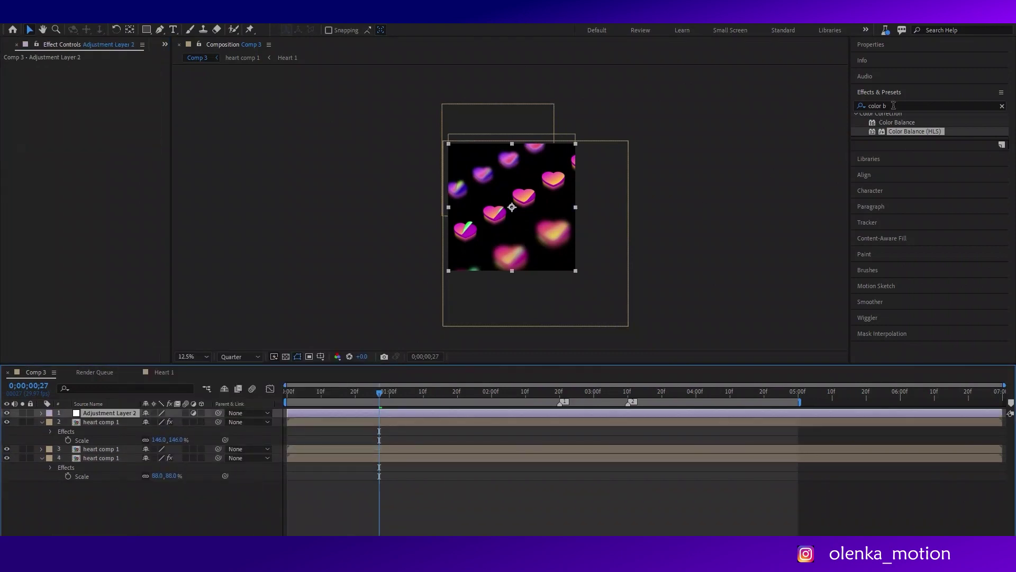
pyautogui.click(894, 106)
pyautogui.write('blur')
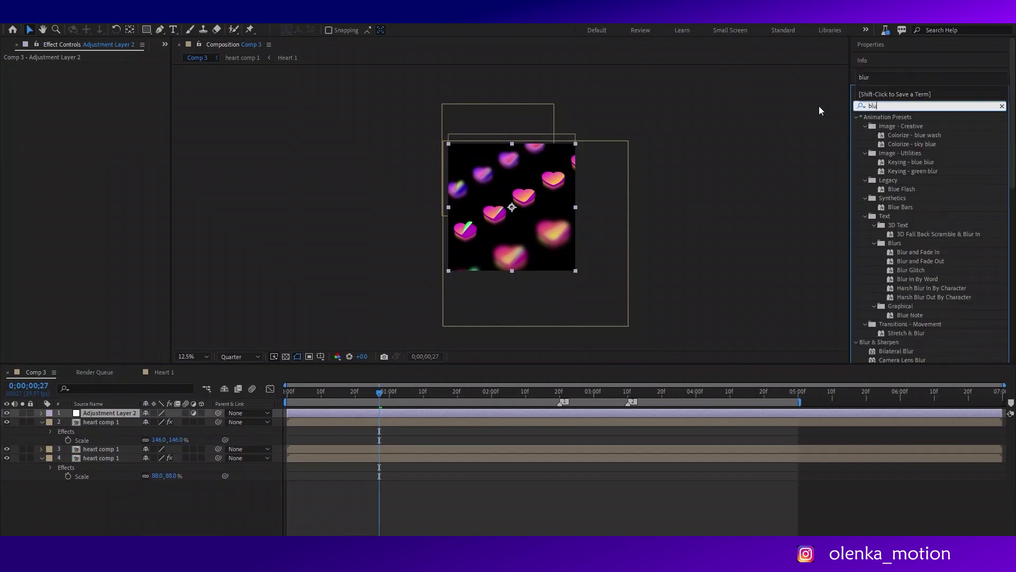
pyautogui.scroll(-5, 953, 304)
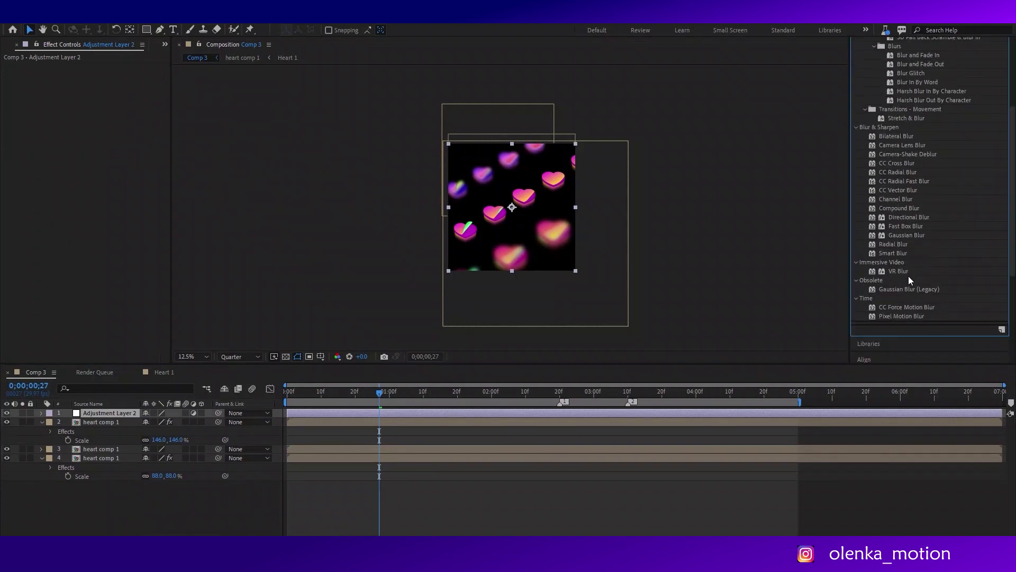
pyautogui.moveTo(907, 234)
pyautogui.mouseDown()
pyautogui.moveTo(522, 226)
pyautogui.moveTo(532, 224)
pyautogui.mouseUp()
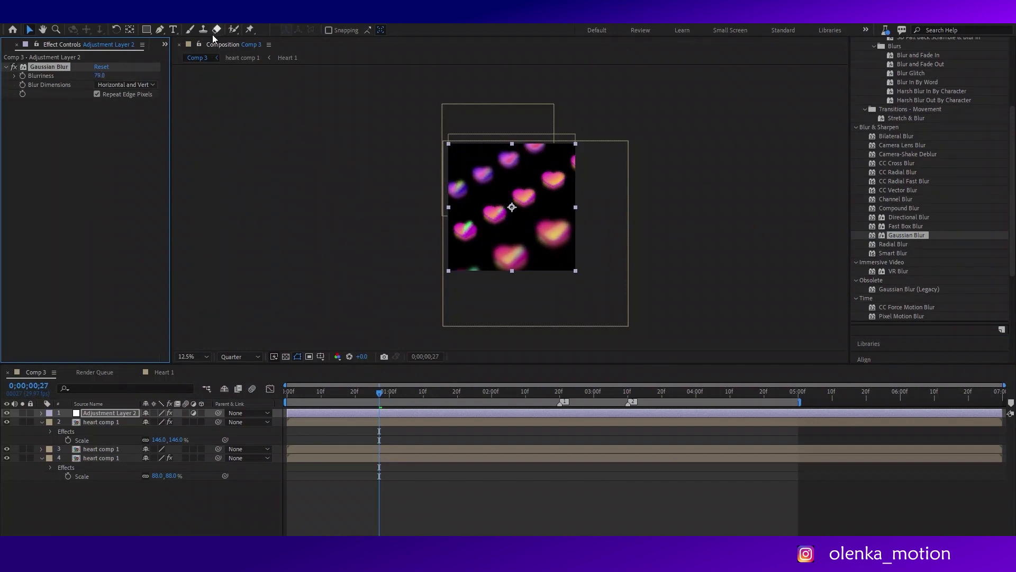
# - Draw an inverted elliptical mask over the comp centre with feather 106
pyautogui.moveTo(146, 29); pyautogui.dragTo(180, 53)
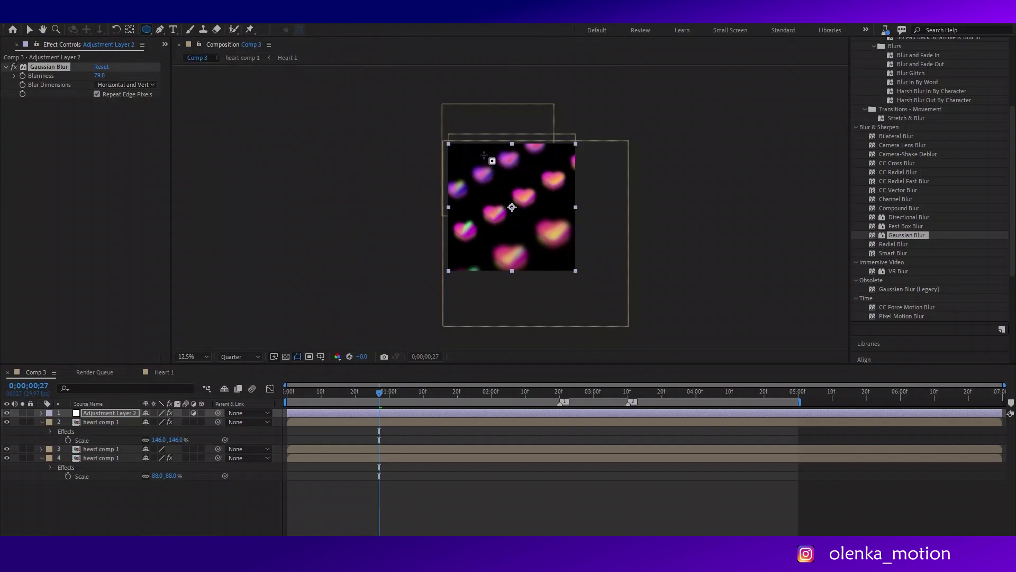
pyautogui.moveTo(483, 155); pyautogui.dragTo(544, 264)
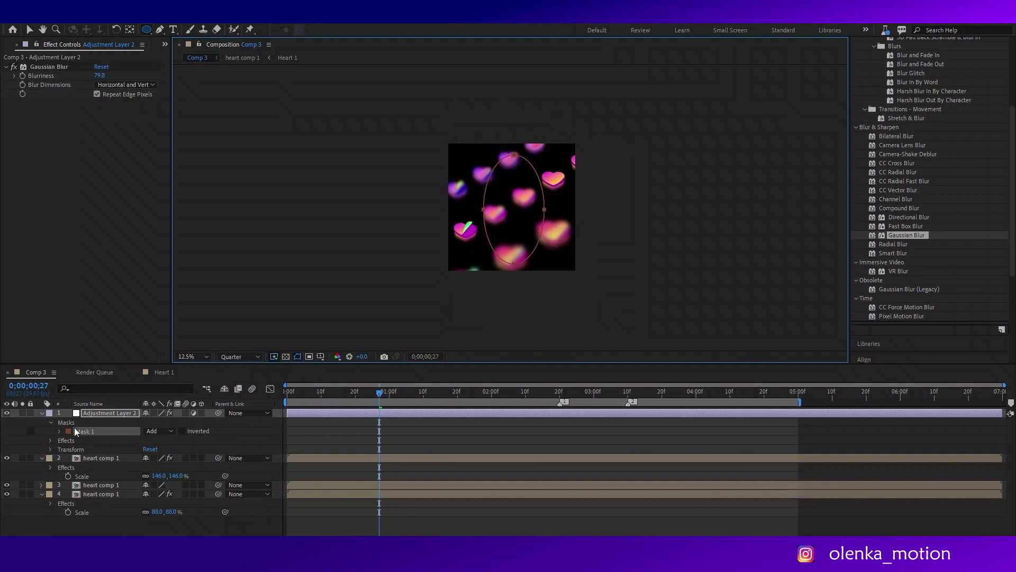
pyautogui.click(182, 431)
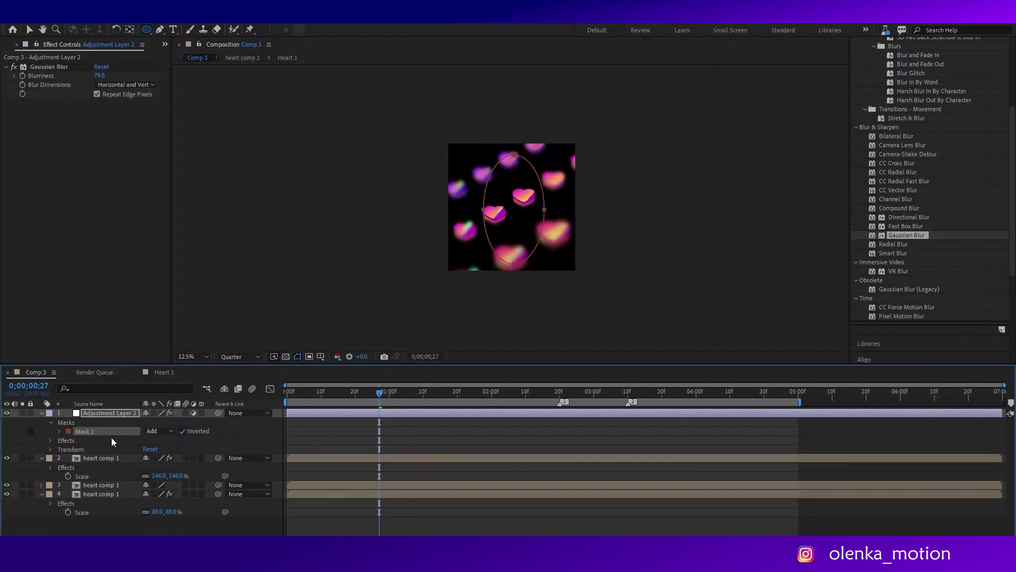
pyautogui.click(58, 432)
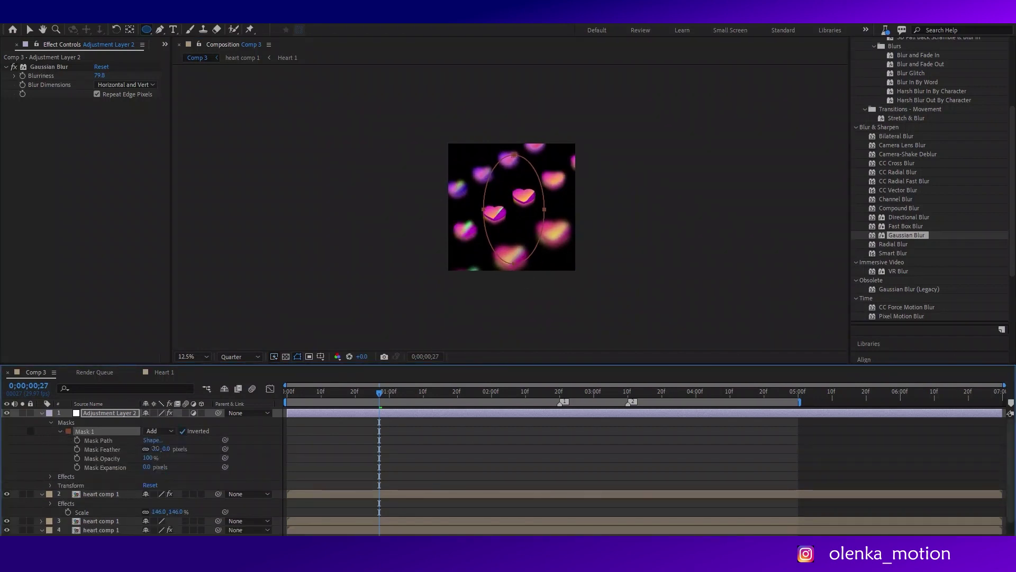
pyautogui.moveTo(155, 449); pyautogui.dragTo(157, 448)
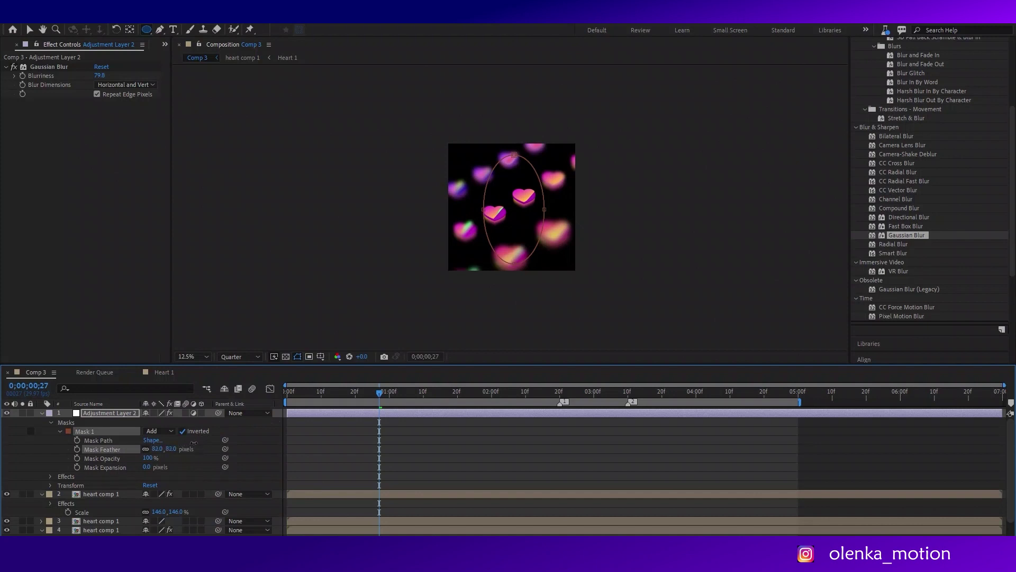
# - Set the adjustment layer's Blur Dimensions to Horizontal and preview from the first frame
pyautogui.click(98, 413)
pyautogui.click(101, 84)
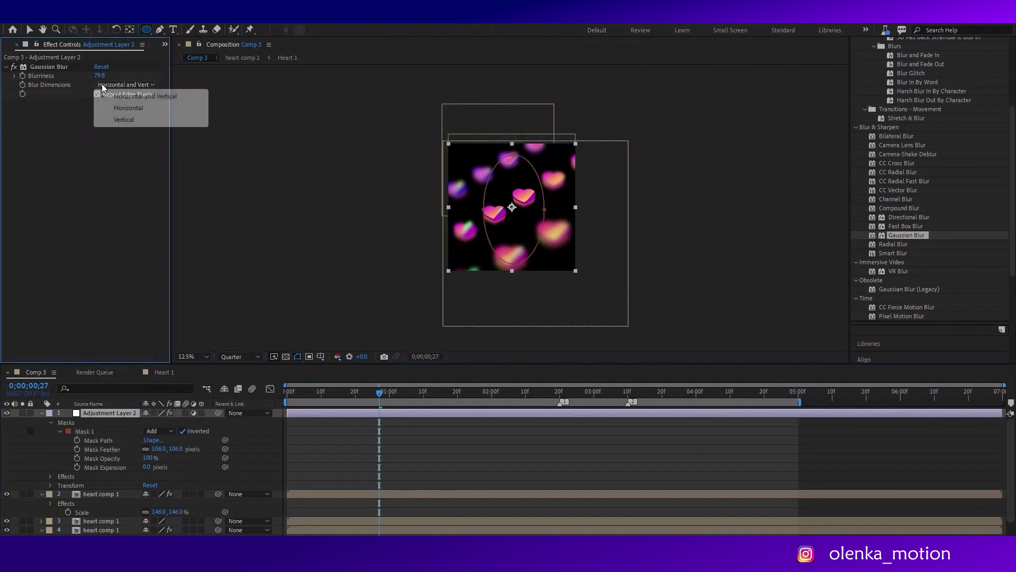
pyautogui.click(122, 112)
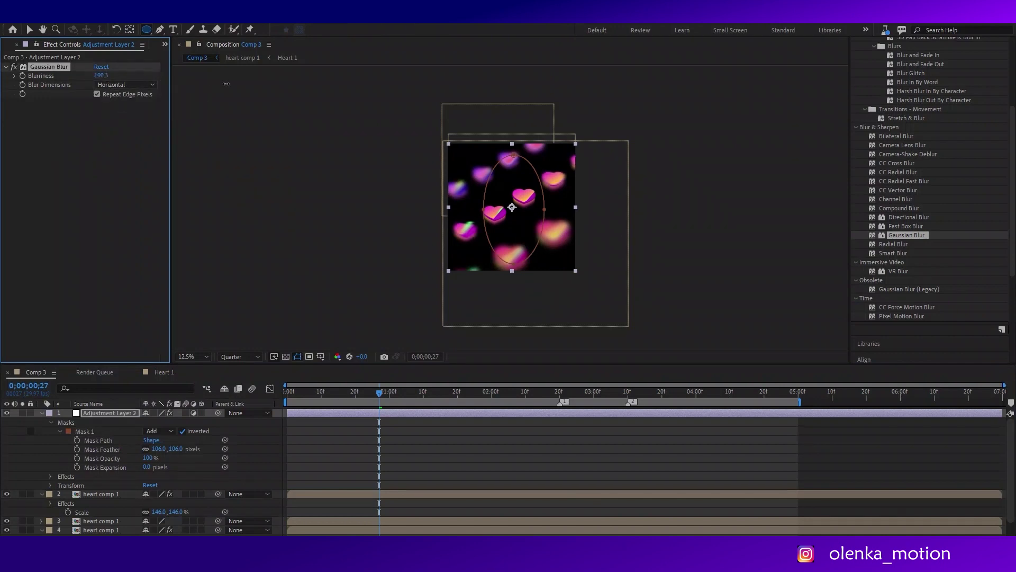
pyautogui.click(62, 379)
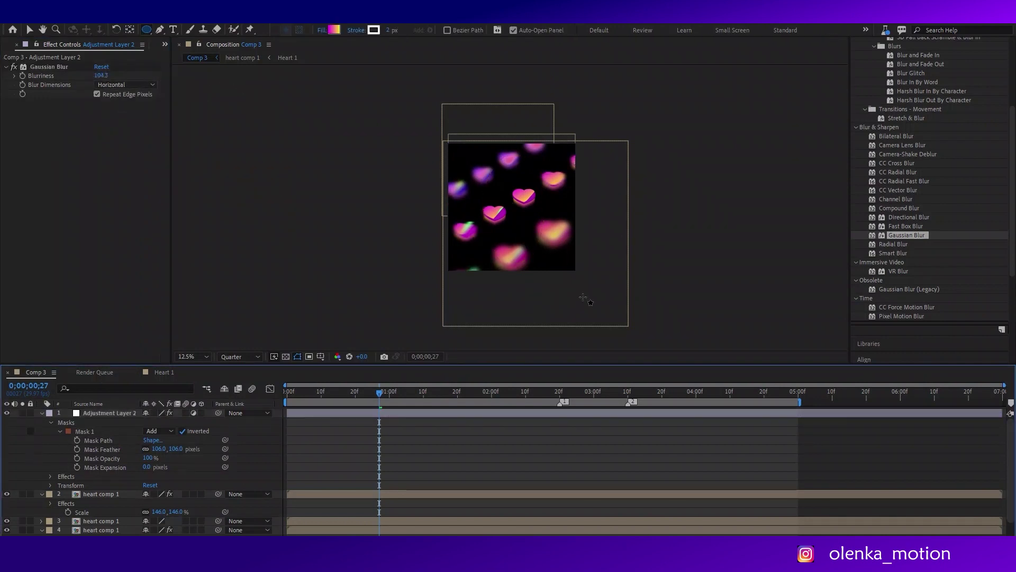
pyautogui.press('space')
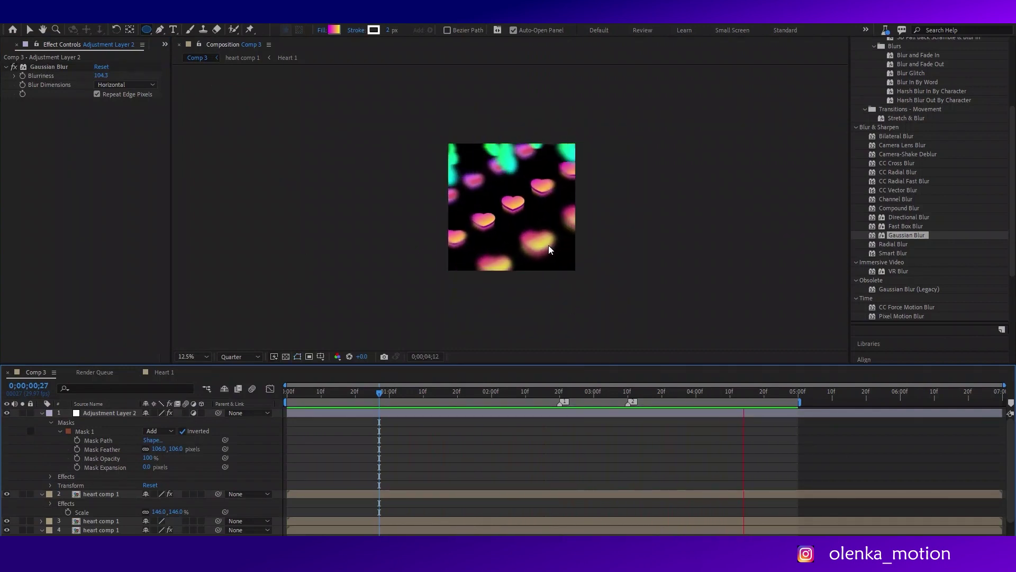
pyautogui.press('.')
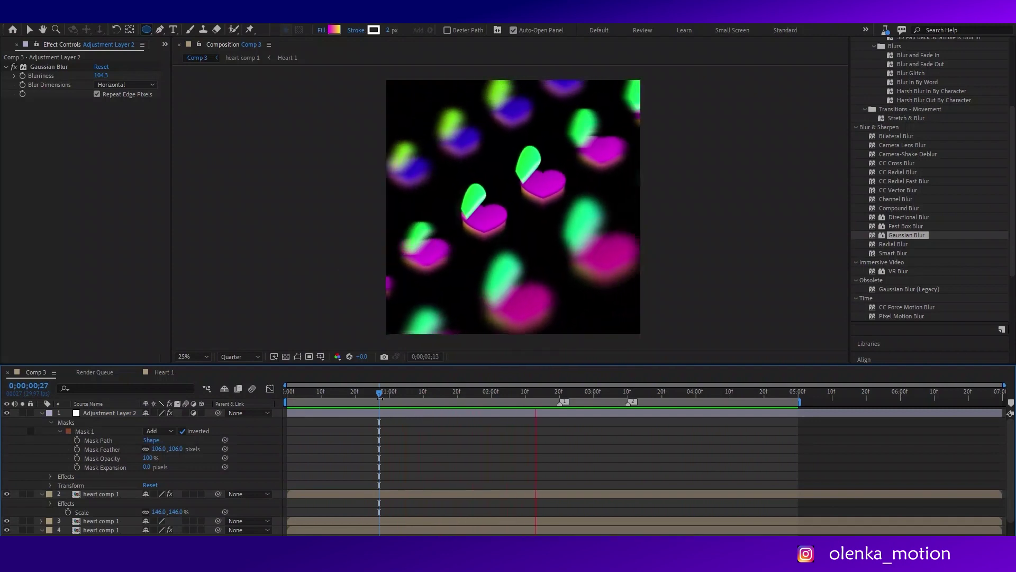
pyautogui.click(320, 399)
pyautogui.press('Home')
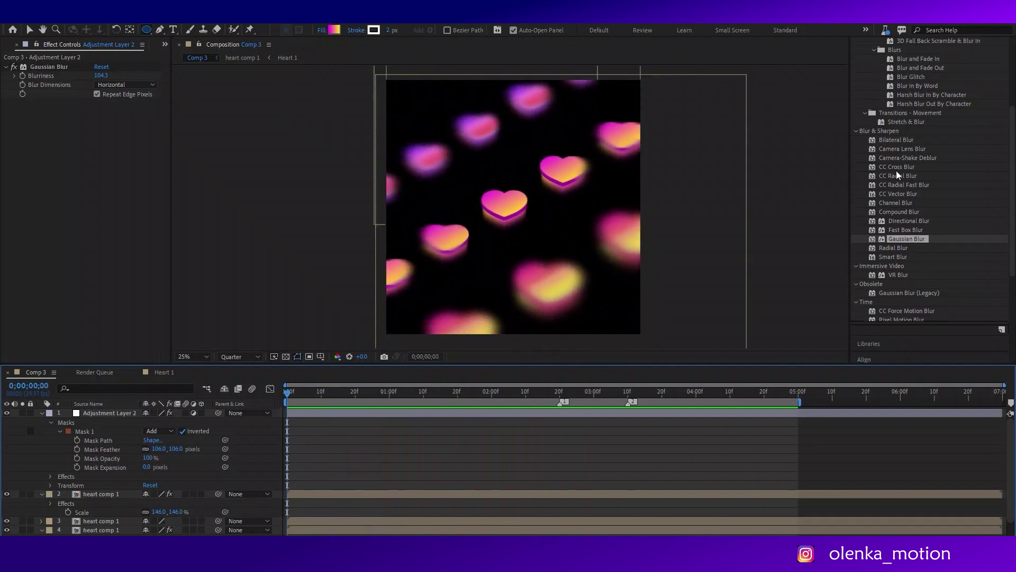
# - Apply Color Balance (HLS) to Adjustment Layer 2, below its Gaussian Blur
pyautogui.click(900, 106)
pyautogui.write('co')
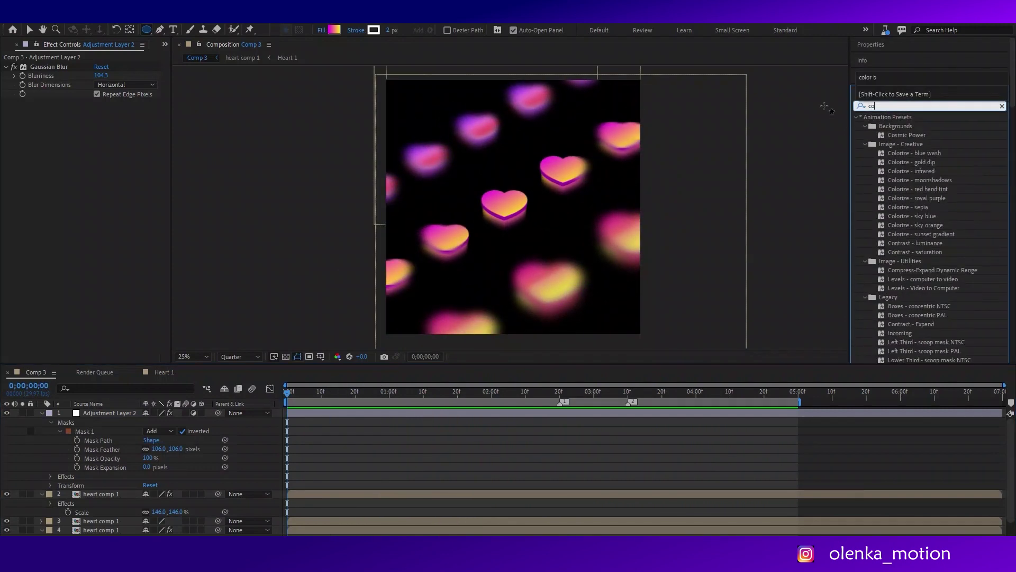
pyautogui.write('lor b')
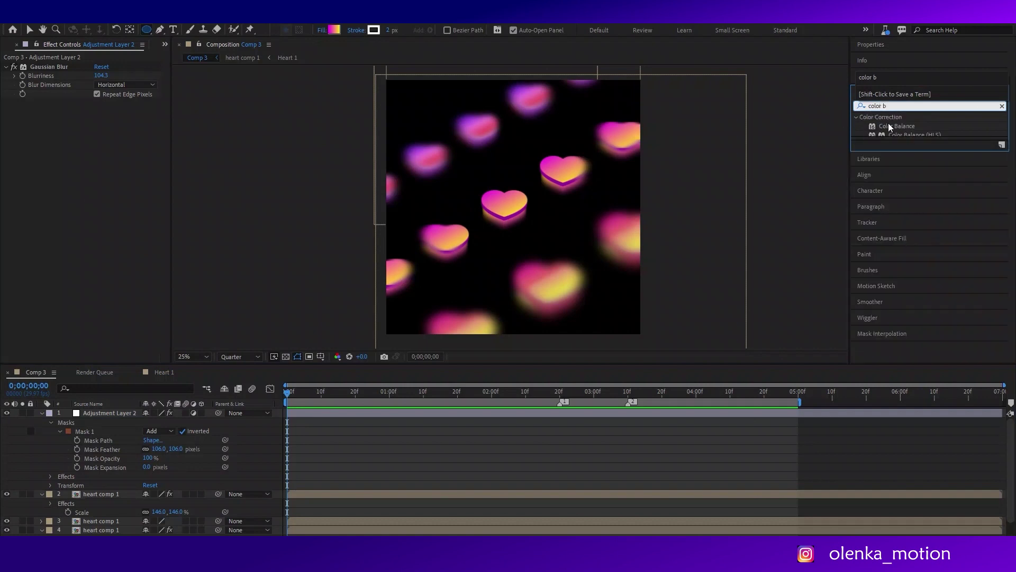
pyautogui.click(906, 134)
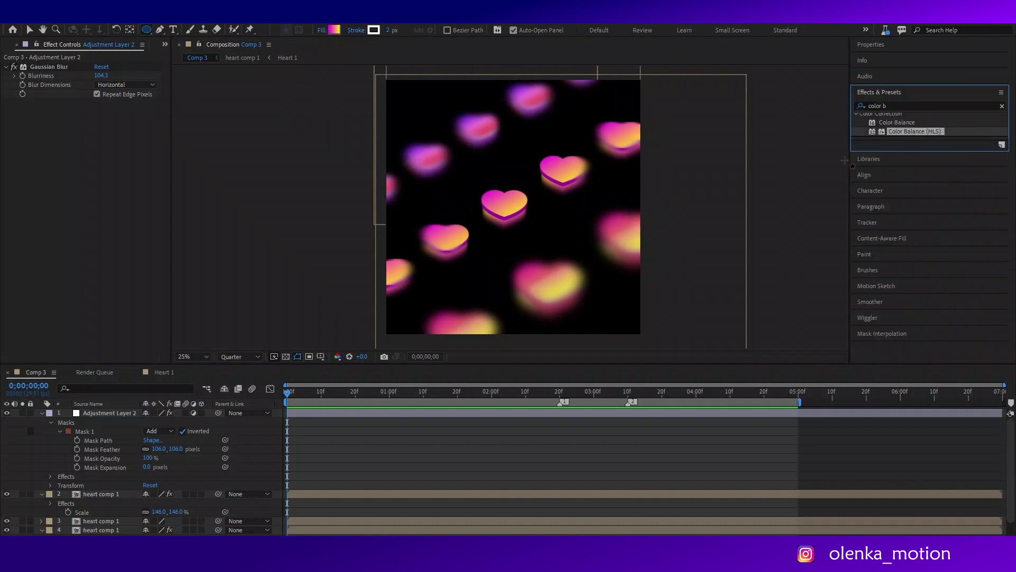
pyautogui.click(117, 414)
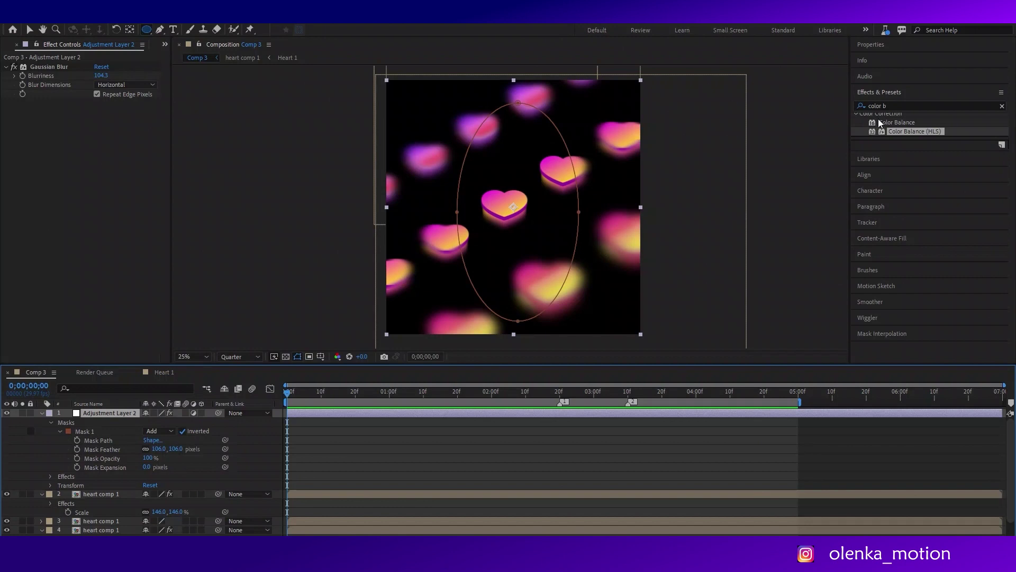
pyautogui.moveTo(893, 137); pyautogui.dragTo(108, 155)
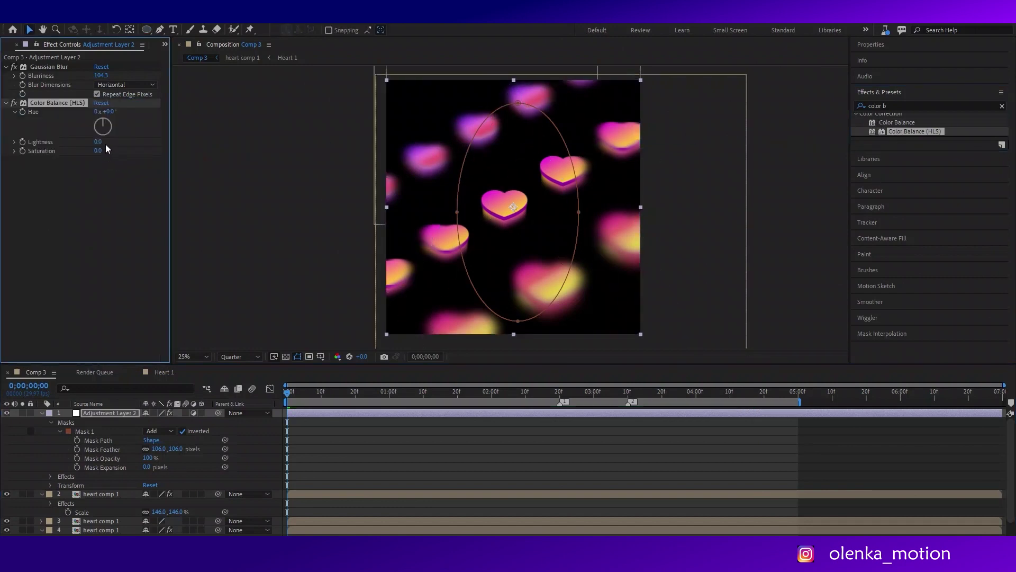
# - Set Color Balance (HLS) Hue to -18° and Lightness to 16, previewing the recoloured hearts
pyautogui.moveTo(105, 122); pyautogui.dragTo(48, 108)
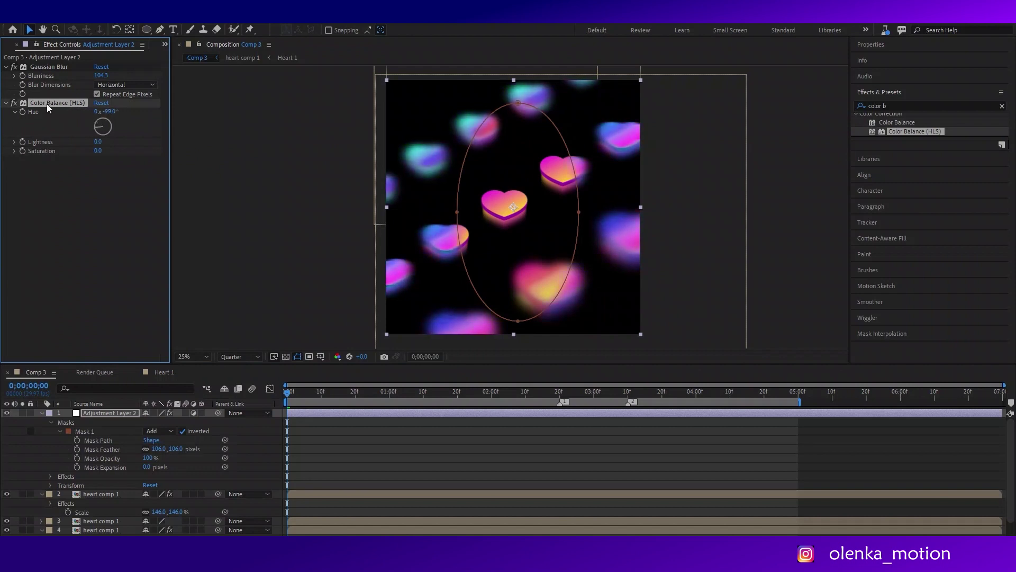
pyautogui.press(',')
pyautogui.press('space')
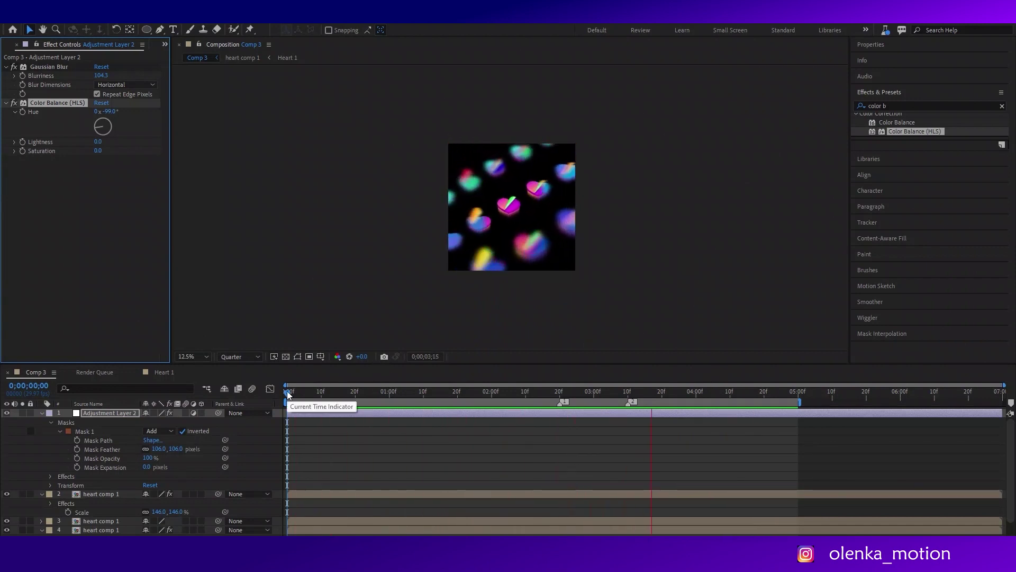
pyautogui.moveTo(288, 394); pyautogui.dragTo(390, 393)
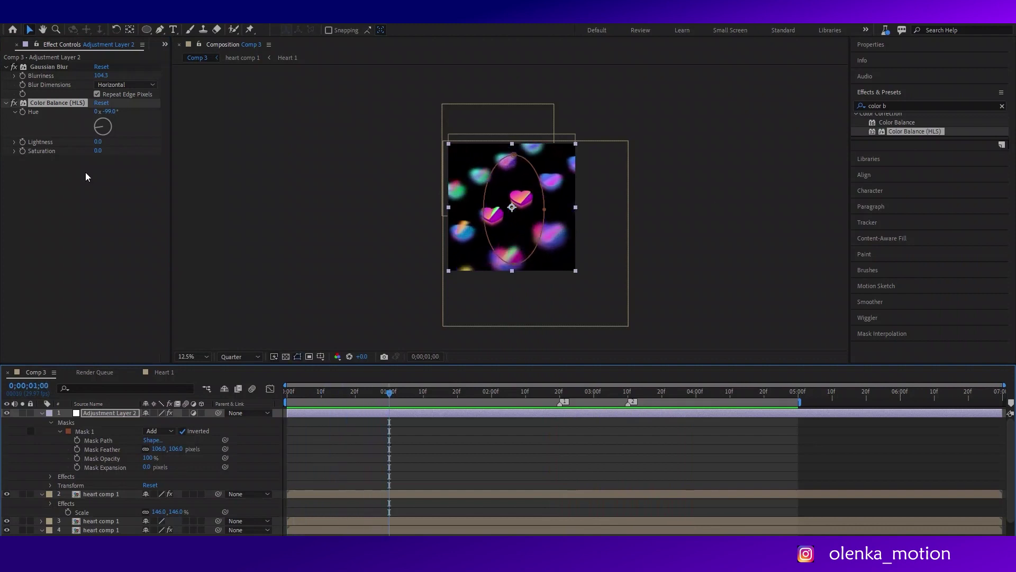
pyautogui.moveTo(112, 110); pyautogui.dragTo(172, 119)
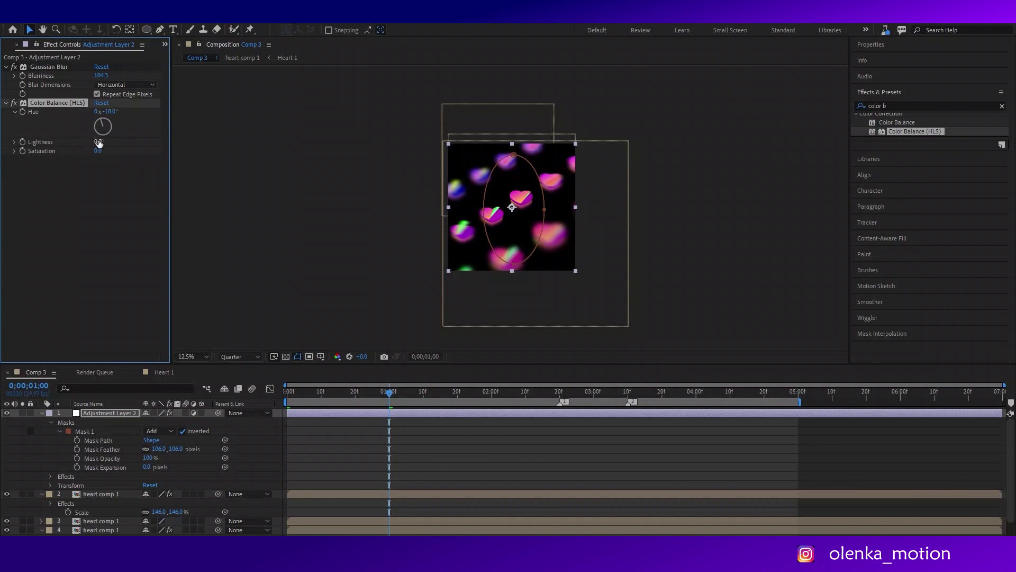
pyautogui.moveTo(97, 141)
pyautogui.mouseDown()
pyautogui.moveTo(119, 140)
pyautogui.moveTo(105, 141)
pyautogui.mouseUp()
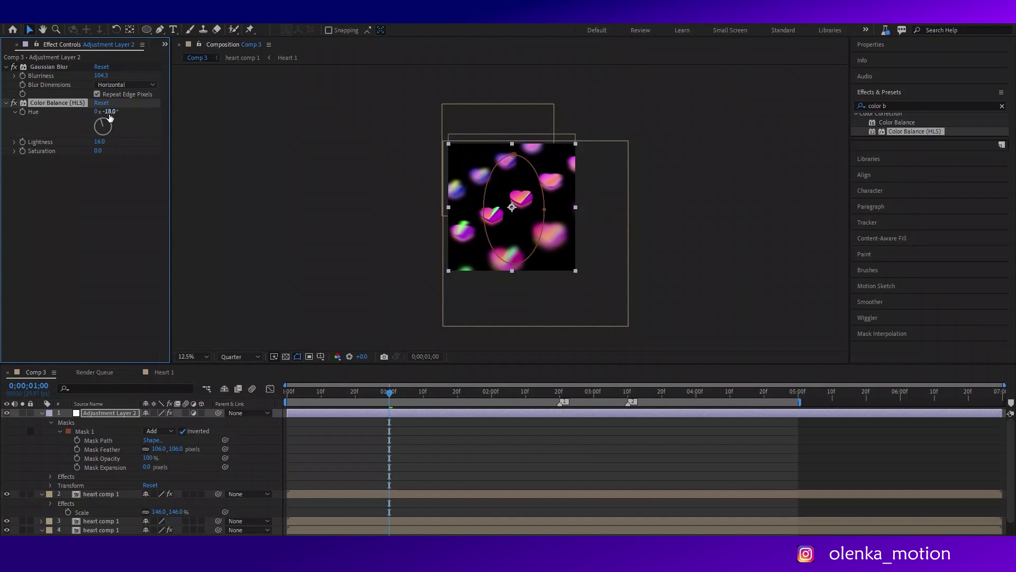
pyautogui.click(109, 112)
pyautogui.click(402, 423)
# - Open heart comp 1, then Heart 1, and select the heart's back layer at a flipping frame
pyautogui.doubleClick(409, 495)
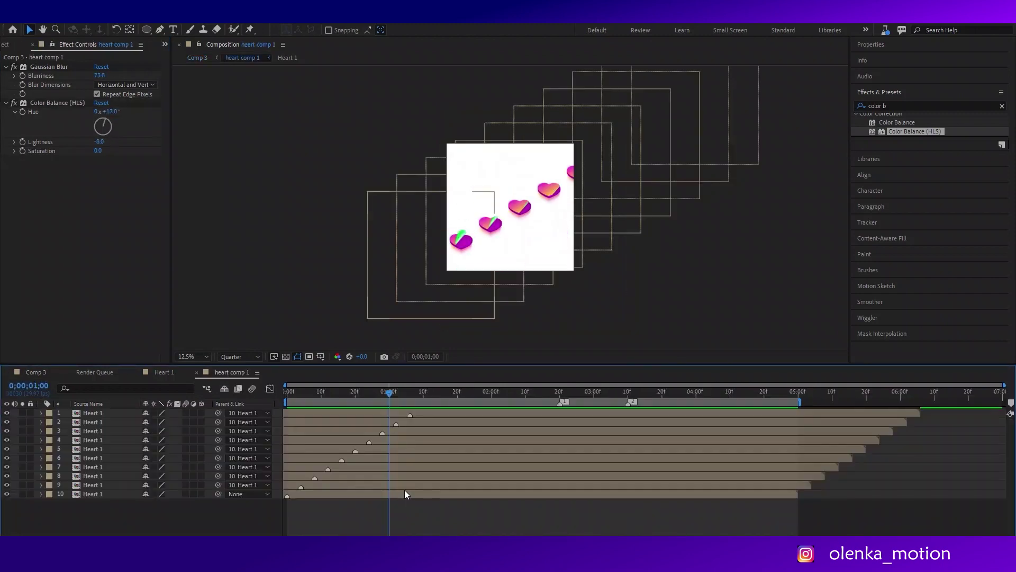
pyautogui.doubleClick(97, 411)
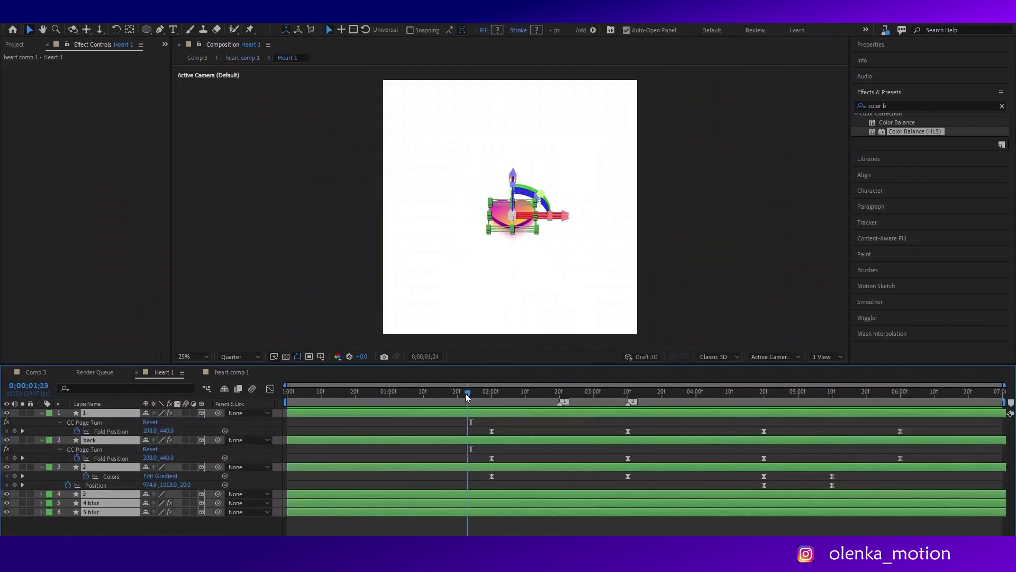
pyautogui.moveTo(465, 393)
pyautogui.mouseDown()
pyautogui.moveTo(286, 393)
pyautogui.moveTo(484, 392)
pyautogui.moveTo(577, 363)
pyautogui.mouseUp()
pyautogui.click(348, 422)
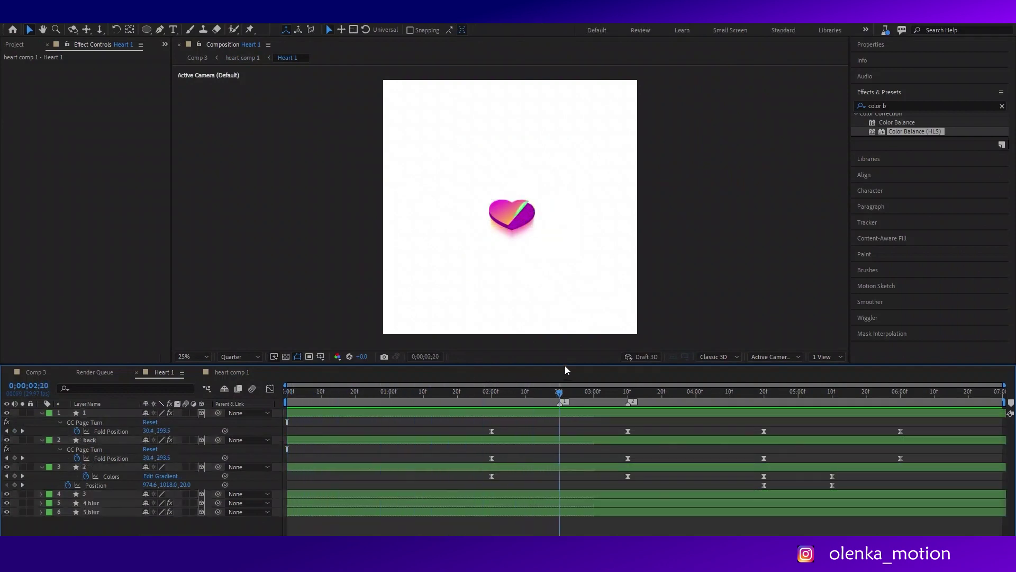
pyautogui.click(580, 440)
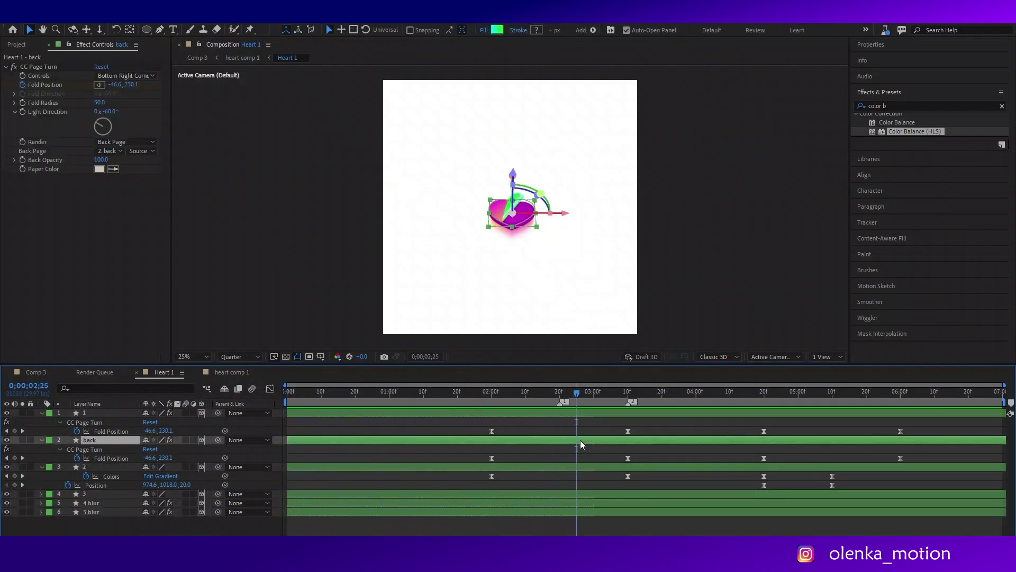
# - Change the back layer's gradient right stop from green to yellow, then go back to Comp 3
pyautogui.click(496, 30)
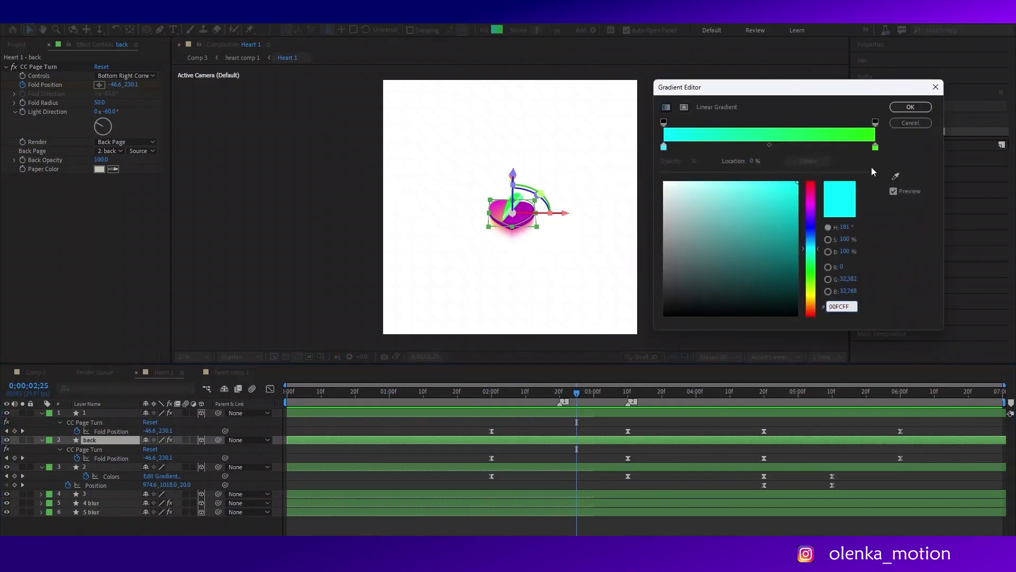
pyautogui.click(876, 146)
pyautogui.click(809, 291)
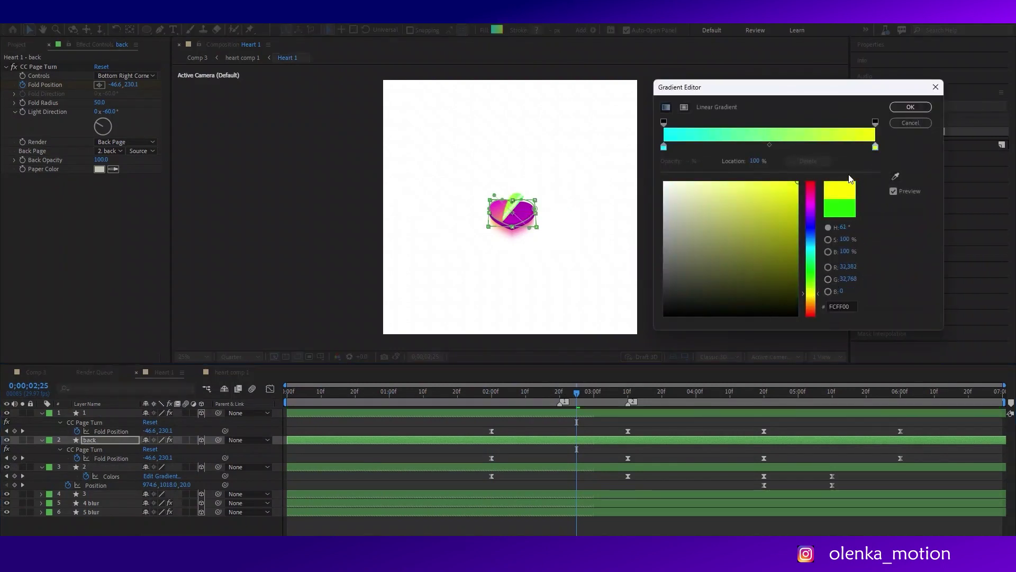
pyautogui.click(903, 106)
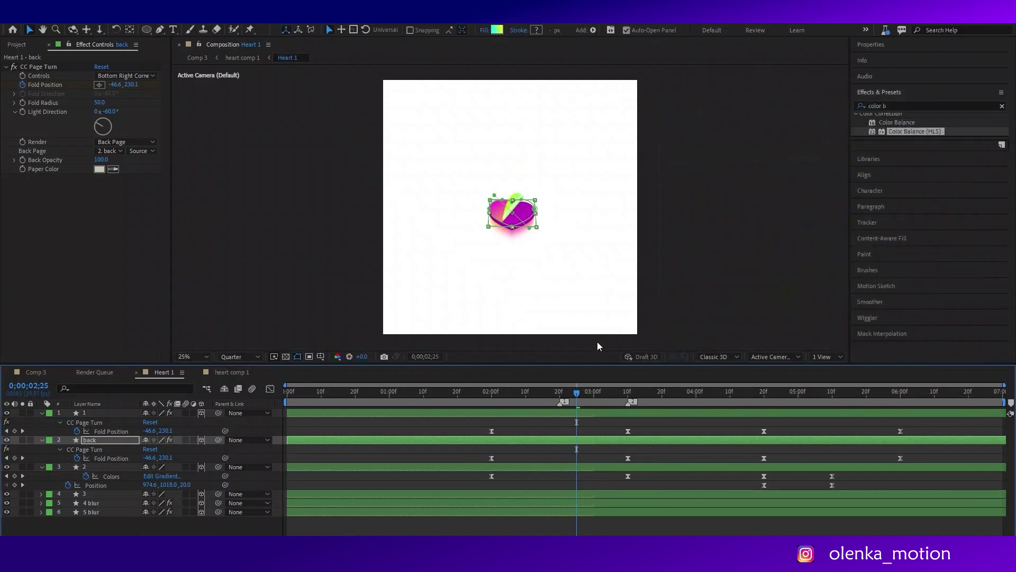
pyautogui.click(40, 371)
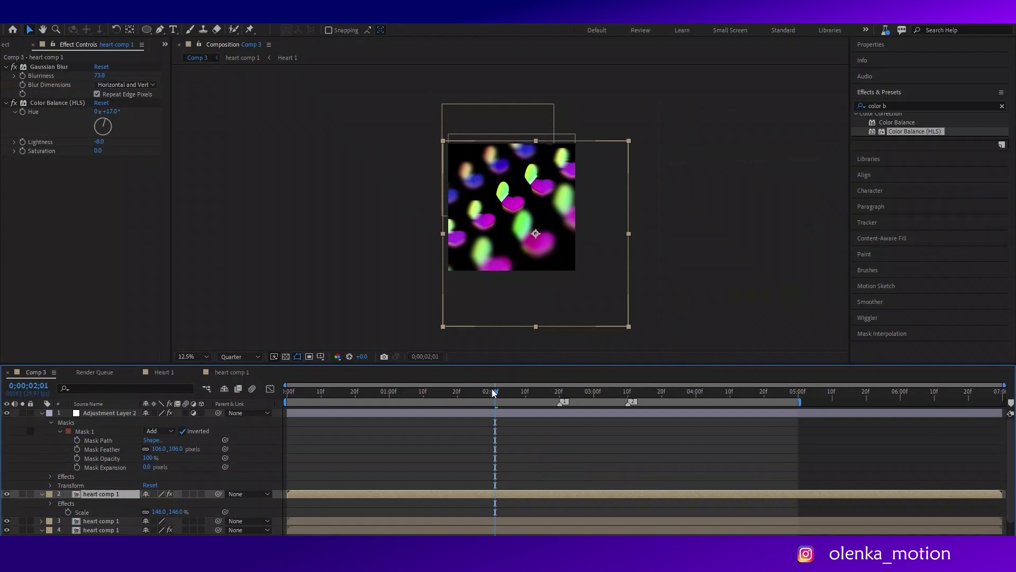
# - Preview Comp 3, then shift the Color Balance Hue of layer 4 heart comp 1
pyautogui.moveTo(493, 392); pyautogui.dragTo(286, 392)
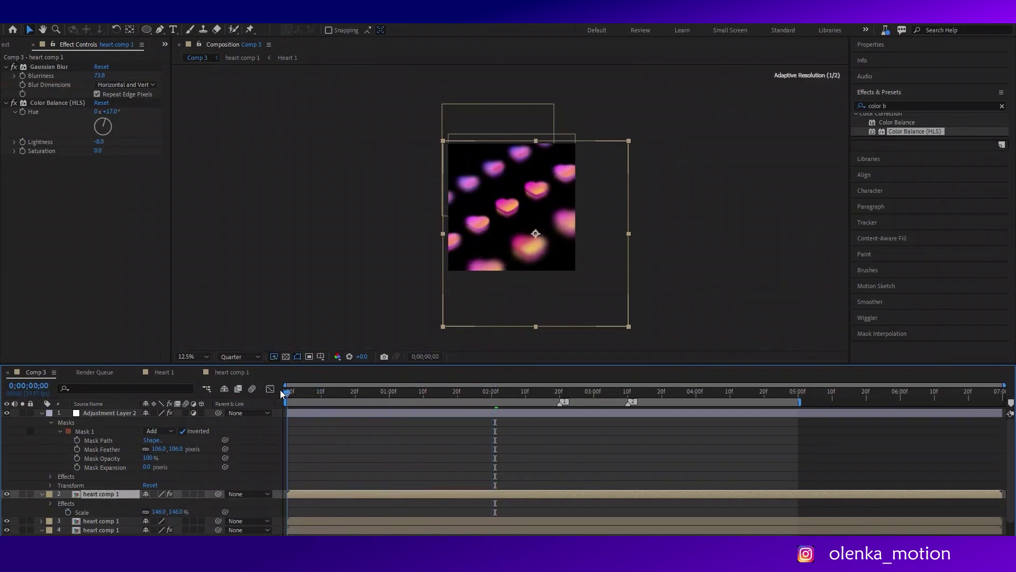
pyautogui.press('space')
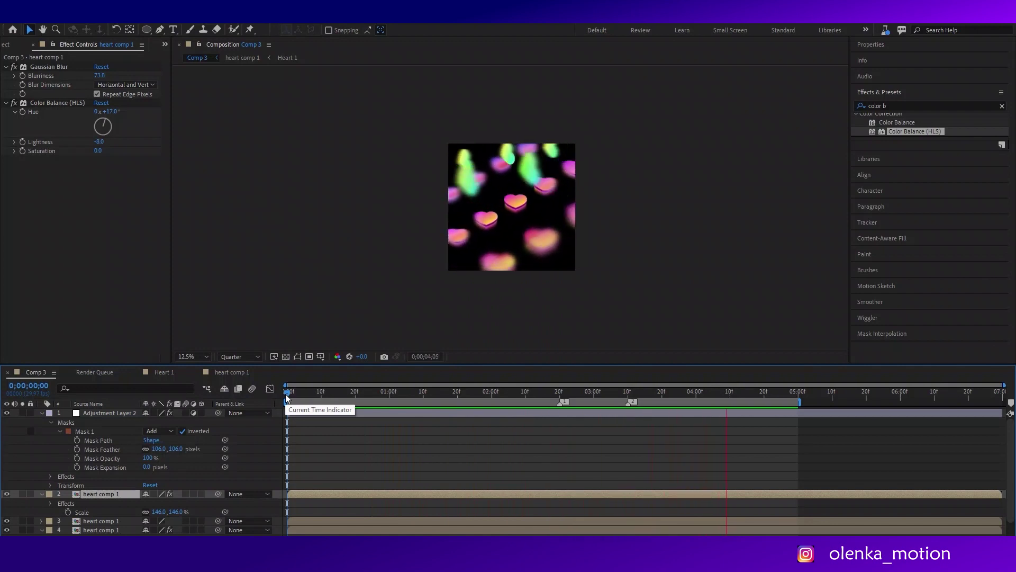
pyautogui.press('space')
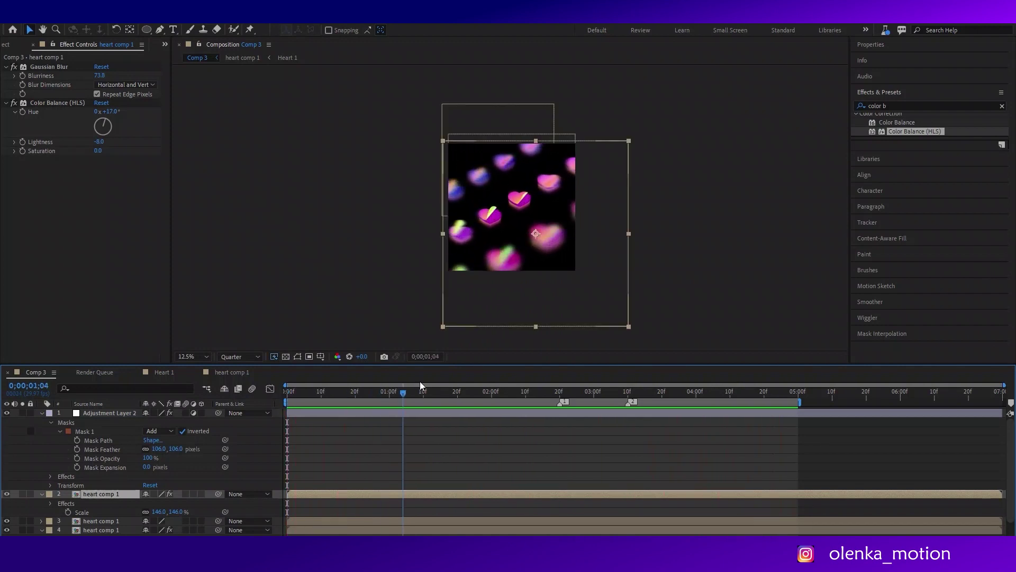
pyautogui.moveTo(420, 382); pyautogui.dragTo(604, 355)
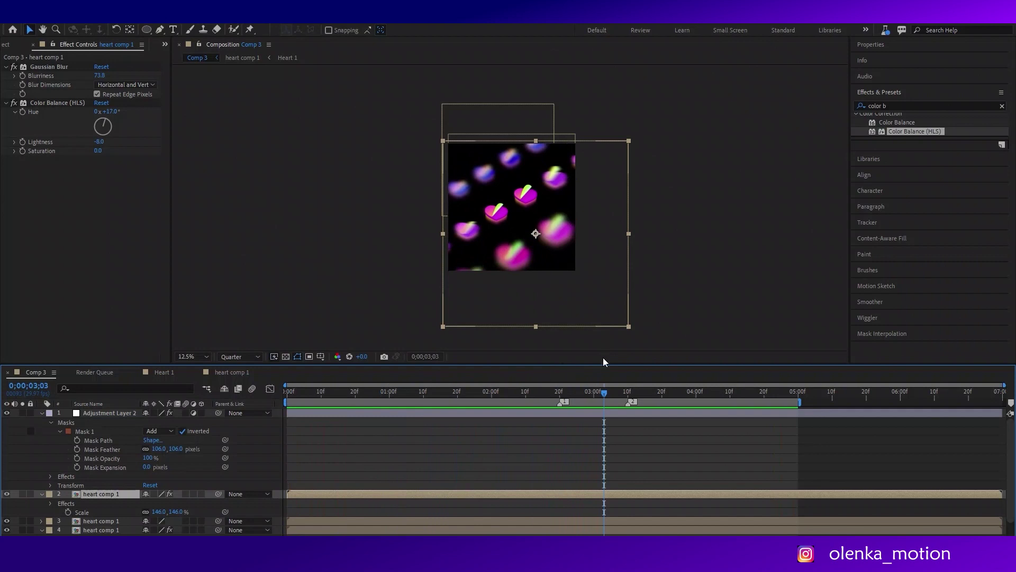
pyautogui.scroll(-1, 564, 437)
pyautogui.click(534, 513)
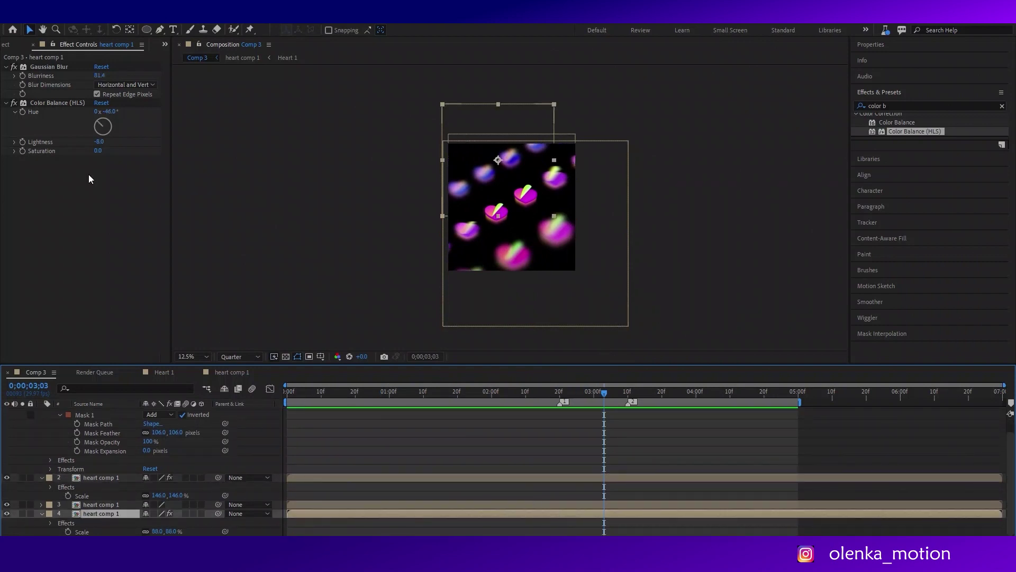
pyautogui.moveTo(106, 111); pyautogui.dragTo(86, 111)
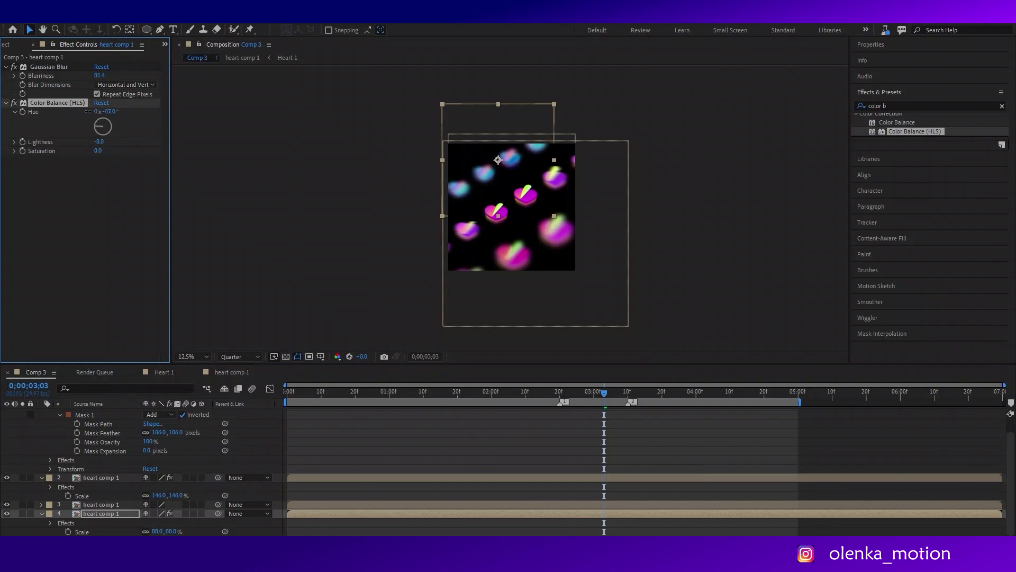
# - Set layer 2 heart comp 1's Color Balance Hue to about -21°, preview it, and save the project
pyautogui.click(106, 477)
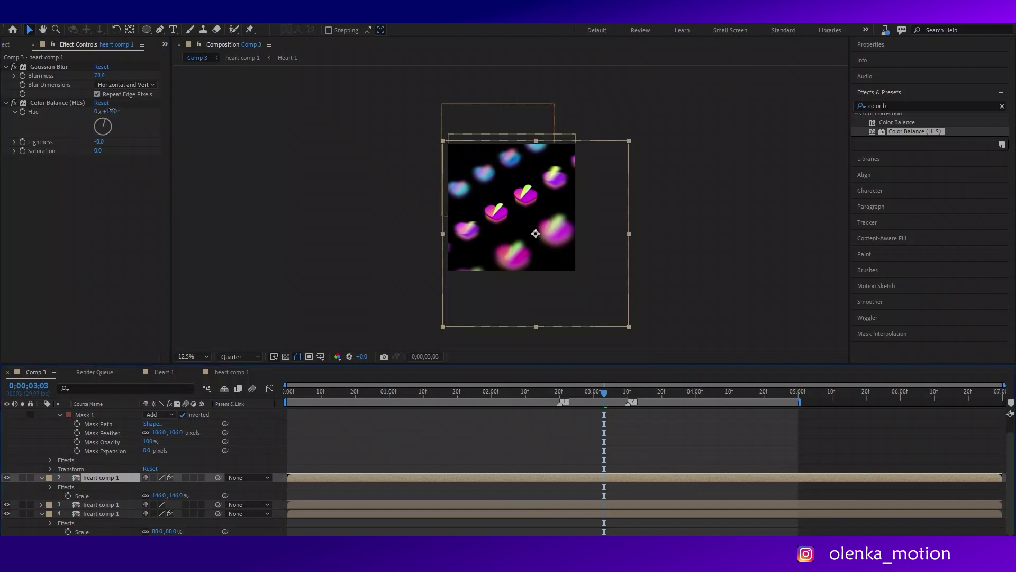
pyautogui.moveTo(111, 111); pyautogui.dragTo(104, 111)
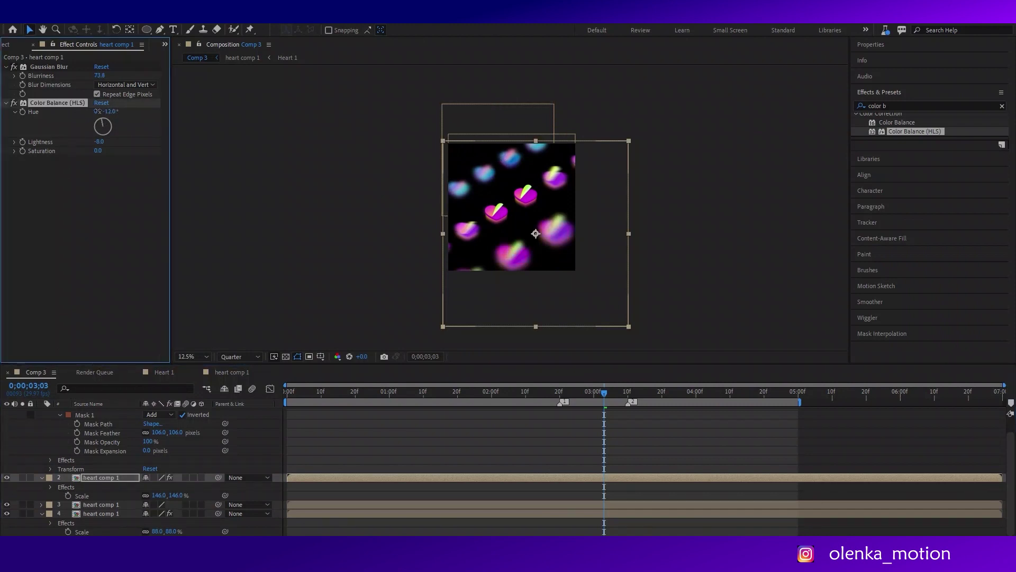
pyautogui.moveTo(604, 391); pyautogui.dragTo(245, 378)
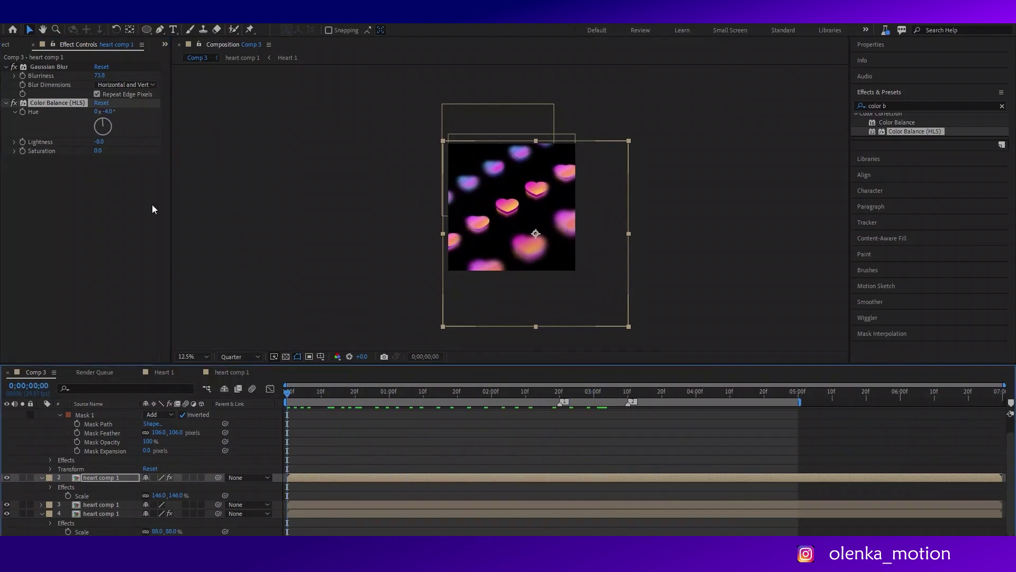
pyautogui.moveTo(108, 111); pyautogui.dragTo(102, 110)
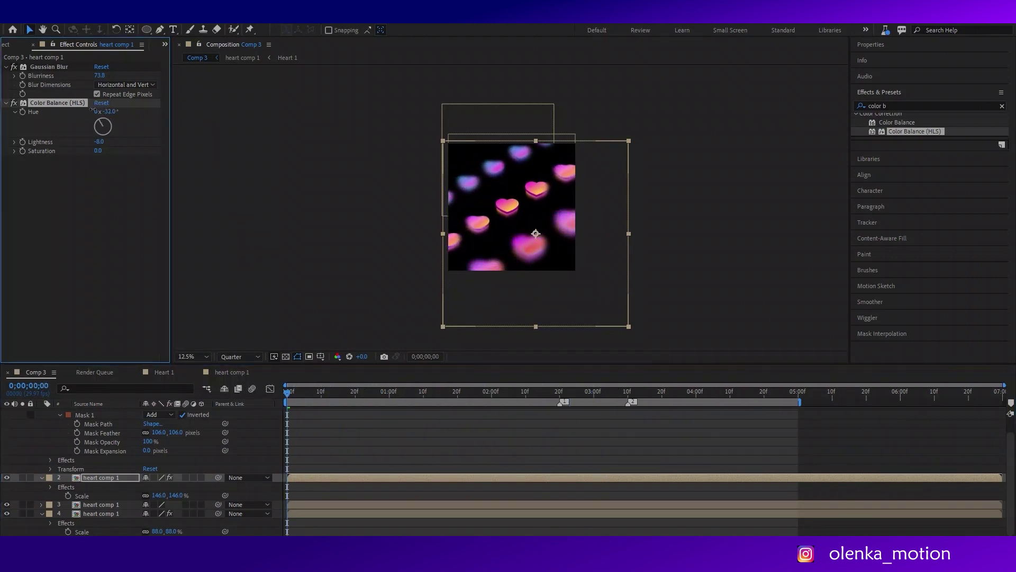
pyautogui.press('space')
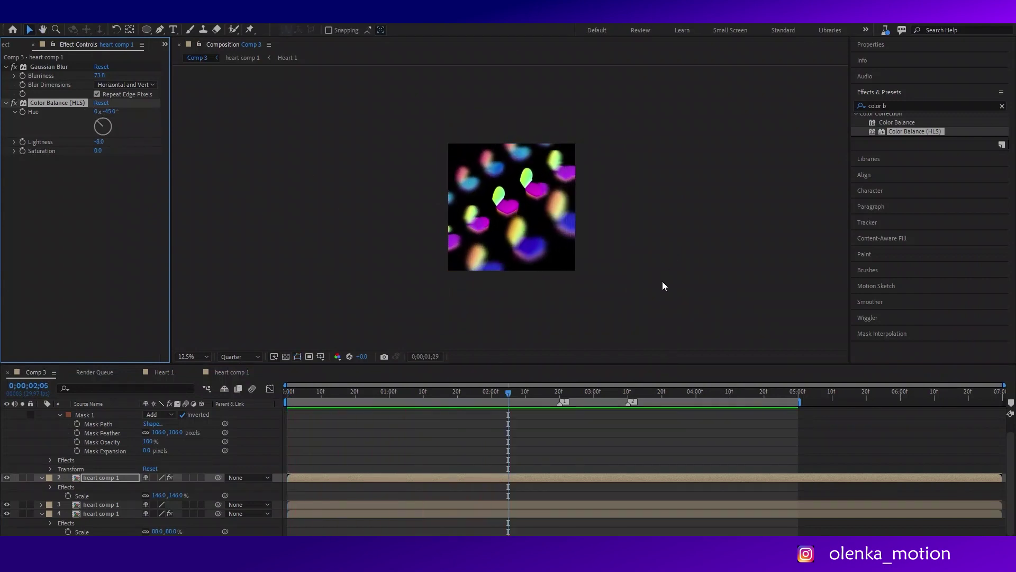
pyautogui.press('space')
pyautogui.moveTo(114, 112)
pyautogui.mouseDown()
pyautogui.moveTo(185, 110)
pyautogui.moveTo(133, 117)
pyautogui.mouseUp()
pyautogui.press('space')
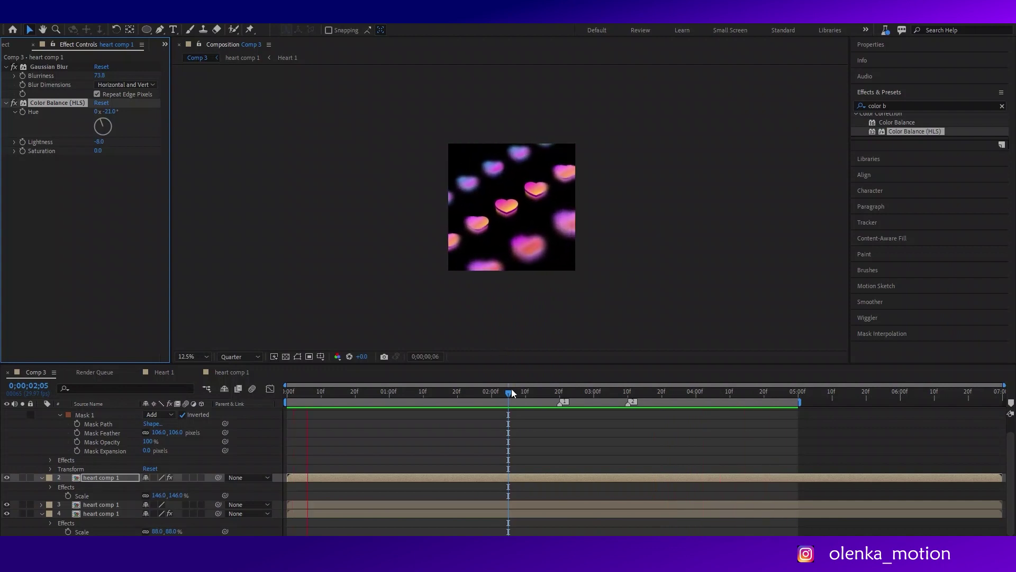
pyautogui.moveTo(427, 396); pyautogui.dragTo(268, 398)
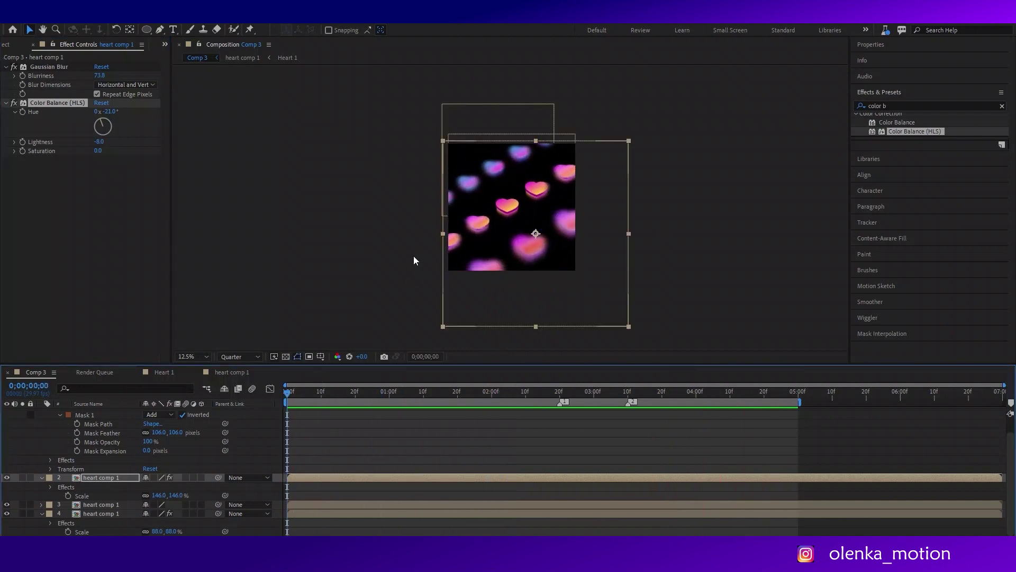
pyautogui.hotkey('ctrl', 's')
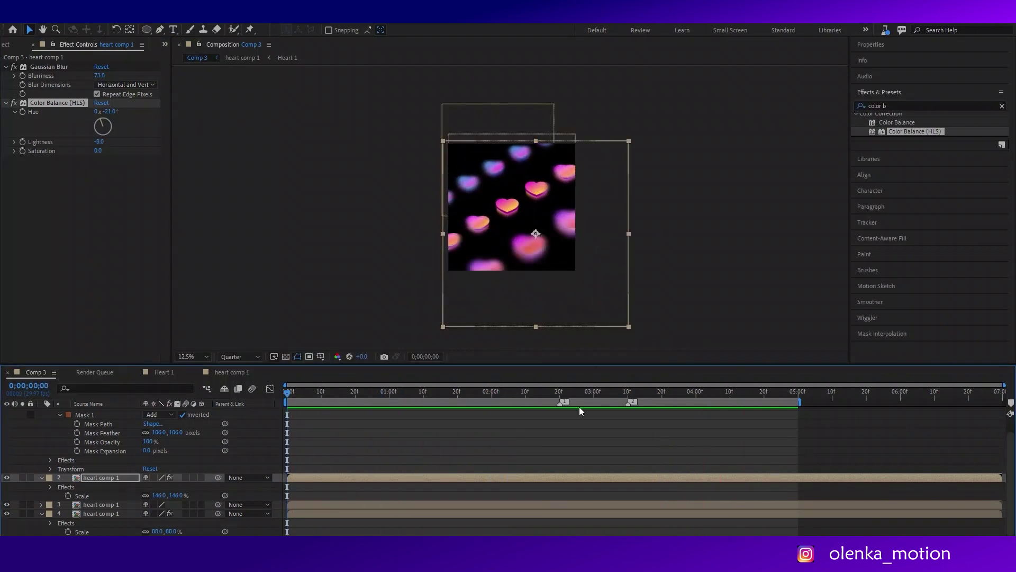